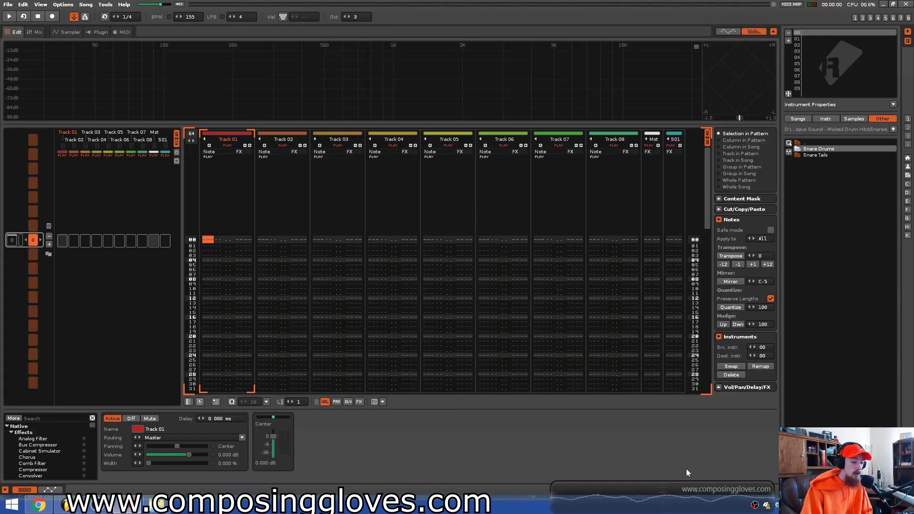
pyautogui.click(688, 490)
pyautogui.click(671, 446)
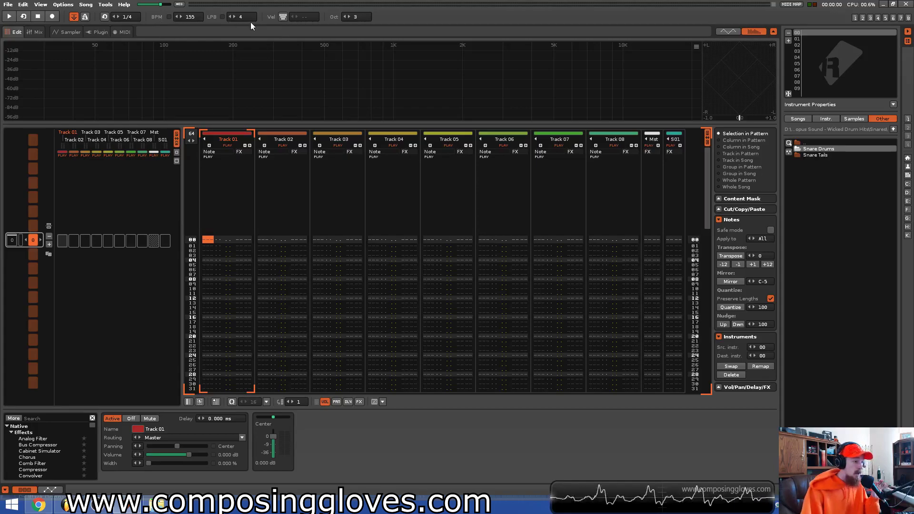
# Move up and down the note column of Track 01 from line 00 to examine the pattern's line numbering and beat divisions.
pyautogui.click(213, 242)
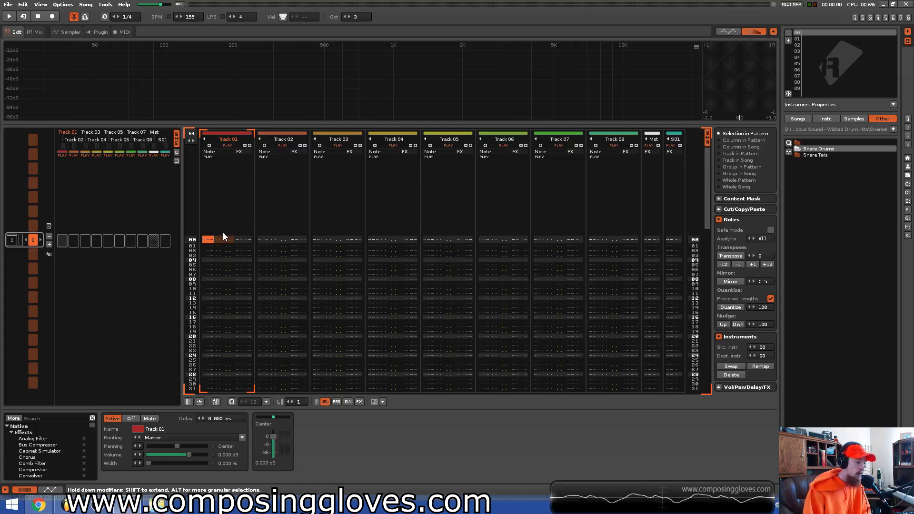
pyautogui.press('Down')
pyautogui.press('Down')
pyautogui.press('Down')
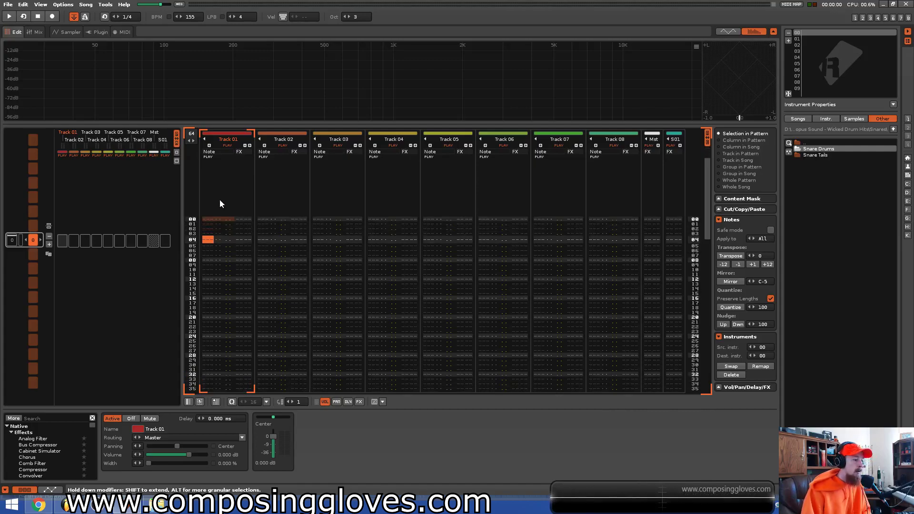
pyautogui.press('Up')
pyautogui.press('Up')
pyautogui.press('Up')
pyautogui.press('Up')
pyautogui.press('Down')
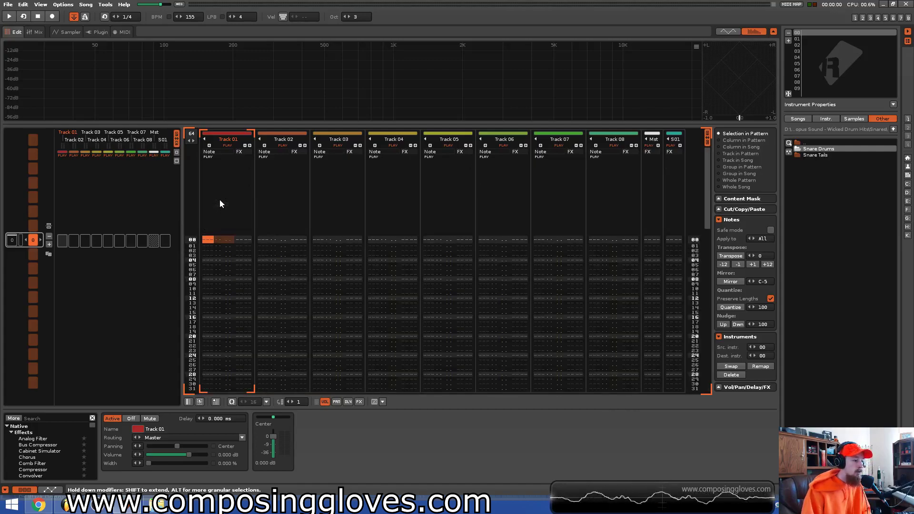
pyautogui.press('Down')
pyautogui.press('Down')
pyautogui.press('Down')
pyautogui.press('Down')
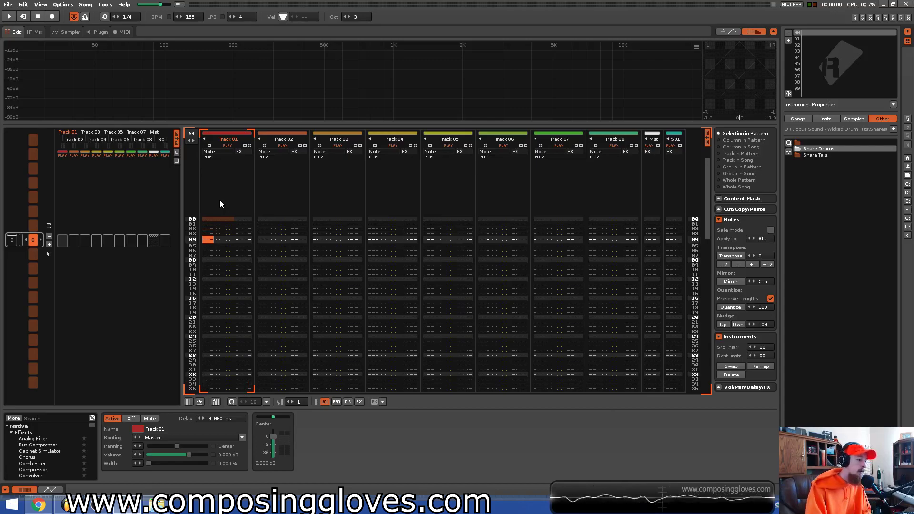
pyautogui.press('Down')
pyautogui.press('Down')
pyautogui.press('Down')
pyautogui.press('Down')
pyautogui.press('Down')
pyautogui.press('Down')
pyautogui.press('Down')
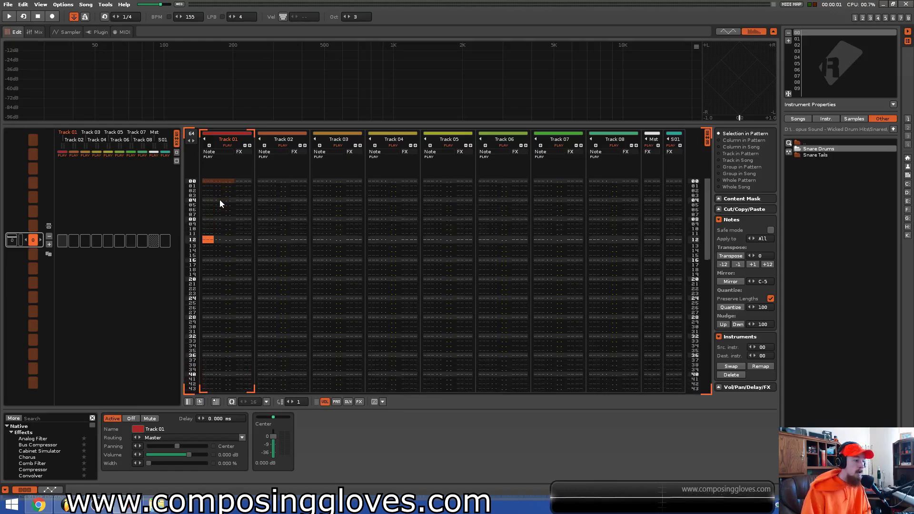
pyautogui.press('Up')
pyautogui.press('Up')
pyautogui.press('Up')
pyautogui.press('Up')
pyautogui.press('Down')
pyautogui.press('Down')
pyautogui.press('Down')
pyautogui.press('Down')
pyautogui.press('Down')
pyautogui.press('Down')
pyautogui.press('Down')
pyautogui.press('Down')
pyautogui.press('Down')
pyautogui.press('Down')
pyautogui.press('Down')
pyautogui.press('Down')
pyautogui.press('Down')
pyautogui.press('Down')
pyautogui.press('Down')
pyautogui.press('Down')
pyautogui.press('Down')
pyautogui.press('Down')
pyautogui.press('Down')
pyautogui.press('Down')
pyautogui.press('Down')
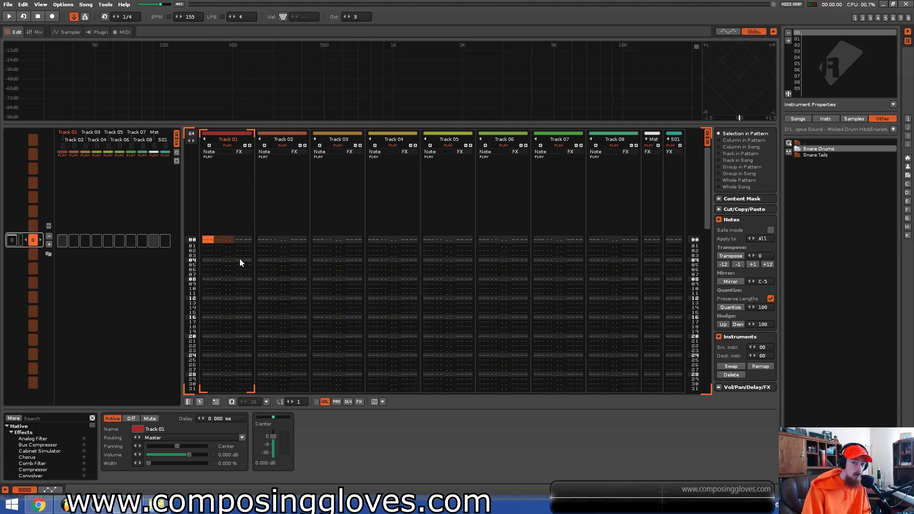
# Rename Track 01 as Kick.
pyautogui.doubleClick(230, 140)
pyautogui.write('Kick')
pyautogui.press('Return')
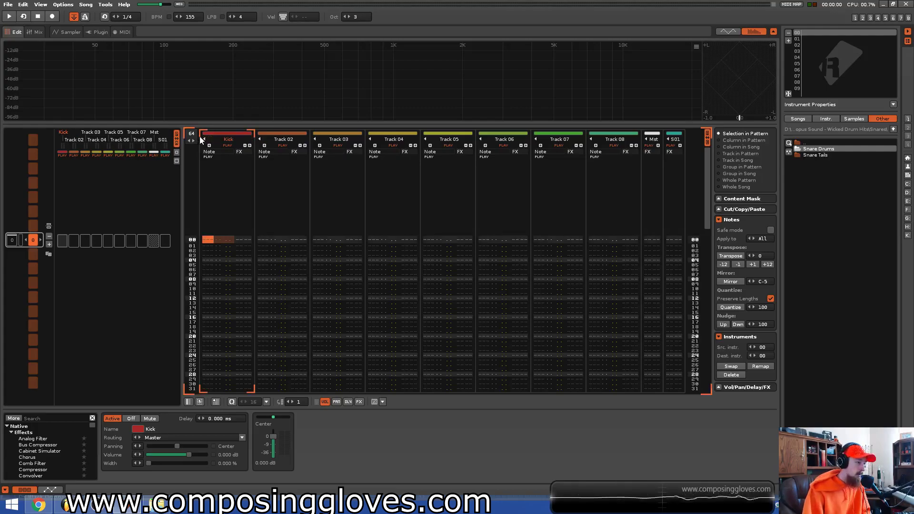
# Rename the first track as Aro and place the edit cursor in its note column at line 00.
pyautogui.doubleClick(228, 139)
pyautogui.write('Aro')
pyautogui.press('Return')
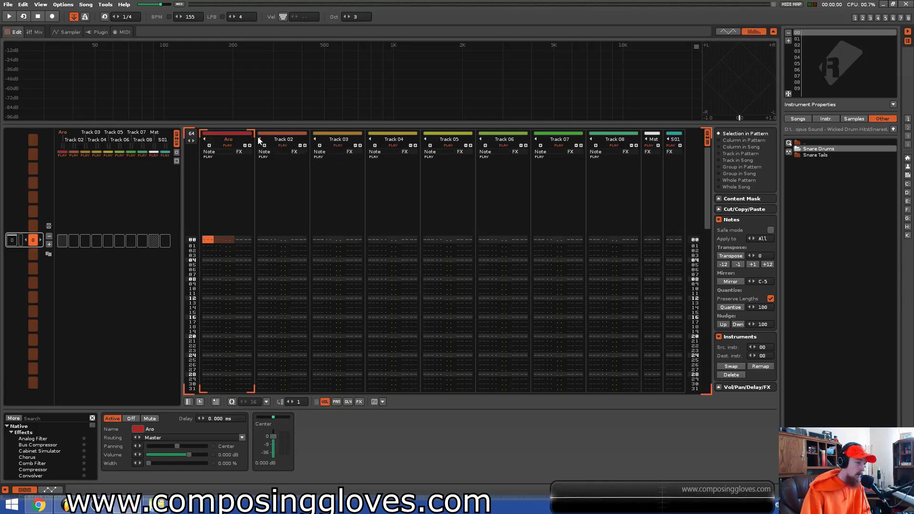
pyautogui.click(250, 178)
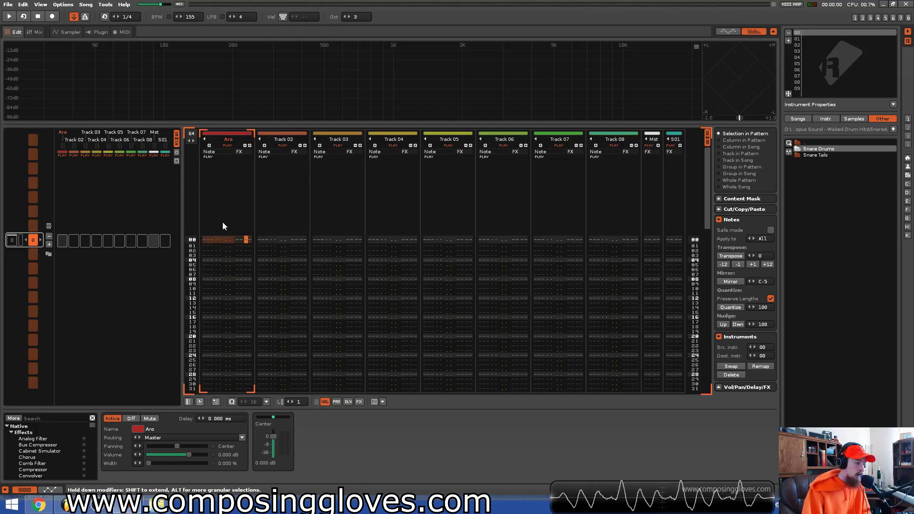
pyautogui.click(210, 244)
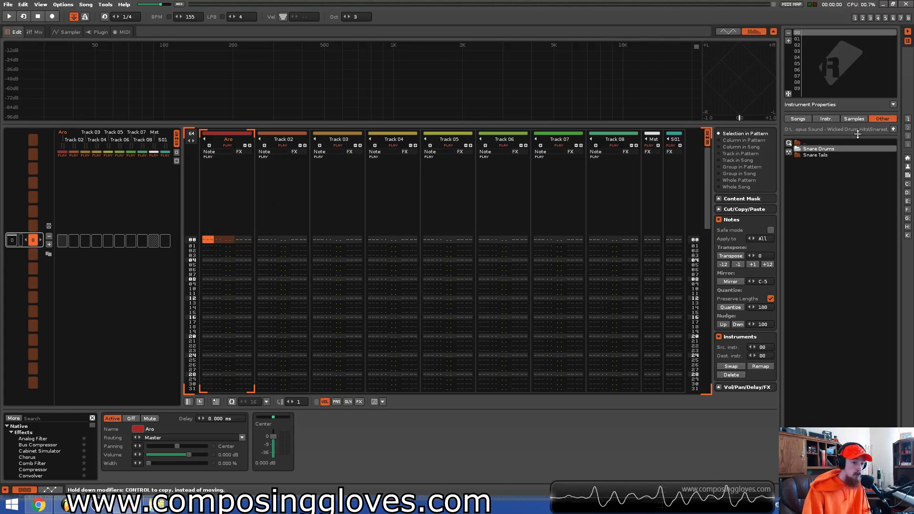
# Load the chip_sawtooth_C1.flac sample from the Basics samples folder into instrument 00 and audition it.
pyautogui.click(857, 120)
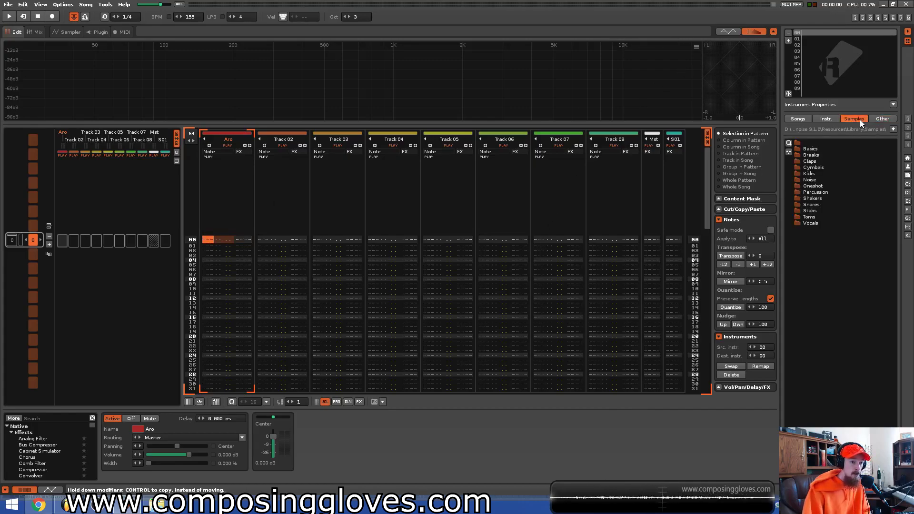
pyautogui.doubleClick(818, 150)
pyautogui.doubleClick(829, 149)
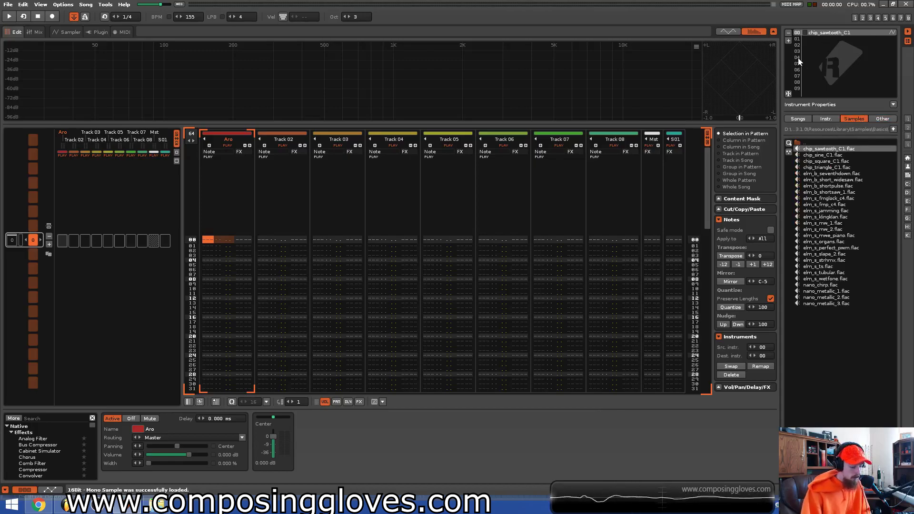
pyautogui.press('z')
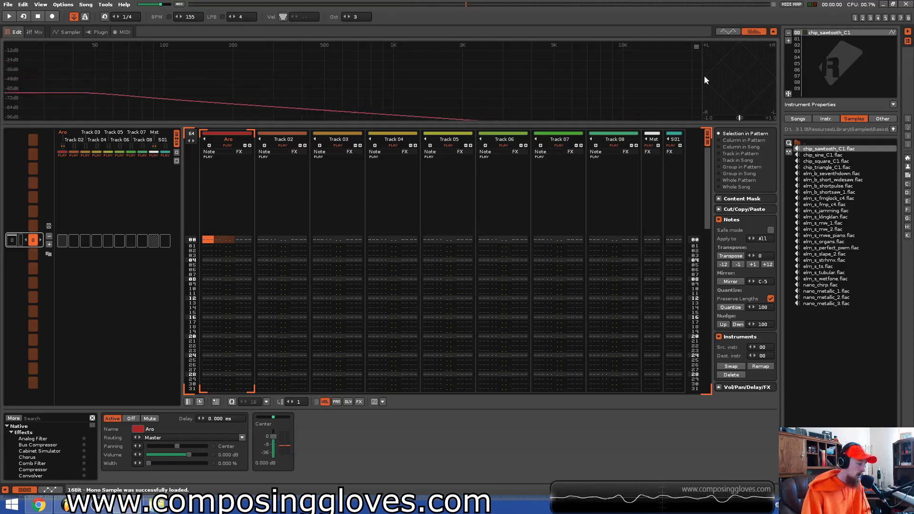
# Set the sawtooth sample's transpose to 36 semitones in the sampler.
pyautogui.press('F3')
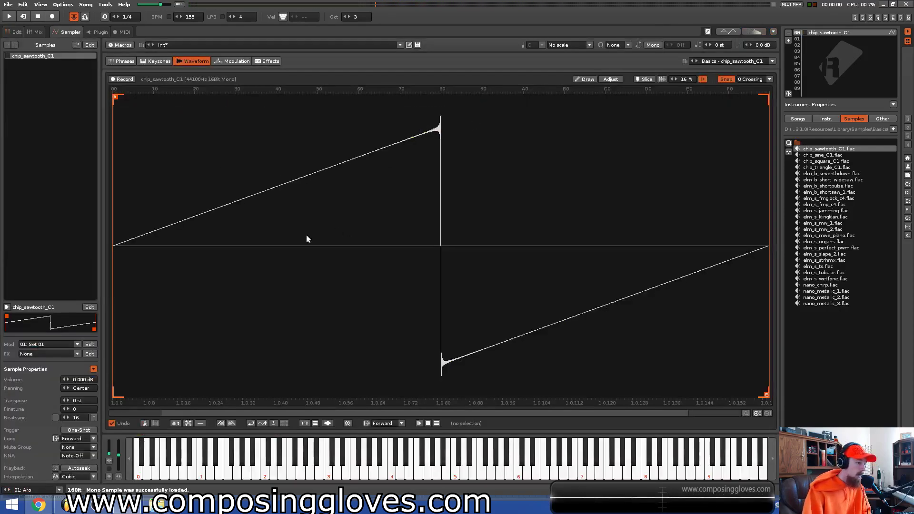
pyautogui.click(78, 400)
pyautogui.write('36')
pyautogui.press('Return')
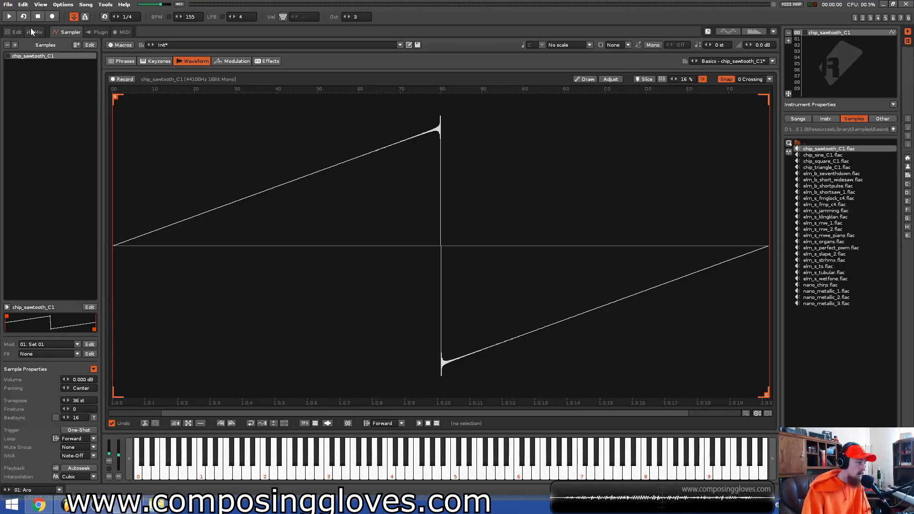
# Return to the pattern editor, audition the transposed sound, and record a C-4 note on line 00 of the Aro track.
pyautogui.press('F1')
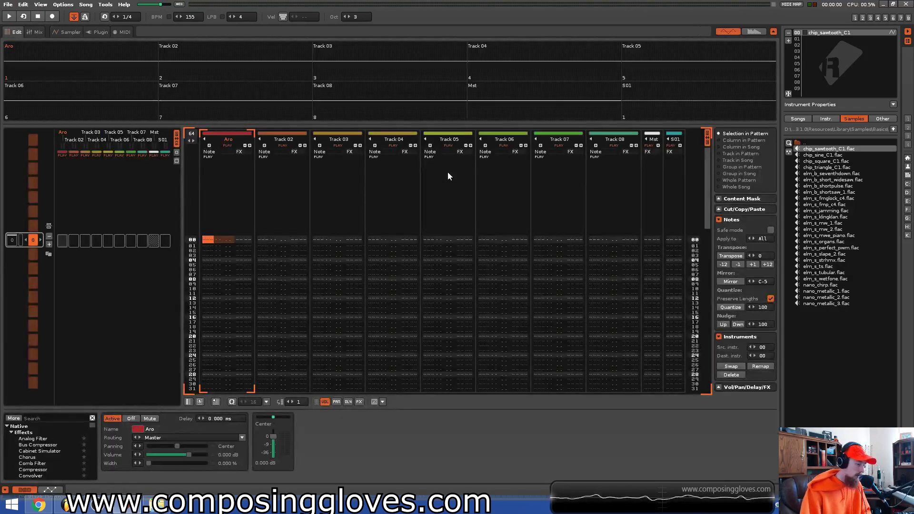
pyautogui.press('z')
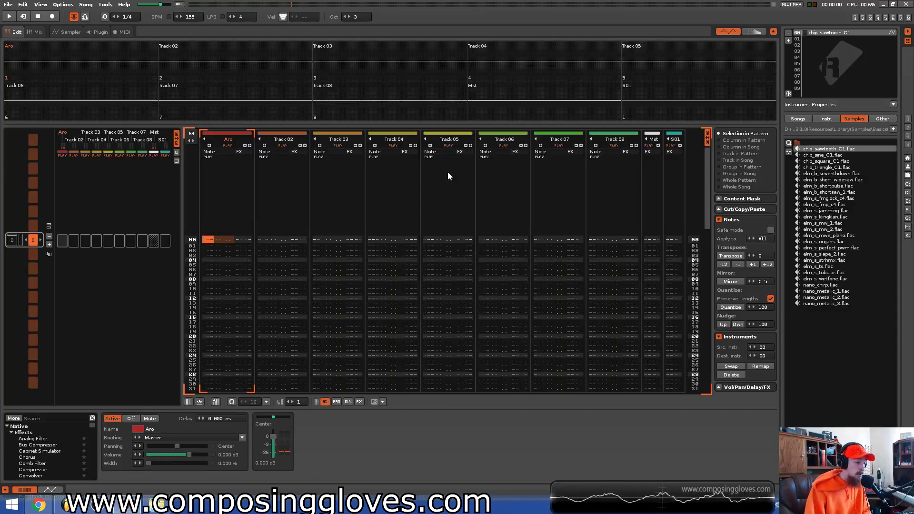
pyautogui.press('z')
pyautogui.press('Escape')
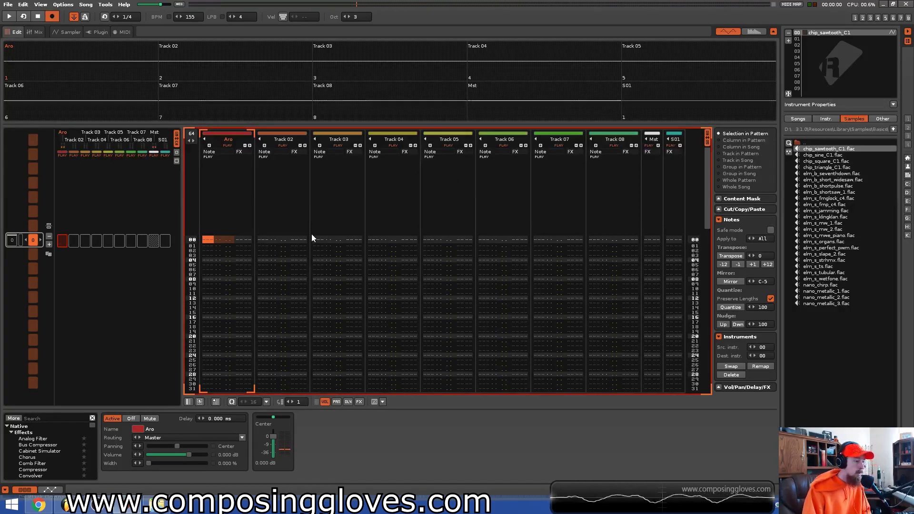
pyautogui.press('q')
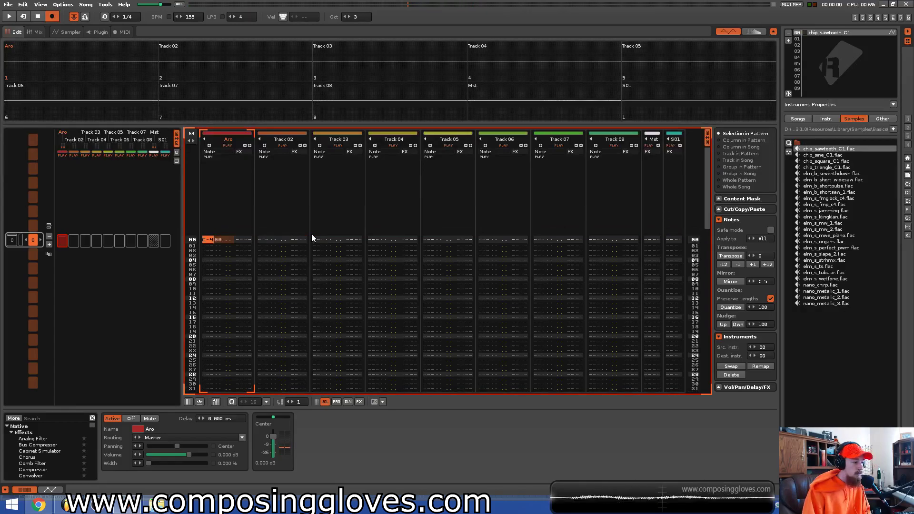
pyautogui.press('Return')
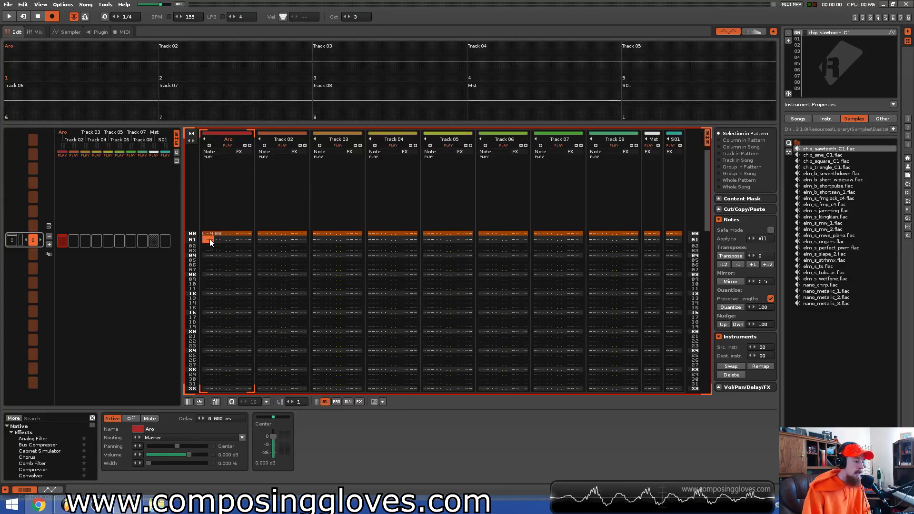
# Set the edit step to 8 and enter a C-4 note on line 01 of the Aro track.
pyautogui.click(300, 402)
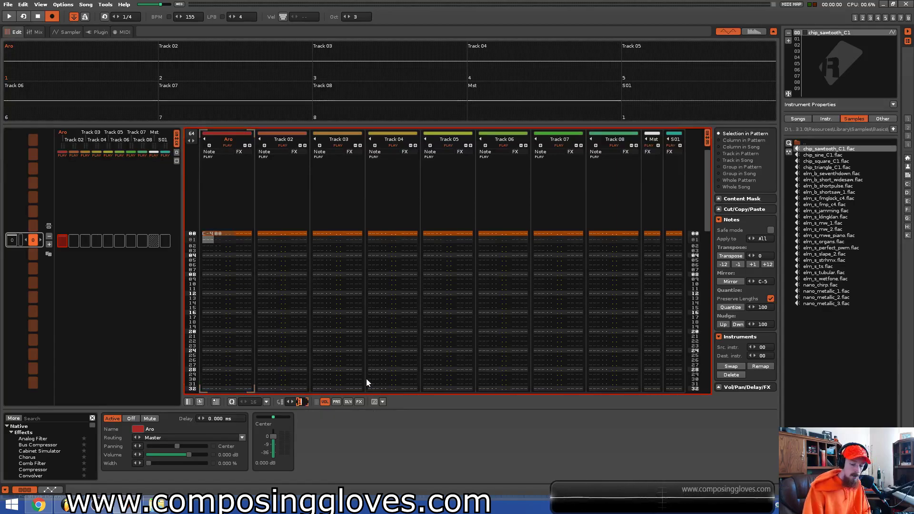
pyautogui.write('8')
pyautogui.press('Return')
pyautogui.press('q')
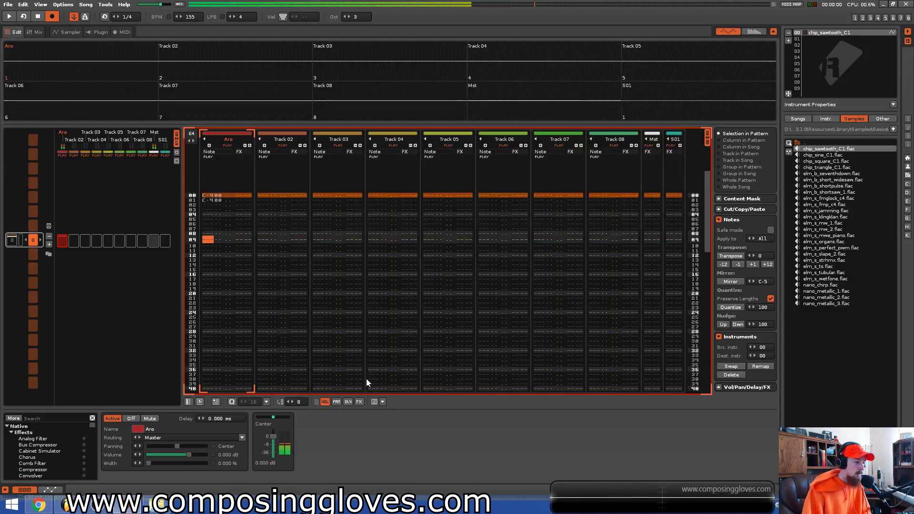
# Move the cursor through the Aro track and back to line 01, with the edit step set to 0.
pyautogui.scroll(2, 269, 309)
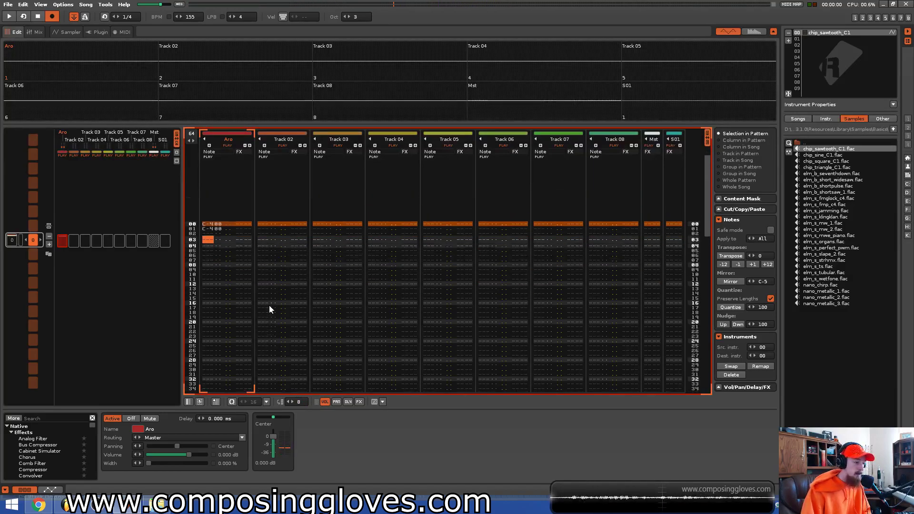
pyautogui.press('pagedown')
pyautogui.press('Up')
pyautogui.press('Up')
pyautogui.press('Up')
pyautogui.press('Up')
pyautogui.press('Up')
pyautogui.press('Up')
pyautogui.press('Up')
pyautogui.press('Up')
pyautogui.press('Up')
pyautogui.press('Up')
pyautogui.press('Up')
pyautogui.press('Up')
pyautogui.press('Up')
pyautogui.press('Up')
pyautogui.press('Up')
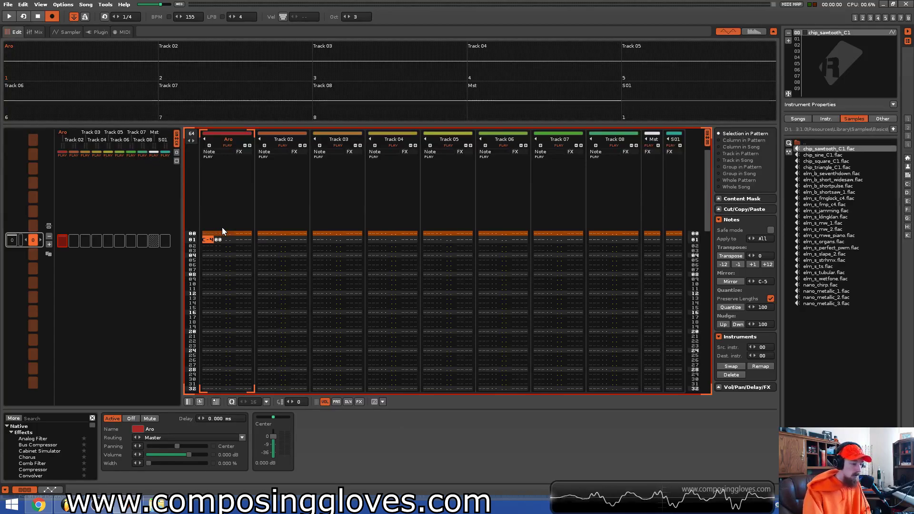
# Enter a C-4 note on line 00 of the Aro track and delete the note on line 01.
pyautogui.press('Up')
pyautogui.press('q')
pyautogui.press('Down')
pyautogui.press('BackSpace')
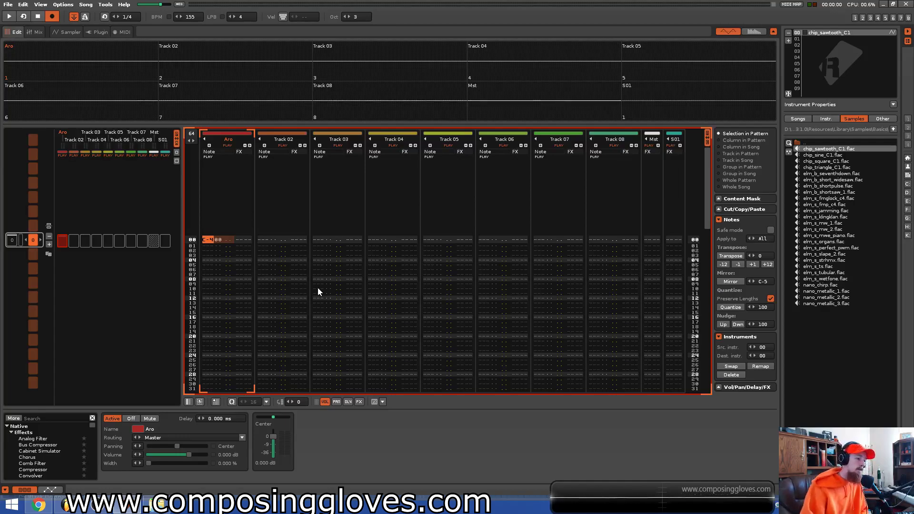
pyautogui.press('Return')
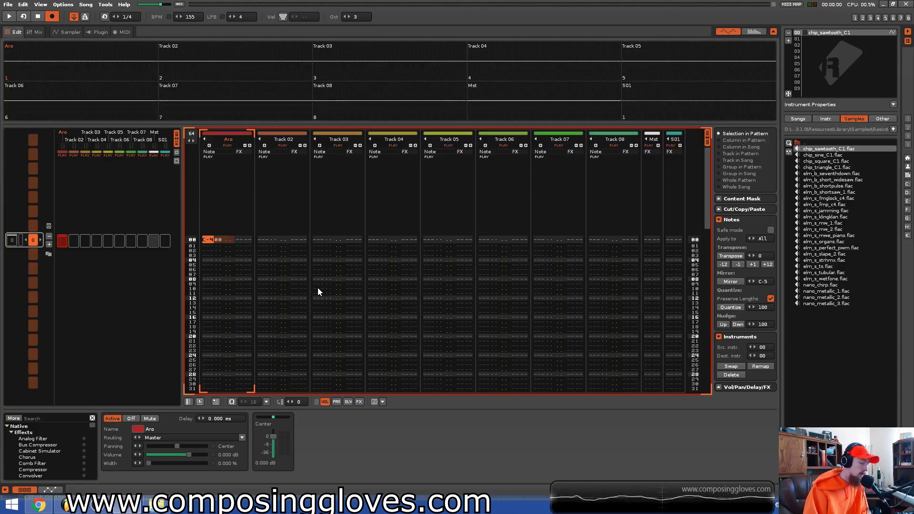
pyautogui.press('q')
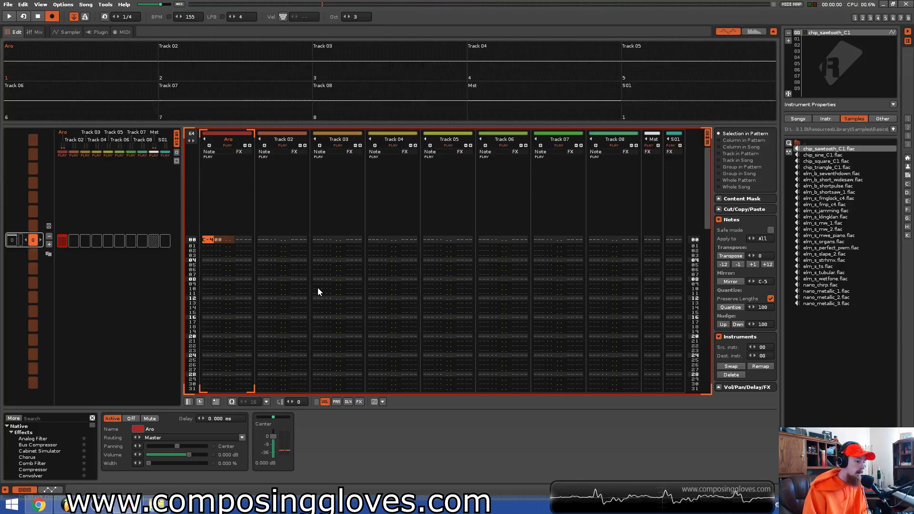
# Set the edit step to 2 and enter C-4 notes on every second line of the Aro track from line 00 to 16.
pyautogui.hotkey('ctrl', '2')
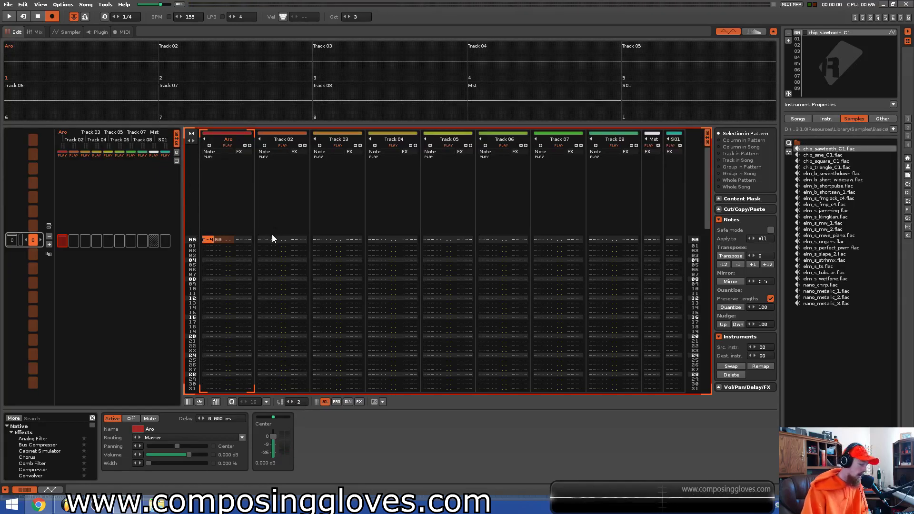
pyautogui.press('q')
pyautogui.press('q')
pyautogui.press('q')
pyautogui.press('q')
pyautogui.press('q')
pyautogui.press('q')
pyautogui.press('q')
pyautogui.press('q')
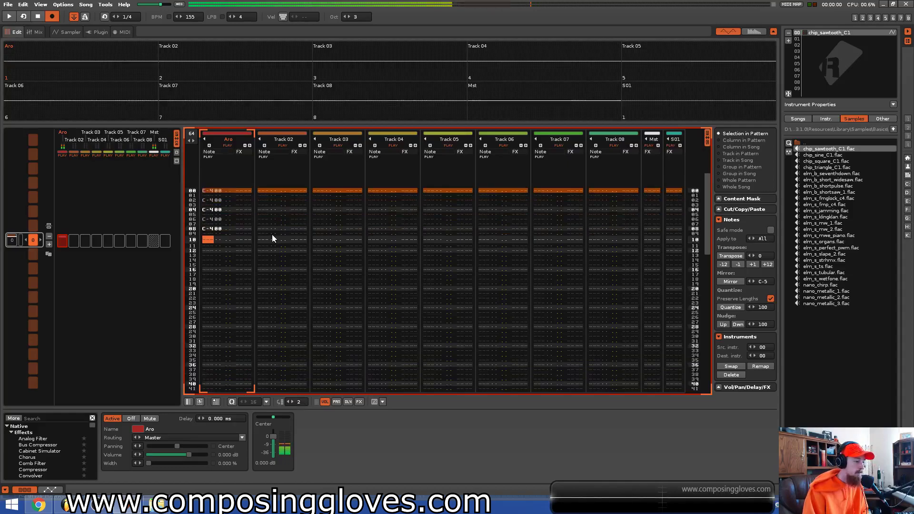
pyautogui.press('q')
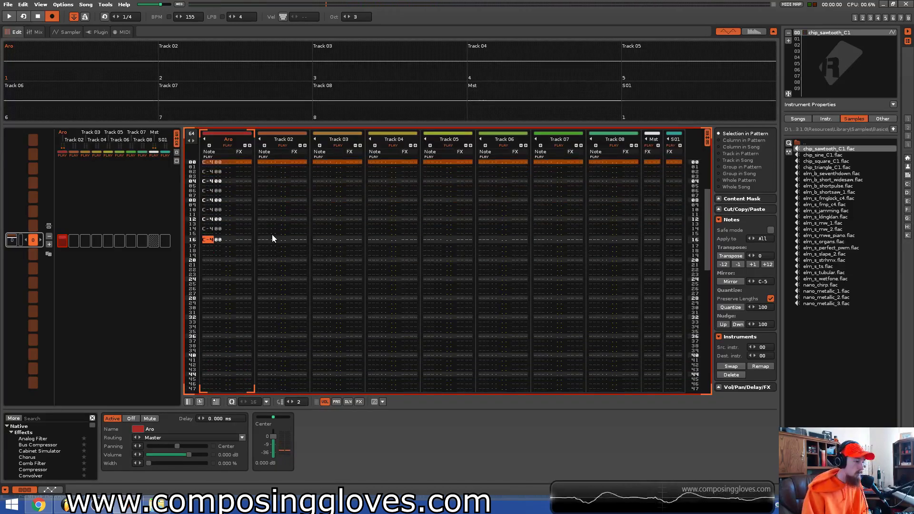
# Enter G-4 notes on every second line of the Aro track from line 16 to 28, and a D-4 on line 30.
pyautogui.press('t')
pyautogui.press('t')
pyautogui.press('t')
pyautogui.press('t')
pyautogui.press('t')
pyautogui.press('t')
pyautogui.press('t')
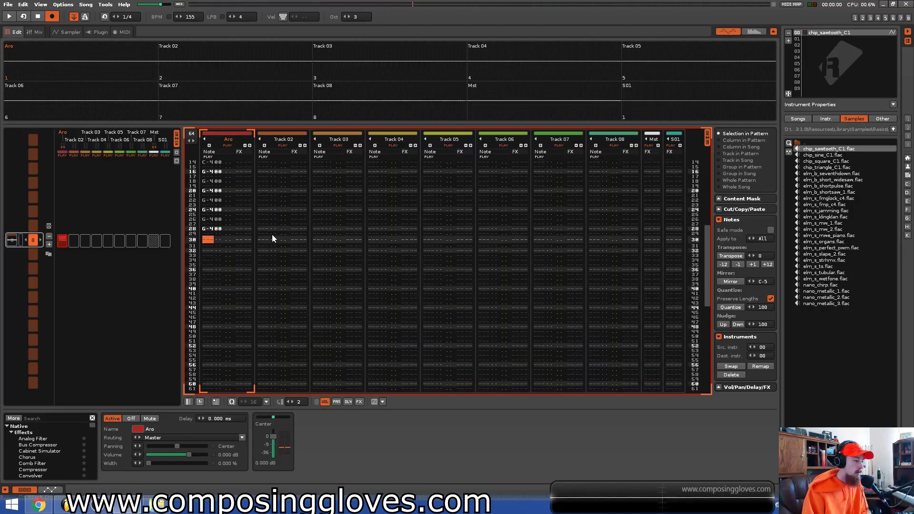
pyautogui.press('w')
# Enter C-4 notes on every second line of the Aro track from line 32 to 54.
pyautogui.press('q')
pyautogui.press('q')
pyautogui.press('q')
pyautogui.press('q')
pyautogui.press('q')
pyautogui.press('q')
pyautogui.press('q')
pyautogui.press('q')
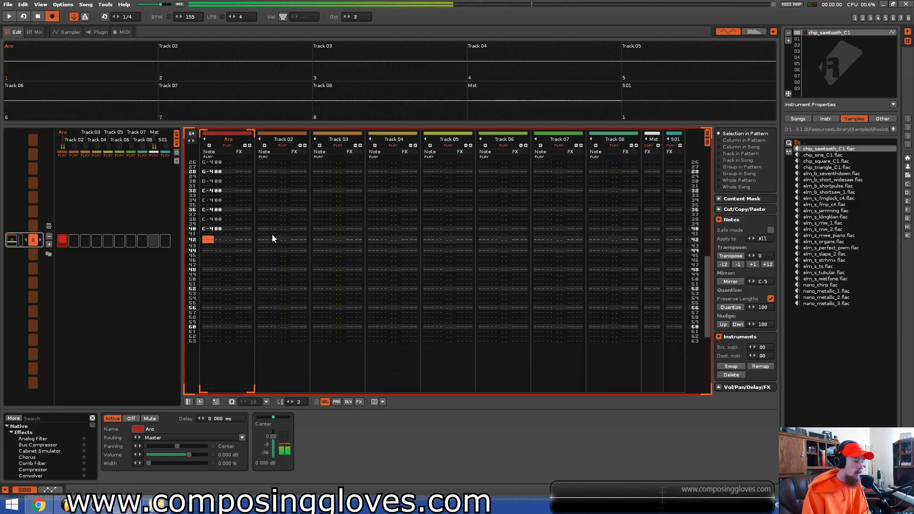
pyautogui.press('q')
pyautogui.press('q')
pyautogui.press('q')
pyautogui.press('q')
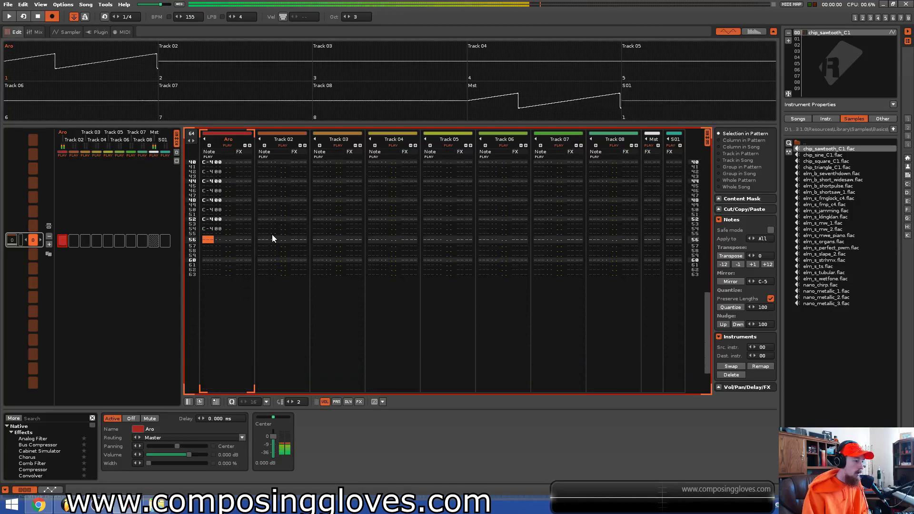
pyautogui.scroll(14, 272, 234)
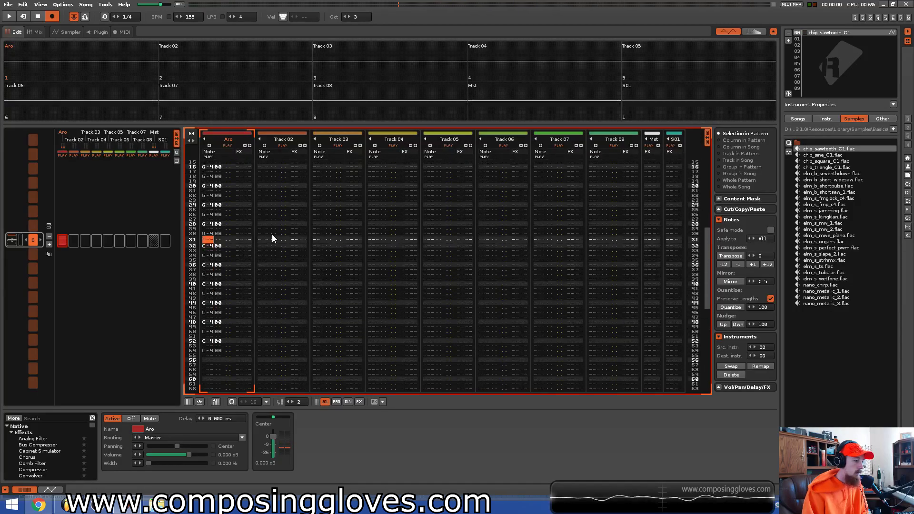
# Enter G-4 notes on every second line of the Aro track from line 44 to 58, with closing notes on lines 60 and 62.
pyautogui.scroll(-7, 273, 234)
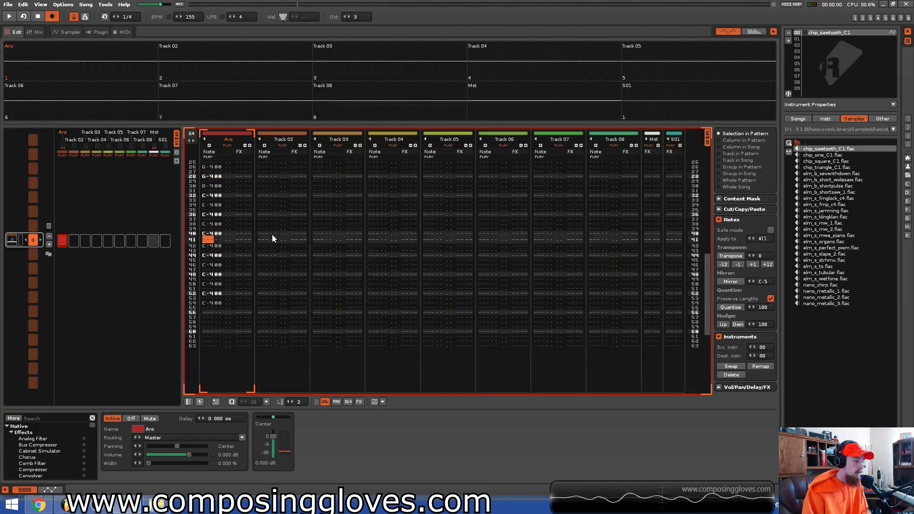
pyautogui.scroll(1, 272, 234)
pyautogui.press('space')
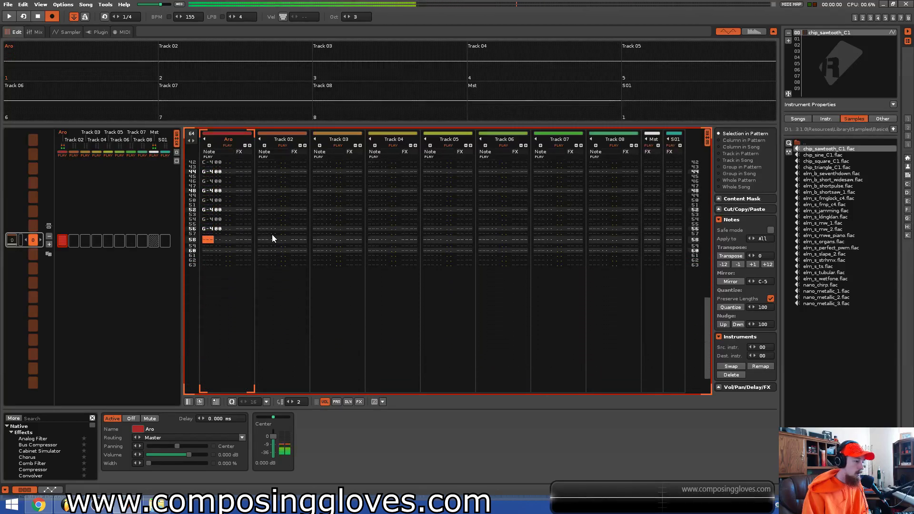
pyautogui.press('space')
# Play the pattern from the start to hear the entered notes, and stop playback.
pyautogui.press('space')
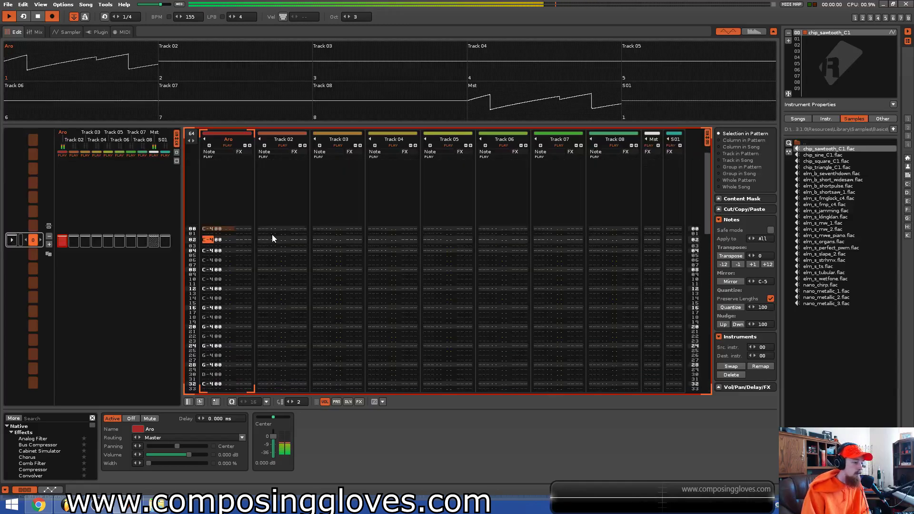
pyautogui.press('space')
pyautogui.press('Up')
pyautogui.press('Up')
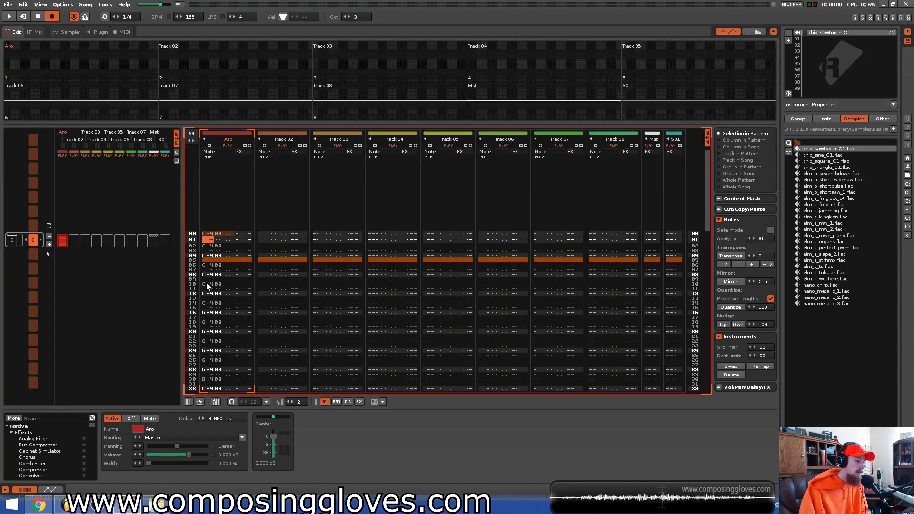
# Try expanding the Aro track to three note columns and reducing it back to one.
pyautogui.hotkey('ctrl', 'Right')
pyautogui.press('Up')
pyautogui.press('Right')
pyautogui.press('Right')
pyautogui.press('Right')
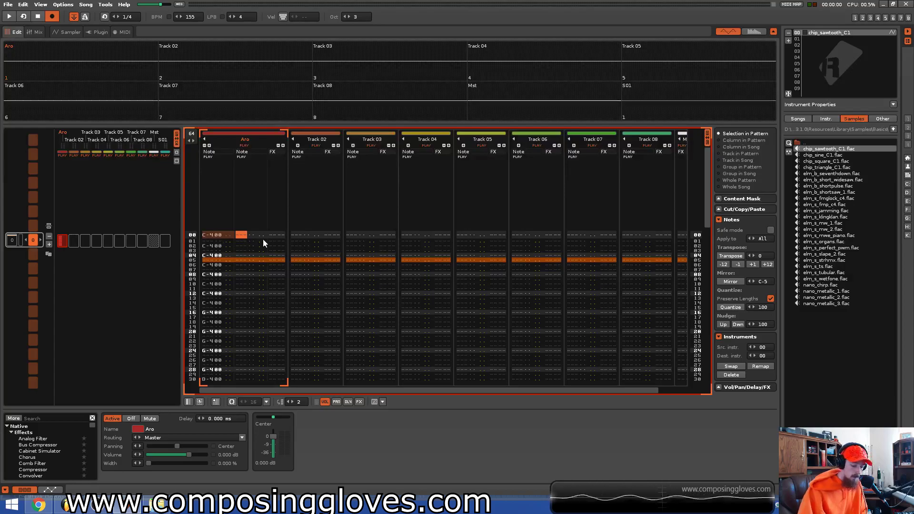
pyautogui.hotkey('ctrl', 'Right')
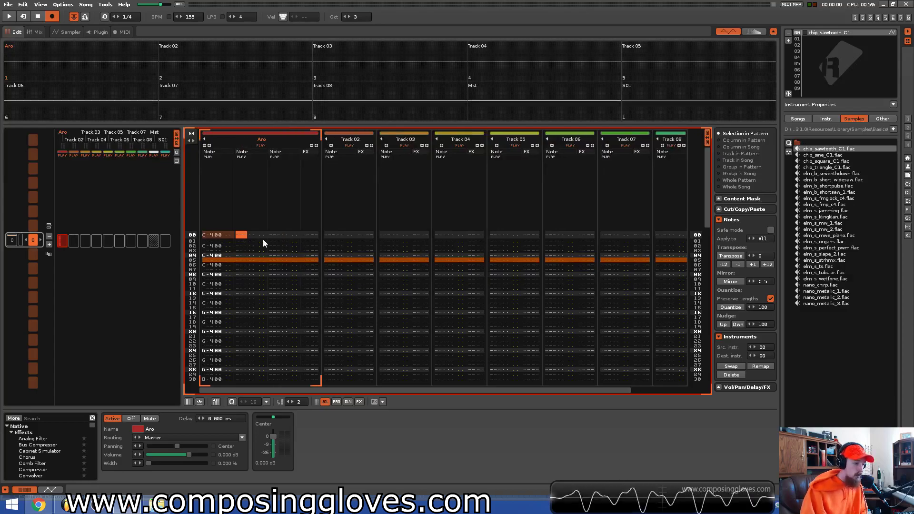
pyautogui.hotkey('ctrl', 'shift', 'Left')
pyautogui.hotkey('ctrl', 'shift', 'Left')
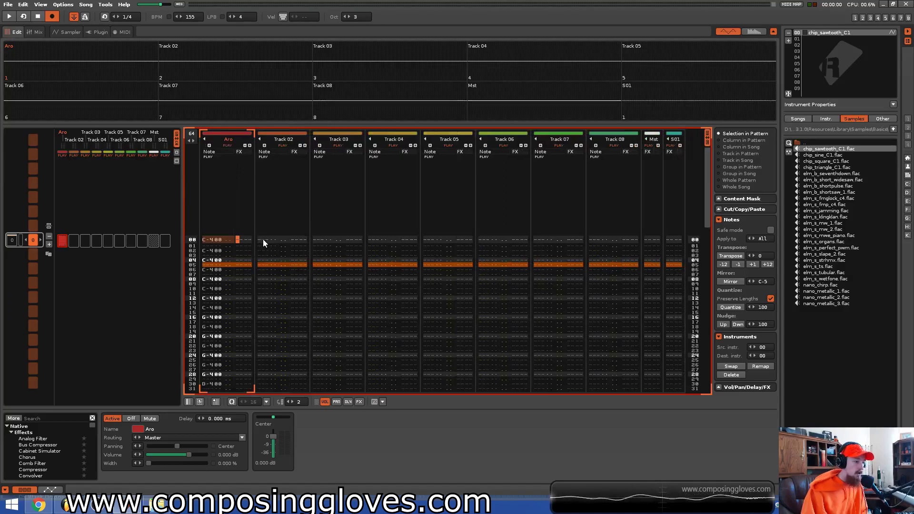
# Enter a C-4 on line 00 of a second note column in the Aro track and play the pattern.
pyautogui.press('Left')
pyautogui.press('Left')
pyautogui.press('Left')
pyautogui.press('Left')
pyautogui.press('Left')
pyautogui.press('Right')
pyautogui.hotkey('ctrl', 'shift', 'Right')
pyautogui.press('Right')
pyautogui.press('Right')
pyautogui.press('Right')
pyautogui.press('Right')
pyautogui.press('q')
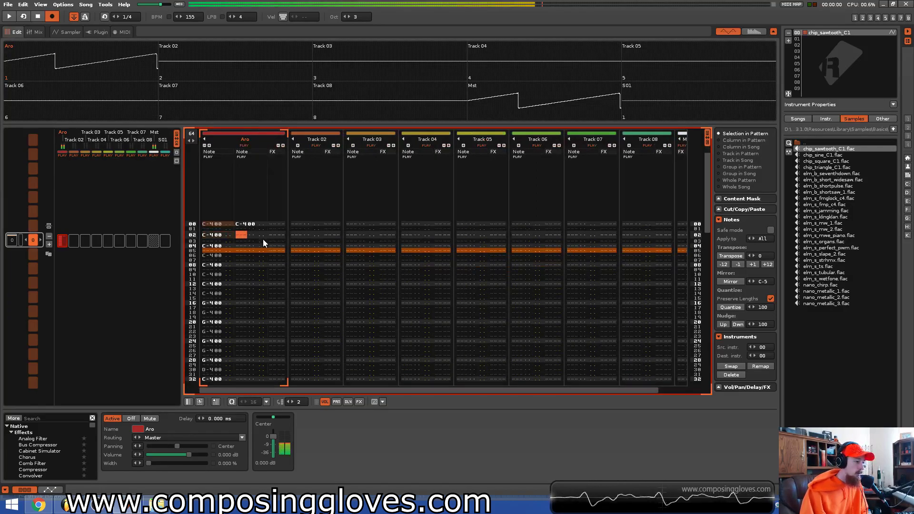
pyautogui.press('space')
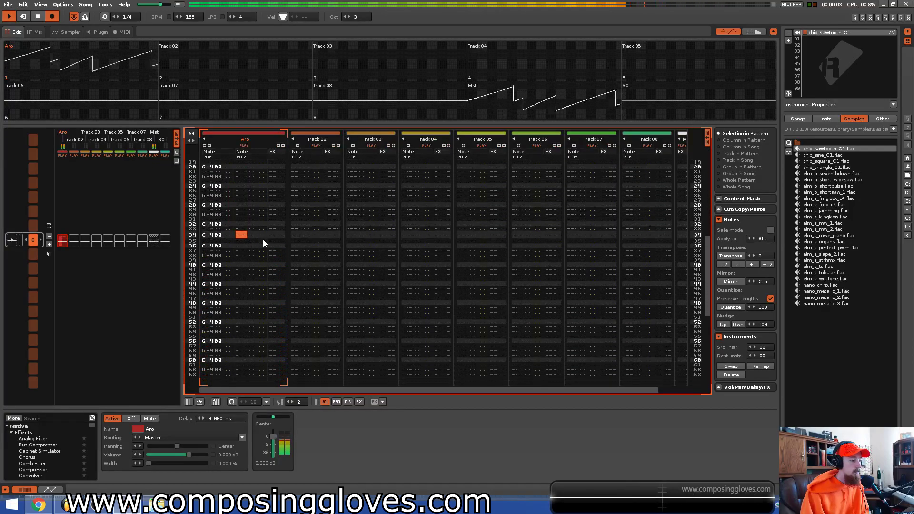
pyautogui.press('space')
# Delete the C-4 on line 00 of the second note column and remove that column from the Aro track.
pyautogui.press('Up')
pyautogui.press('Up')
pyautogui.press('Up')
pyautogui.press('Up')
pyautogui.press('Up')
pyautogui.press('Up')
pyautogui.press('Up')
pyautogui.press('Up')
pyautogui.press('Up')
pyautogui.press('Up')
pyautogui.press('Up')
pyautogui.press('Up')
pyautogui.press('Up')
pyautogui.press('Up')
pyautogui.press('Up')
pyautogui.press('Up')
pyautogui.press('Up')
pyautogui.press('Up')
pyautogui.press('Up')
pyautogui.press('Up')
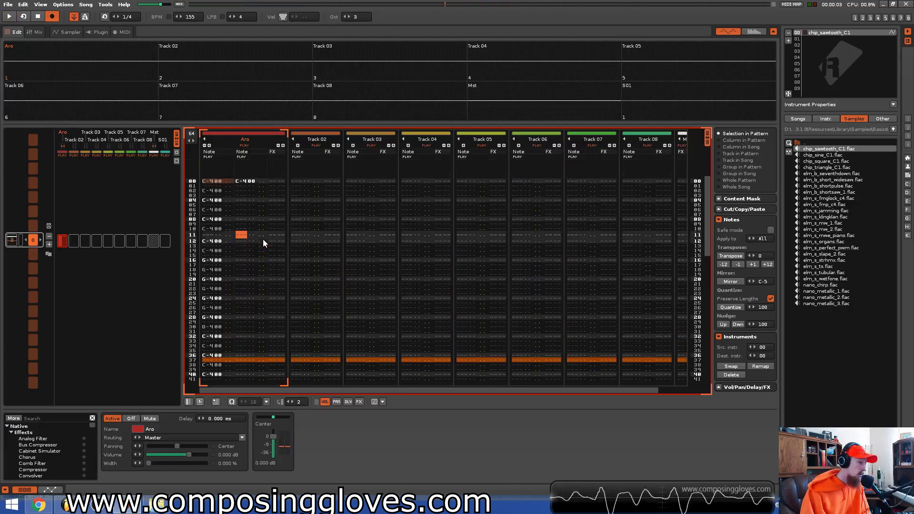
pyautogui.press('Up')
pyautogui.press('Delete')
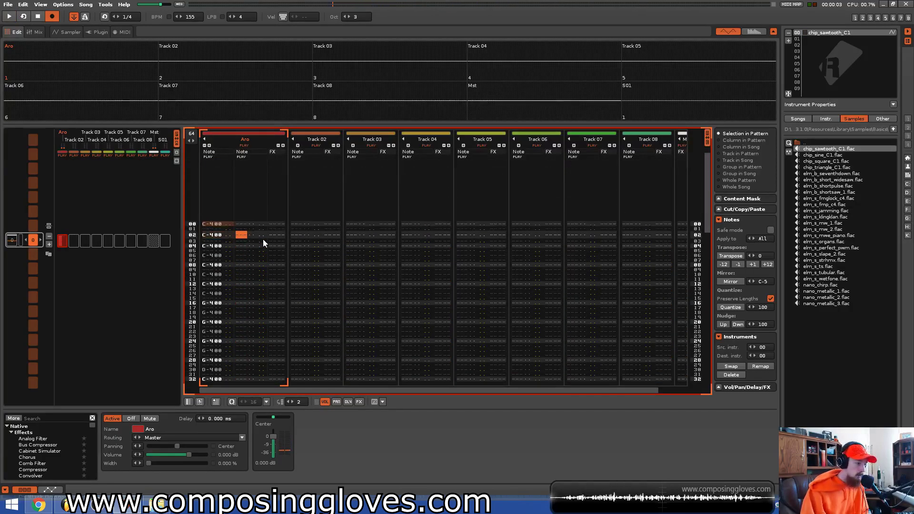
pyautogui.hotkey('ctrl', '-')
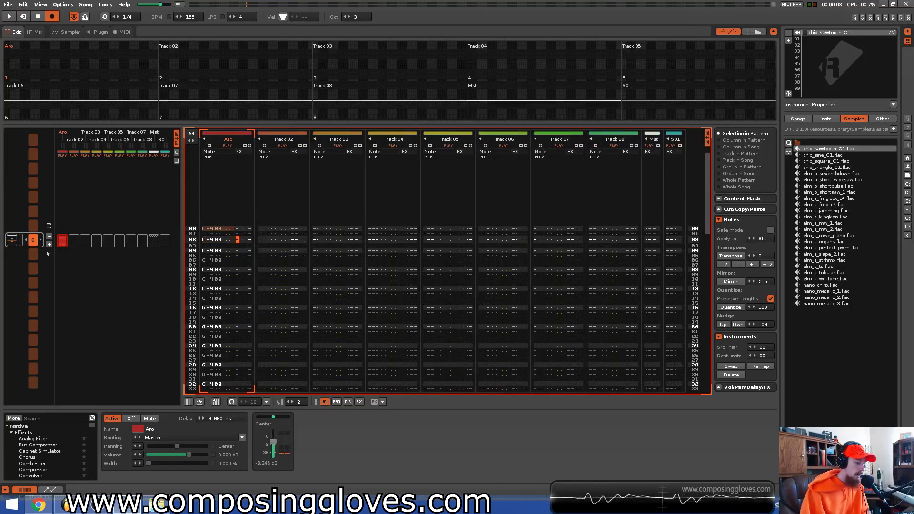
# Lower the Aro track's post volume to -4.613 dB and play the pattern briefly.
pyautogui.press('space')
pyautogui.press('space')
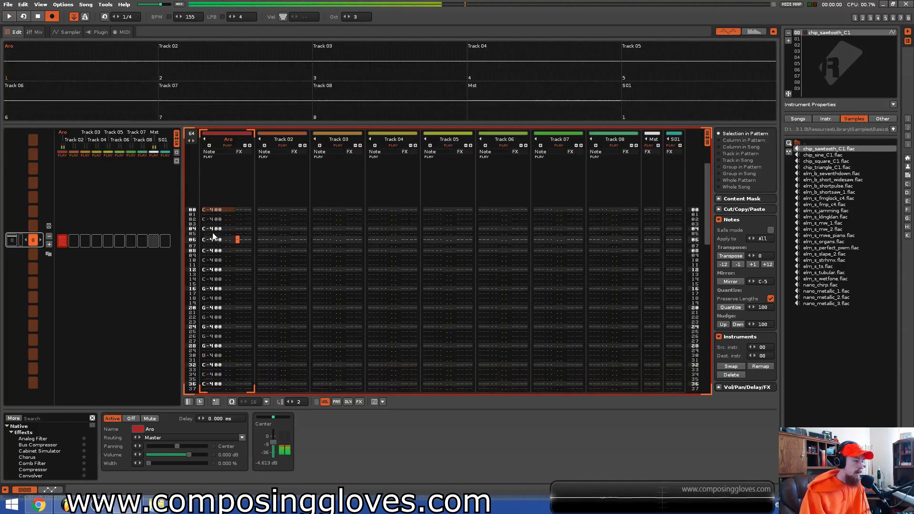
# Enter note-offs between the notes on every odd line of the Aro track, starting at line 01.
pyautogui.click(208, 215)
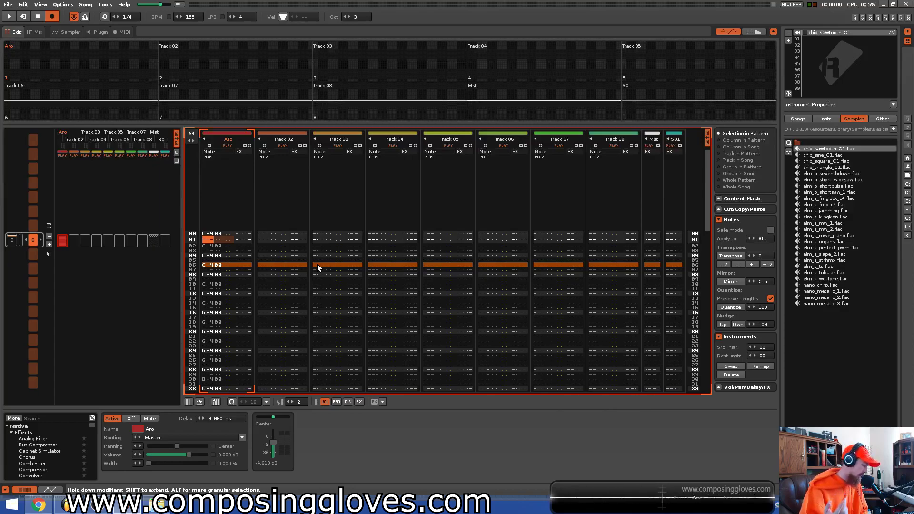
pyautogui.scroll(-13, 318, 264)
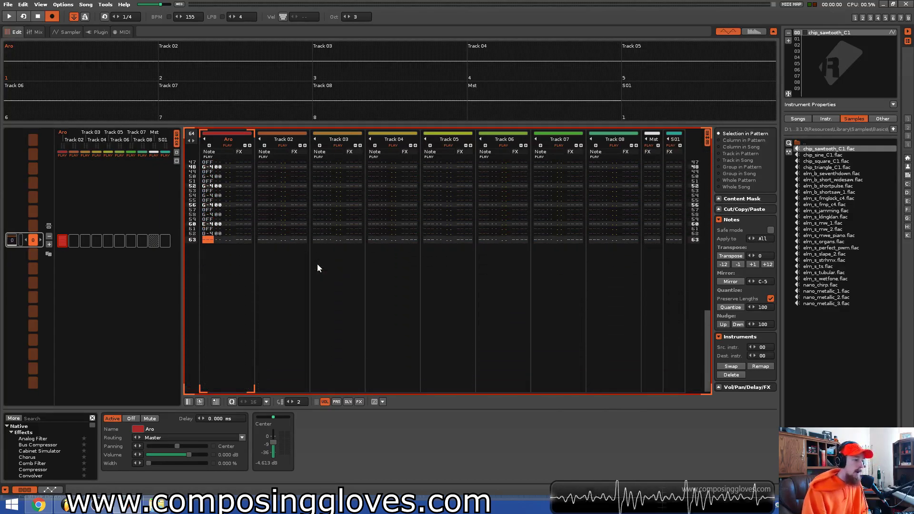
# Play the pattern from line 00 to hear the notes with the note-offs, and stop playback.
pyautogui.scroll(13, 317, 264)
pyautogui.scroll(1, 317, 265)
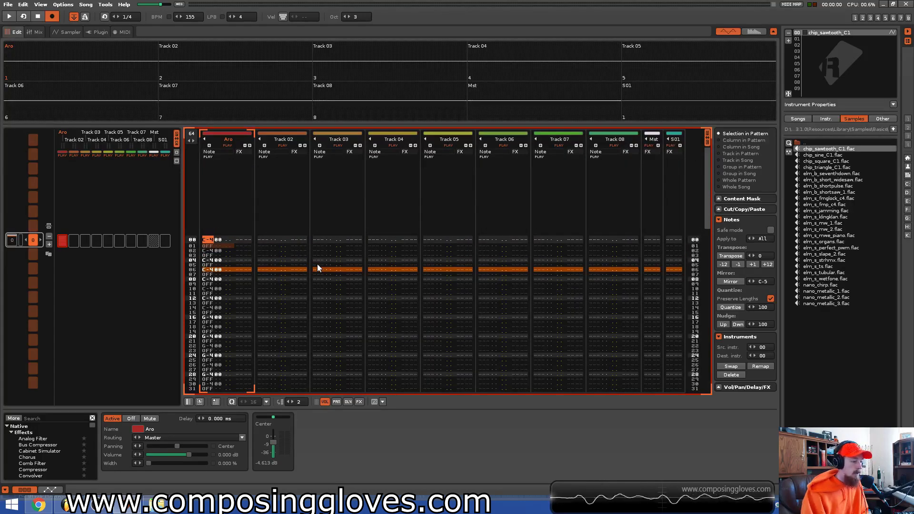
pyautogui.press('space')
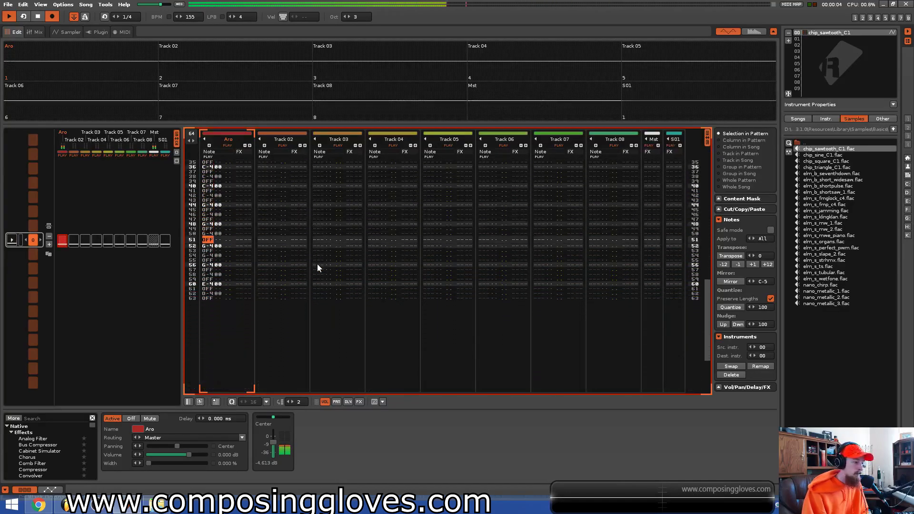
pyautogui.press('space')
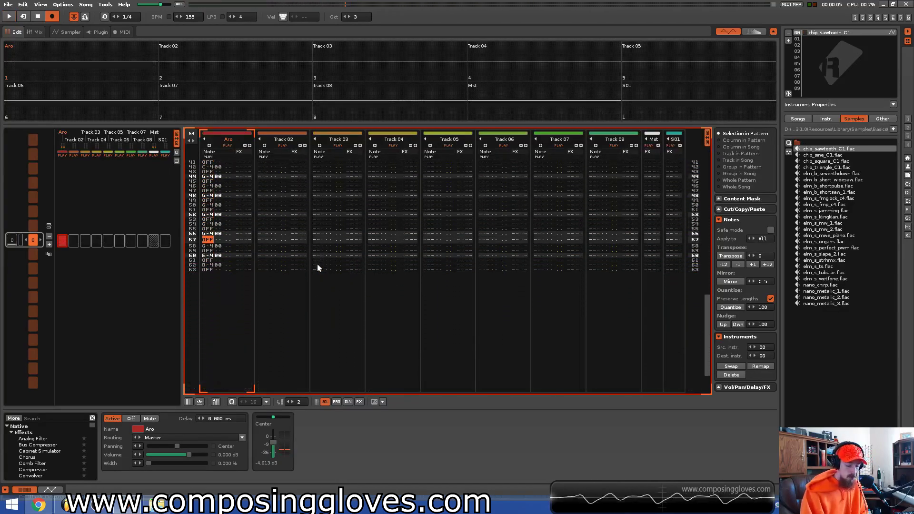
# Select the whole Aro track in the pattern and delete all its notes and note-offs.
pyautogui.press('End')
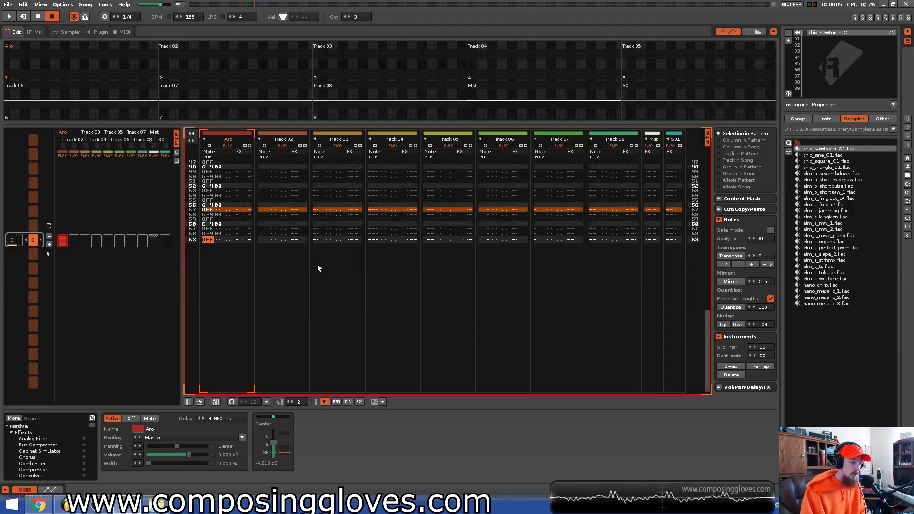
pyautogui.press('Home')
pyautogui.hotkey('ctrl', 'a')
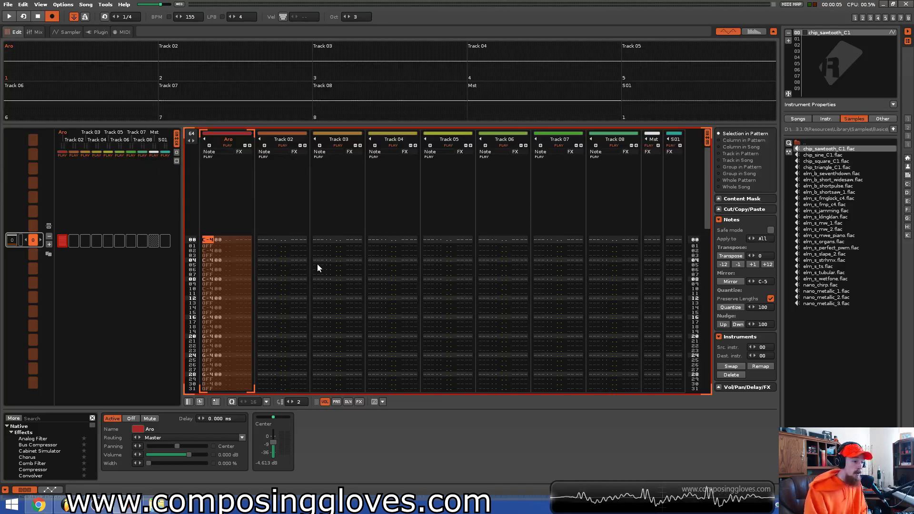
pyautogui.press('Delete')
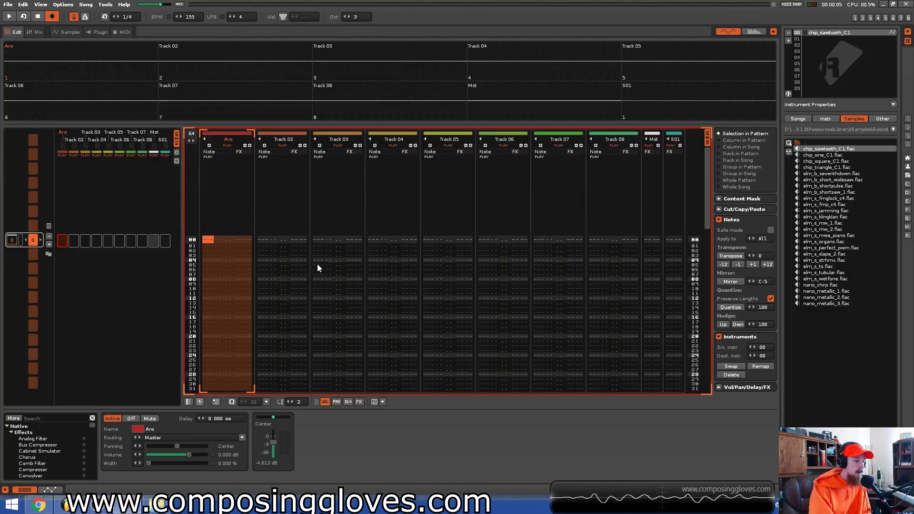
# Enter a repeating A-3, C-4, E-4 arpeggio on every second line of the Aro track from line 00 to 14.
pyautogui.press('n')
pyautogui.press('q')
pyautogui.press('e')
pyautogui.press('n')
pyautogui.press('q')
pyautogui.press('e')
pyautogui.press('n')
pyautogui.press('q')
# Enter a repeating G#3, B-3, E-4 arpeggio on every second line of the Aro track from line 16 to 30.
pyautogui.press('h')
pyautogui.press('m')
pyautogui.press('e')
pyautogui.press('h')
pyautogui.press('m')
pyautogui.press('e')
pyautogui.press('h')
pyautogui.press('m')
# Enter a repeating F-3, A-3, C-4 arpeggio on every second line of the Aro track from line 32 to 46.
pyautogui.press('v')
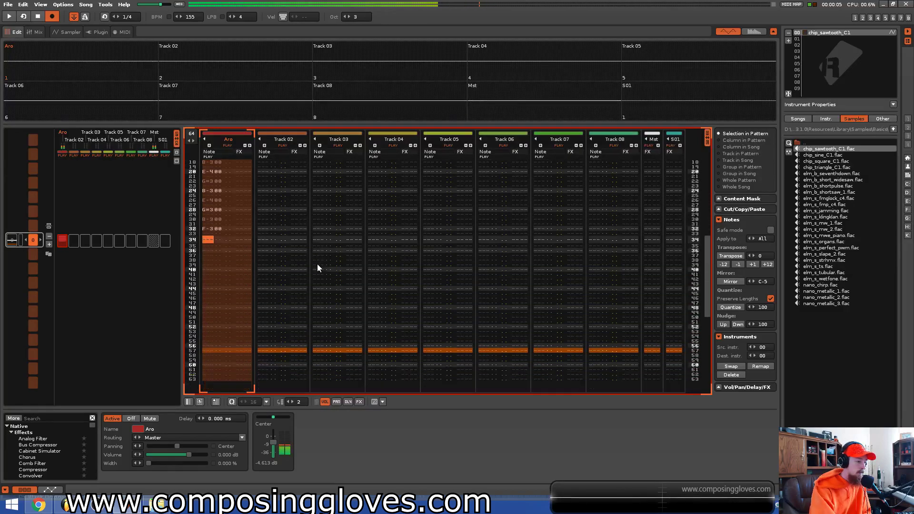
pyautogui.press('n')
pyautogui.press('q')
pyautogui.press('v')
pyautogui.press('n')
pyautogui.press('q')
pyautogui.press('v')
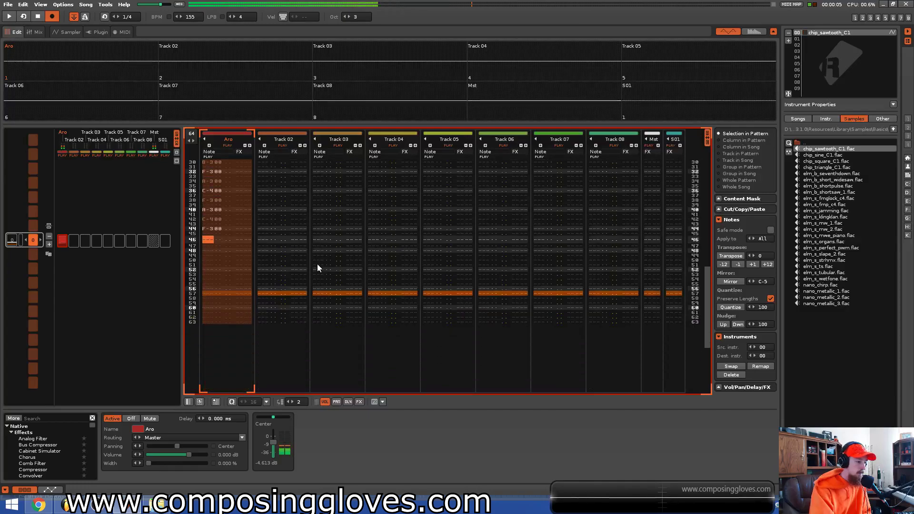
pyautogui.press('n')
# Enter a repeating G-3, B-3, D-4 arpeggio on every second line of the Aro track from line 48 to 62.
pyautogui.press('b')
pyautogui.press('m')
pyautogui.press('w')
pyautogui.press('b')
pyautogui.press('m')
pyautogui.press('r')
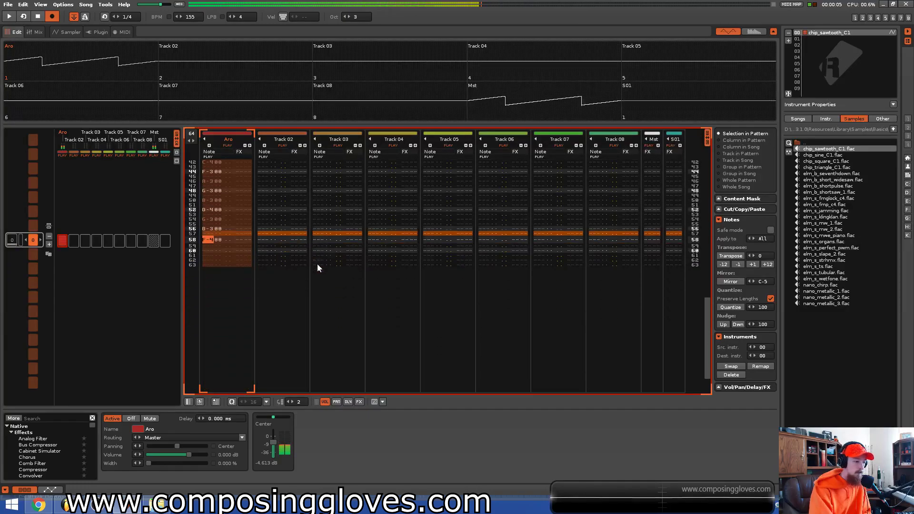
pyautogui.press('w')
pyautogui.press('b')
pyautogui.press('m')
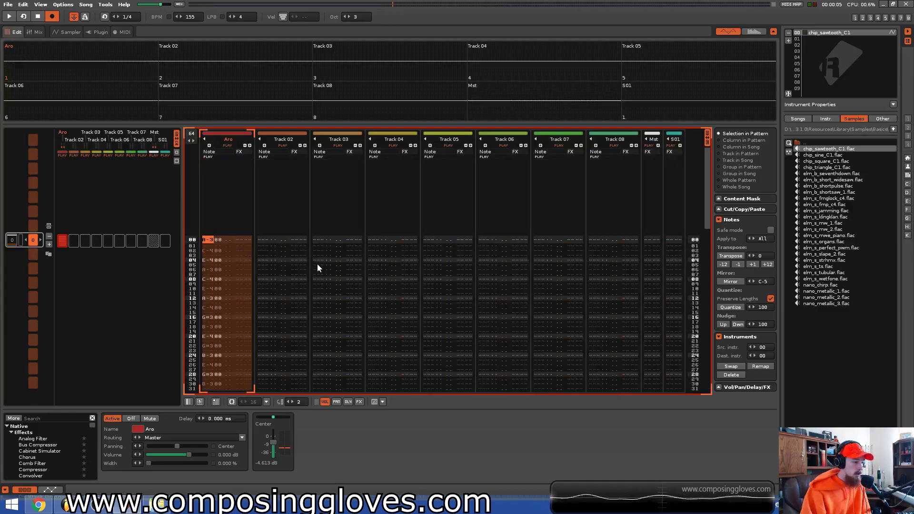
# Fill the odd lines between the arpeggio notes on the Aro track with note-offs, starting at line 01.
pyautogui.press('Down')
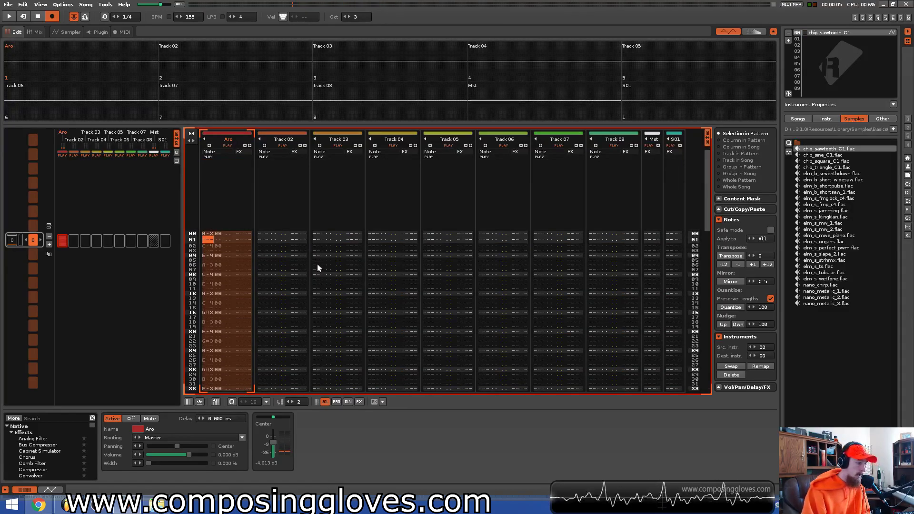
pyautogui.press('a')
pyautogui.press('a')
pyautogui.press('a')
pyautogui.press('a')
pyautogui.press('a')
pyautogui.press('a')
pyautogui.press('a')
pyautogui.press('a')
pyautogui.press('a')
pyautogui.press('a')
pyautogui.press('a')
pyautogui.press('a')
pyautogui.press('a')
pyautogui.press('a')
pyautogui.press('a')
pyautogui.press('a')
# Step through the Aro track's lines from the start of the pattern to examine the alternating notes and note-offs.
pyautogui.press('Up')
pyautogui.press('Up')
pyautogui.press('Up')
pyautogui.press('Up')
pyautogui.press('Up')
pyautogui.press('Up')
pyautogui.press('Up')
pyautogui.press('Up')
pyautogui.press('Up')
pyautogui.press('Up')
pyautogui.press('Up')
pyautogui.press('Up')
pyautogui.press('Up')
pyautogui.press('Up')
pyautogui.press('Up')
pyautogui.press('Up')
pyautogui.press('Up')
pyautogui.press('Up')
pyautogui.press('Up')
pyautogui.press('Up')
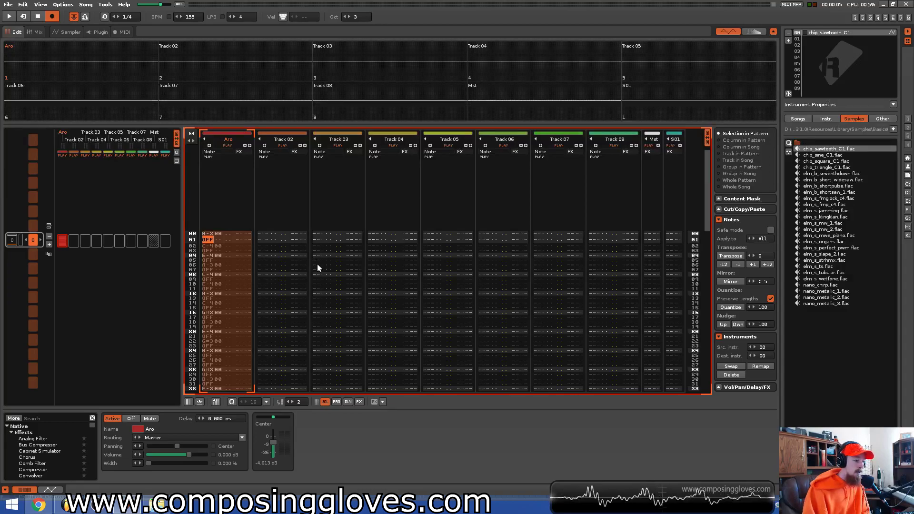
pyautogui.press('Down')
pyautogui.press('Down')
pyautogui.press('Down')
pyautogui.press('Down')
pyautogui.press('Down')
pyautogui.press('Down')
pyautogui.press('Down')
pyautogui.press('Down')
pyautogui.press('Down')
pyautogui.press('Down')
pyautogui.press('Down')
pyautogui.press('Down')
pyautogui.press('Down')
pyautogui.press('Down')
pyautogui.press('Down')
pyautogui.press('Down')
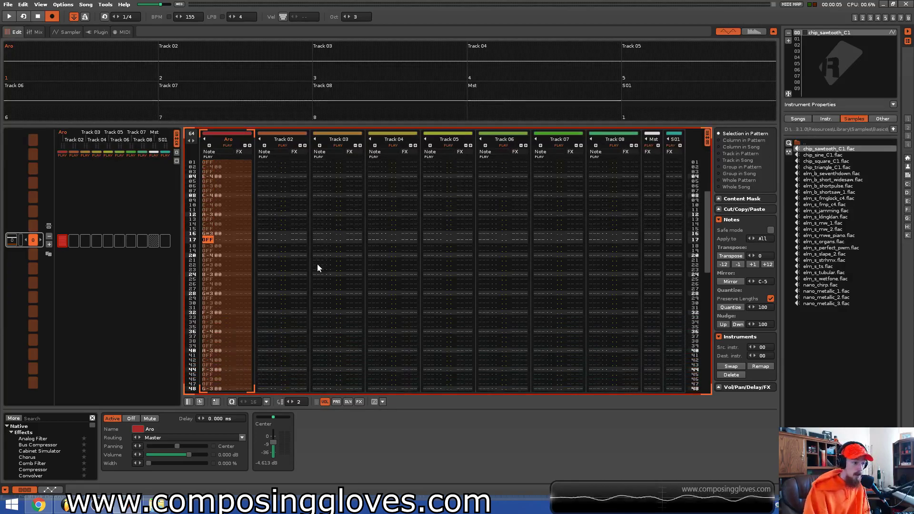
pyautogui.press('Down')
pyautogui.press('Down')
pyautogui.press('Down')
pyautogui.press('Down')
pyautogui.press('Down')
pyautogui.press('Down')
pyautogui.press('Down')
pyautogui.press('Down')
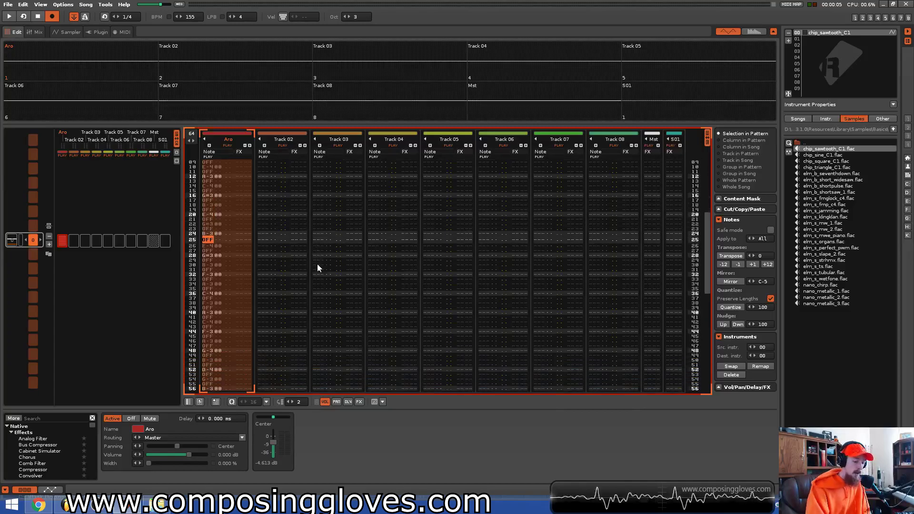
# Step on through the Aro track from line 25 to line 47 to examine its alternating notes and note-offs.
pyautogui.press('Down')
pyautogui.press('Down')
pyautogui.press('Down')
pyautogui.press('Down')
pyautogui.press('Down')
pyautogui.press('Down')
pyautogui.press('Down')
pyautogui.press('Down')
pyautogui.press('Down')
pyautogui.press('Down')
pyautogui.press('Down')
pyautogui.press('Down')
pyautogui.press('Down')
pyautogui.press('Down')
pyautogui.press('Down')
pyautogui.press('Down')
pyautogui.press('Down')
pyautogui.press('Down')
pyautogui.press('Down')
pyautogui.press('Down')
pyautogui.press('Down')
pyautogui.press('Down')
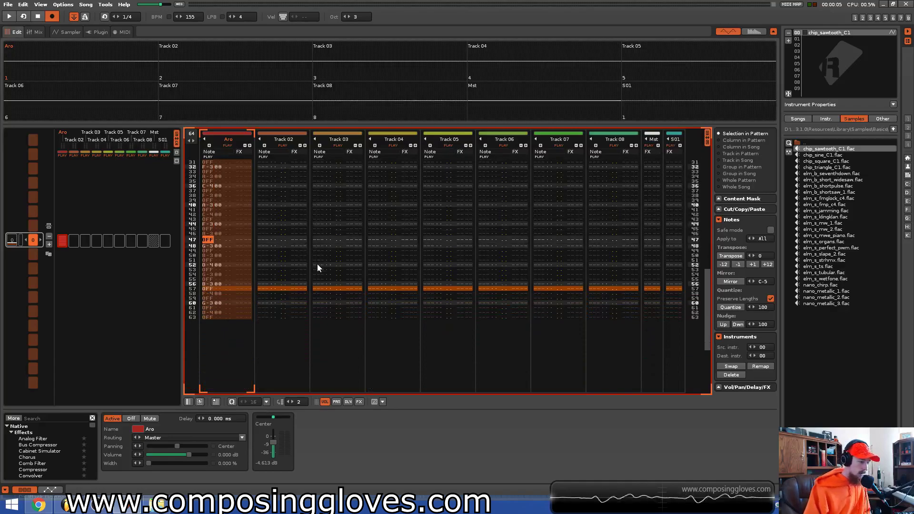
# Play the pattern several times, checking the Aro track's closing lines in between, to hear how the note-offs shape the arpeggio.
pyautogui.press('space')
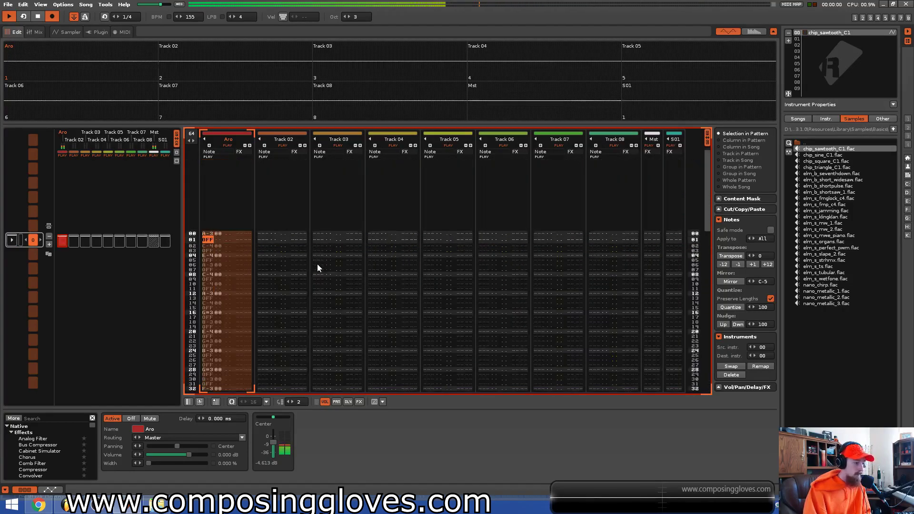
pyautogui.press('space')
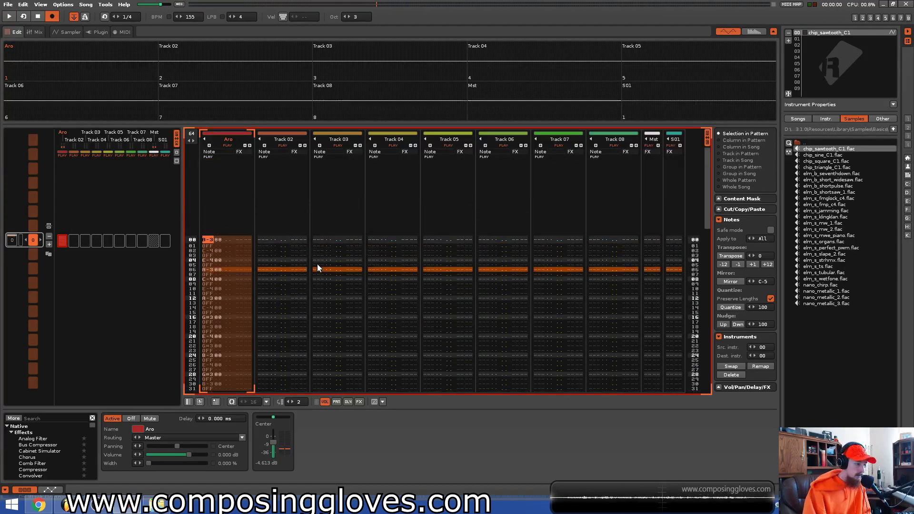
pyautogui.press('Up')
pyautogui.press('Up')
pyautogui.press('Up')
pyautogui.press('Up')
pyautogui.press('Up')
pyautogui.press('Up')
pyautogui.press('Up')
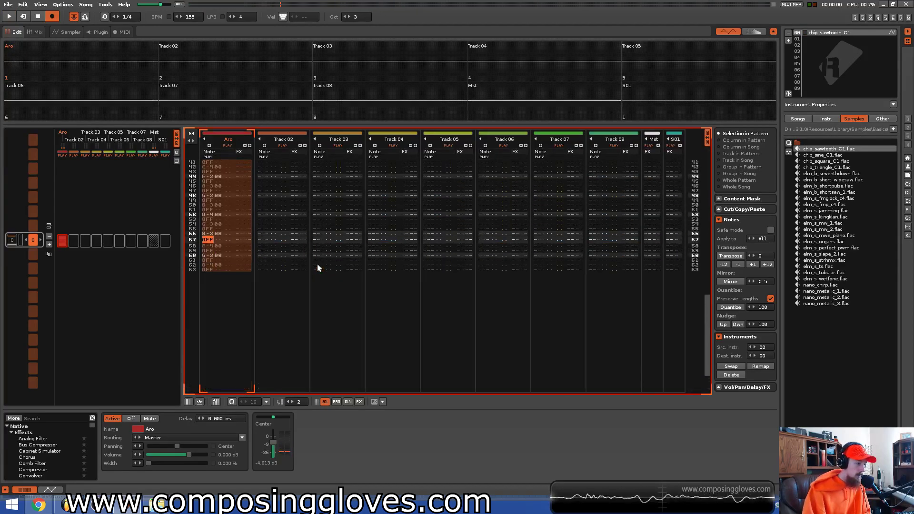
pyautogui.scroll(3, 318, 264)
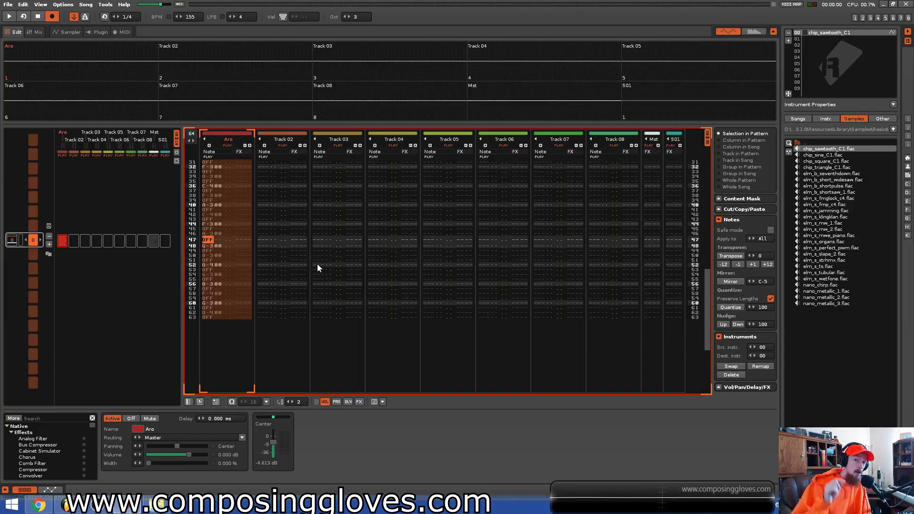
pyautogui.press('space')
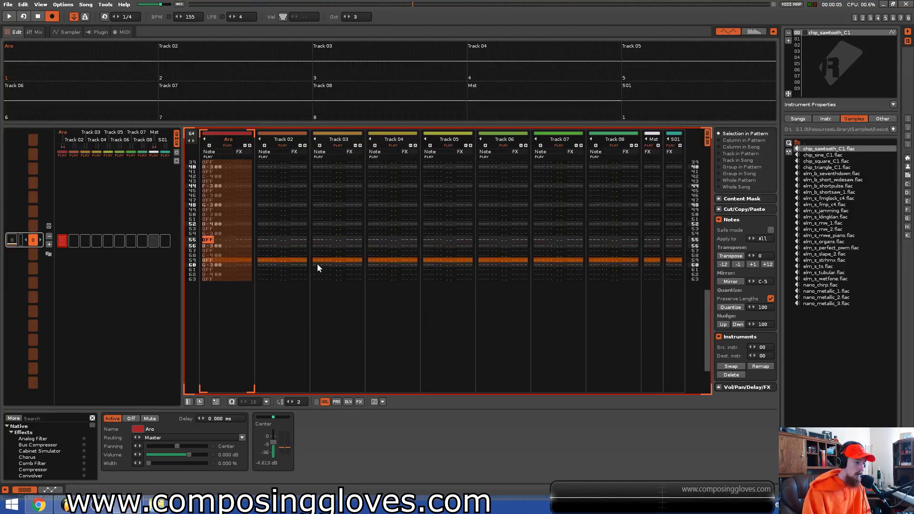
pyautogui.scroll(3, 318, 265)
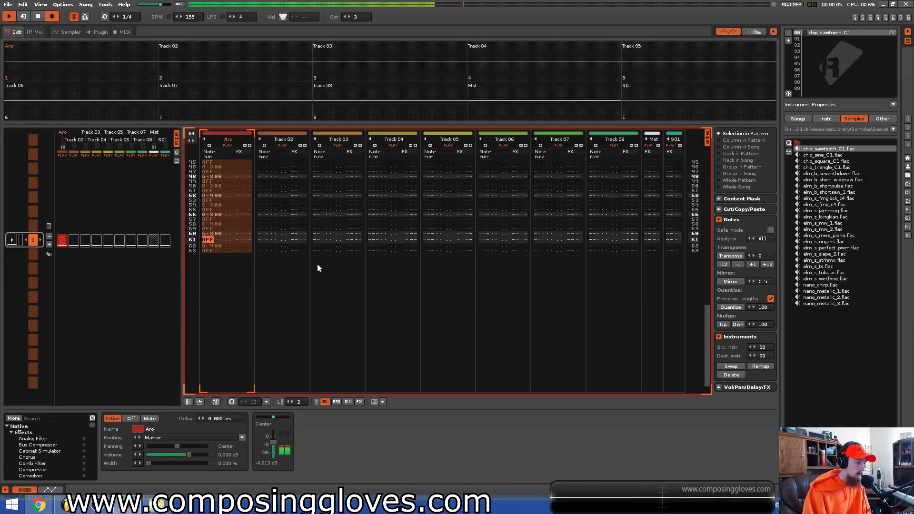
pyautogui.press('space')
pyautogui.press('space')
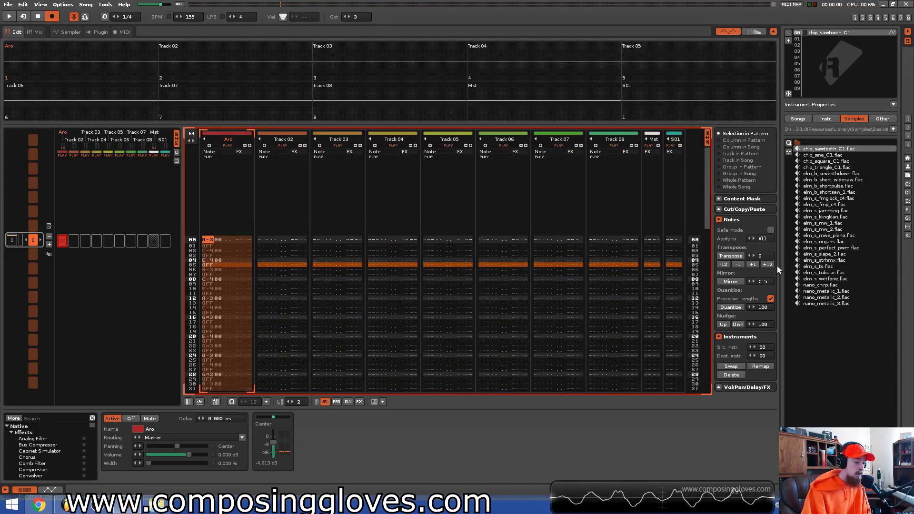
# Transpose the Aro notes up two octaves during playback, and transpose them back down two octaves.
pyautogui.press('space')
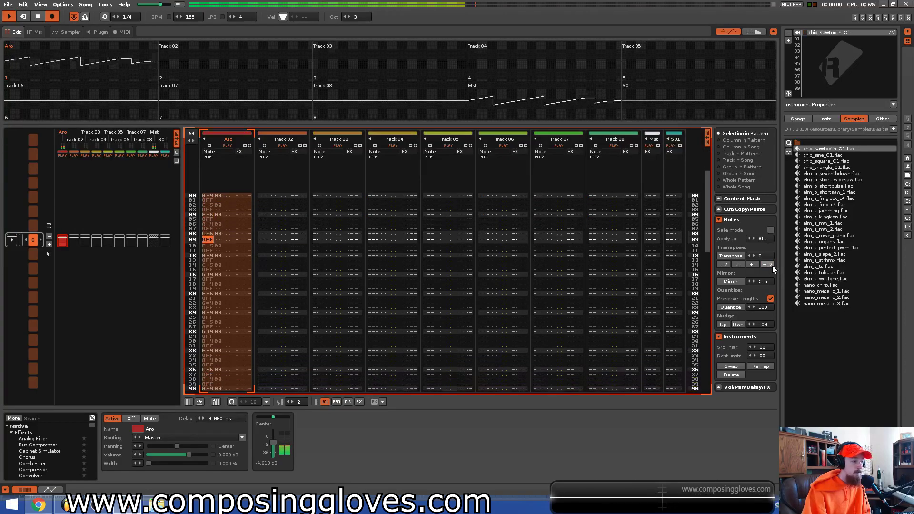
pyautogui.click(768, 265)
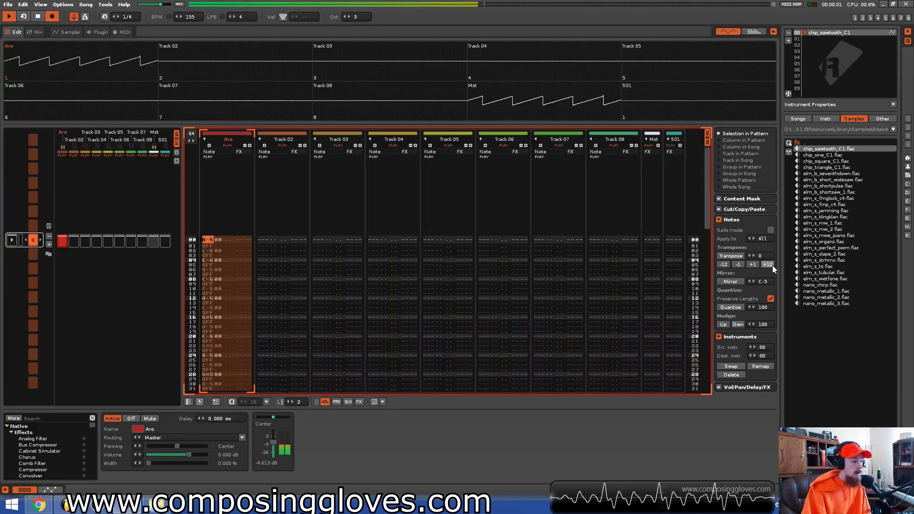
pyautogui.press('space')
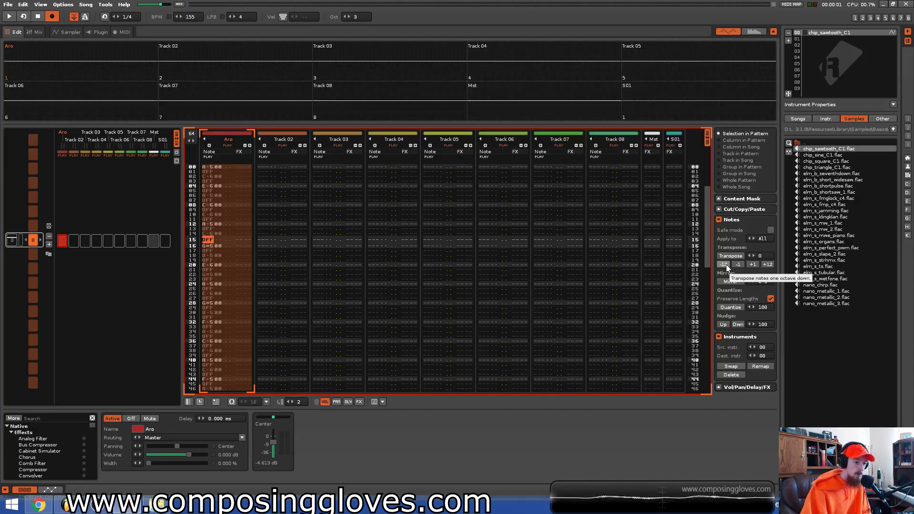
pyautogui.doubleClick(725, 265)
pyautogui.press('space')
pyautogui.press('space')
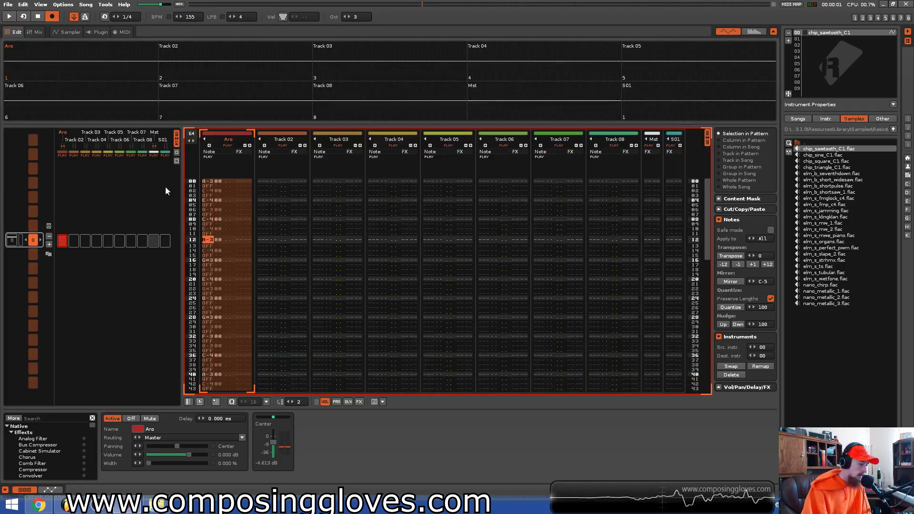
# Search the effects list for "Delay" and add the native Delay effect to the Aro track.
pyautogui.click(65, 418)
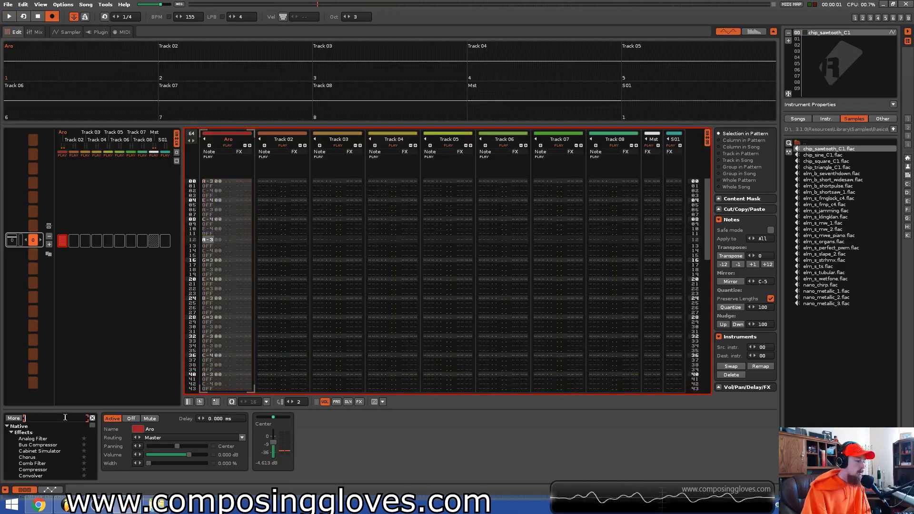
pyautogui.write('De')
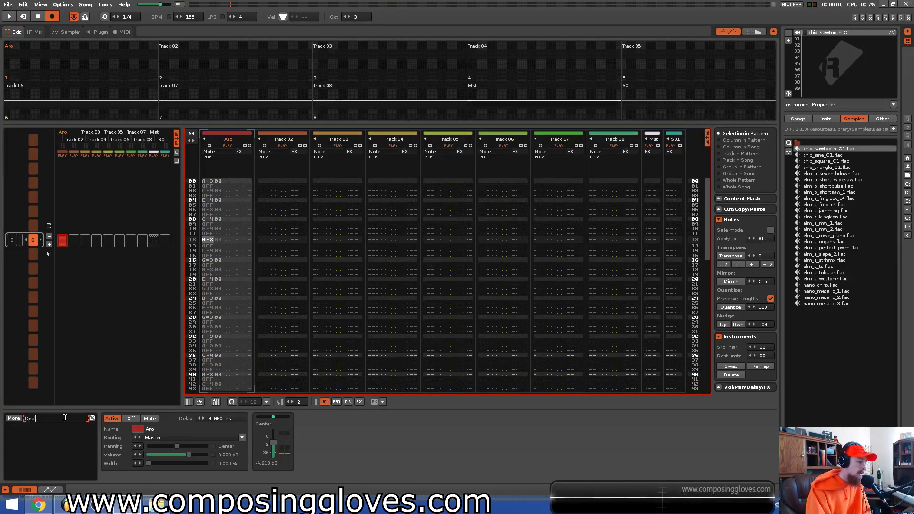
pyautogui.write('lay')
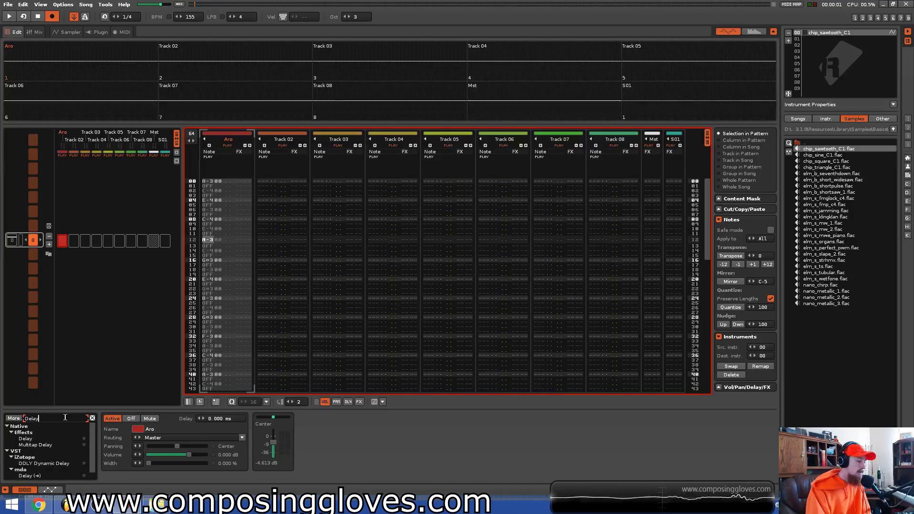
pyautogui.doubleClick(39, 439)
# Turn on the Delay's line sync, set its right delay to 2 lines and lower the send to about -13.4 dB during playback.
pyautogui.press('space')
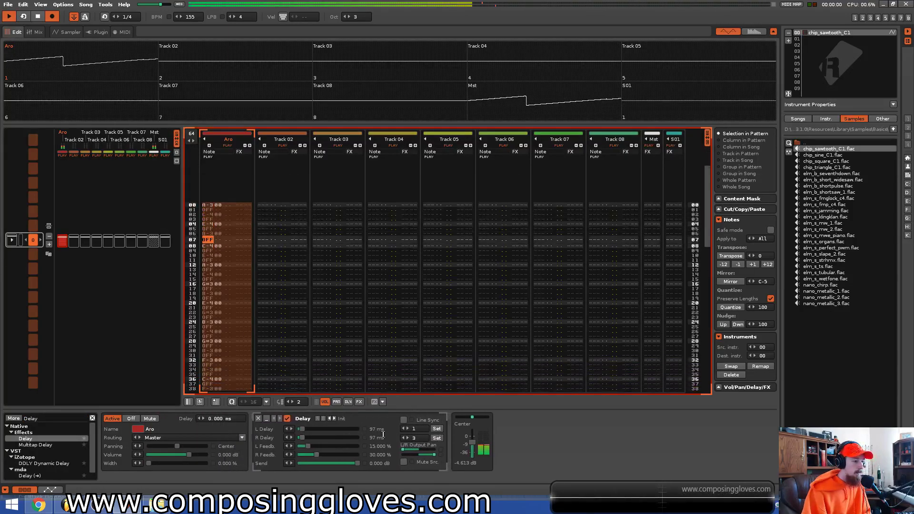
pyautogui.click(404, 420)
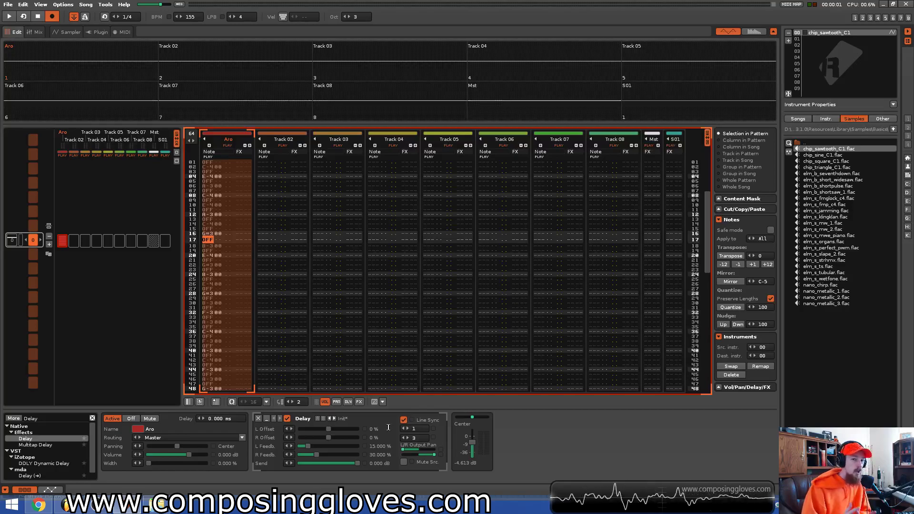
pyautogui.press('space')
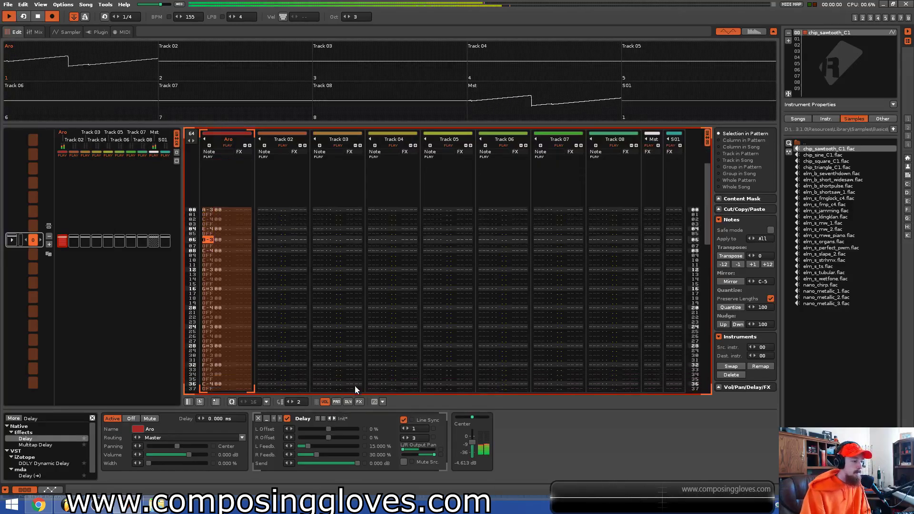
pyautogui.click(404, 437)
pyautogui.press('space')
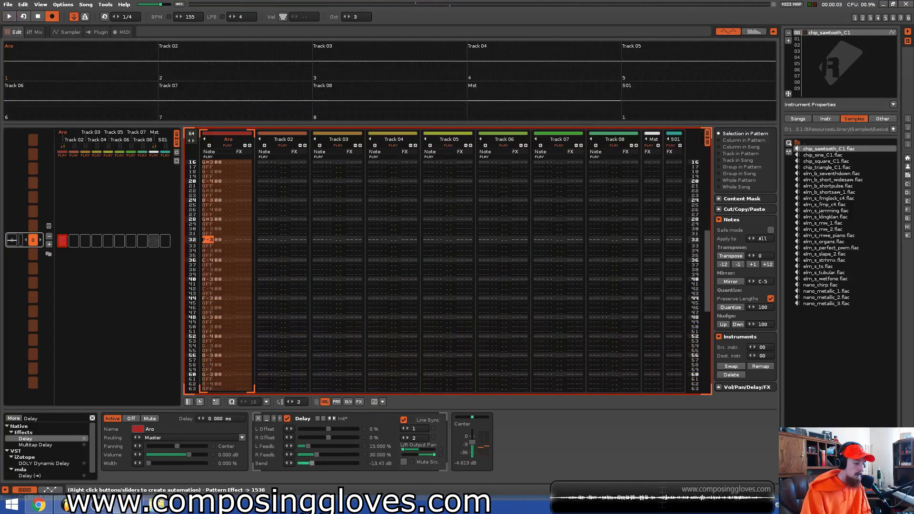
# Set the Delay to 1 line right, 15.4% left and 29.6% right feedback, -2% left offset and -2.57 dB send while listening.
pyautogui.press('space')
pyautogui.moveTo(316, 463); pyautogui.dragTo(331, 463)
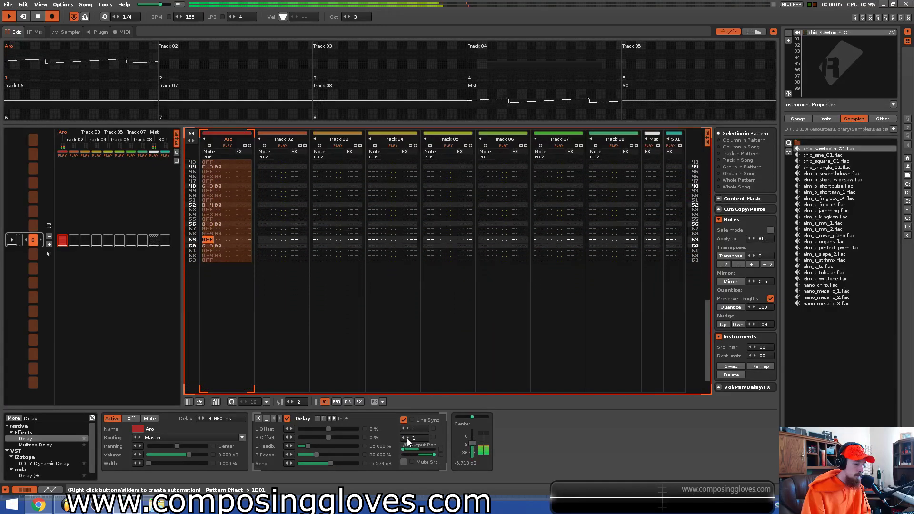
pyautogui.moveTo(330, 463)
pyautogui.mouseDown()
pyautogui.moveTo(342, 463)
pyautogui.moveTo(331, 455)
pyautogui.mouseUp()
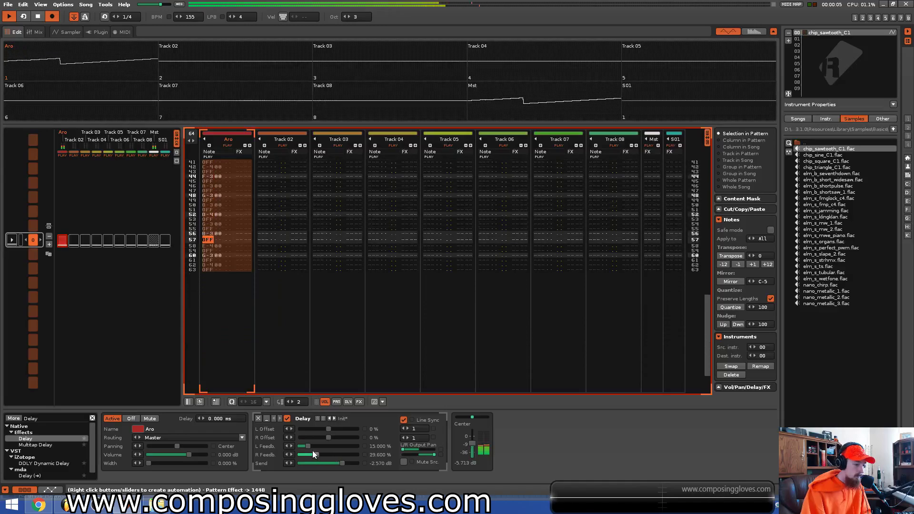
pyautogui.moveTo(328, 429); pyautogui.dragTo(328, 429)
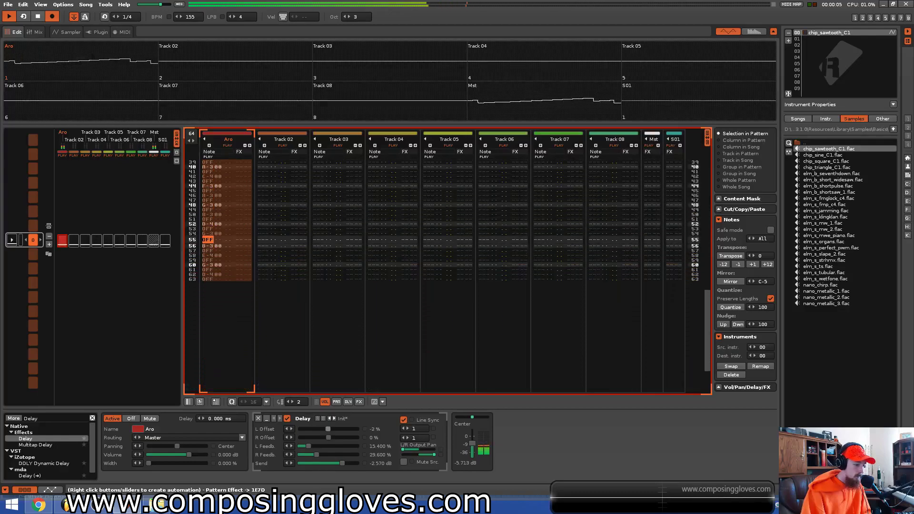
pyautogui.press('space')
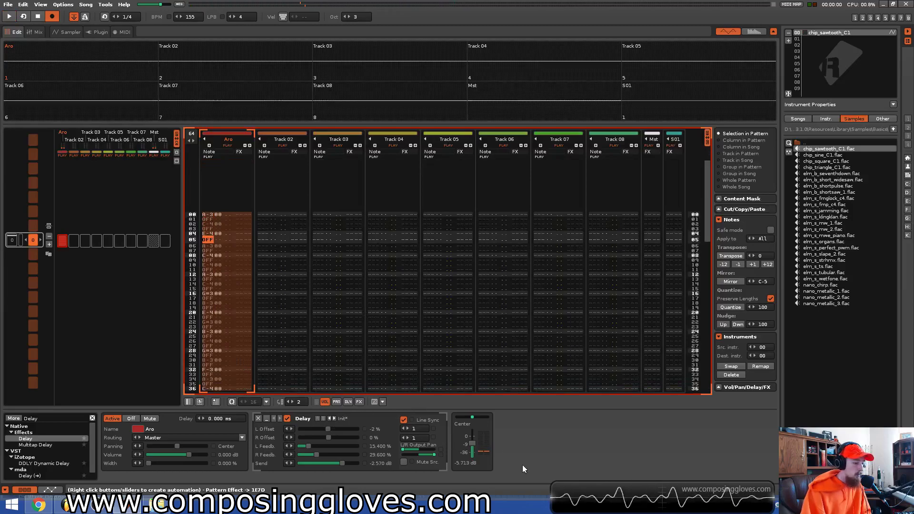
# Add mpReverb after the Delay on the Aro track and set its duration to 2475 ms during playback.
pyautogui.click(54, 421)
pyautogui.write('verb')
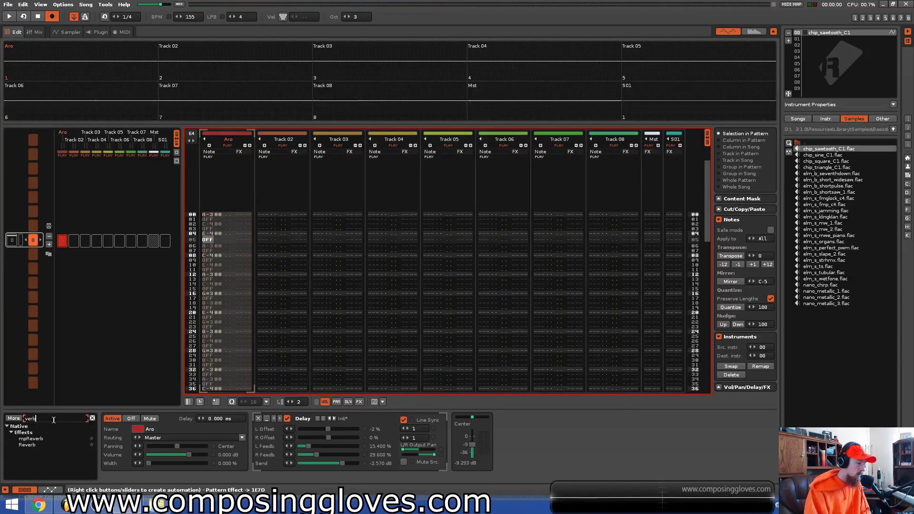
pyautogui.moveTo(47, 442); pyautogui.dragTo(447, 450)
pyautogui.press('space')
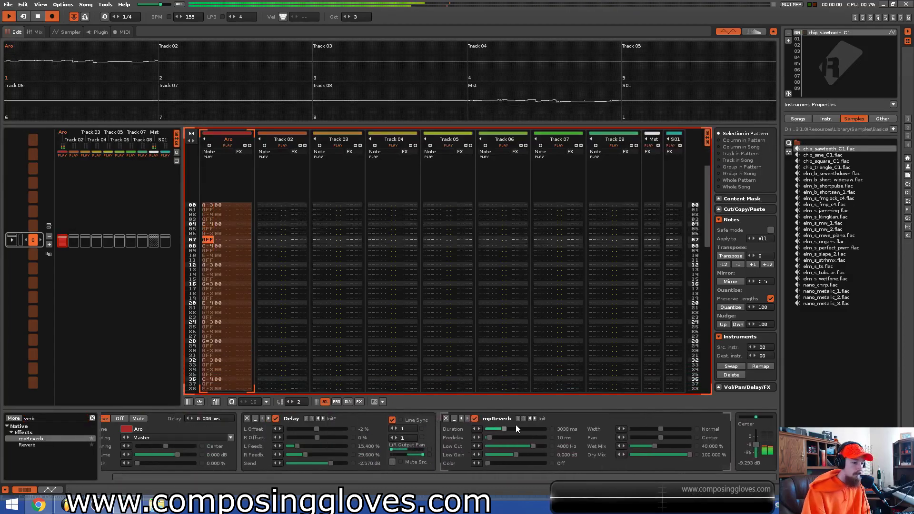
pyautogui.moveTo(507, 430); pyautogui.dragTo(501, 429)
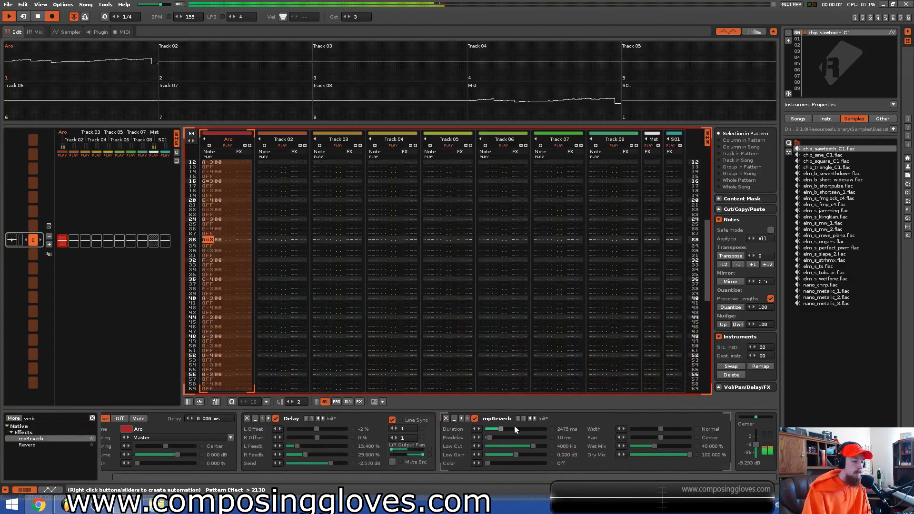
# Try a C-4 sawtooth note on line 00 of Track 02, listen to it with the arpeggio, and delete it.
pyautogui.click(295, 138)
pyautogui.press('Home')
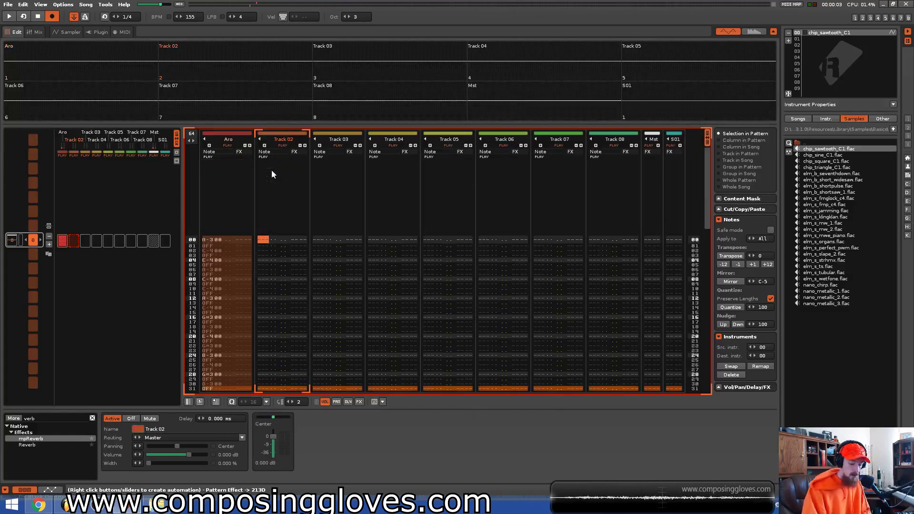
pyautogui.press('q')
pyautogui.press('Up')
pyautogui.press('Up')
pyautogui.press('space')
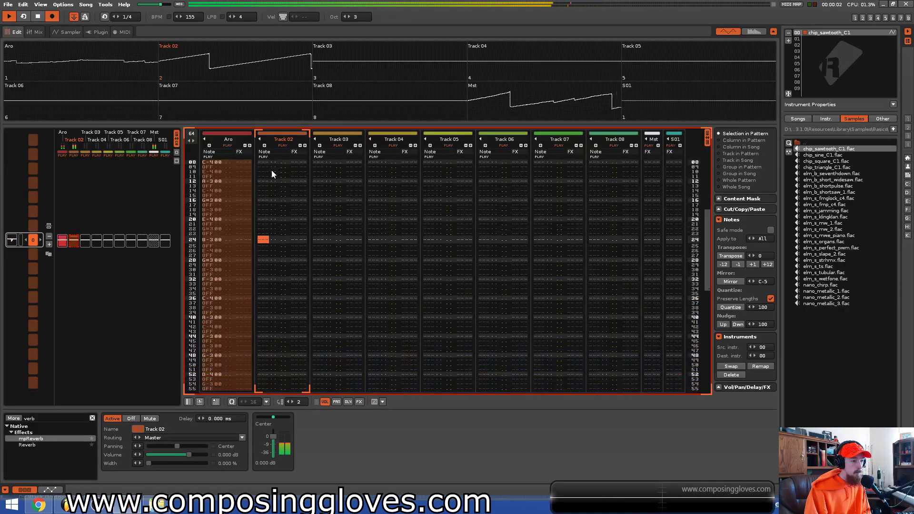
pyautogui.press('space')
pyautogui.press('Home')
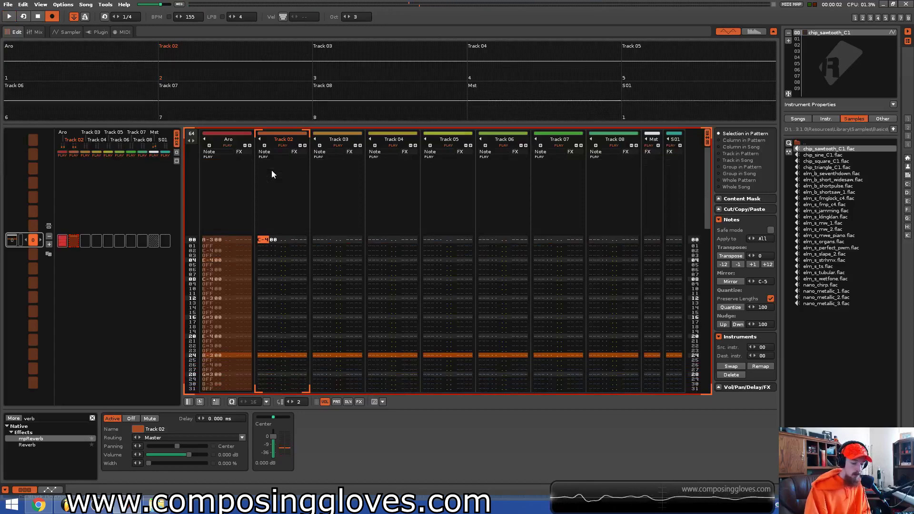
pyautogui.press('Delete')
pyautogui.scroll(2, 282, 236)
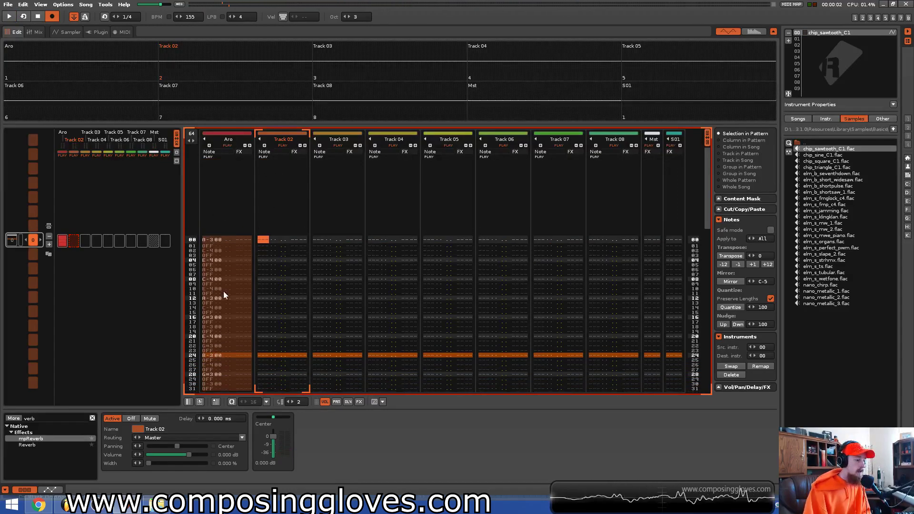
# Open the Kicks Tuned folder of the Black Octopus Sound Wicked Drum Hits library in the disk browser.
pyautogui.click(880, 119)
pyautogui.doubleClick(845, 142)
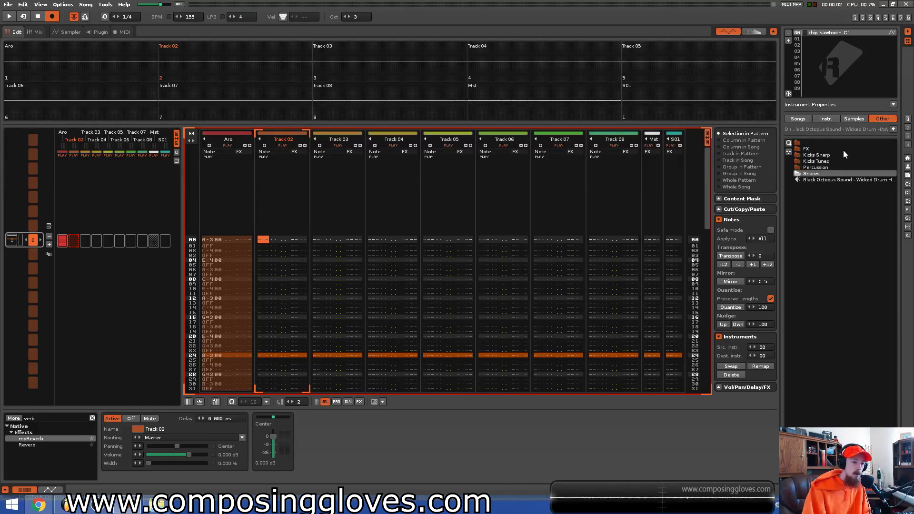
pyautogui.doubleClick(828, 162)
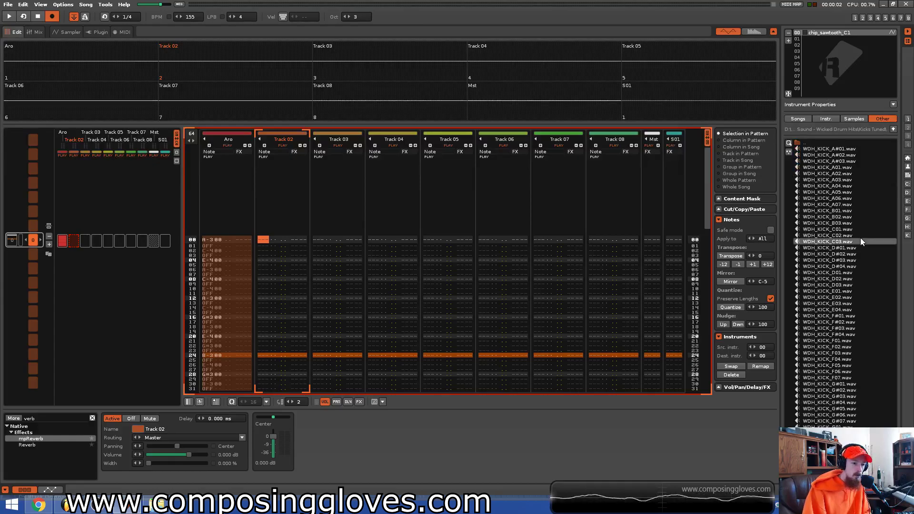
# Audition the tuned kick samples, comparing the C, D, E, A and B variants.
pyautogui.click(858, 254)
pyautogui.click(849, 291)
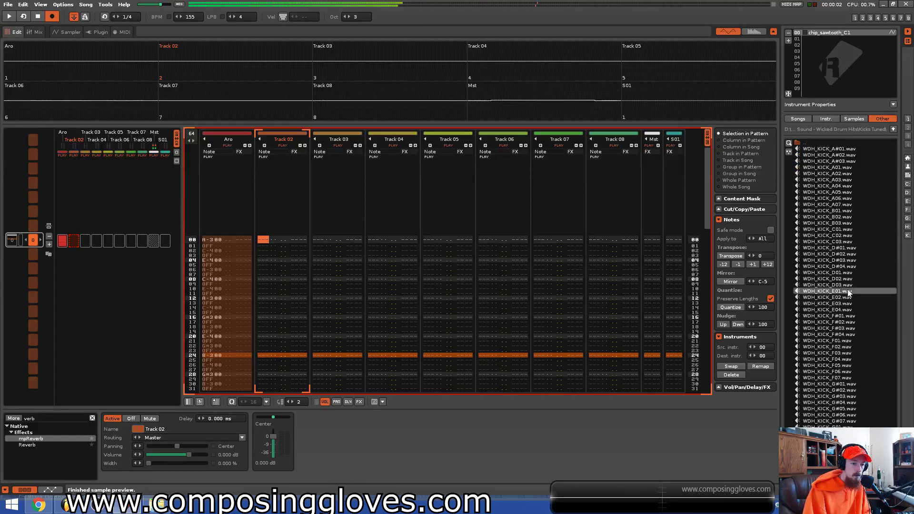
pyautogui.click(837, 191)
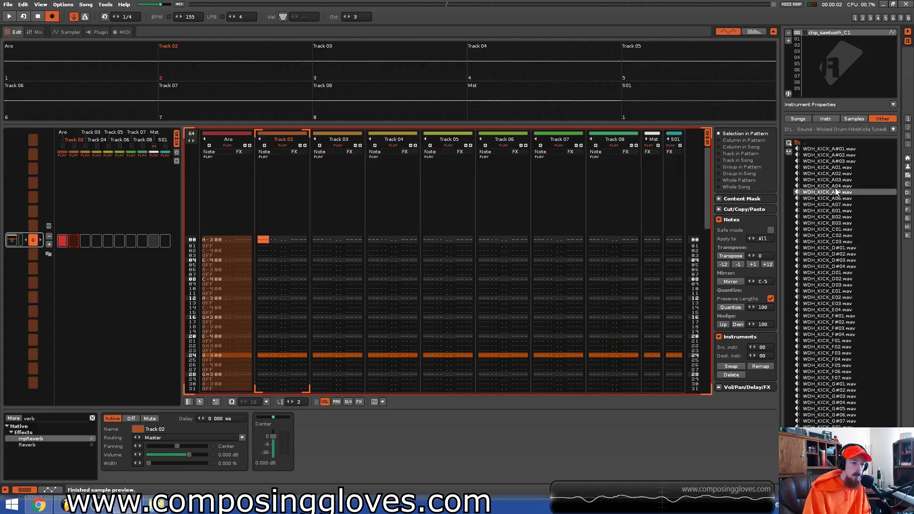
pyautogui.click(837, 185)
pyautogui.click(837, 180)
pyautogui.click(837, 173)
pyautogui.click(842, 168)
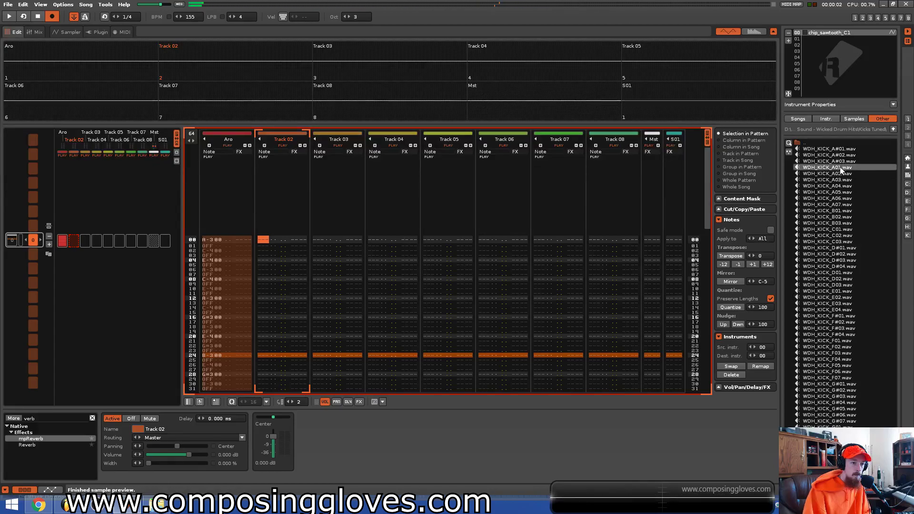
pyautogui.click(840, 205)
pyautogui.click(840, 199)
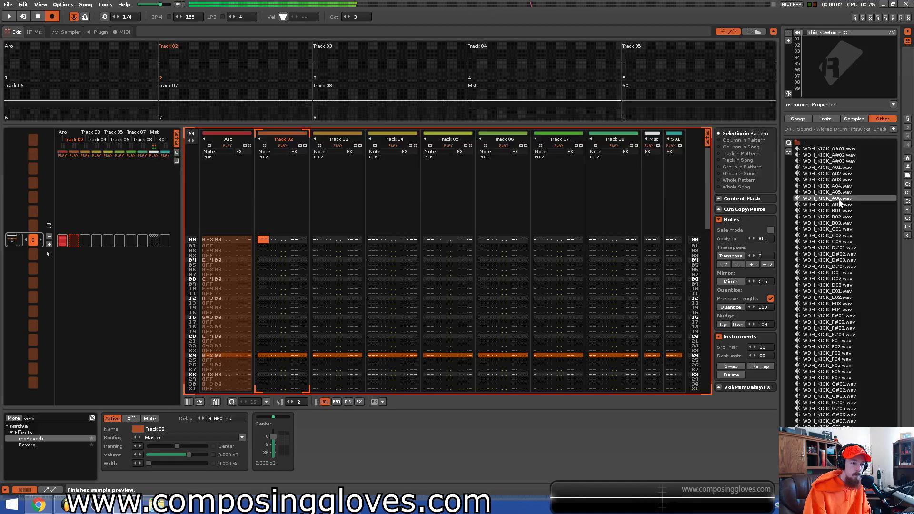
pyautogui.click(840, 192)
pyautogui.click(841, 174)
pyautogui.click(840, 167)
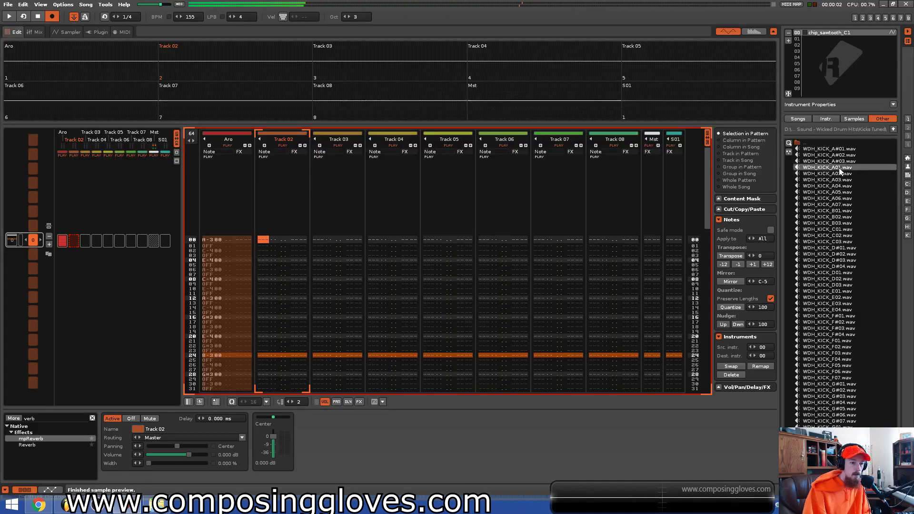
# Load WDH_KICK_A01.wav into instrument slot 01 and select it as the current instrument.
pyautogui.hotkey('alt', 'Down')
pyautogui.doubleClick(840, 168)
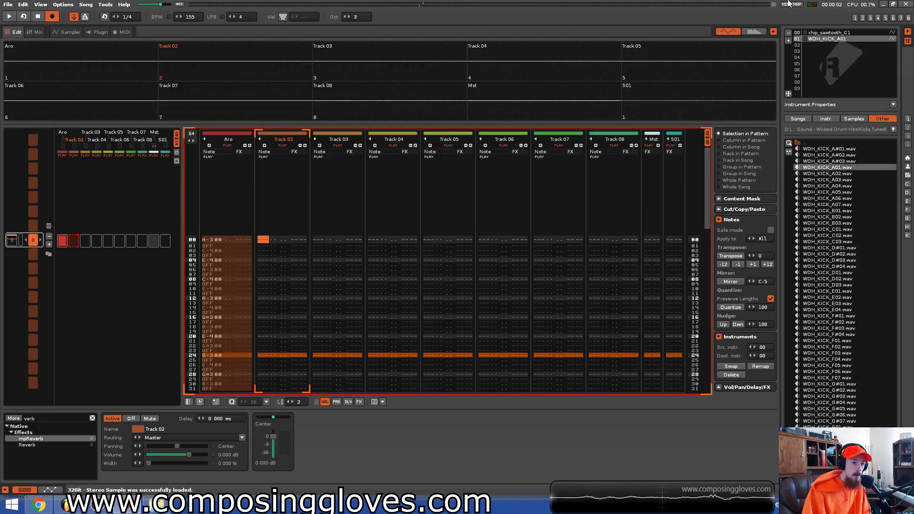
pyautogui.click(832, 51)
pyautogui.click(821, 39)
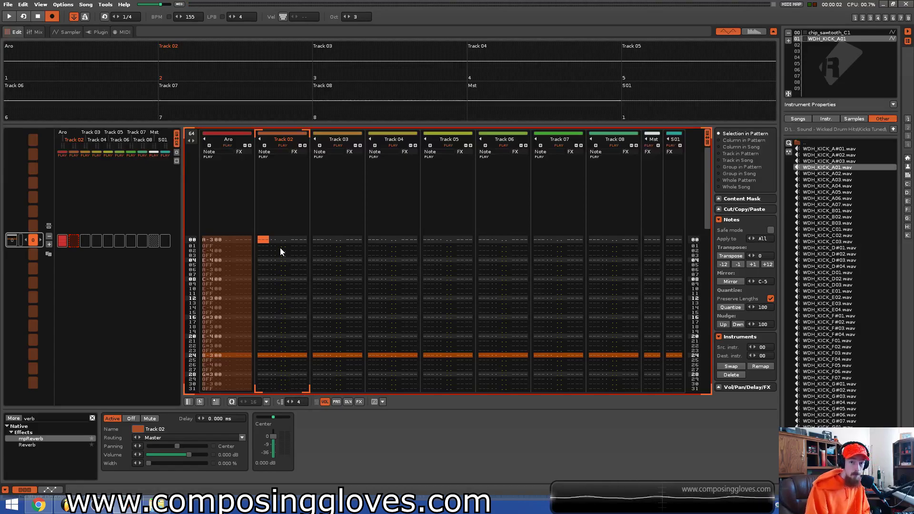
# Enter C-4 kick notes every 4 lines from line 00 through line 60 of Track 02 and play the pattern.
pyautogui.press('q')
pyautogui.press('Up')
pyautogui.press('Up')
pyautogui.press('Up')
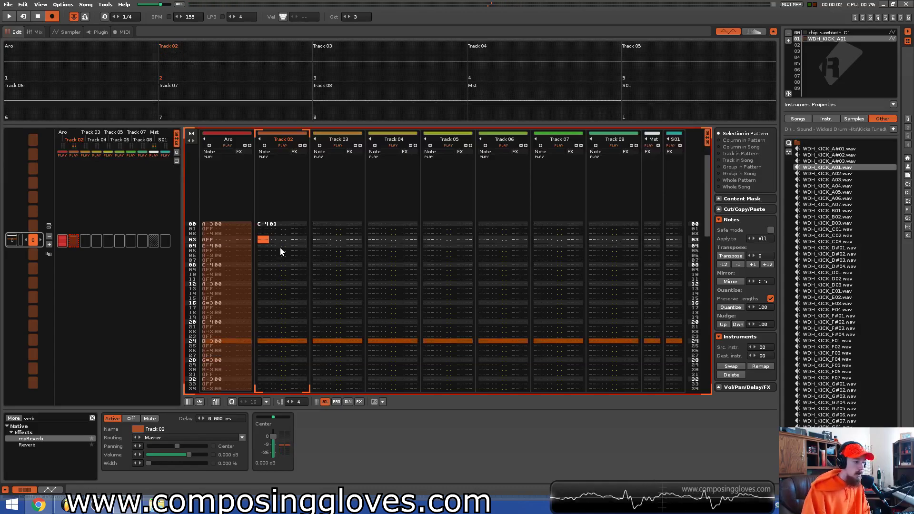
pyautogui.press('Up')
pyautogui.press('q')
pyautogui.press('q')
pyautogui.press('q')
pyautogui.press('q')
pyautogui.press('q')
pyautogui.press('q')
pyautogui.press('q')
pyautogui.press('q')
pyautogui.press('q')
pyautogui.press('q')
pyautogui.press('q')
pyautogui.press('q')
pyautogui.press('q')
pyautogui.press('q')
pyautogui.press('q')
pyautogui.press('q')
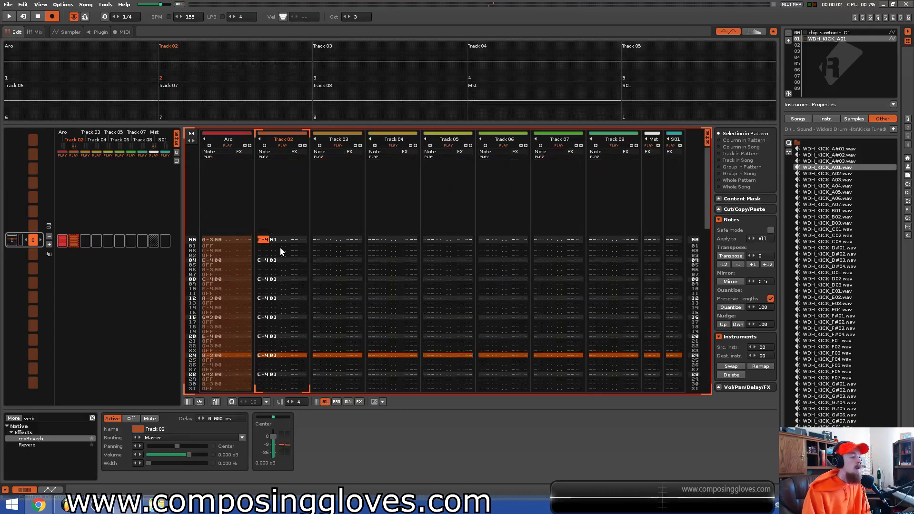
pyautogui.press('space')
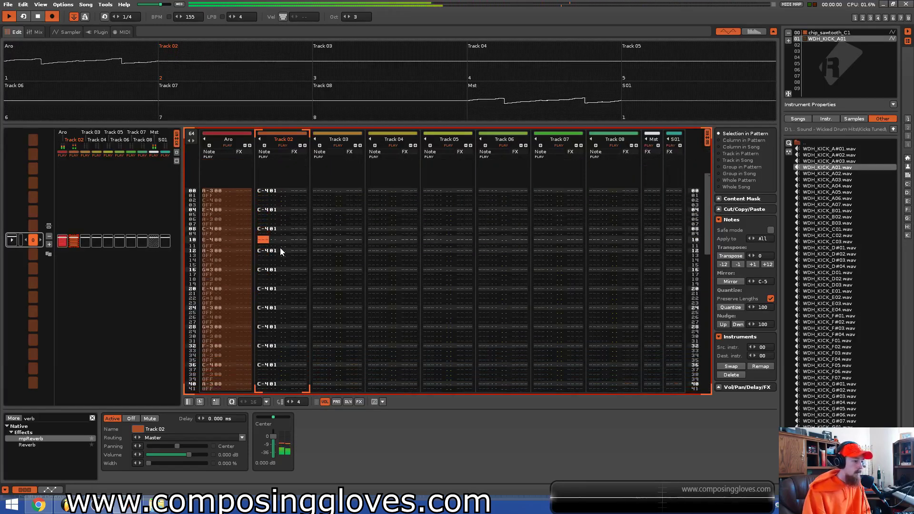
# Stop playback and add a native Chorus after mpReverb on the Aro track.
pyautogui.click(232, 208)
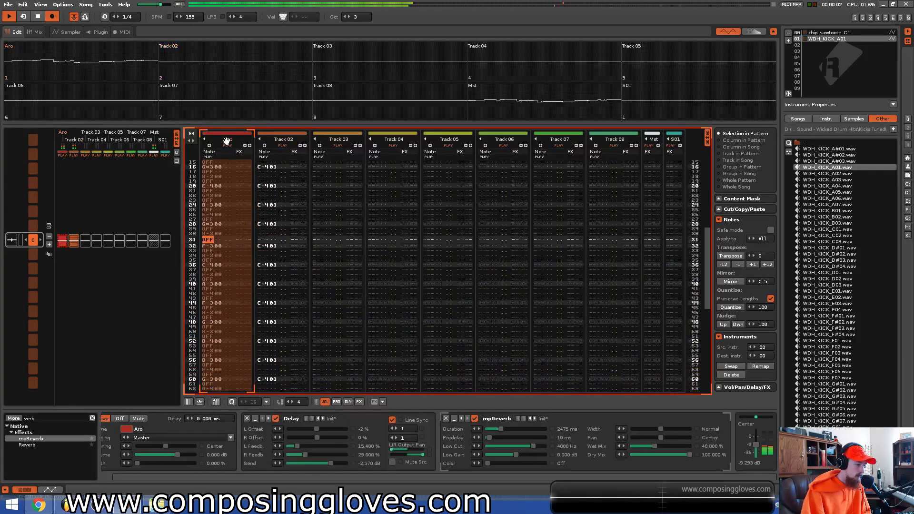
pyautogui.press('space')
pyautogui.click(40, 418)
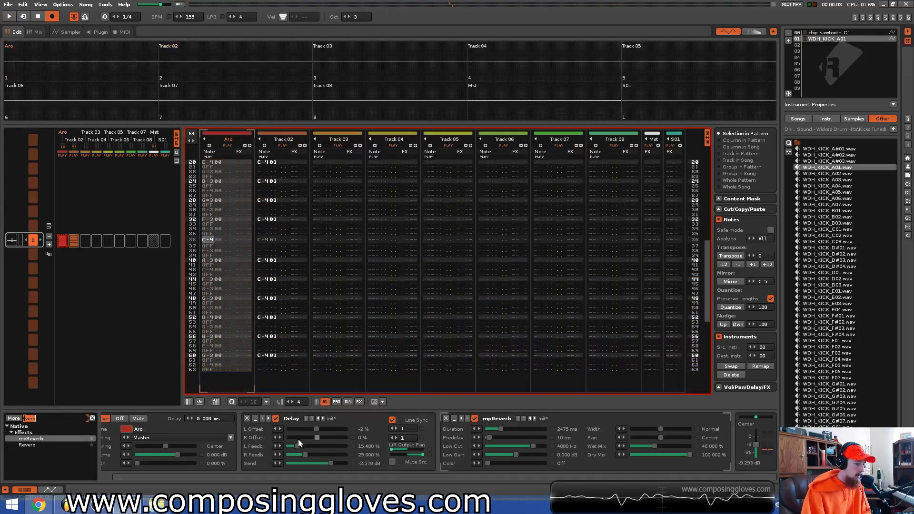
pyautogui.write('Chours')
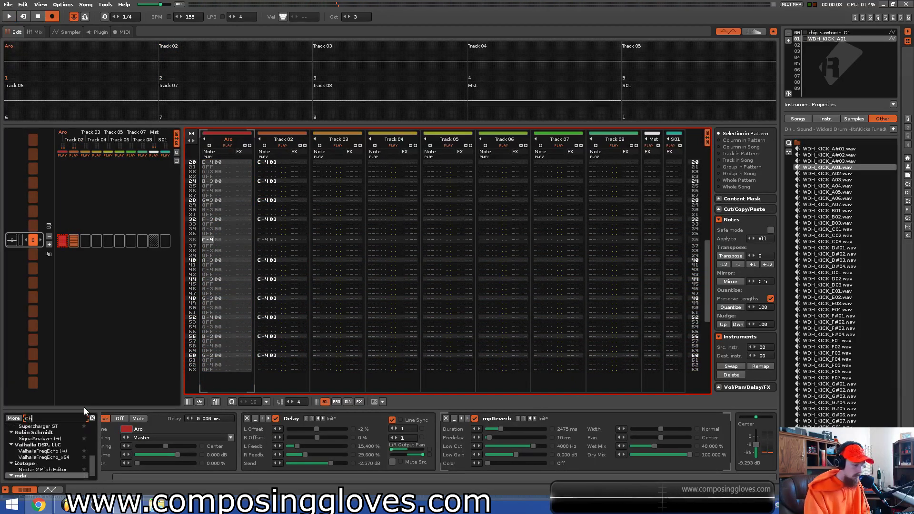
pyautogui.press('BackSpace')
pyautogui.press('BackSpace')
pyautogui.press('BackSpace')
pyautogui.press('BackSpace')
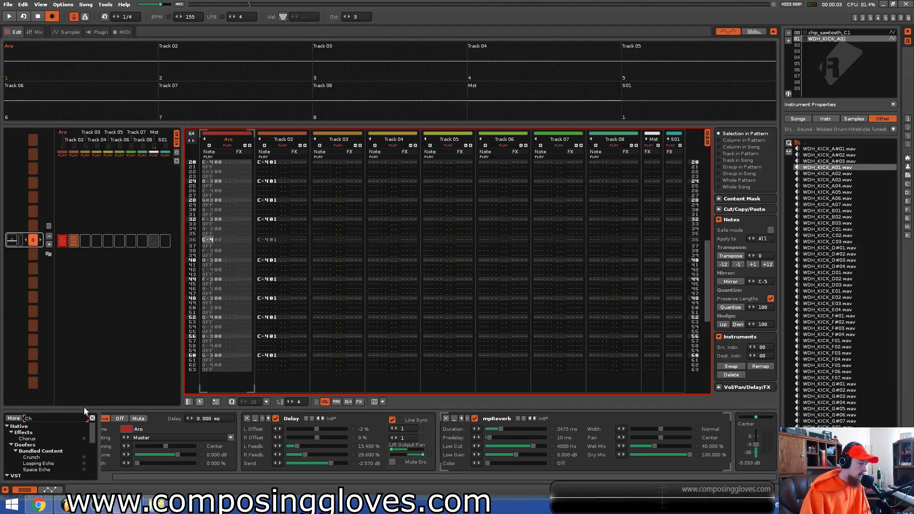
pyautogui.doubleClick(38, 436)
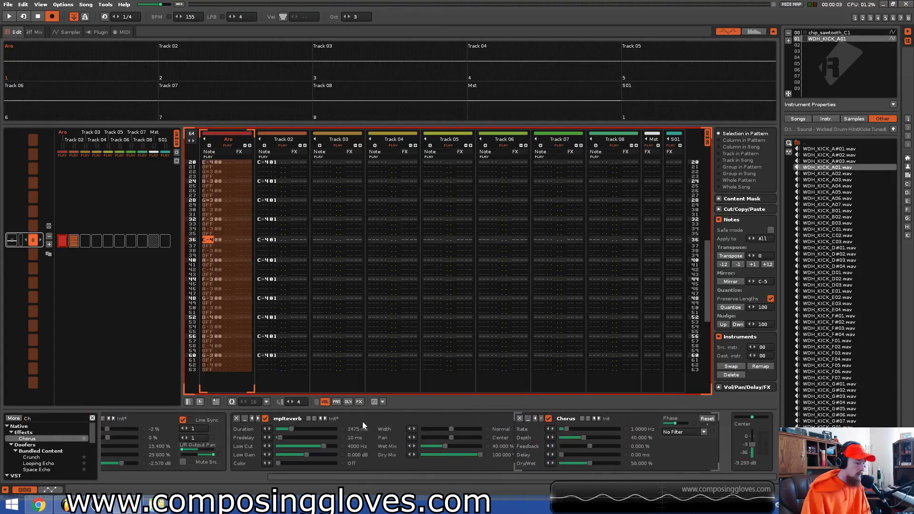
# Set the Chorus rate to 0.6404 Hz and its depth to 23.2% while listening to the pattern.
pyautogui.press('space')
pyautogui.moveTo(579, 430); pyautogui.dragTo(587, 437)
pyautogui.press('space')
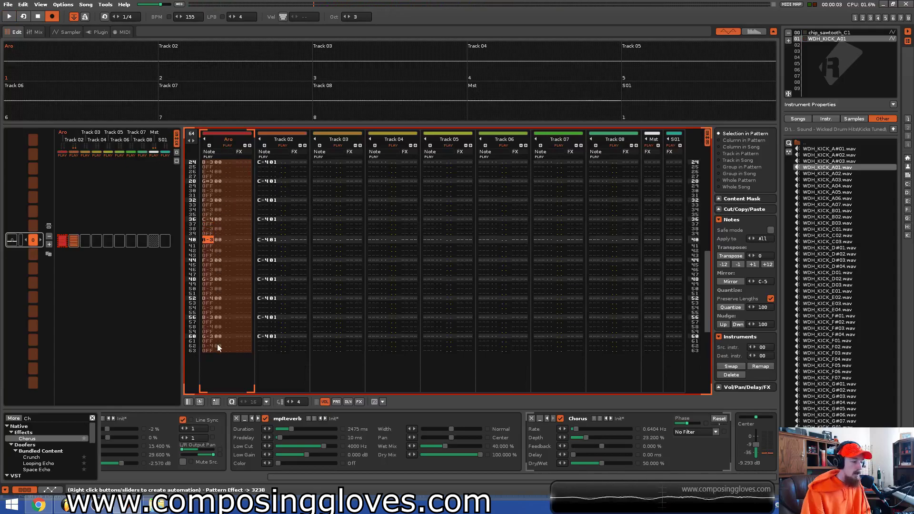
# Add a volume AHDSR modulation device to the chip_sawtooth_C1 instrument.
pyautogui.click(834, 33)
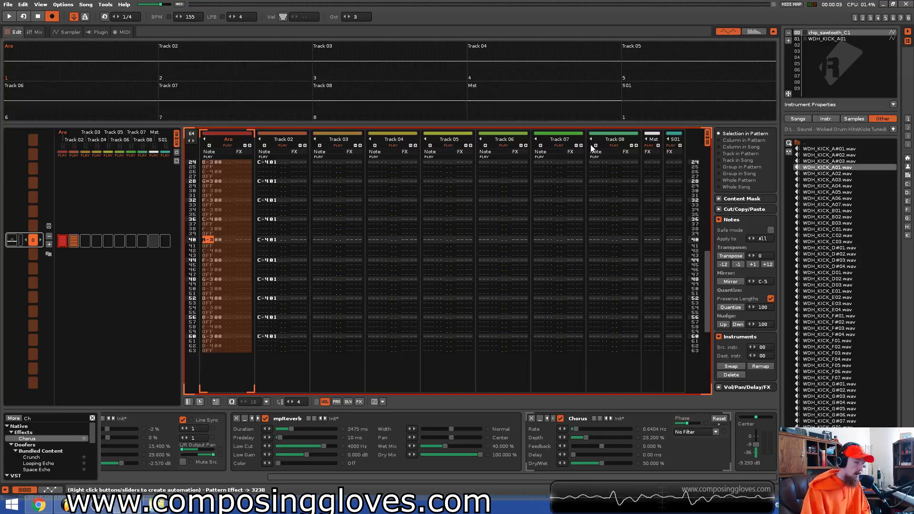
pyautogui.press('F3')
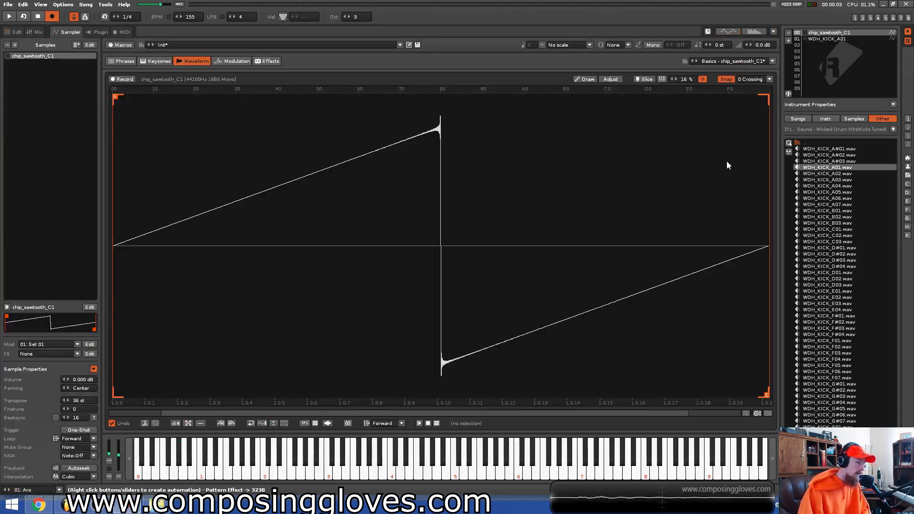
pyautogui.click(243, 61)
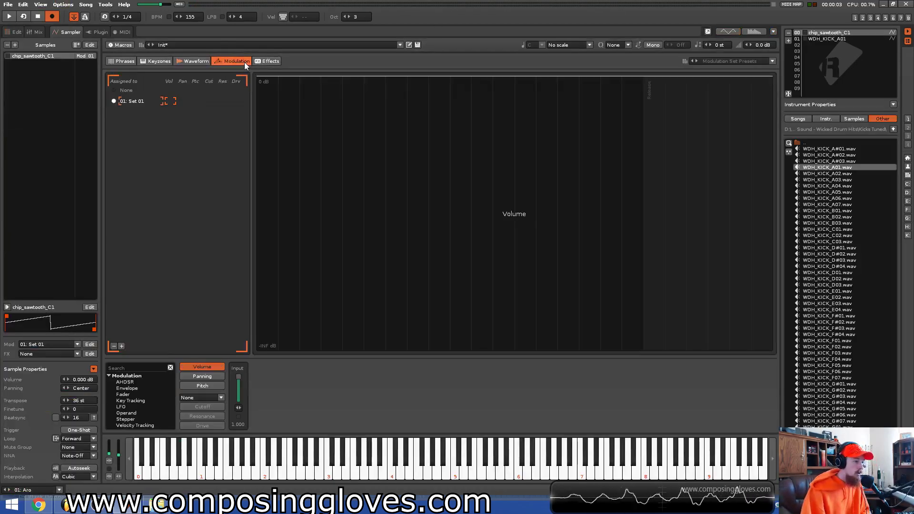
pyautogui.doubleClick(128, 382)
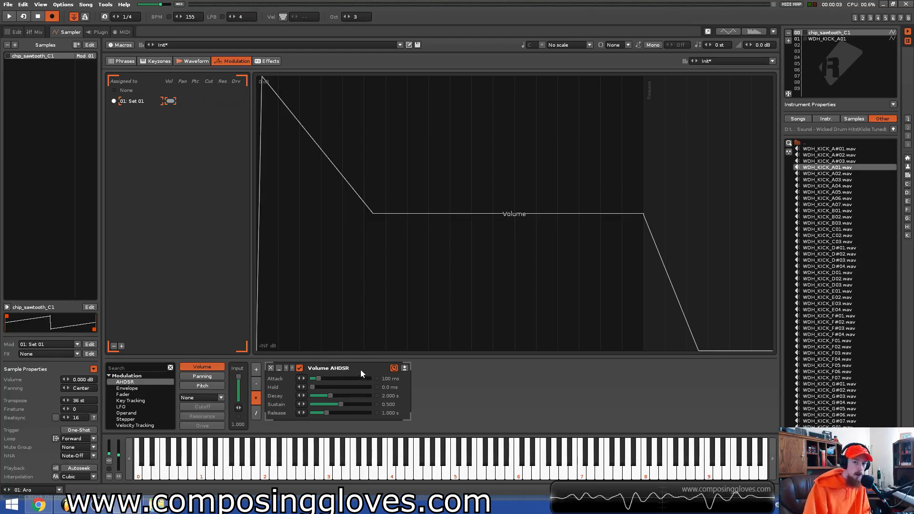
# Set the volume AHDSR's attack and release to 0 ms, sustain to 0 and decay to 50 ms, and listen to the pattern.
pyautogui.moveTo(320, 379); pyautogui.dragTo(311, 379)
pyautogui.moveTo(328, 414); pyautogui.dragTo(320, 396)
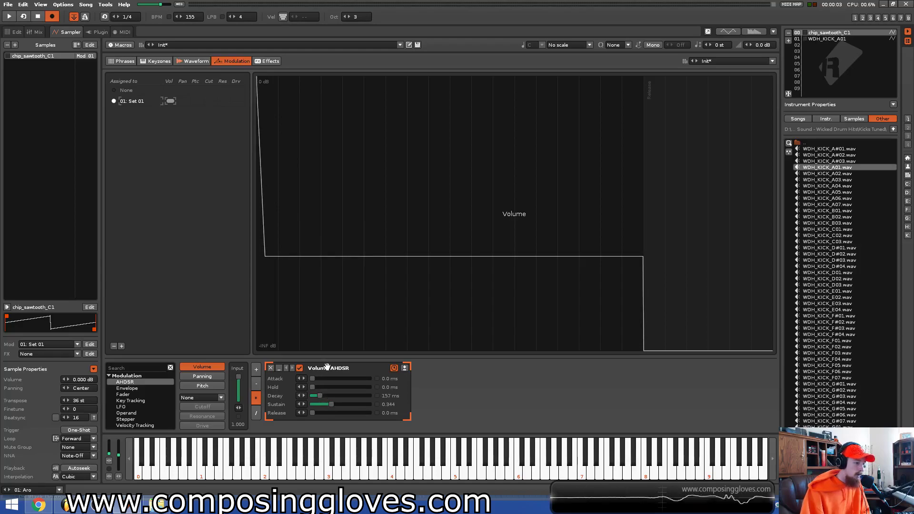
pyautogui.moveTo(320, 396)
pyautogui.mouseDown()
pyautogui.moveTo(311, 405)
pyautogui.moveTo(318, 396)
pyautogui.mouseUp()
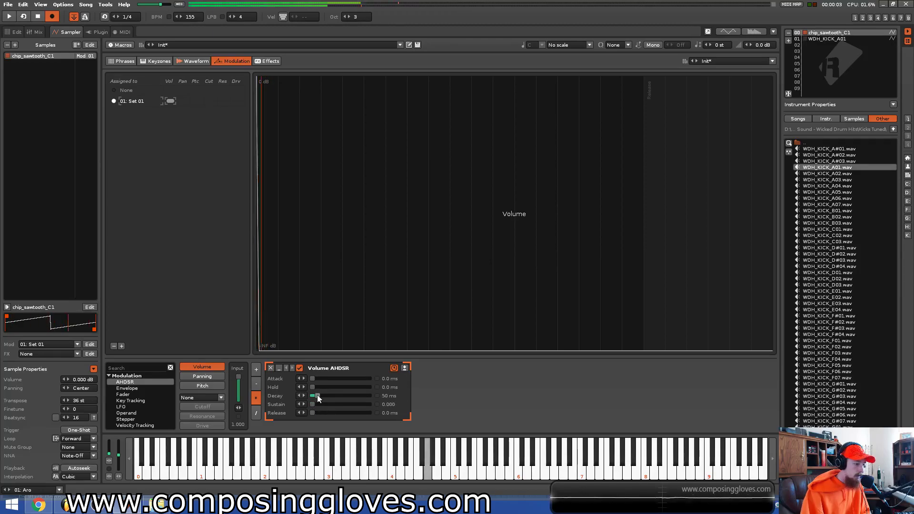
pyautogui.press('space')
pyautogui.moveTo(319, 396); pyautogui.dragTo(317, 395)
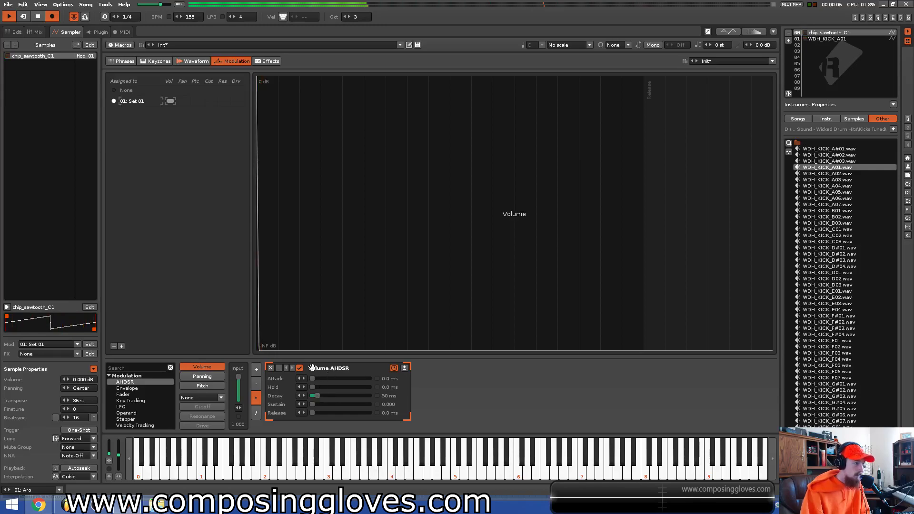
# Return to the pattern editor and rename Track 03 as Bass.
pyautogui.click(10, 32)
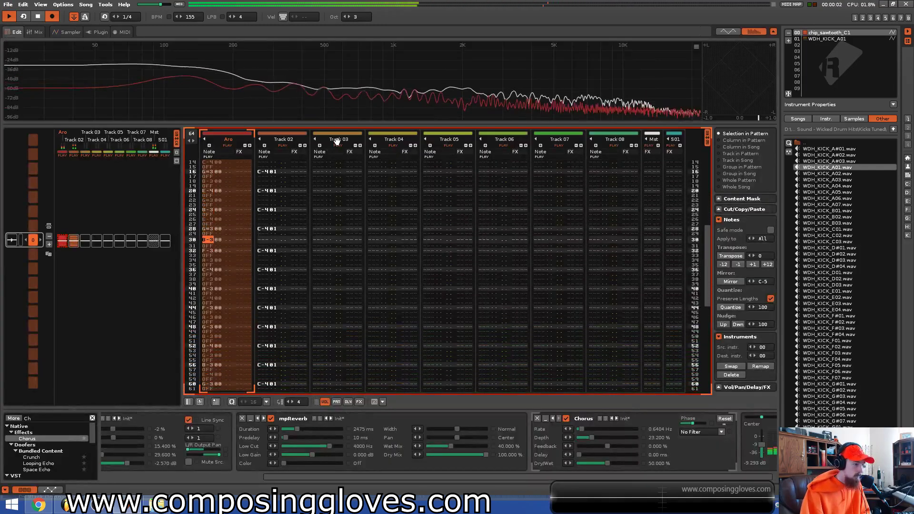
pyautogui.click(338, 141)
pyautogui.doubleClick(337, 140)
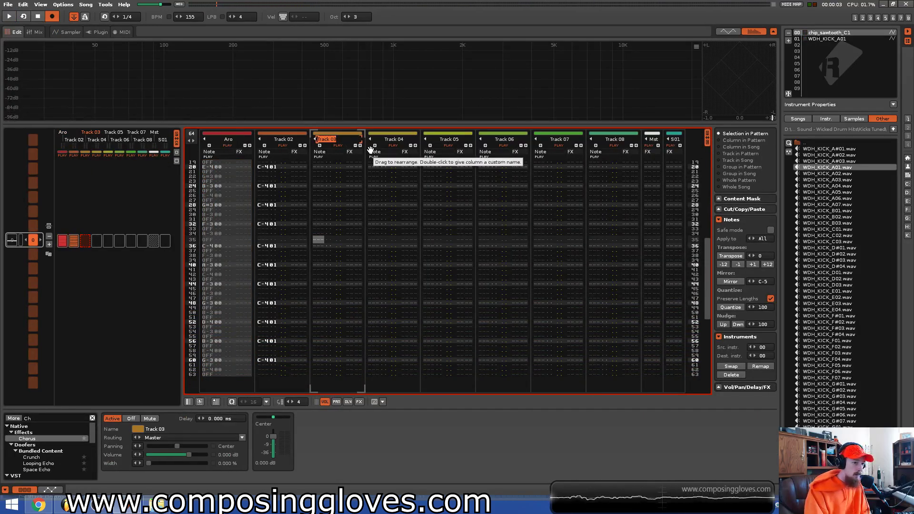
pyautogui.write('Bass')
pyautogui.press('Return')
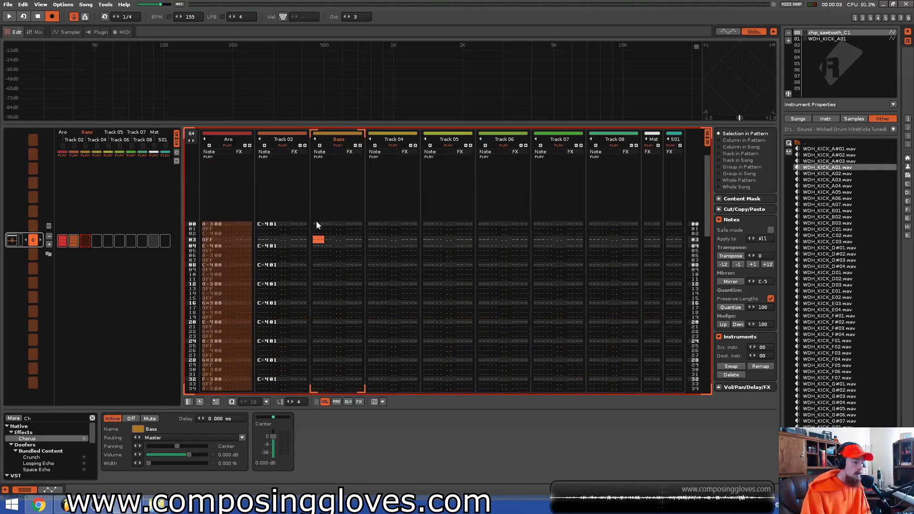
# Review the sawtooth instrument's waveform and volume modulation for the Bass track and play a test note.
pyautogui.click(316, 223)
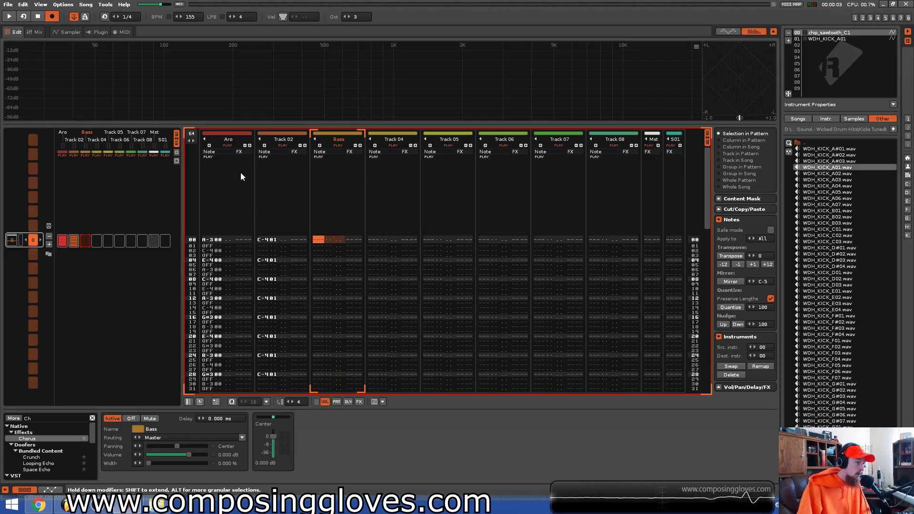
pyautogui.click(231, 185)
pyautogui.click(342, 189)
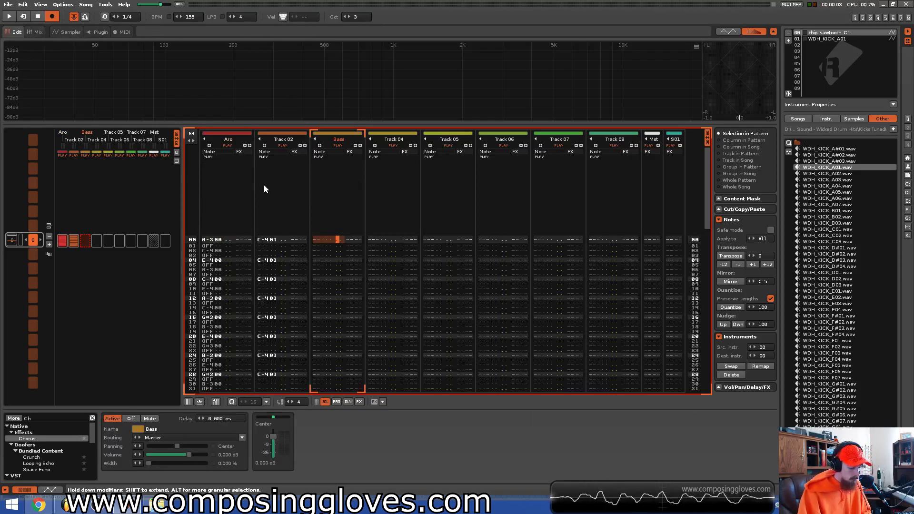
pyautogui.press('F6')
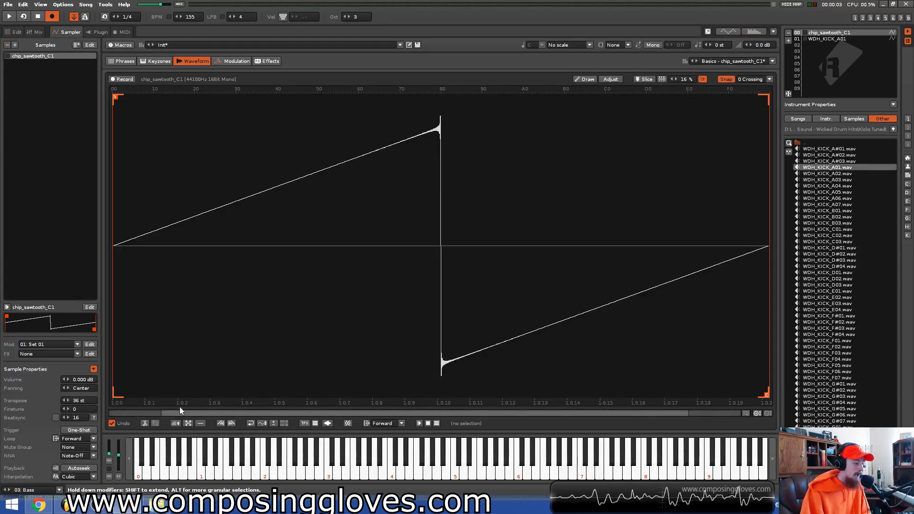
pyautogui.click(239, 64)
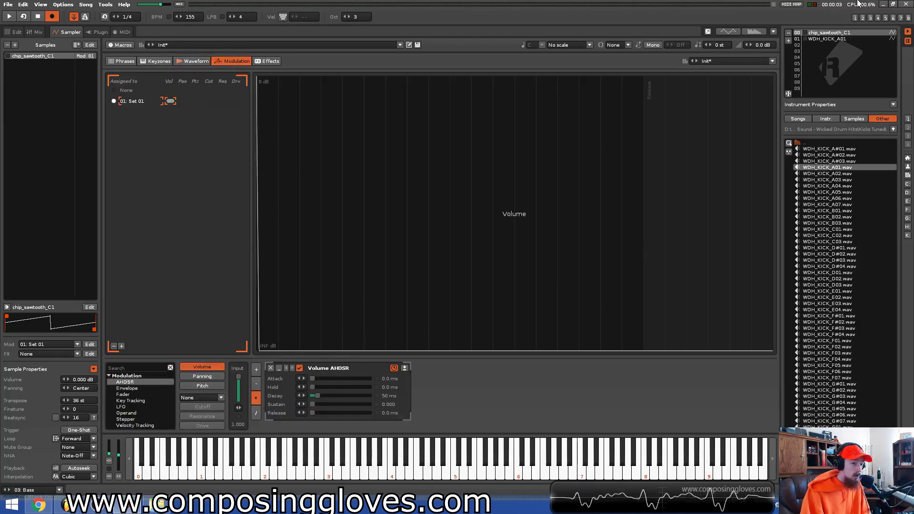
pyautogui.press('r')
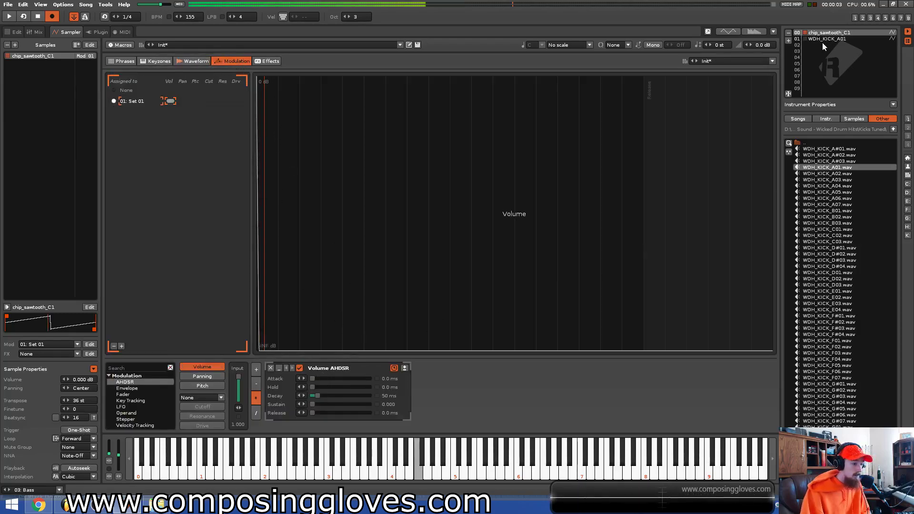
# Lower the keyboard octave to 2 and try sawtooth notes on line 00 of the Bass track.
pyautogui.click(14, 32)
pyautogui.click(319, 240)
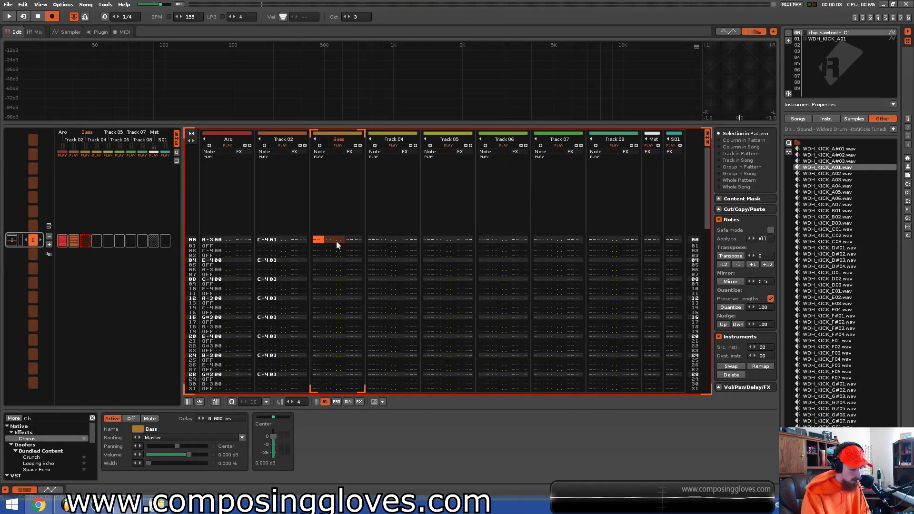
pyautogui.press('x')
pyautogui.press('Up')
pyautogui.press('Up')
pyautogui.press('Up')
pyautogui.press('Up')
pyautogui.press('KP_Divide')
pyautogui.press('n')
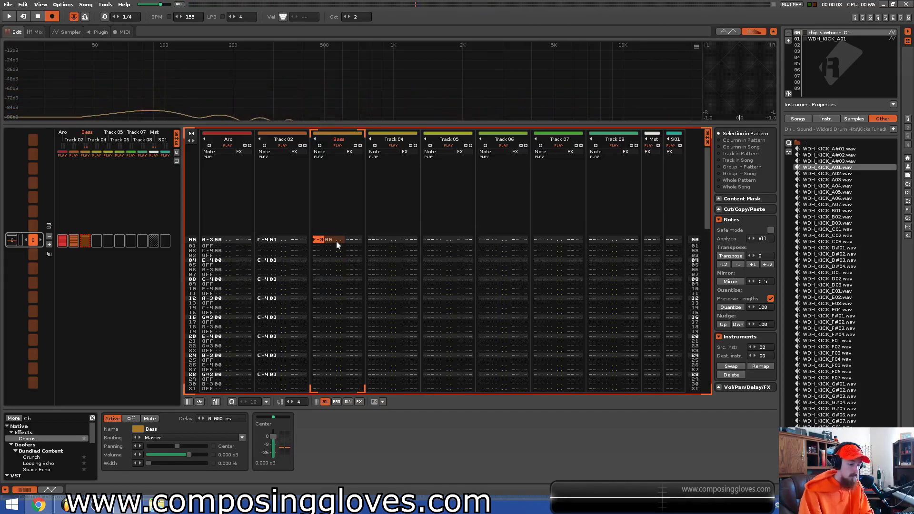
# Set the edit step to 8 and enter sawtooth A-2 notes on lines 00 and 08 of the Bass track.
pyautogui.press('Down')
pyautogui.press('Up')
pyautogui.press('Up')
pyautogui.press('Up')
pyautogui.press('Up')
pyautogui.press('Up')
pyautogui.hotkey('ctrl', '8')
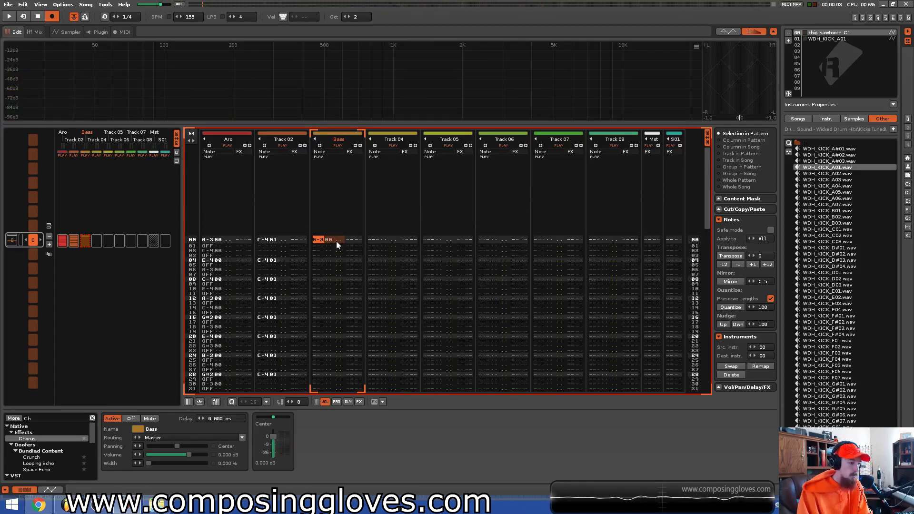
pyautogui.press('n')
pyautogui.press('n')
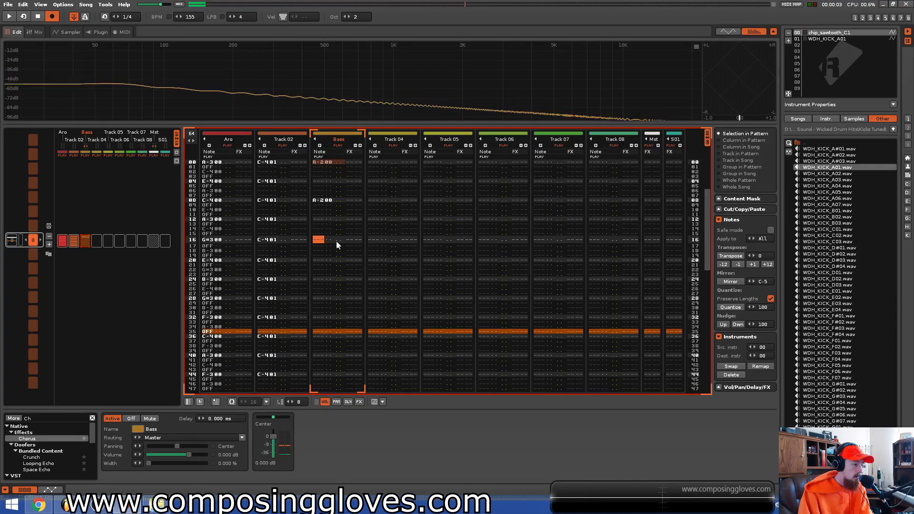
# Enter E-2 on lines 16 and 24, F-2 on 32 and 40, and G-2 on 48 and 56 of the Bass track, and listen.
pyautogui.press('c')
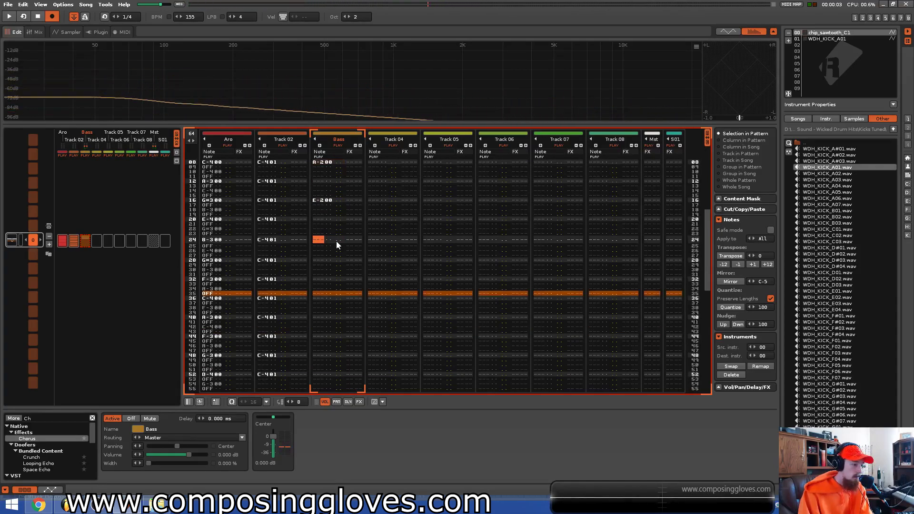
pyautogui.press('c')
pyautogui.press('v')
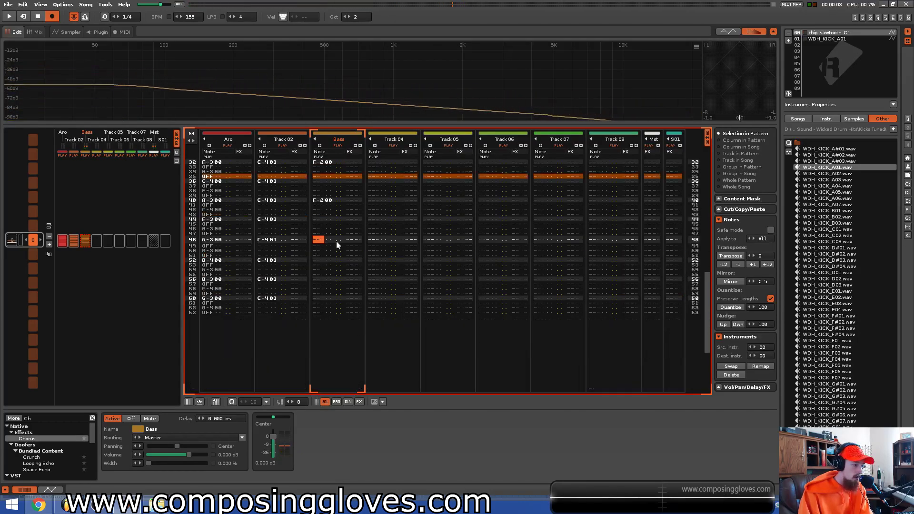
pyautogui.press('b')
pyautogui.press('b')
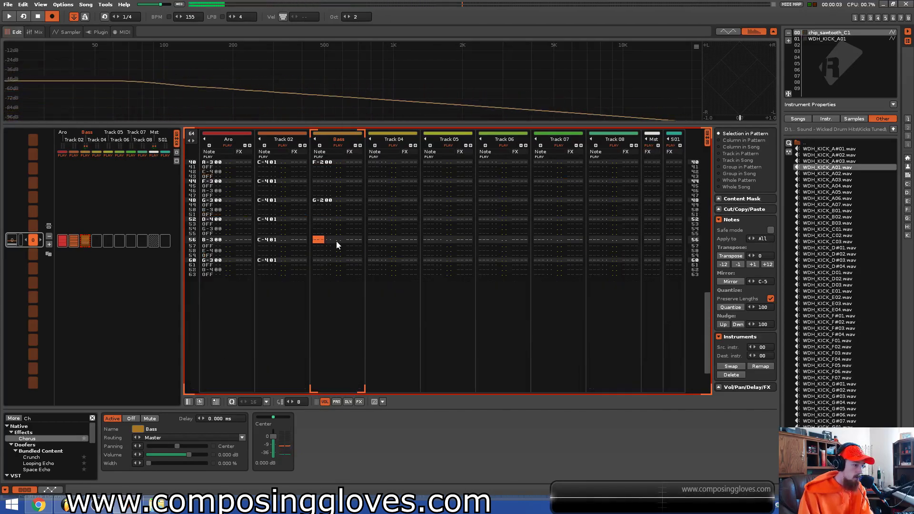
pyautogui.press('space')
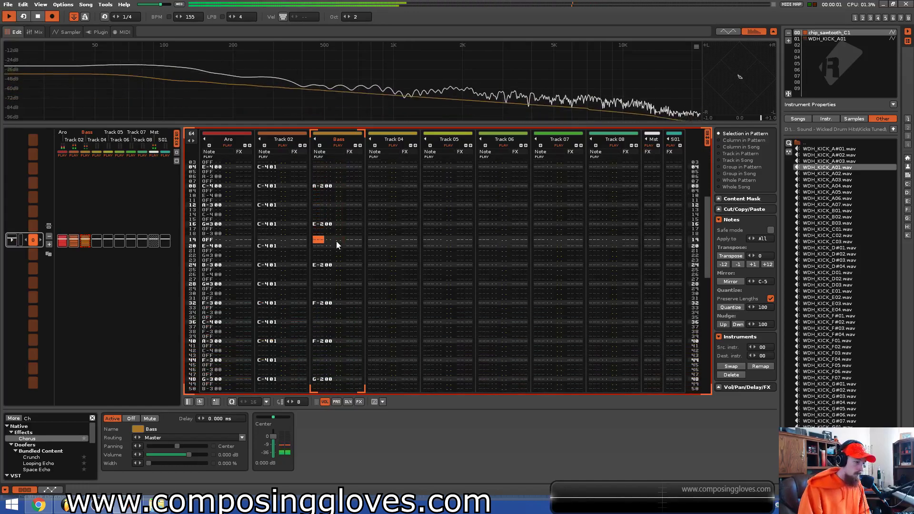
pyautogui.press('space')
# Transpose all notes of the Bass track up one octave and listen to the pattern.
pyautogui.click(328, 205)
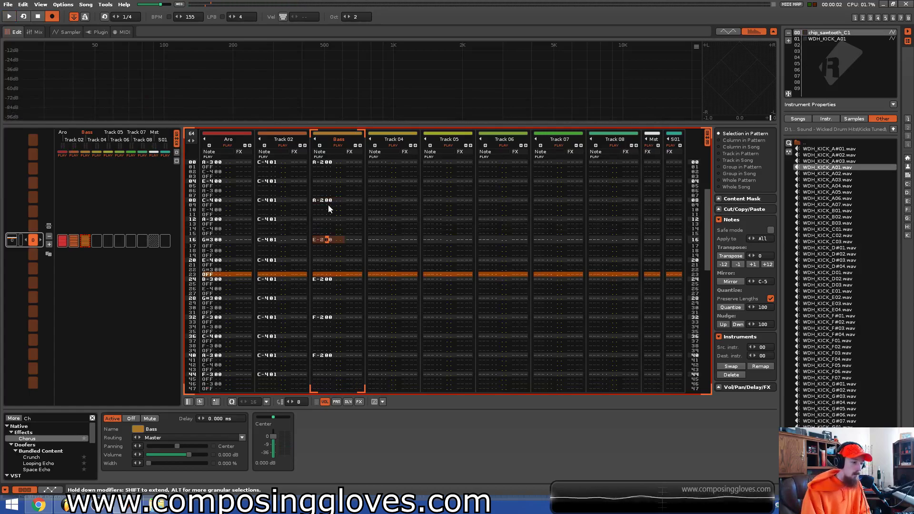
pyautogui.press('End')
pyautogui.hotkey('shift', 'Home')
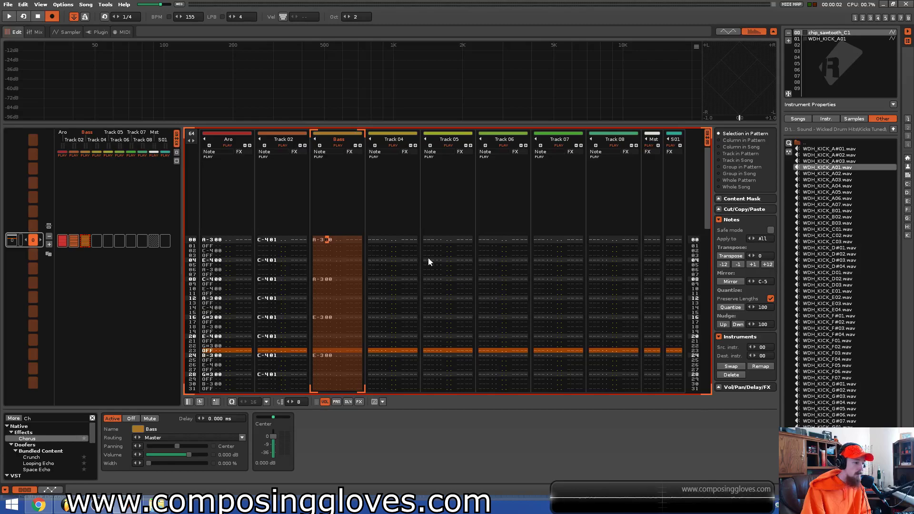
pyautogui.press('space')
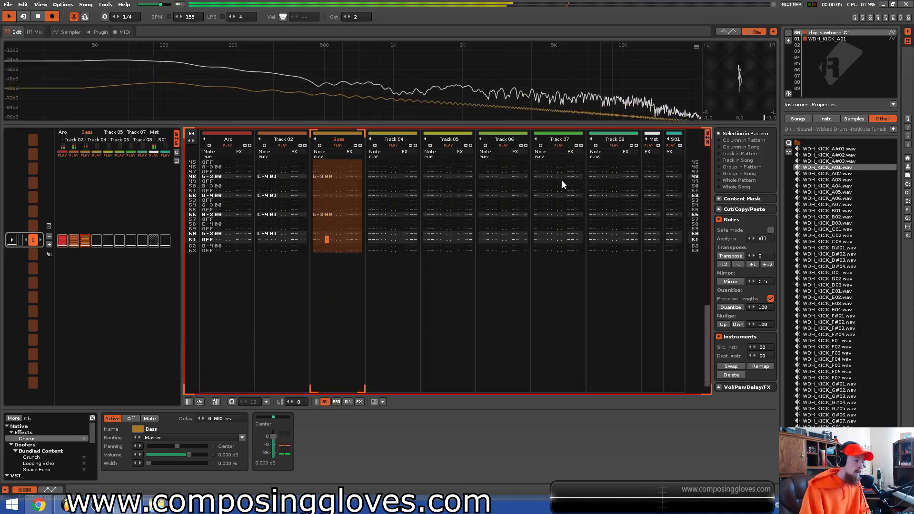
# Place the cursor on line 00 of Track 04 and open the Snare Drums sample folder inside Snares.
pyautogui.click(393, 141)
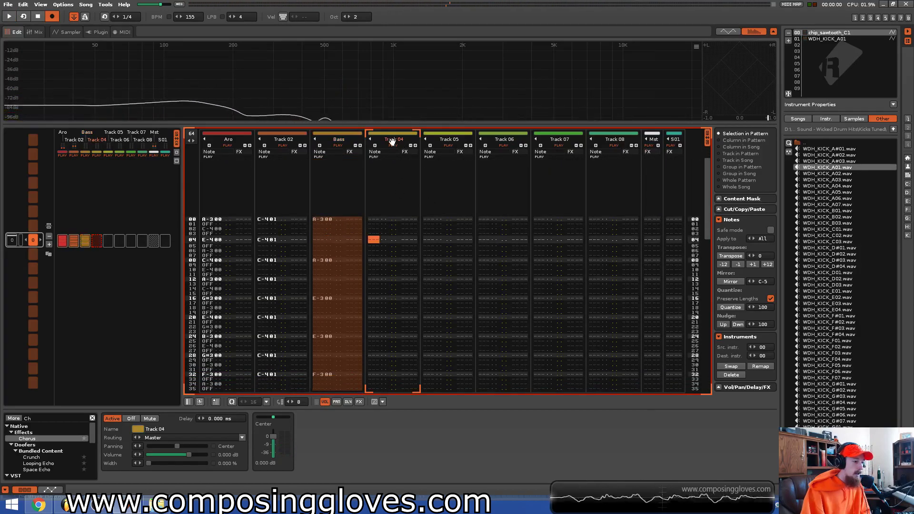
pyautogui.click(372, 218)
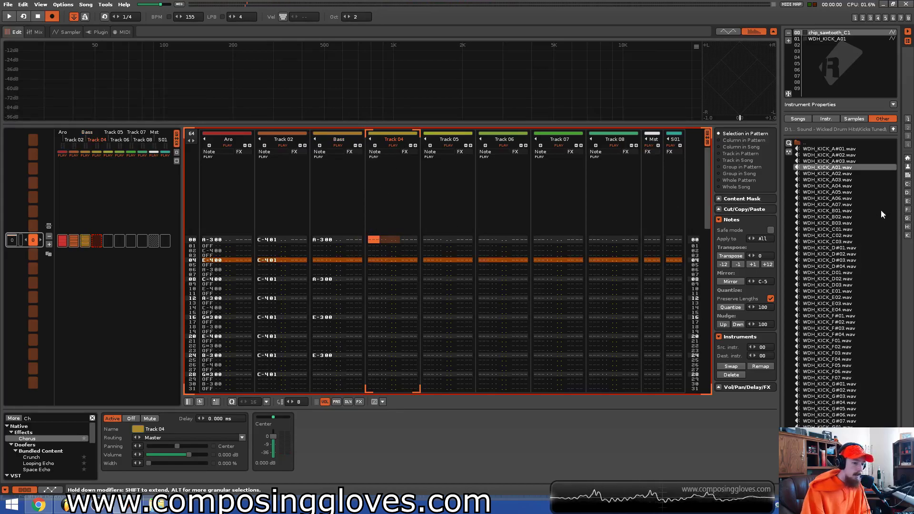
pyautogui.click(853, 119)
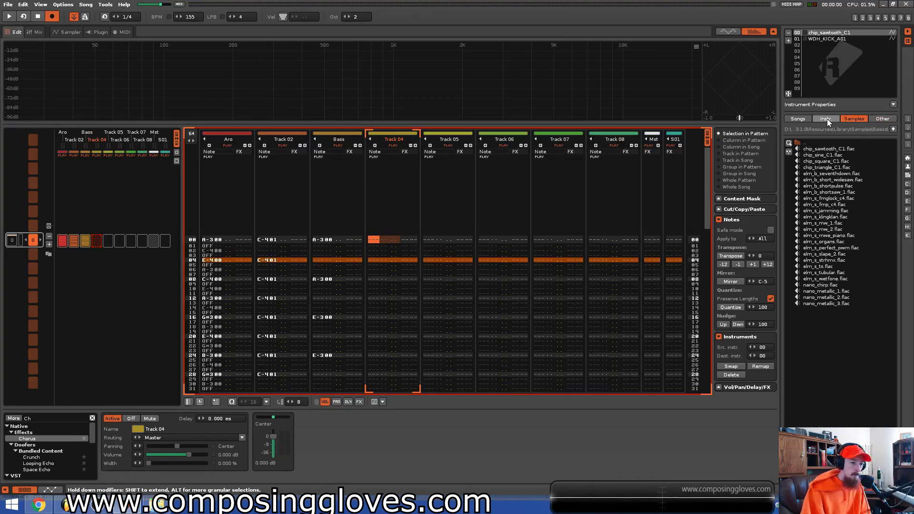
pyautogui.click(882, 119)
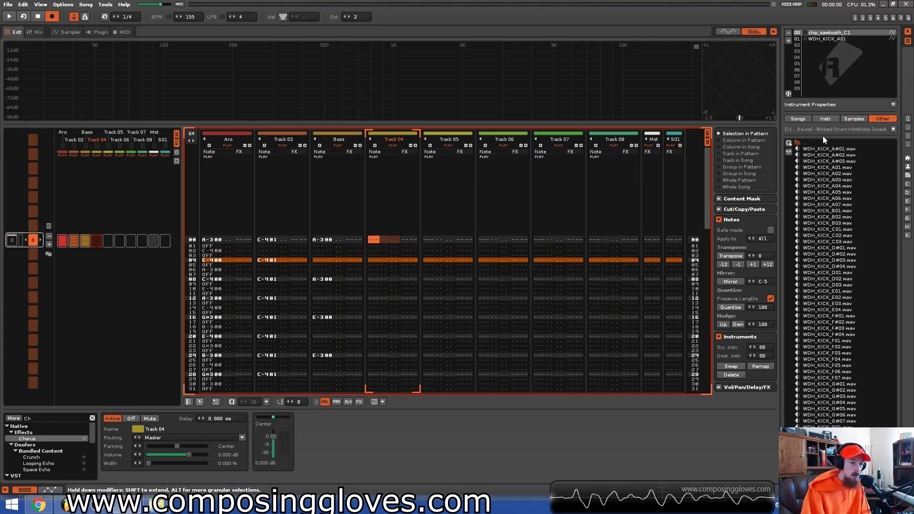
pyautogui.doubleClick(810, 142)
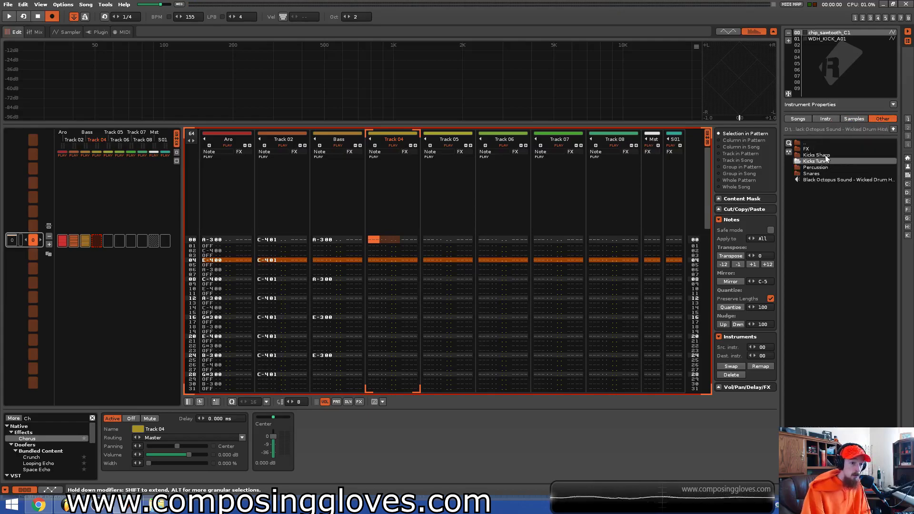
pyautogui.doubleClick(811, 173)
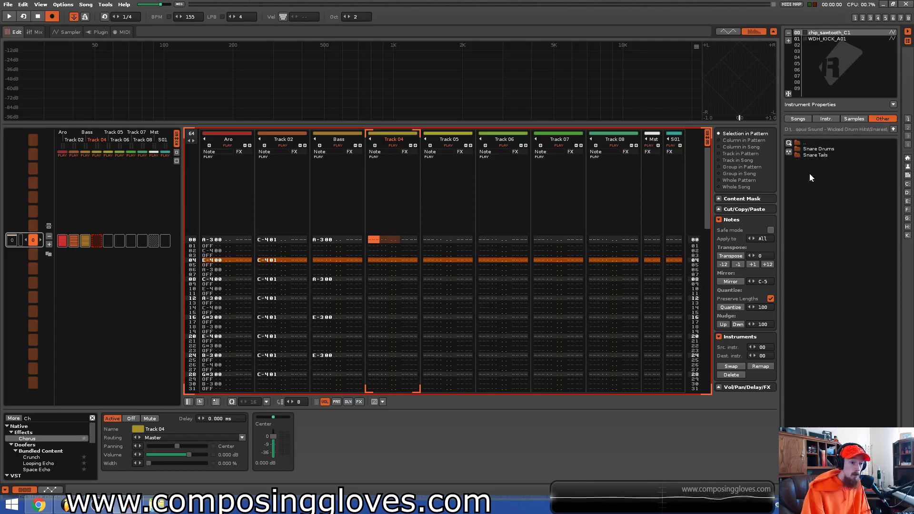
pyautogui.doubleClick(825, 149)
# Audition snare samples and load WDH_SNARE14.wav into the empty instrument slot 02.
pyautogui.hotkey('alt', 'Down')
pyautogui.hotkey('alt', 'Down')
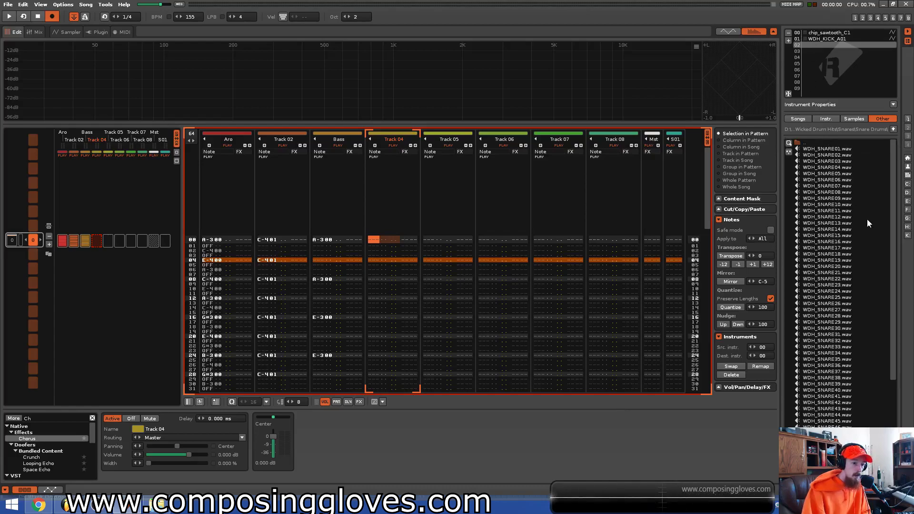
pyautogui.click(848, 229)
pyautogui.click(834, 254)
pyautogui.doubleClick(828, 229)
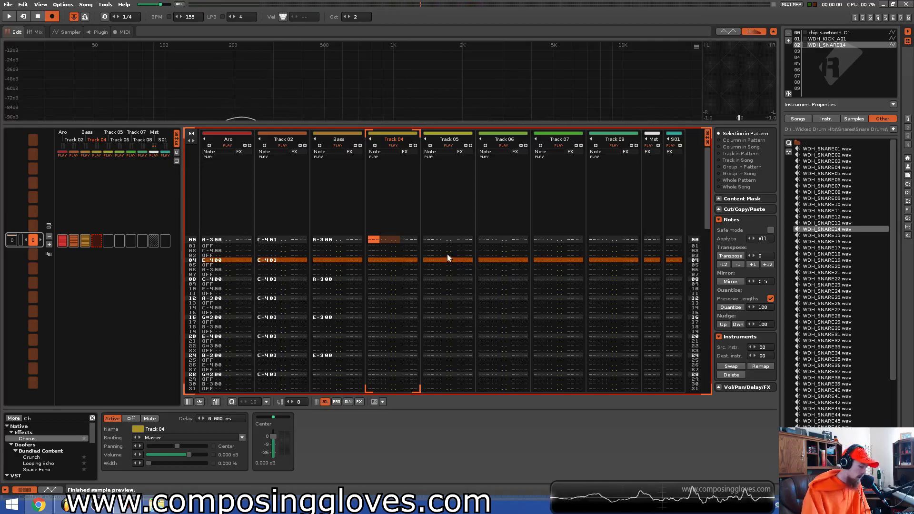
# Raise the octave to 3, enter C-4 snare notes every eight lines from 04 to 60 on Track 04, and play the pattern.
pyautogui.press('Down')
pyautogui.press('Down')
pyautogui.press('Down')
pyautogui.press('Down')
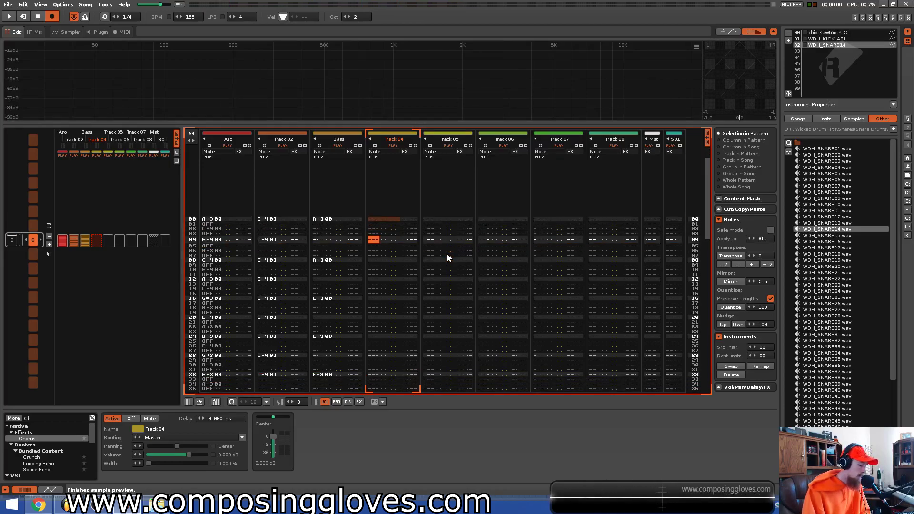
pyautogui.press('KP_Multiply')
pyautogui.press('q')
pyautogui.press('q')
pyautogui.press('q')
pyautogui.press('q')
pyautogui.press('q')
pyautogui.press('q')
pyautogui.press('q')
pyautogui.press('q')
pyautogui.press('space')
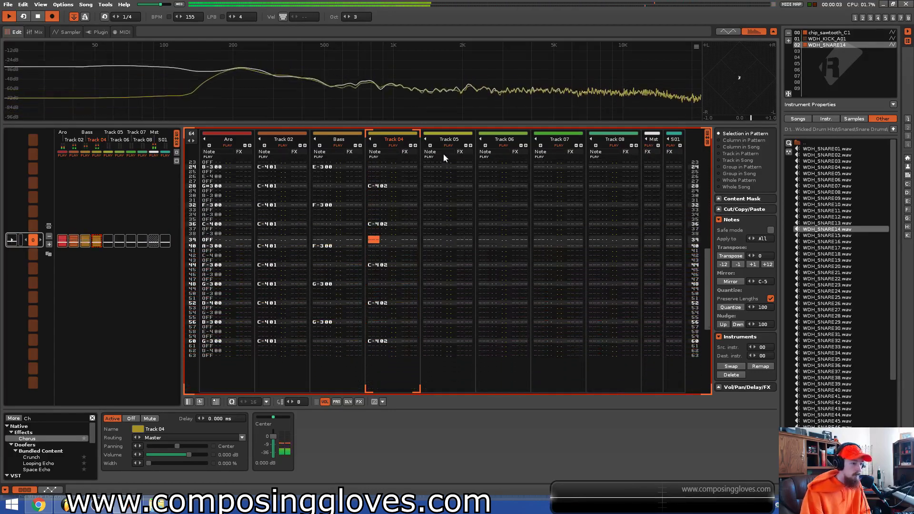
# Stop playback, select Track 05 and the empty instrument slot 03, and look through the drum sample folders for a hat sound.
pyautogui.click(450, 139)
pyautogui.press('space')
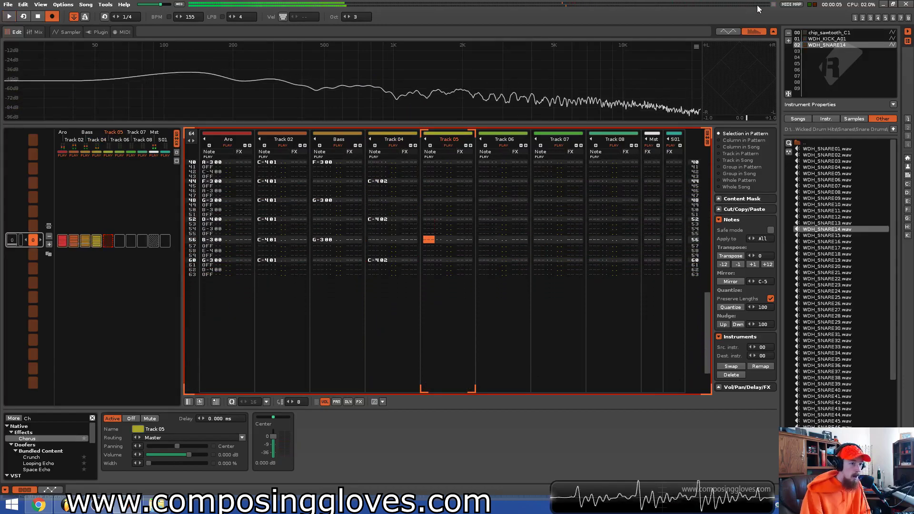
pyautogui.press('space')
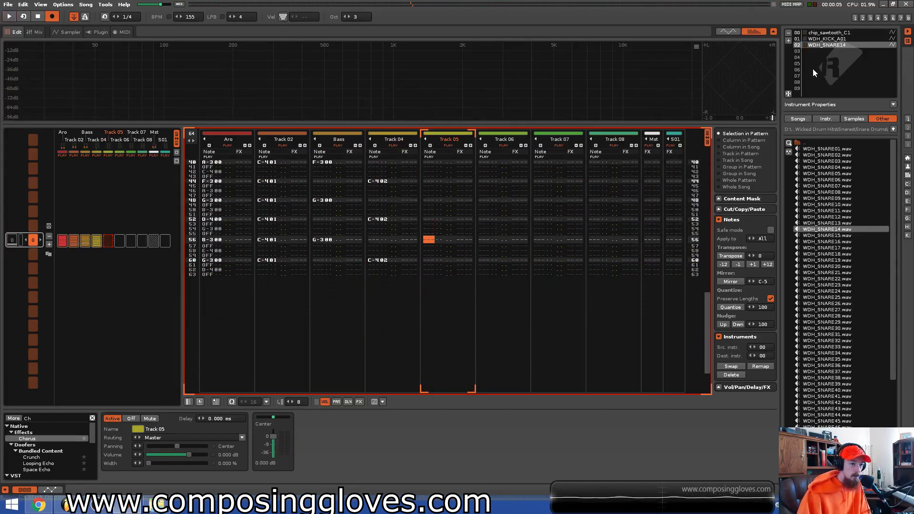
pyautogui.scroll(-1, 813, 69)
pyautogui.doubleClick(830, 143)
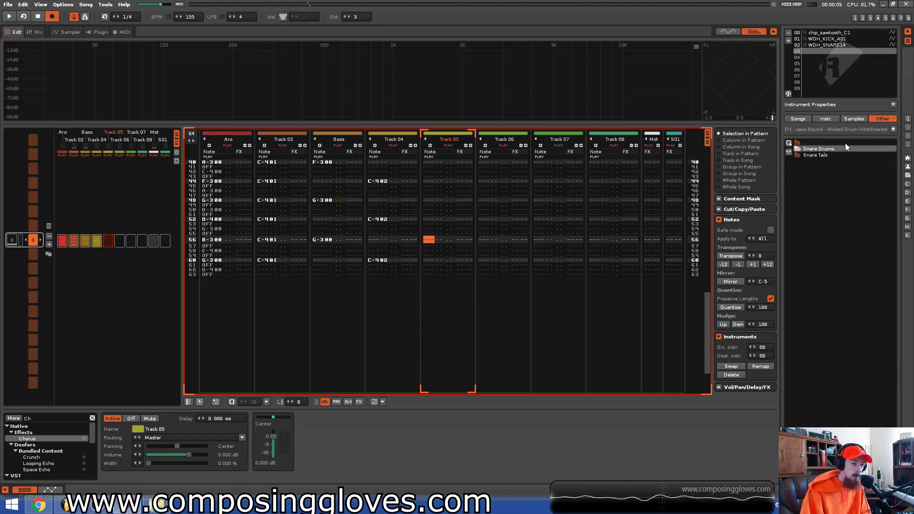
pyautogui.doubleClick(816, 143)
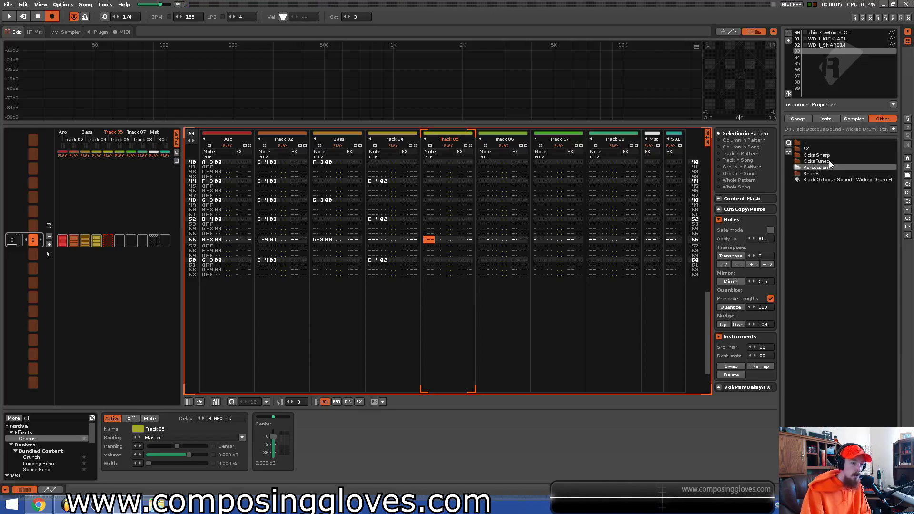
pyautogui.click(831, 155)
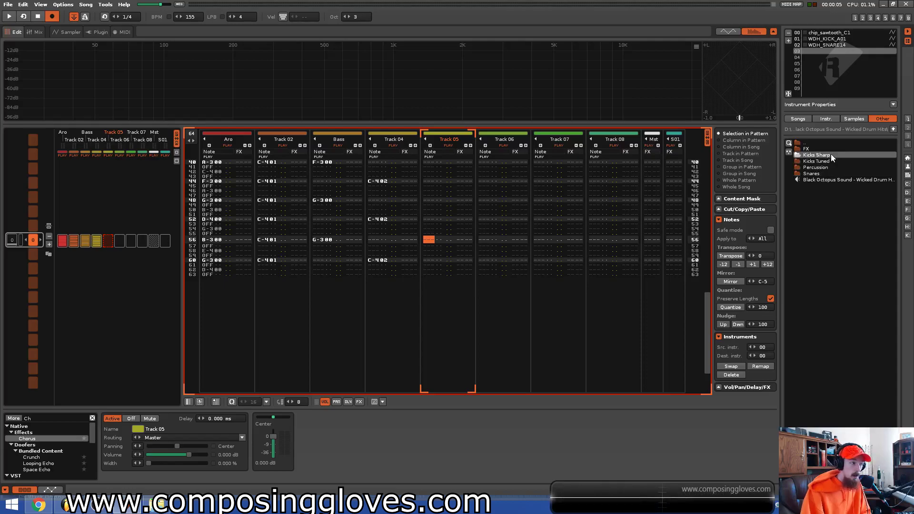
# Copy the WDH_SNARE14 instrument into slot 03.
pyautogui.click(831, 45)
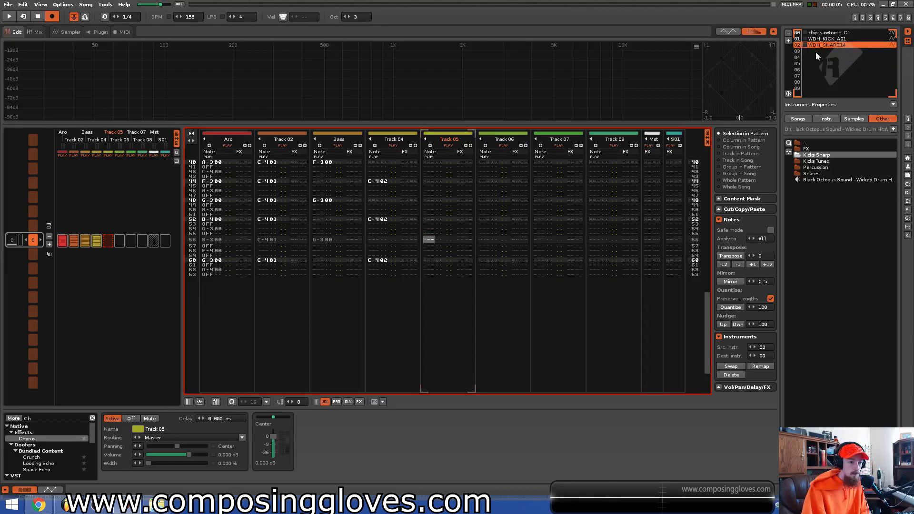
pyautogui.click(816, 52)
pyautogui.hotkey('ctrl', 'v')
pyautogui.click(823, 45)
pyautogui.click(822, 53)
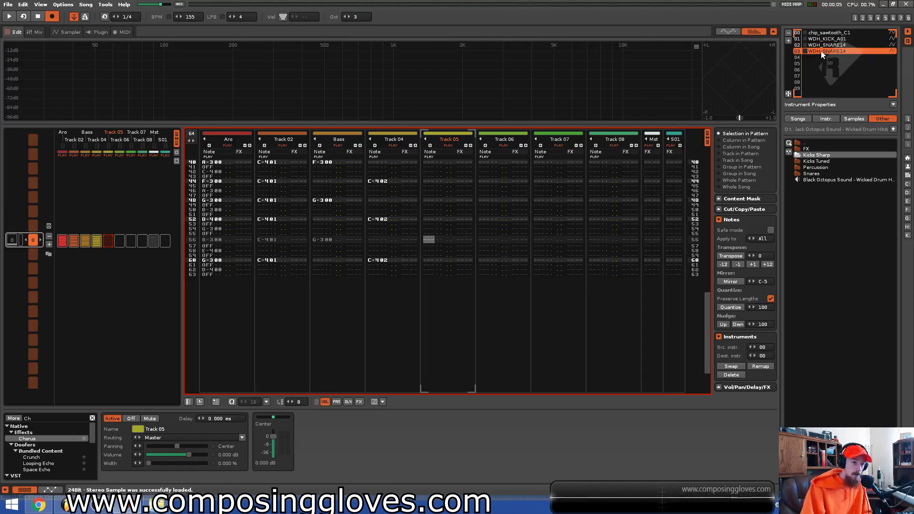
# Rename the instrument in slot 03 as Hat.
pyautogui.doubleClick(823, 52)
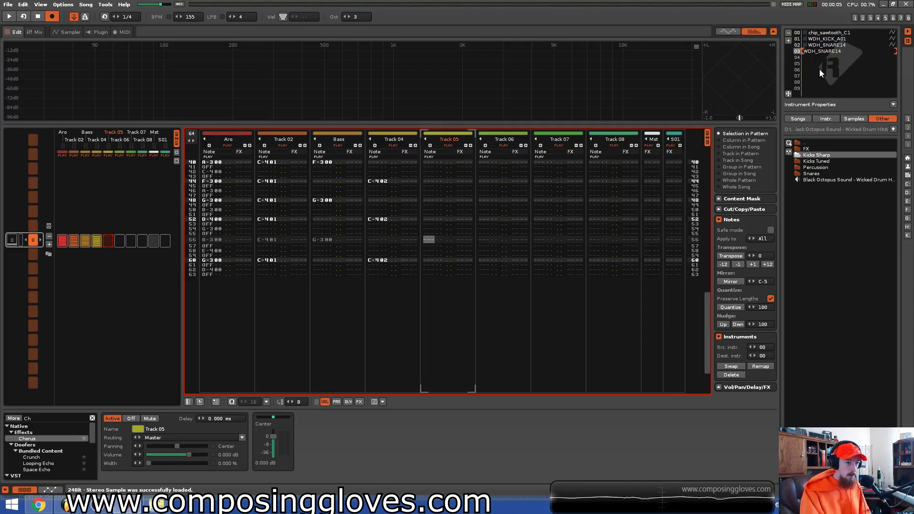
pyautogui.hotkey('ctrl', 'a')
pyautogui.write('Hat')
pyautogui.press('Return')
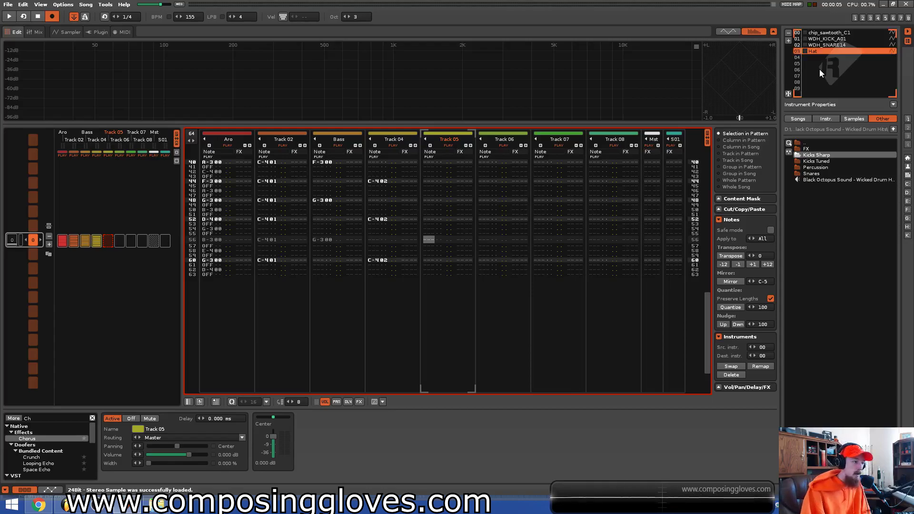
# Cut a short slice from the decaying part of the Hat's snare waveform and replace the entire sample with that slice.
pyautogui.press('F3')
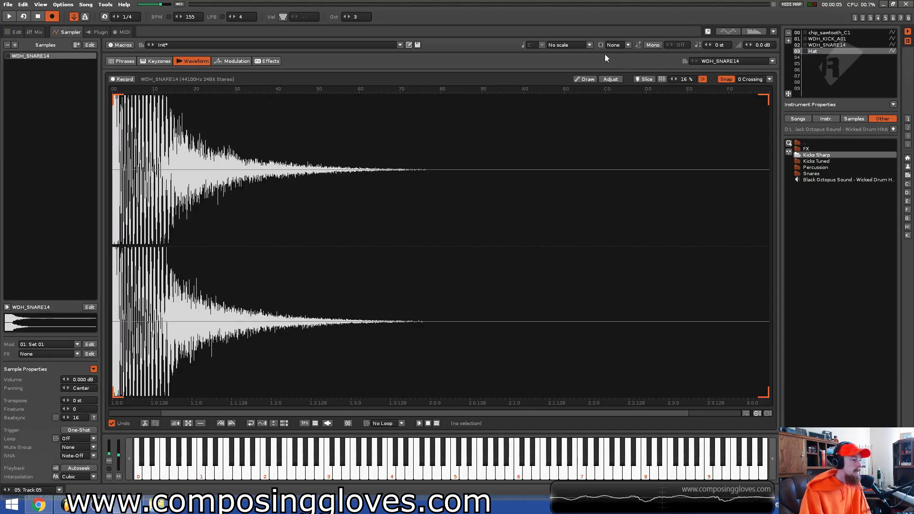
pyautogui.moveTo(204, 157); pyautogui.dragTo(236, 299)
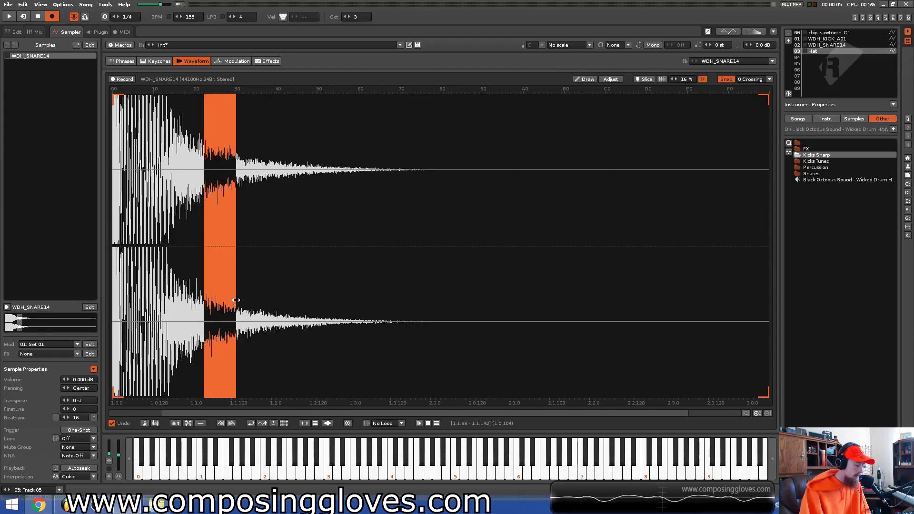
pyautogui.press('Delete')
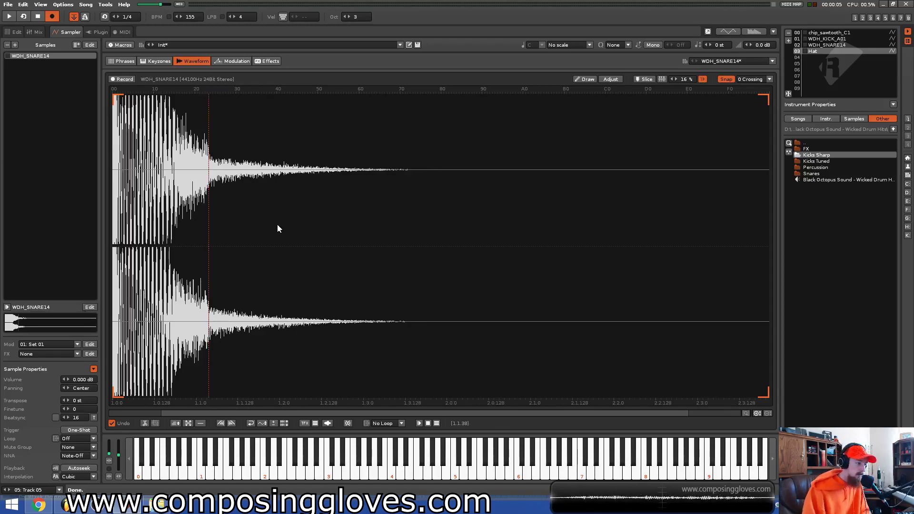
pyautogui.hotkey('ctrl', 'a')
pyautogui.press('Delete')
pyautogui.hotkey('ctrl', 'v')
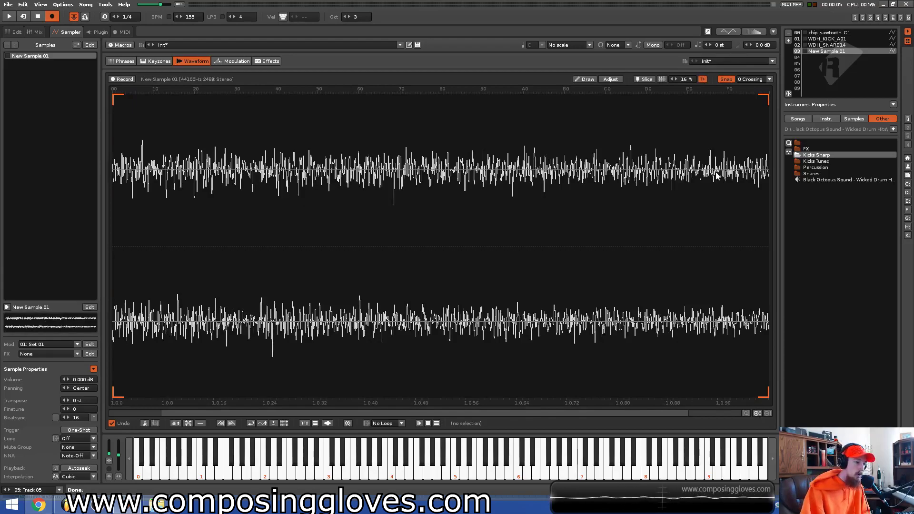
# Maximize the volume of the noise slice in slot 03 and play test notes to compare it.
pyautogui.press('e')
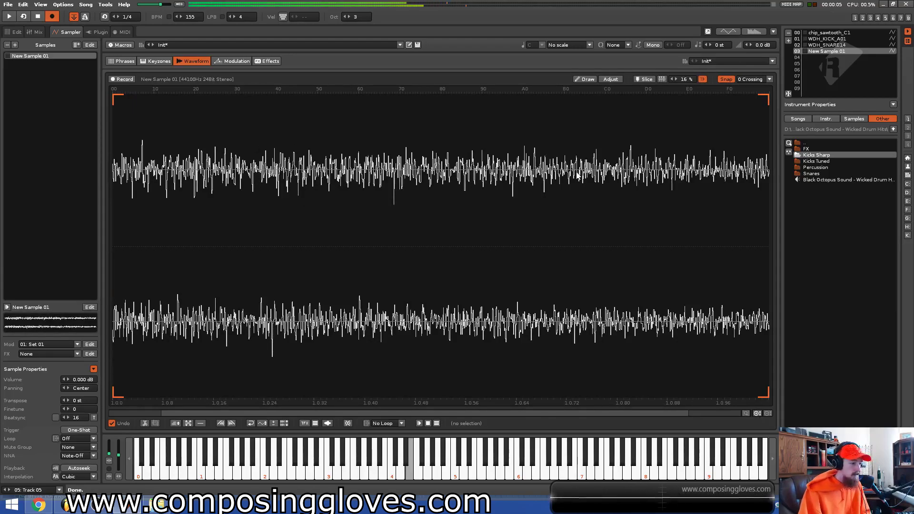
pyautogui.click(188, 424)
pyautogui.click(213, 313)
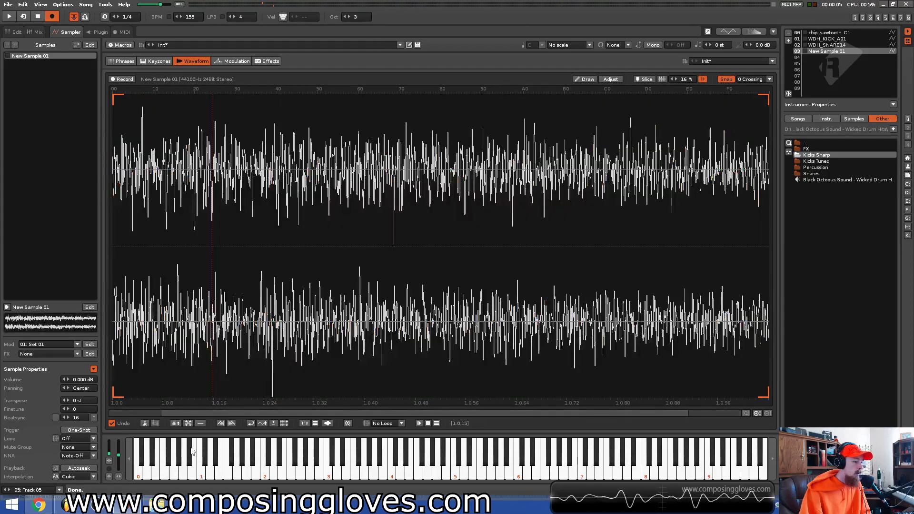
pyautogui.press('w')
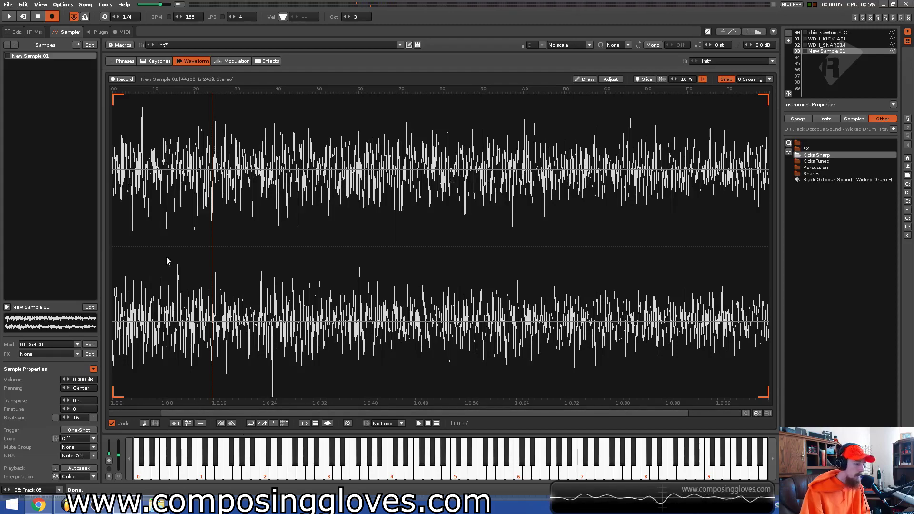
# Fill every line of Track 05, from 00 to 63, with C-4 notes of instrument 03 and play the pattern back.
pyautogui.click(13, 34)
pyautogui.scroll(15, 462, 241)
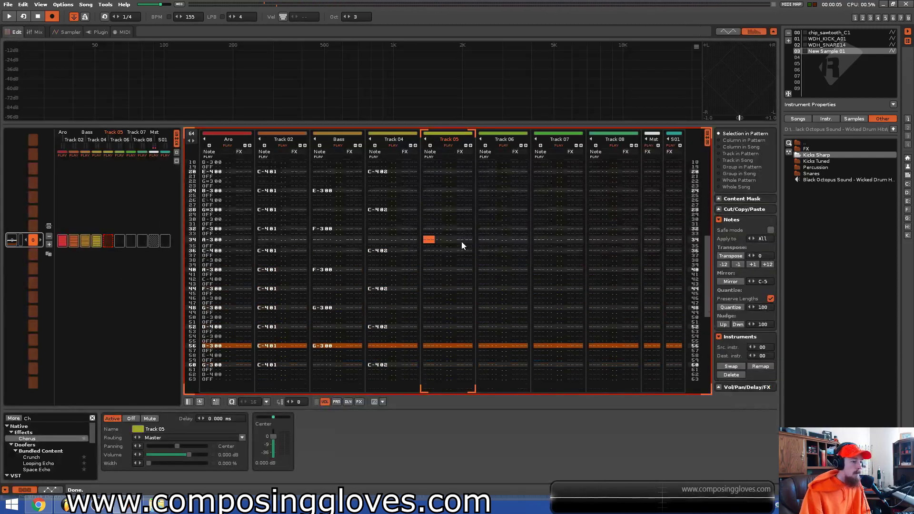
pyautogui.scroll(-2, 462, 242)
pyautogui.scroll(4, 462, 245)
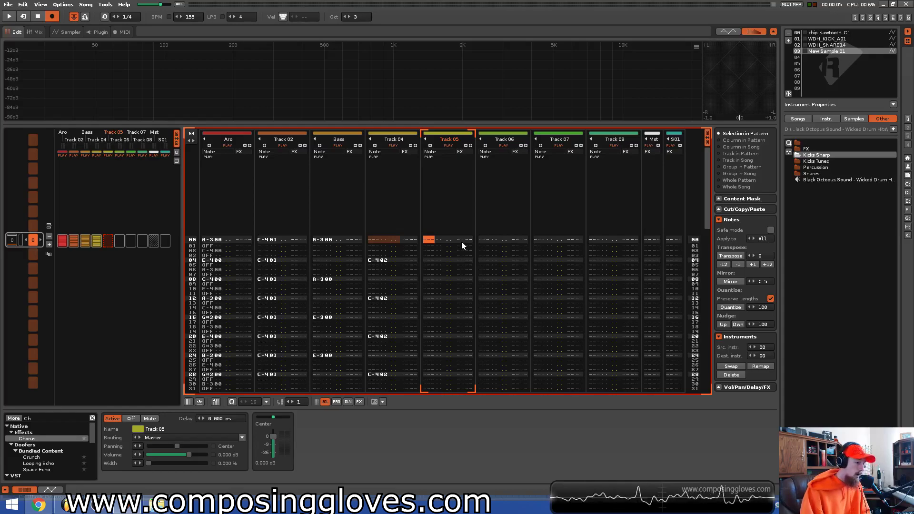
pyautogui.press('q')
pyautogui.press('q')
pyautogui.press('q')
pyautogui.press('q')
pyautogui.press('q')
pyautogui.press('q')
pyautogui.press('q')
pyautogui.press('q')
pyautogui.press('q')
pyautogui.press('q')
pyautogui.press('q')
pyautogui.press('q')
pyautogui.press('q')
pyautogui.press('q')
pyautogui.press('q')
pyautogui.press('q')
pyautogui.press('q')
pyautogui.press('q')
pyautogui.press('q')
pyautogui.press('q')
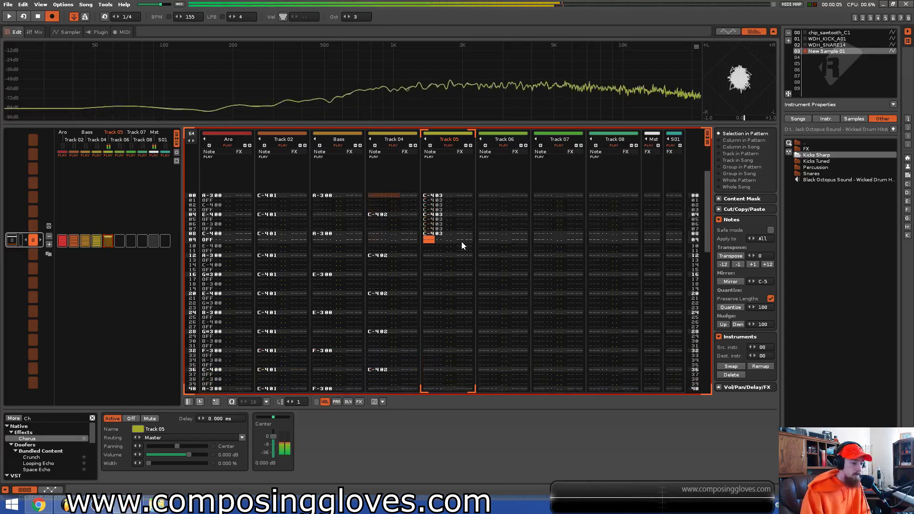
pyautogui.press('q')
pyautogui.press('q')
pyautogui.press('q')
pyautogui.press('q')
pyautogui.press('q')
pyautogui.press('q')
pyautogui.press('q')
pyautogui.press('q')
pyautogui.press('q')
pyautogui.press('q')
pyautogui.press('q')
pyautogui.press('q')
pyautogui.press('q')
pyautogui.press('q')
pyautogui.press('q')
pyautogui.press('q')
pyautogui.press('q')
pyautogui.press('q')
pyautogui.press('q')
pyautogui.press('q')
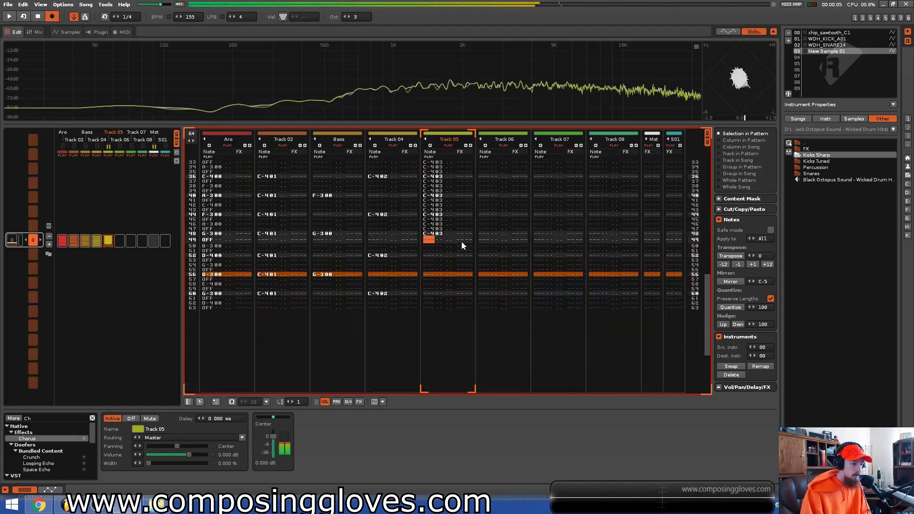
pyautogui.press('space')
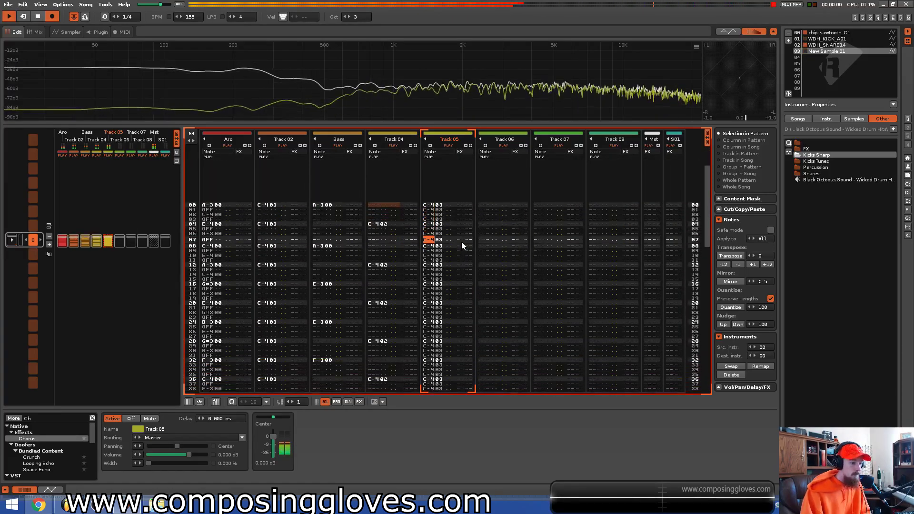
pyautogui.press('space')
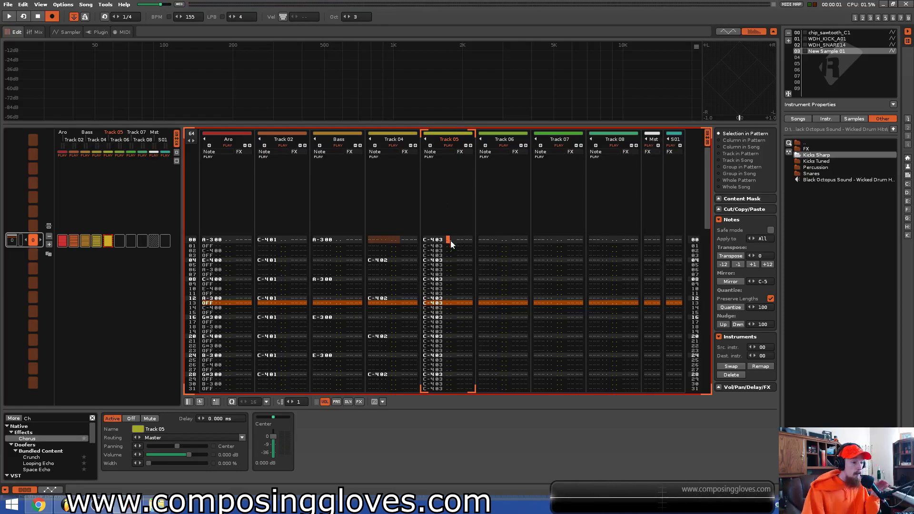
# Show the panning, delay and effect columns on Track 05 and hide them again.
pyautogui.click(336, 402)
pyautogui.click(348, 402)
pyautogui.click(359, 402)
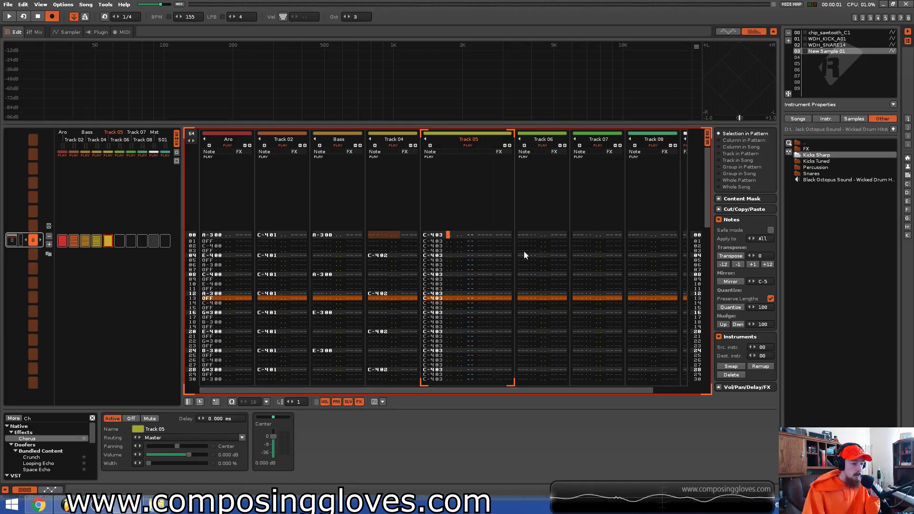
pyautogui.click(359, 402)
pyautogui.click(348, 402)
pyautogui.click(337, 402)
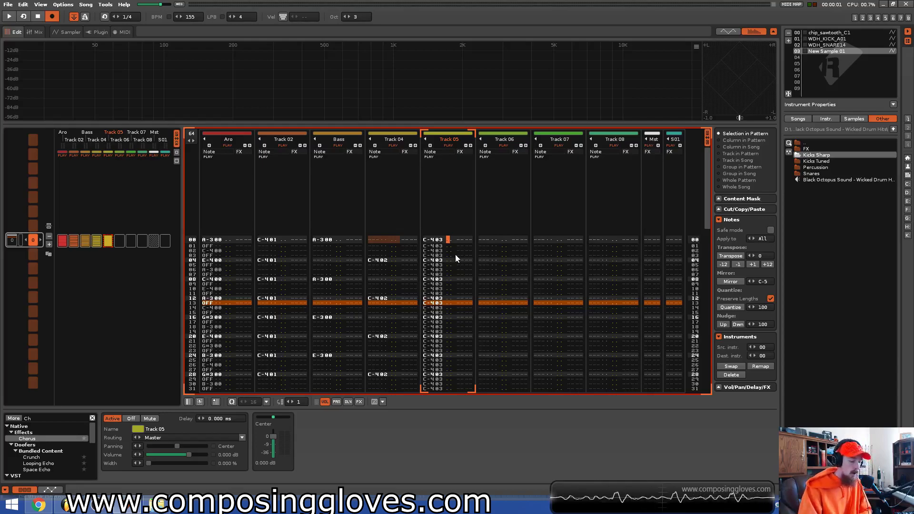
# Set the Track 05 note volume to 80 on line 00 and 20 on line 08.
pyautogui.write('80')
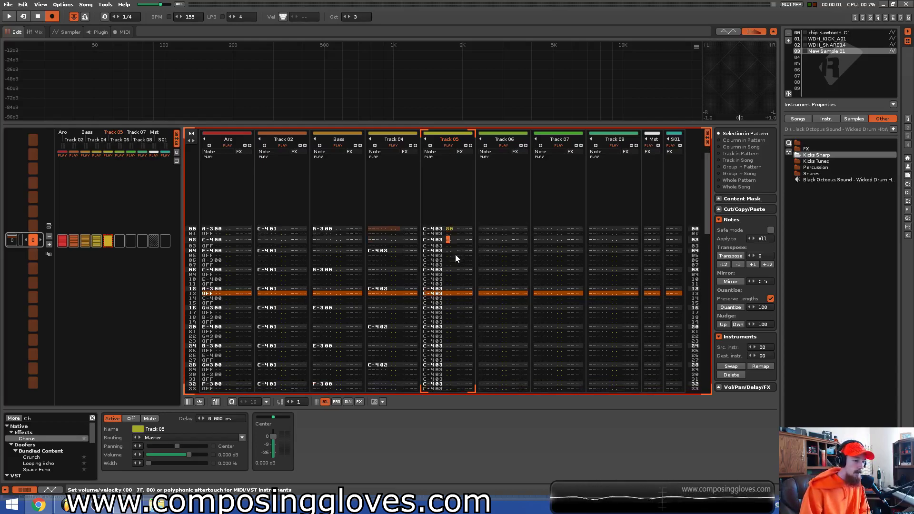
pyautogui.press('Down')
pyautogui.press('Down')
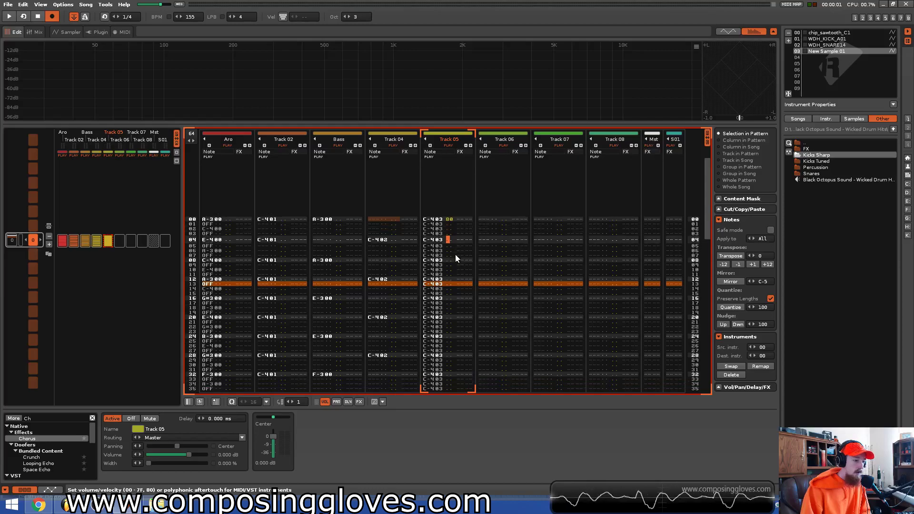
pyautogui.press('Down')
pyautogui.press('Down')
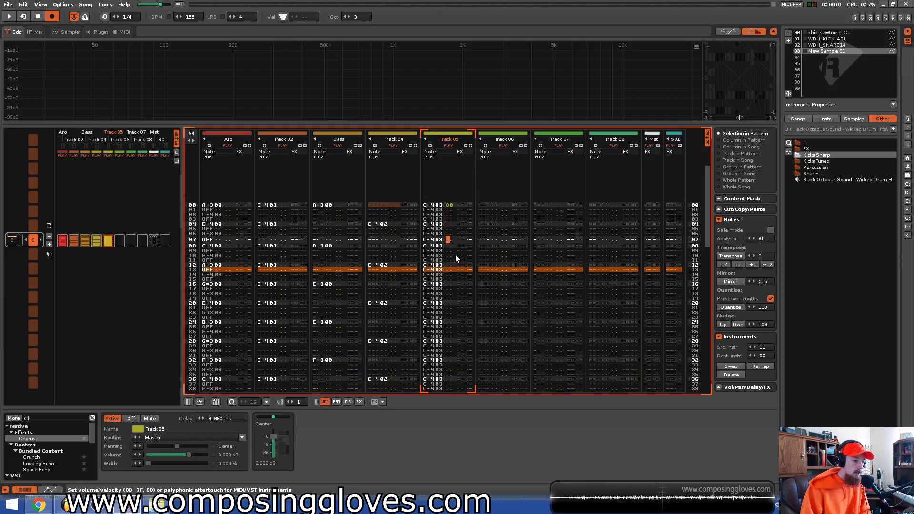
pyautogui.press('Down')
pyautogui.press('Down')
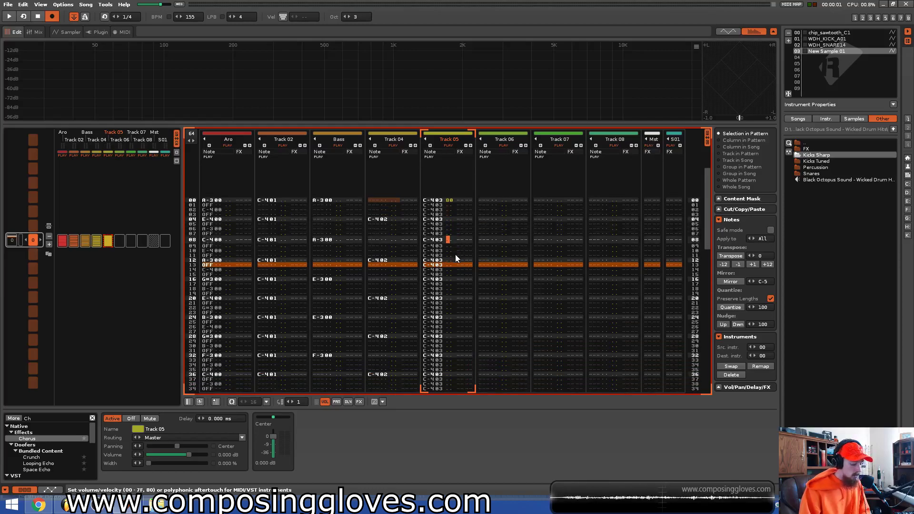
pyautogui.write('40')
pyautogui.press('Up')
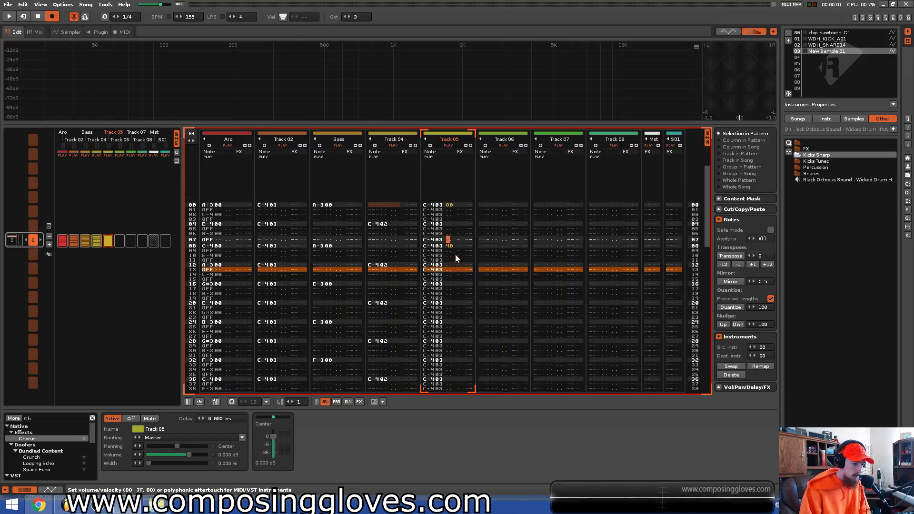
pyautogui.write('2')
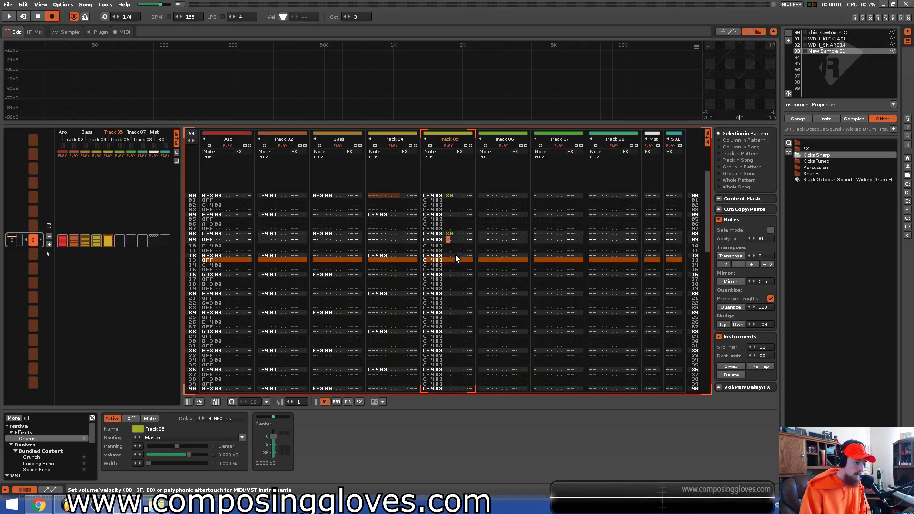
# Set the Track 05 note volume to 80 on line 16 and re-enter 80 on line 00.
pyautogui.press('Down')
pyautogui.press('Down')
pyautogui.press('Down')
pyautogui.press('Down')
pyautogui.press('Down')
pyautogui.press('Down')
pyautogui.press('Down')
pyautogui.write('8')
pyautogui.press('Up')
pyautogui.press('Up')
pyautogui.press('Up')
pyautogui.press('Up')
pyautogui.press('Up')
pyautogui.press('Up')
pyautogui.press('Up')
pyautogui.press('Up')
pyautogui.press('Up')
pyautogui.press('Up')
pyautogui.press('Up')
pyautogui.press('Up')
pyautogui.press('Up')
pyautogui.press('Up')
pyautogui.press('Up')
pyautogui.press('Up')
pyautogui.press('Up')
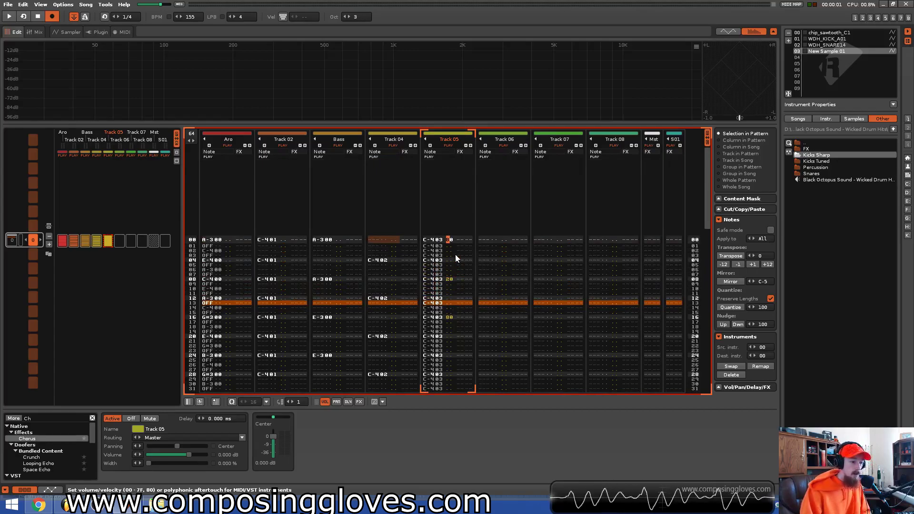
pyautogui.write('8')
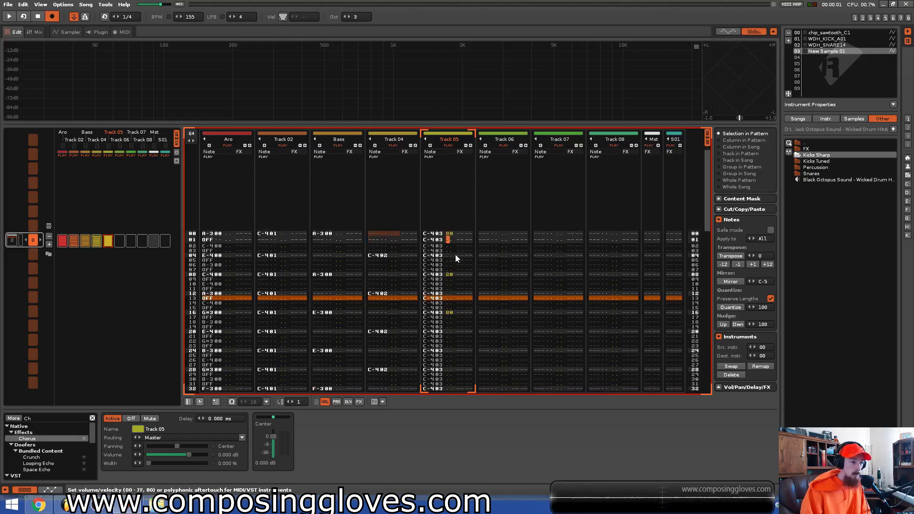
pyautogui.press('Right')
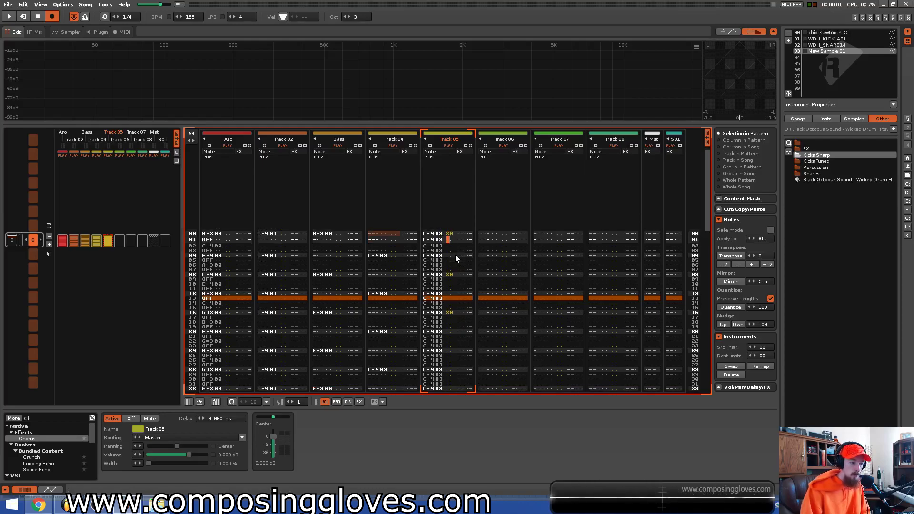
pyautogui.press('Down')
pyautogui.press('Down')
pyautogui.press('Down')
pyautogui.press('Down')
pyautogui.press('Down')
pyautogui.press('Down')
pyautogui.press('Down')
pyautogui.press('Down')
pyautogui.press('Down')
pyautogui.press('Down')
pyautogui.press('Down')
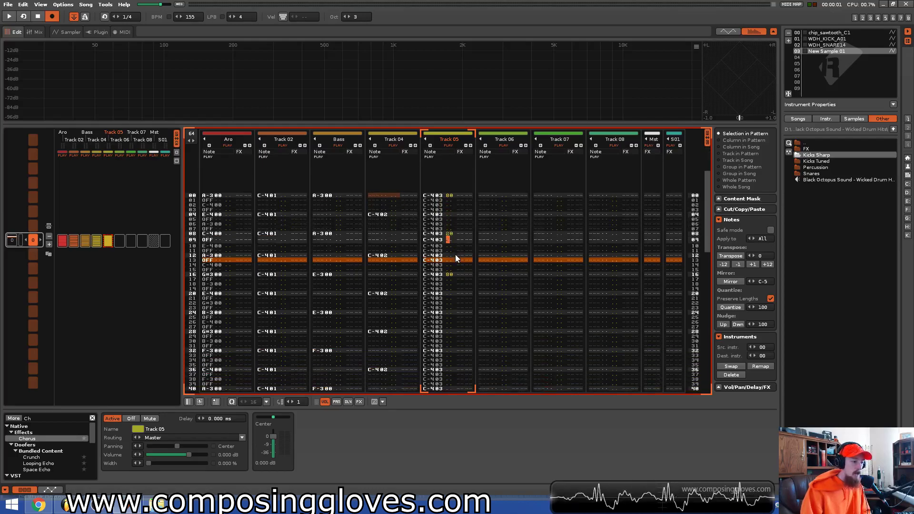
pyautogui.press('Up')
pyautogui.press('Up')
pyautogui.press('Up')
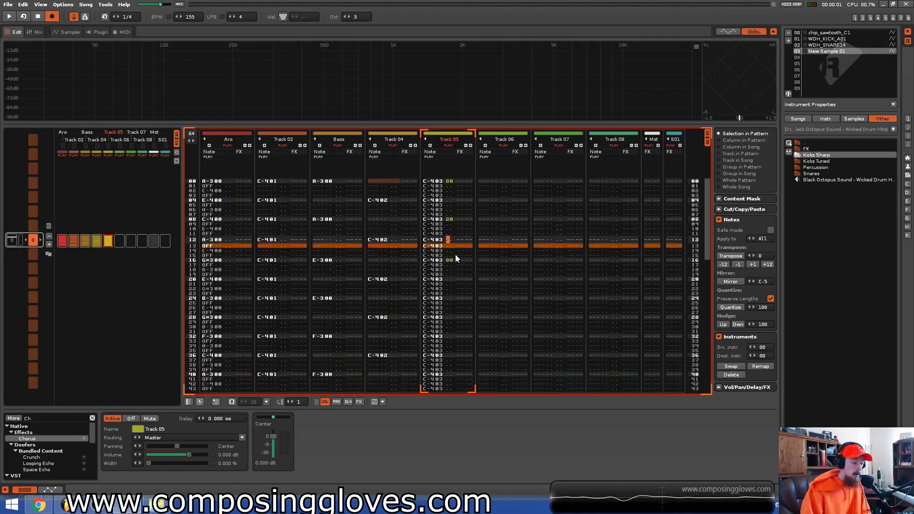
pyautogui.press('Up')
pyautogui.press('Up')
pyautogui.press('Up')
pyautogui.press('Up')
pyautogui.press('Up')
pyautogui.press('Up')
pyautogui.press('Up')
pyautogui.press('Up')
pyautogui.press('Up')
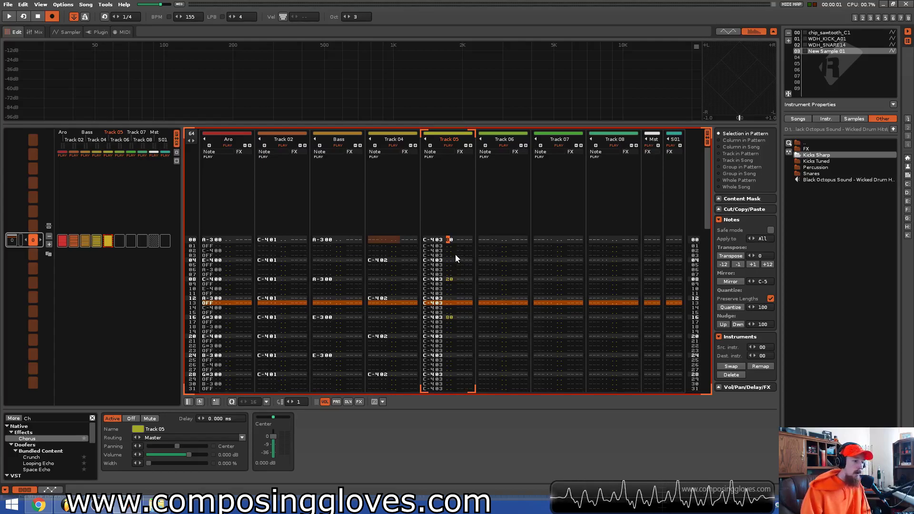
# Interpolate the Track 05 volume values across lines 00 to 08 so they fall from 80 to 20.
pyautogui.hotkey('shift', 'Down')
pyautogui.hotkey('shift', 'Down')
pyautogui.hotkey('shift', 'Down')
pyautogui.hotkey('shift', 'Down')
pyautogui.hotkey('shift', 'Down')
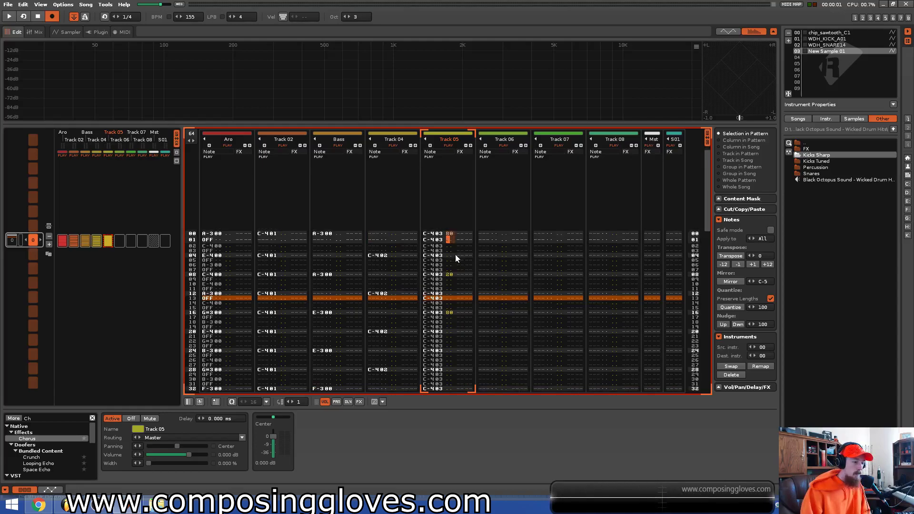
pyautogui.hotkey('shift', 'Down')
pyautogui.hotkey('shift', 'Down')
pyautogui.hotkey('shift', 'Down')
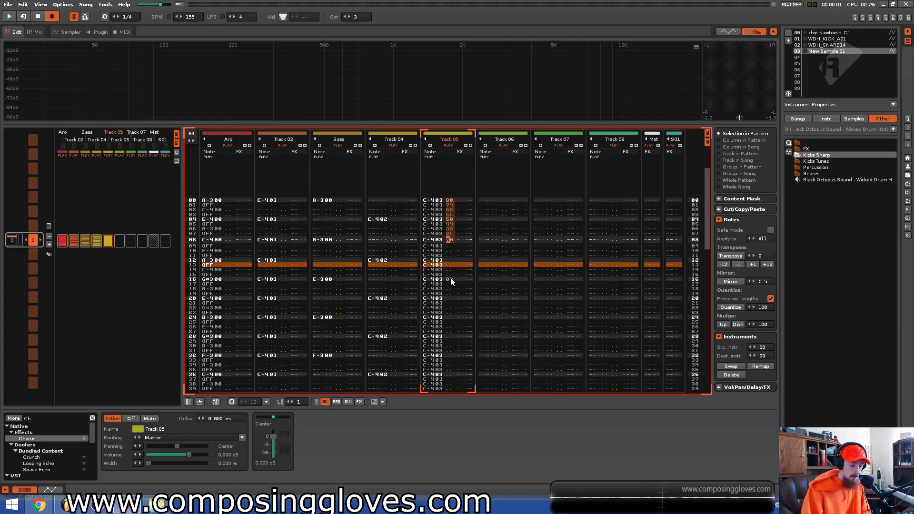
# Interpolate the Track 05 volume values across lines 08 to 16 so they rise from 20 to 80.
pyautogui.hotkey('shift', 'Down')
pyautogui.hotkey('shift', 'Down')
pyautogui.hotkey('shift', 'Down')
pyautogui.hotkey('shift', 'Down')
pyautogui.hotkey('shift', 'Down')
pyautogui.hotkey('shift', 'Down')
pyautogui.hotkey('shift', 'Down')
pyautogui.hotkey('shift', 'Down')
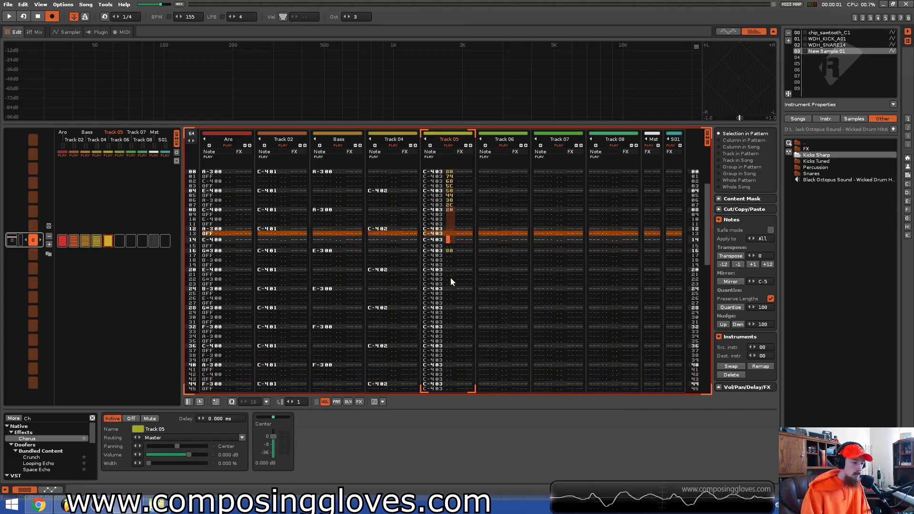
pyautogui.hotkey('ctrl', 'i')
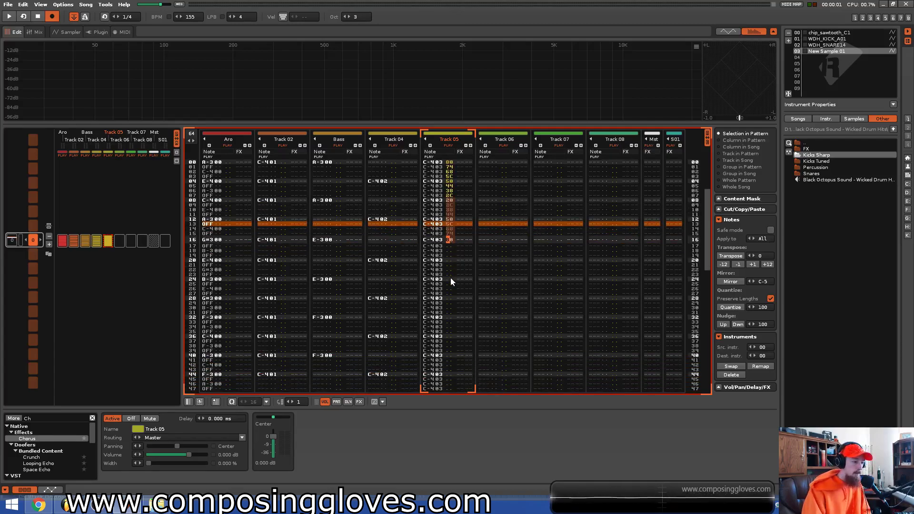
# Copy the Track 05 volume values of lines 00 to 16 and paste them starting at lines 16, 32 and 48.
pyautogui.press('Up')
pyautogui.press('Up')
pyautogui.press('Up')
pyautogui.press('Up')
pyautogui.press('Up')
pyautogui.press('Up')
pyautogui.press('Up')
pyautogui.press('Up')
pyautogui.press('Up')
pyautogui.press('Up')
pyautogui.press('Up')
pyautogui.press('Up')
pyautogui.press('Up')
pyautogui.press('Up')
pyautogui.press('Up')
pyautogui.press('Up')
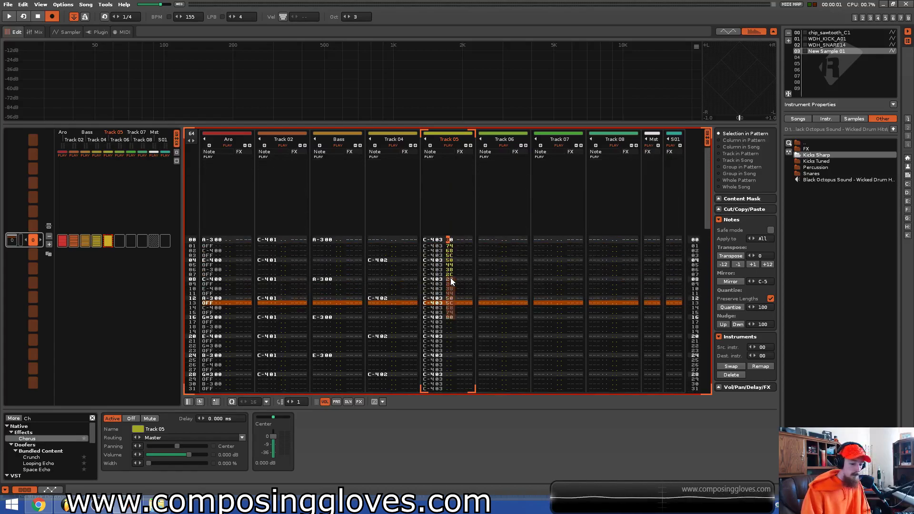
pyautogui.hotkey('shift', 'pagedown')
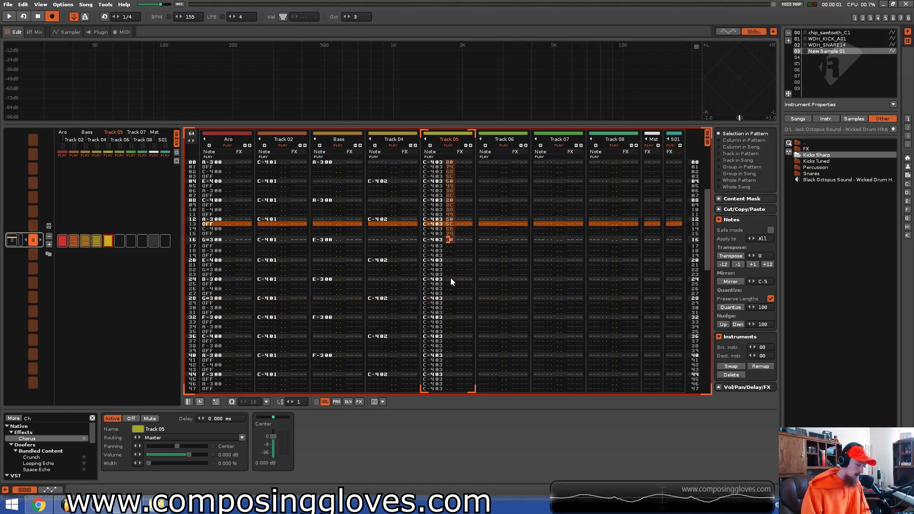
pyautogui.hotkey('ctrl', 'v')
pyautogui.press('pagedown')
pyautogui.hotkey('ctrl', 'v')
pyautogui.press('pagedown')
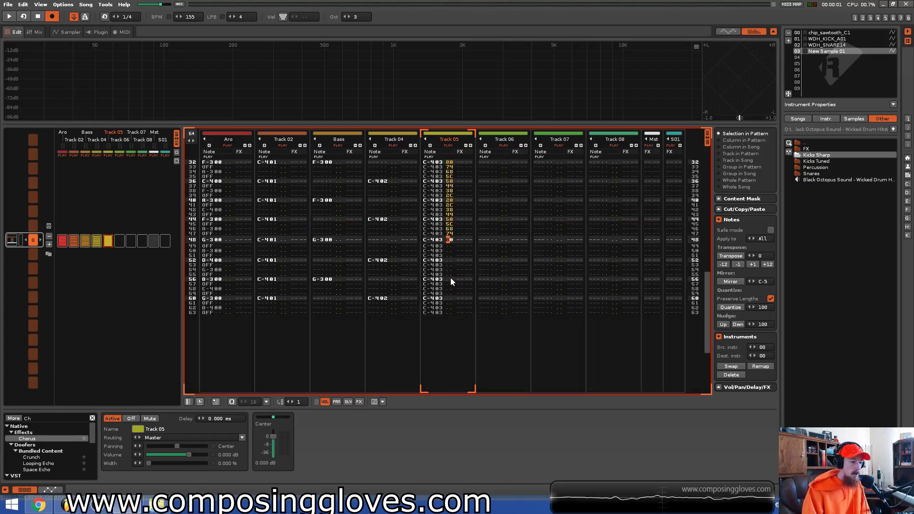
pyautogui.hotkey('ctrl', 'v')
pyautogui.press('Up')
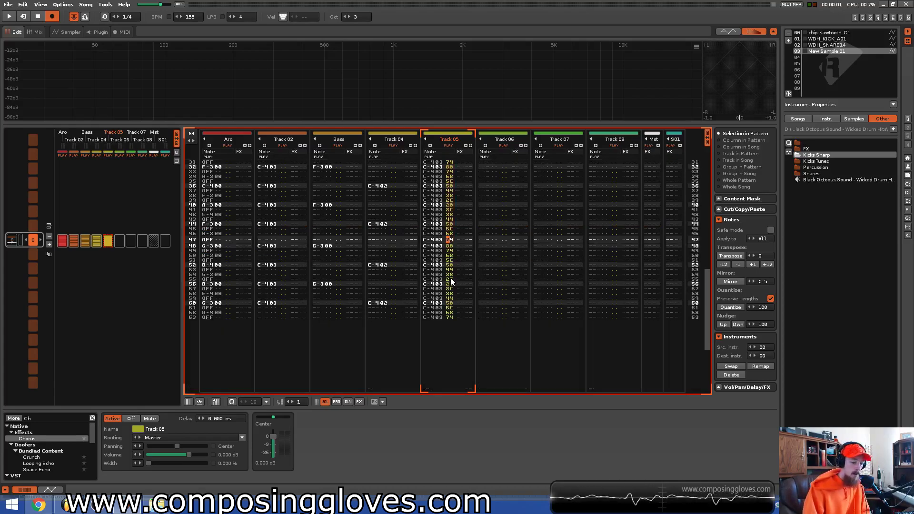
# Return to line 00 and play the pattern to hear the hi-hat's volume swells, stopping playback at the end.
pyautogui.press('pageup')
pyautogui.press('pageup')
pyautogui.press('pageup')
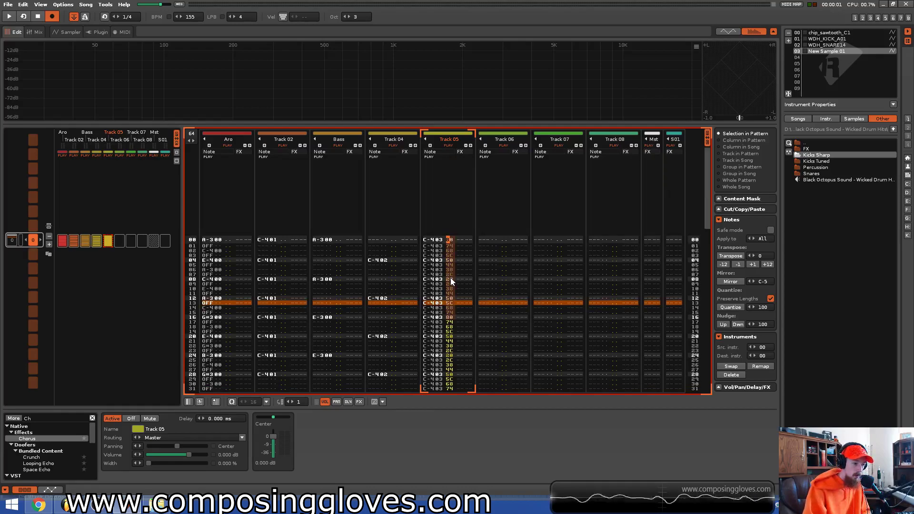
pyautogui.press('space')
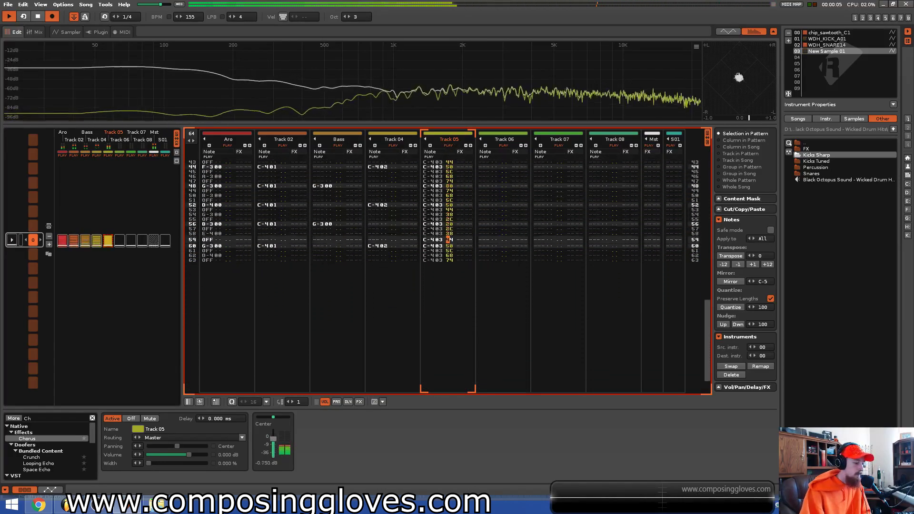
pyautogui.press('space')
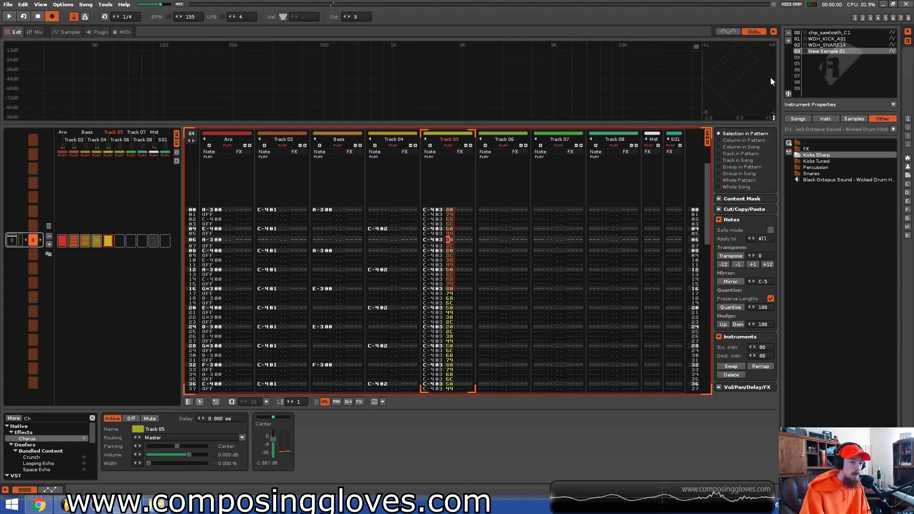
# Rename instrument 03, New Sample 01, as Hat.
pyautogui.click(833, 52)
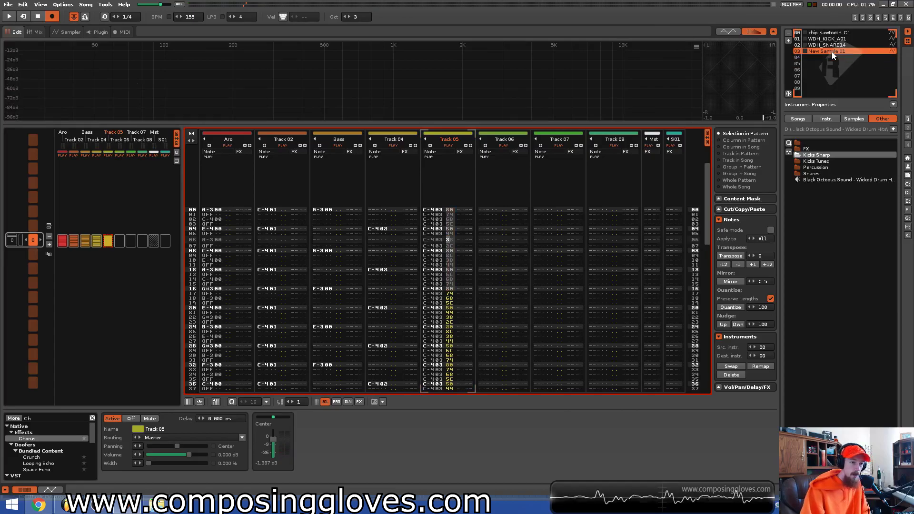
pyautogui.doubleClick(832, 52)
pyautogui.write('/gat')
pyautogui.press('Return')
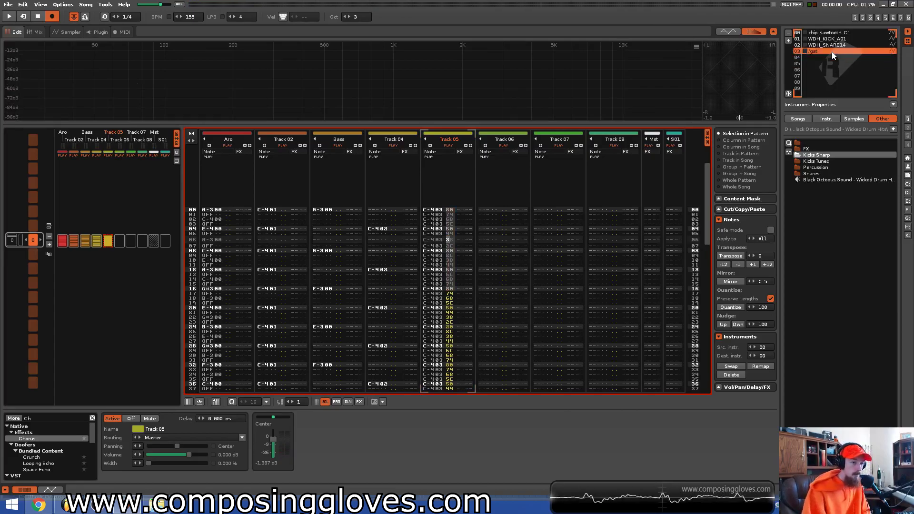
pyautogui.doubleClick(832, 52)
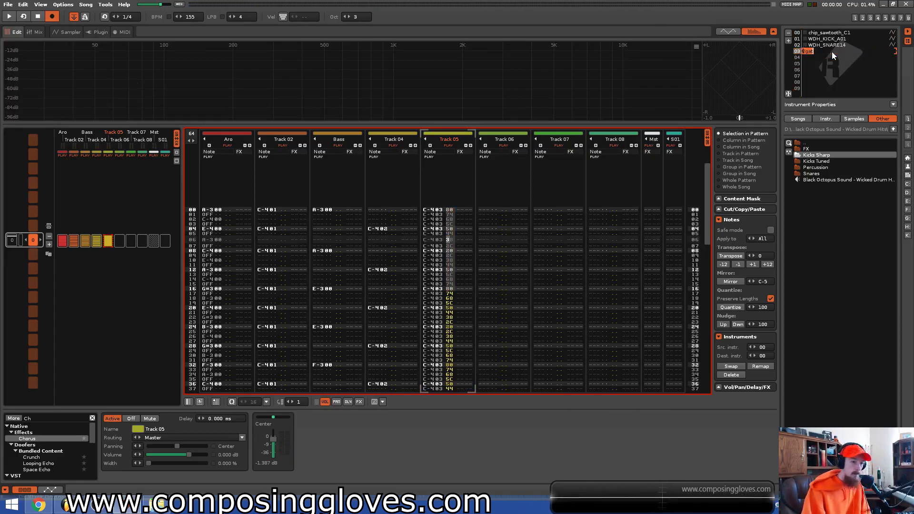
pyautogui.write('Hat')
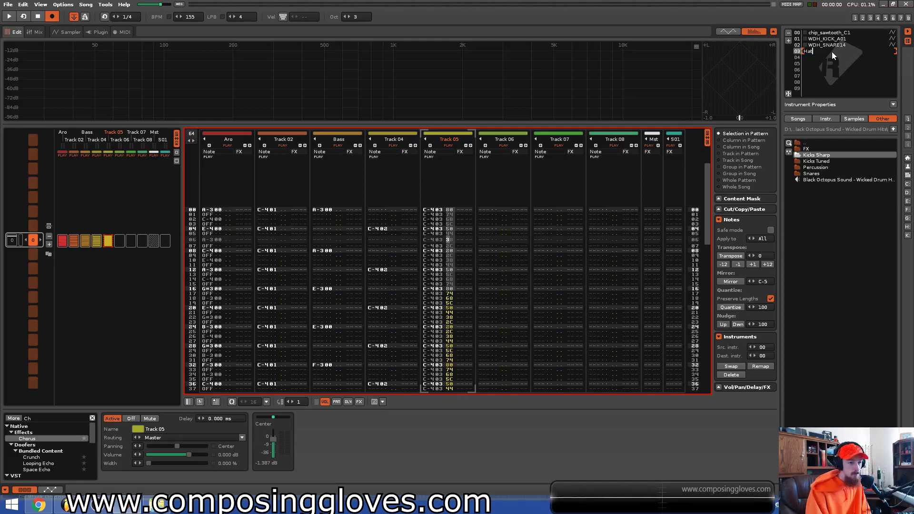
pyautogui.press('Return')
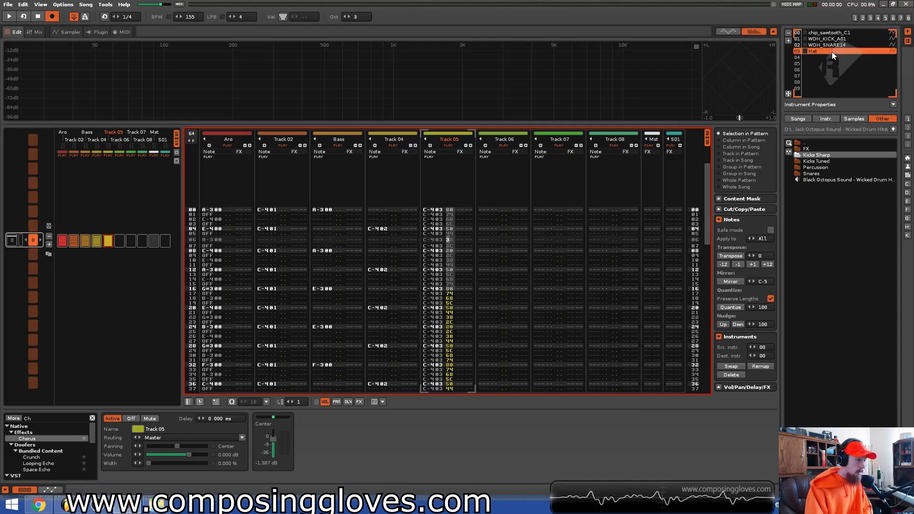
# Open the Hat's sample waveform and apply a fade-out across the whole sample.
pyautogui.hotkey('ctrl', 'Tab')
pyautogui.hotkey('ctrl', 'Tab')
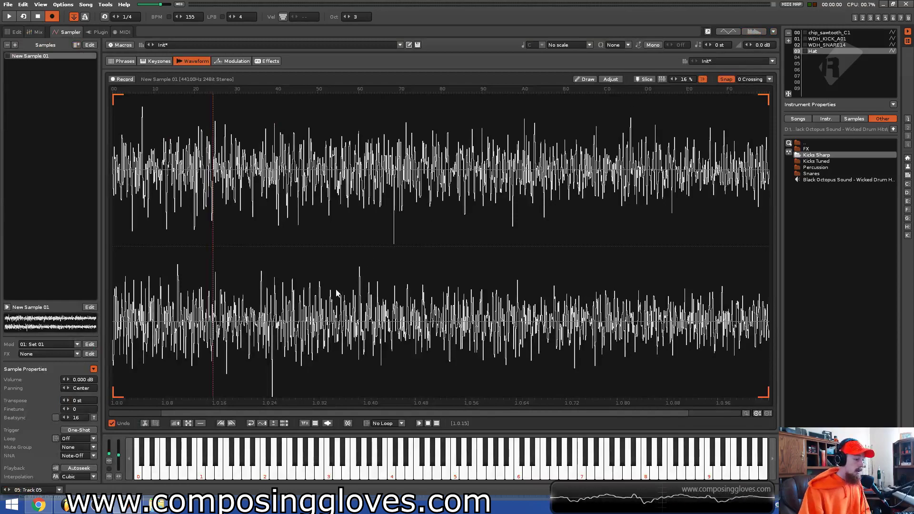
pyautogui.click(232, 423)
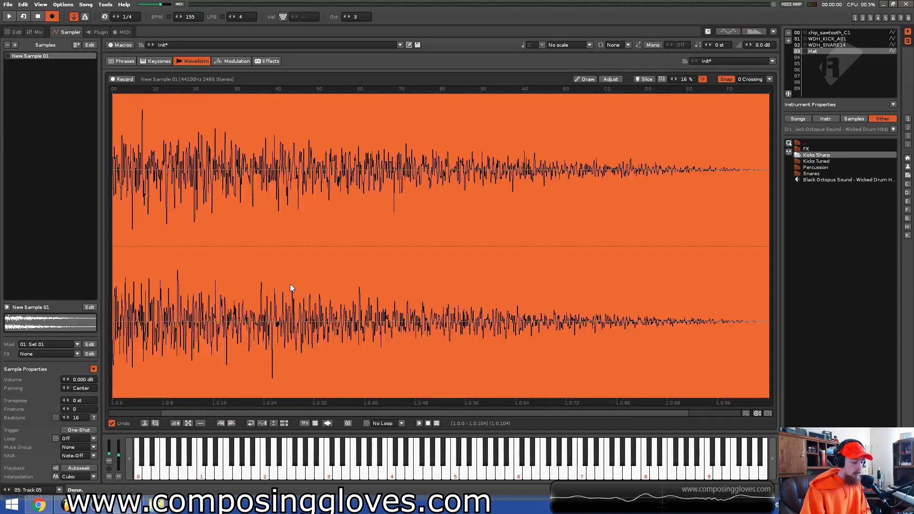
# Play the song to hear the faded hat, return to the pattern editor and stop playback.
pyautogui.press('space')
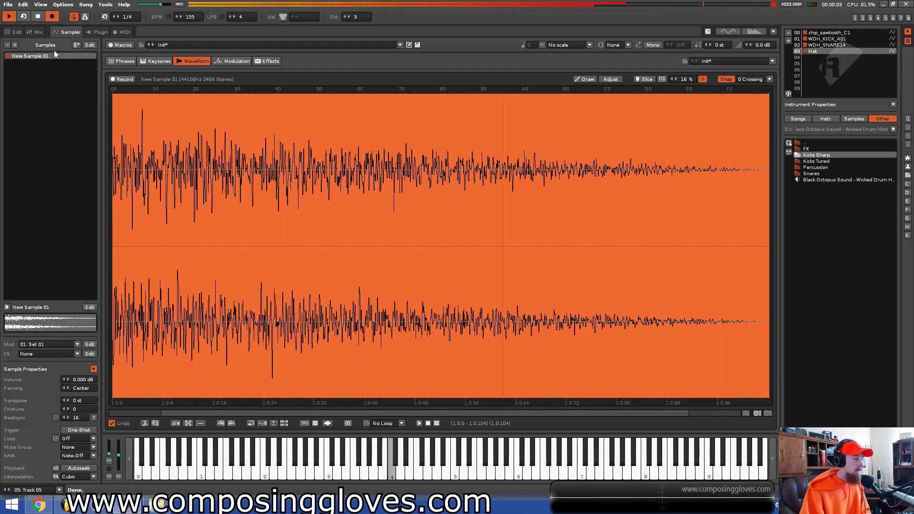
pyautogui.click(15, 32)
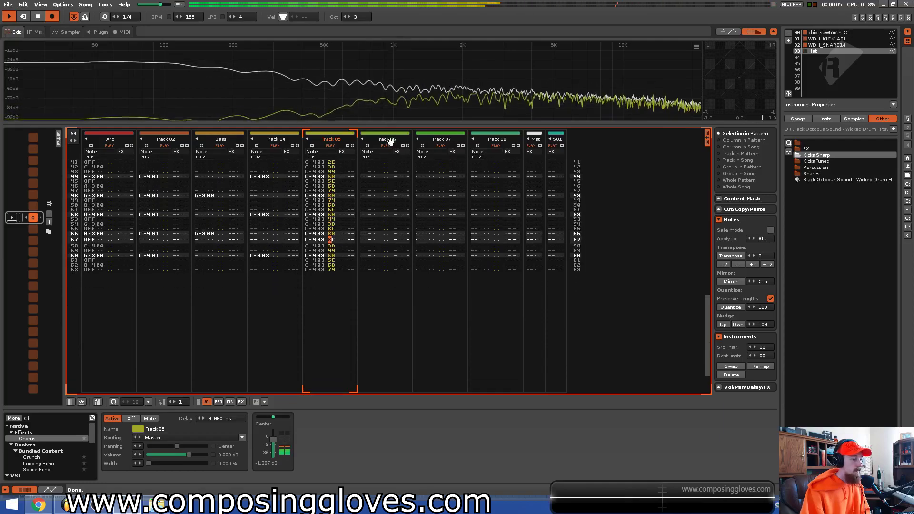
pyautogui.press('space')
# Look over the Hat's waveform in the sampler again, return to the pattern editor and briefly replay the pattern.
pyautogui.click(71, 32)
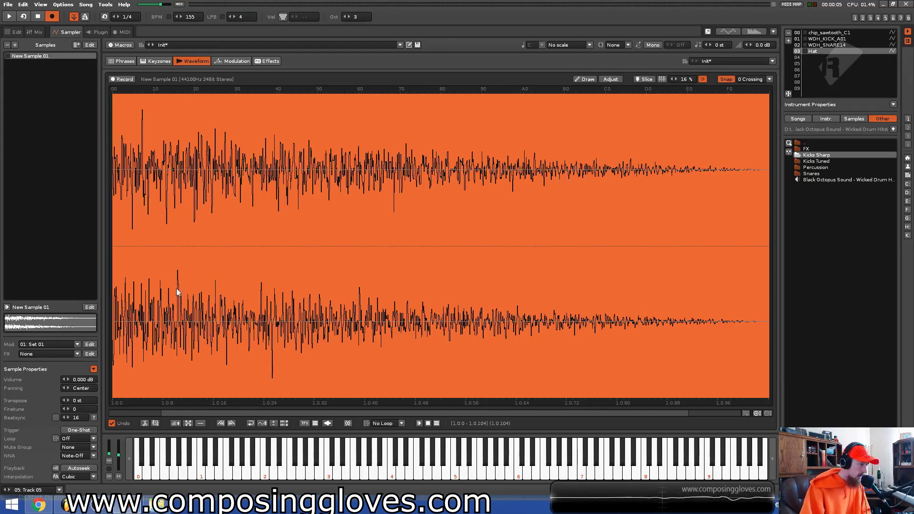
pyautogui.click(243, 62)
pyautogui.click(199, 62)
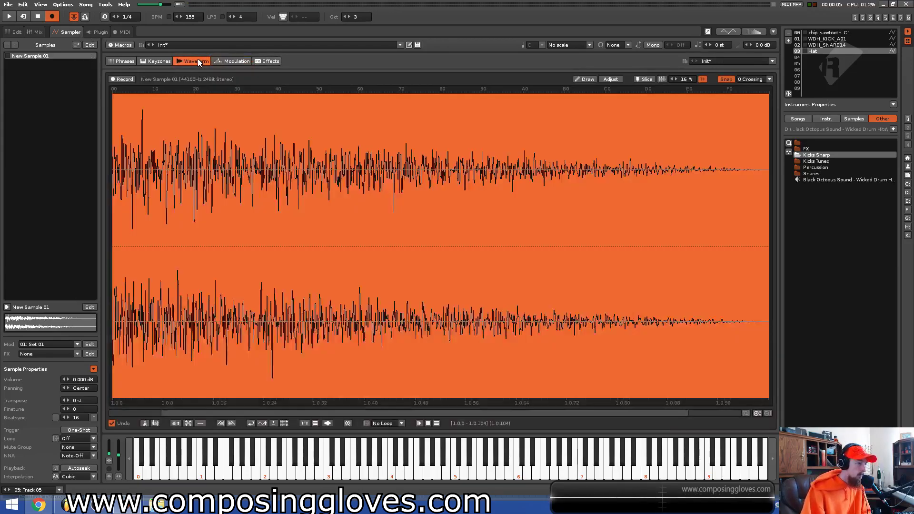
pyautogui.click(15, 33)
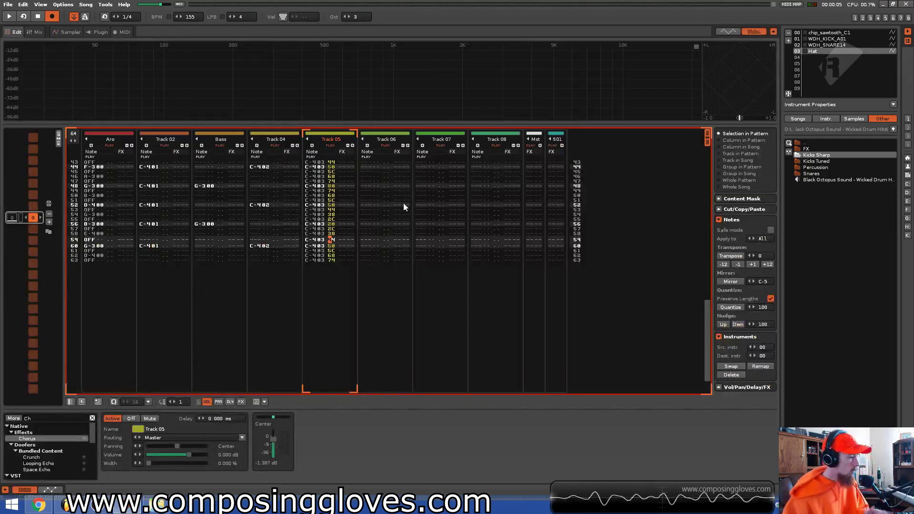
pyautogui.press('space')
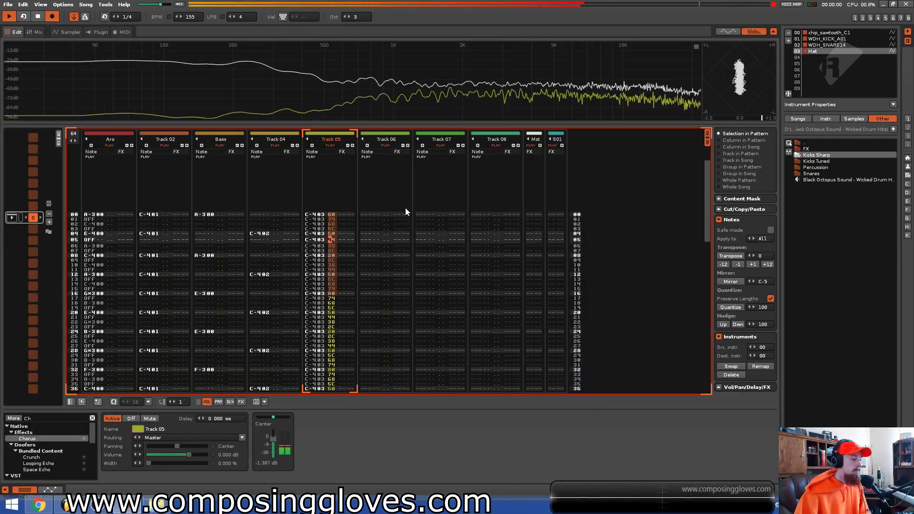
pyautogui.press('space')
# Place the cursor on line 00 of Track 06 and load the sample chip_square_C1.flac into empty instrument slot 04.
pyautogui.click(381, 142)
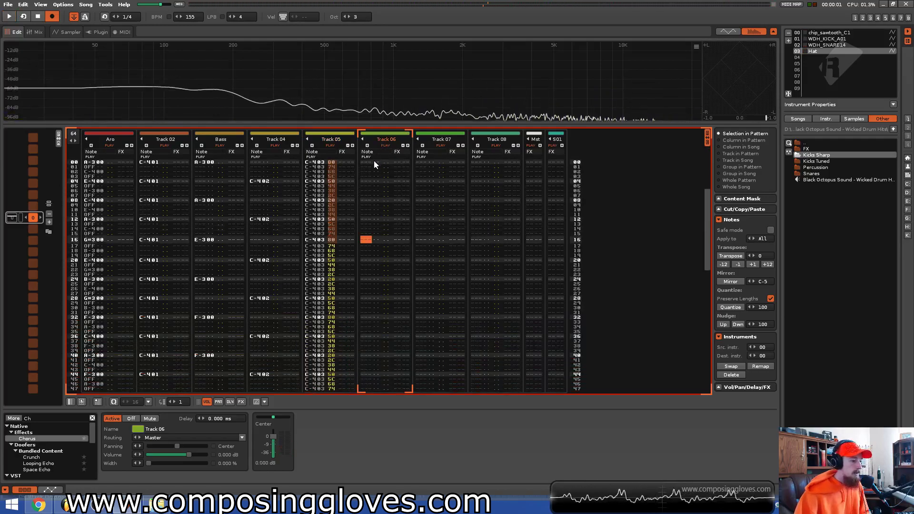
pyautogui.scroll(7, 373, 176)
pyautogui.press('Up')
pyautogui.press('Up')
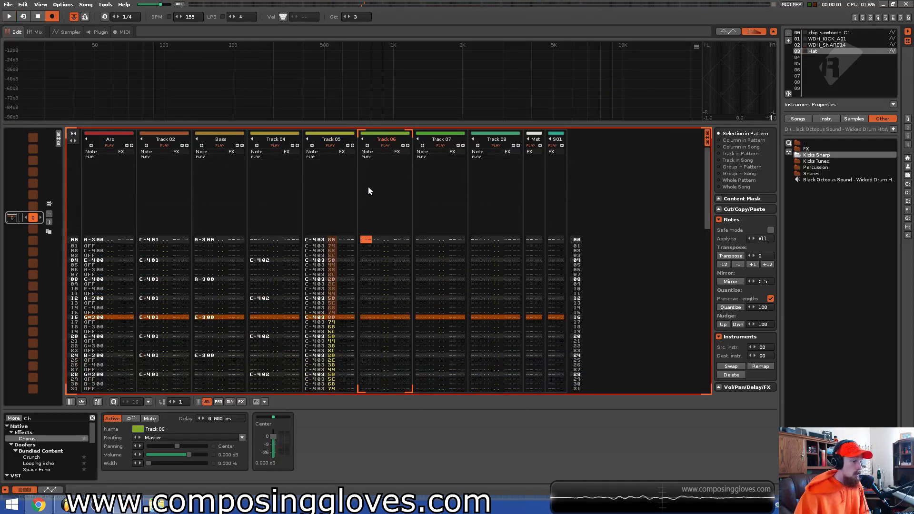
pyautogui.hotkey('ctrl', 'Down')
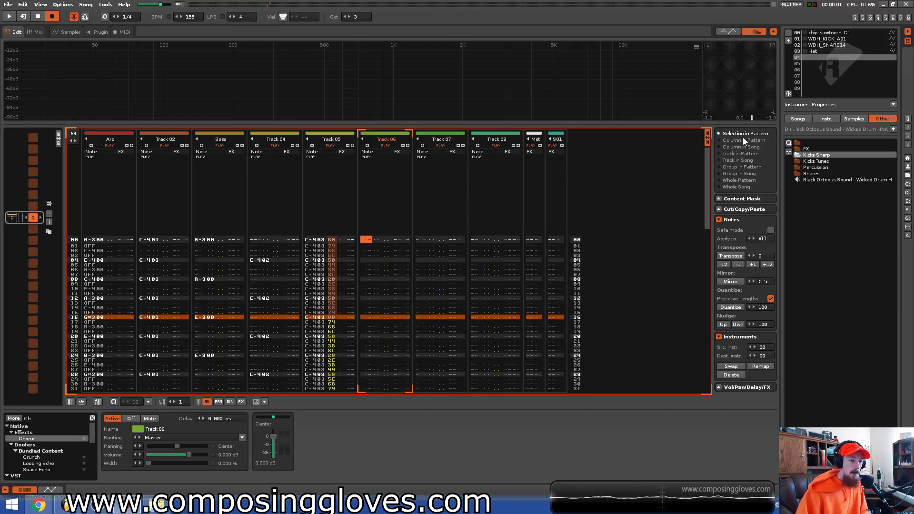
pyautogui.click(857, 119)
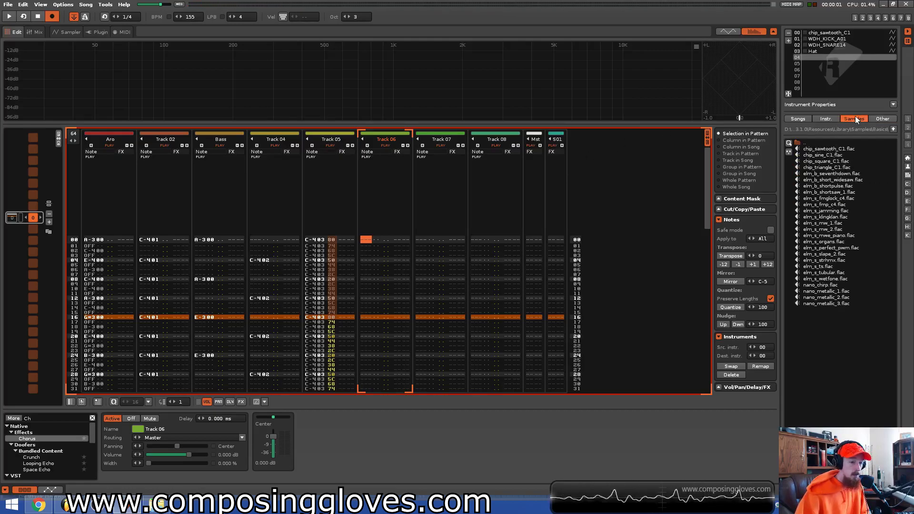
pyautogui.doubleClick(842, 161)
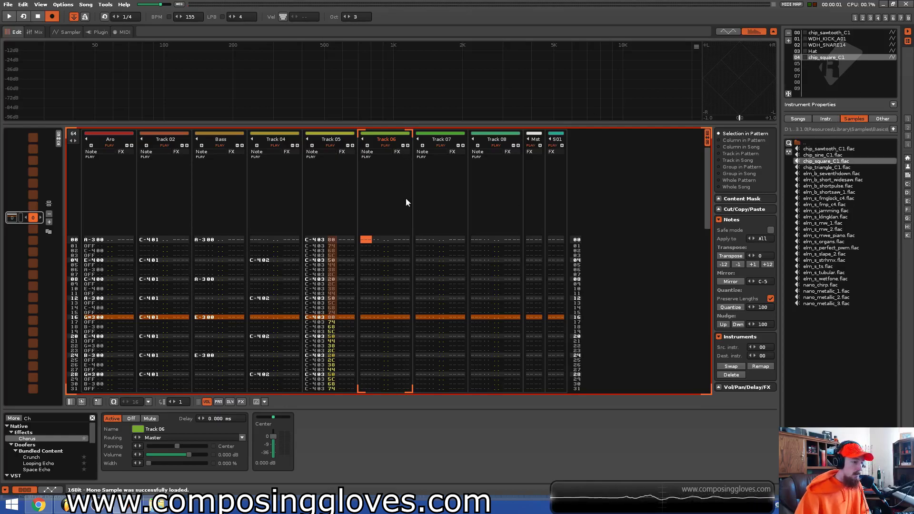
# Rename Track 06 as Chords.
pyautogui.doubleClick(381, 139)
pyautogui.write('Coords')
pyautogui.press('Return')
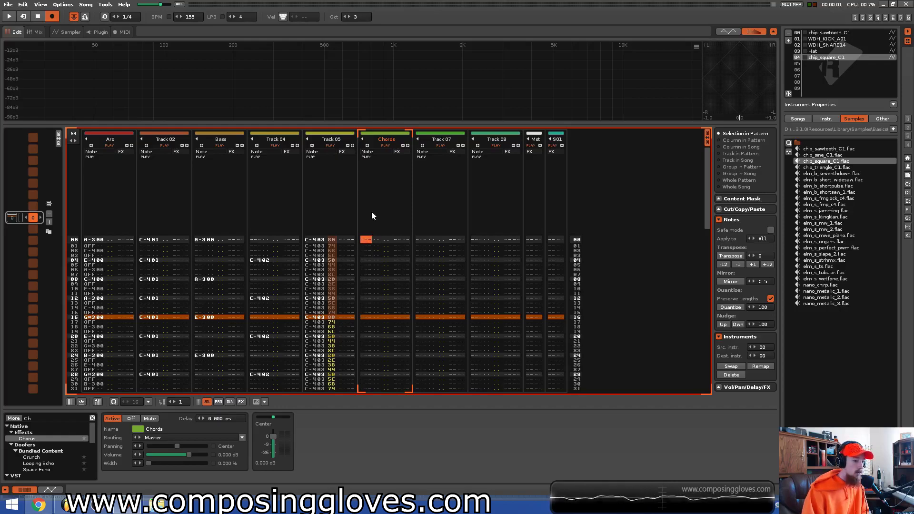
# Expand the Chords track to three note columns, leave edit mode and audition the square-wave instrument.
pyautogui.hotkey('ctrl', 'Right')
pyautogui.hotkey('ctrl', 'Right')
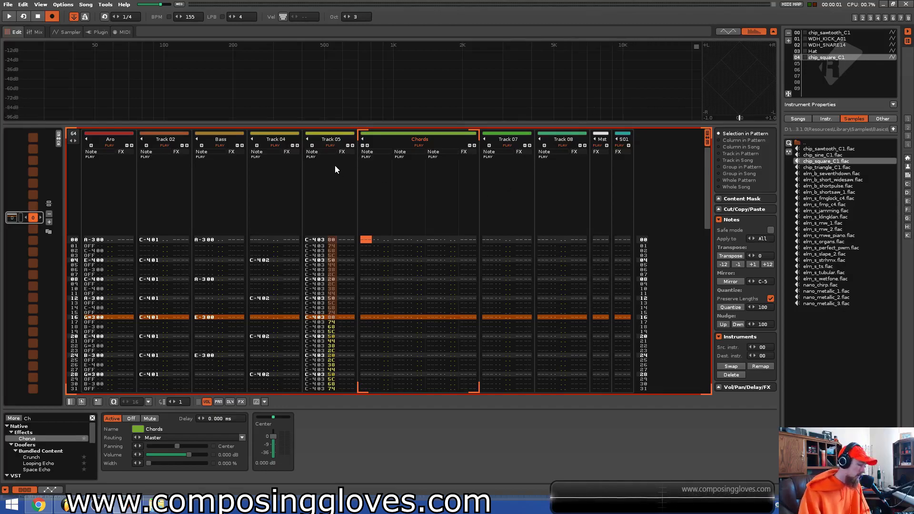
pyautogui.press('Escape')
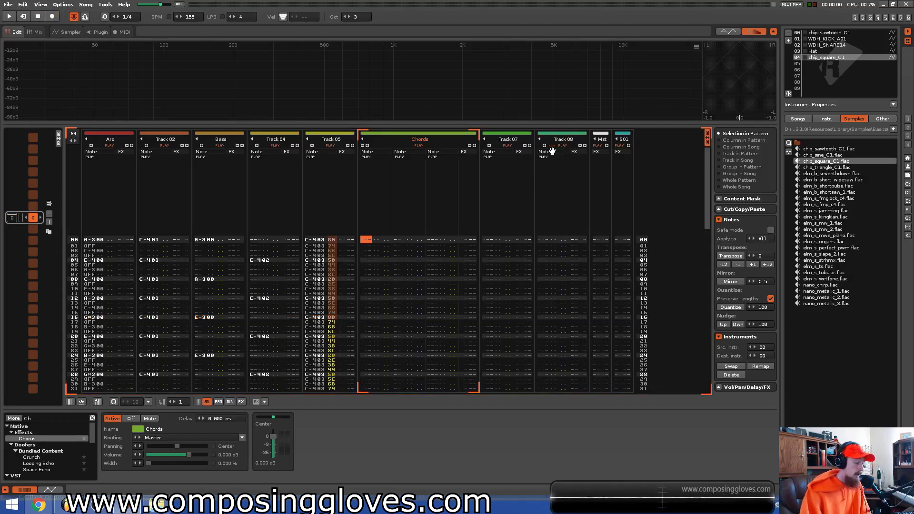
pyautogui.press('z')
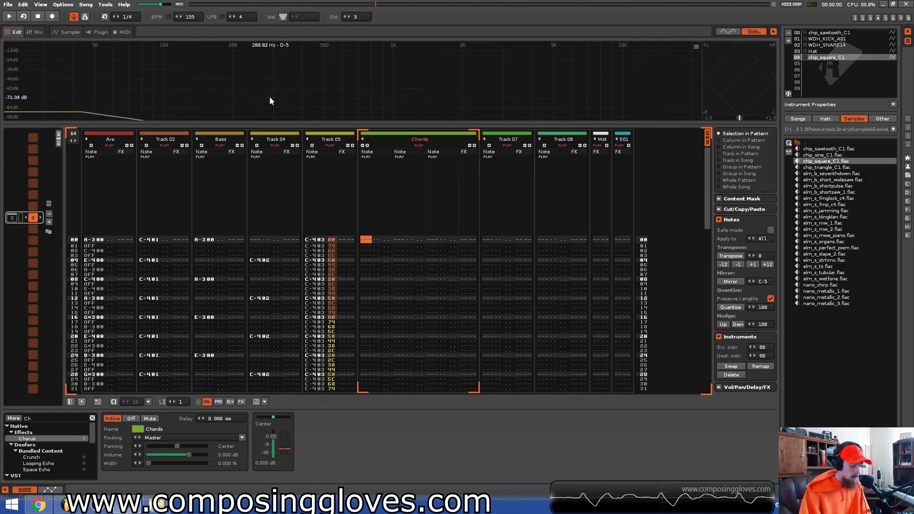
# Transpose the chip_square_C1 sample by 36 semitones, set its interpolation to Sinc, and audition it from the pattern editor.
pyautogui.press('F3')
pyautogui.doubleClick(81, 401)
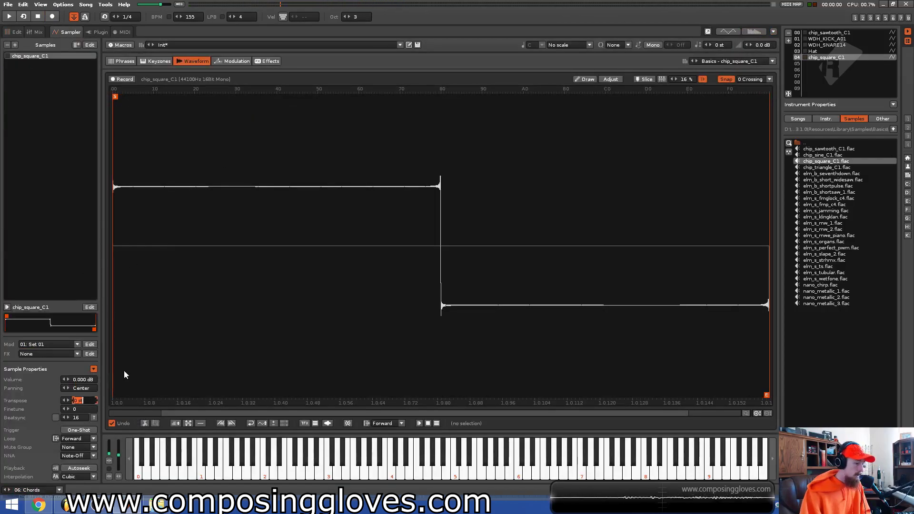
pyautogui.write('36')
pyautogui.press('Return')
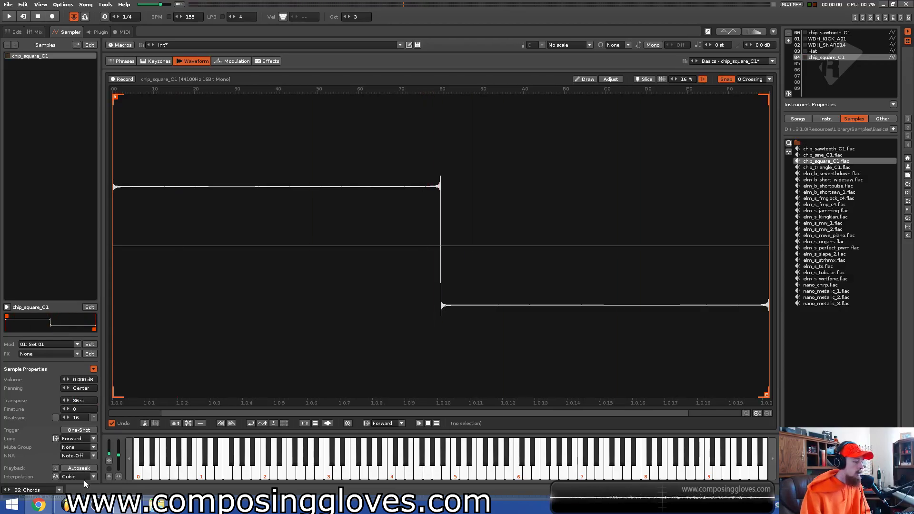
pyautogui.click(55, 476)
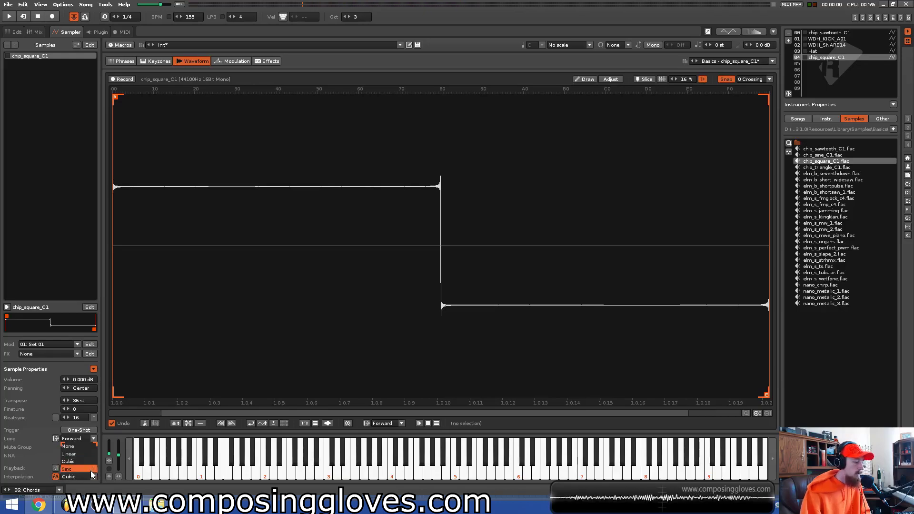
pyautogui.click(14, 33)
pyautogui.press('z')
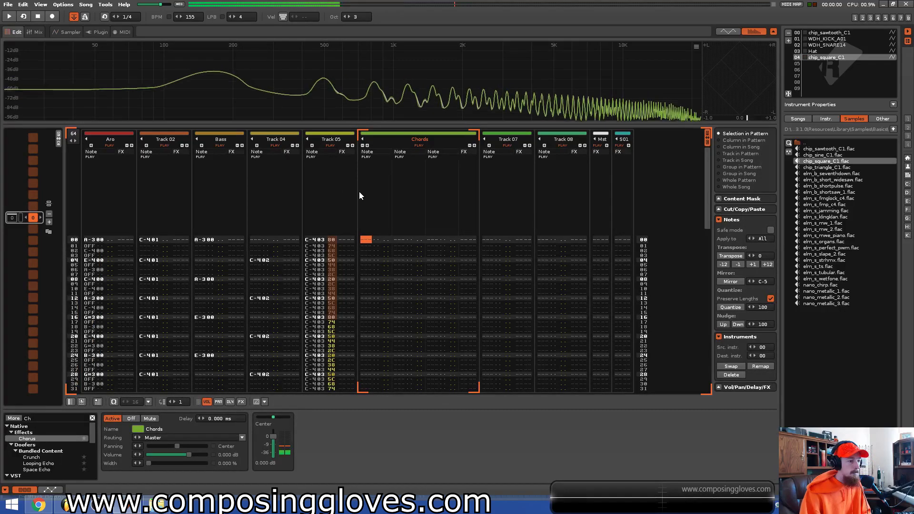
# Add an EQ 5 effect to the Chords track and shape its bands to cut the lows and soften the highs.
pyautogui.click(42, 417)
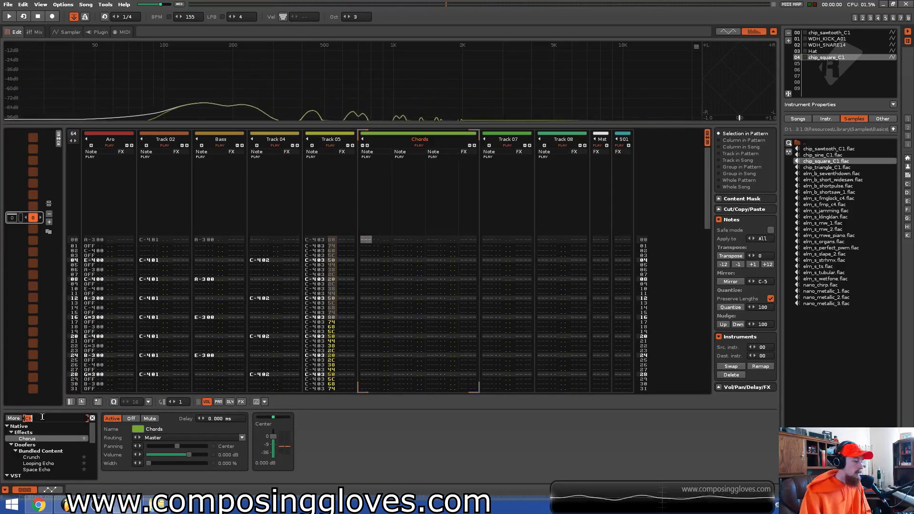
pyautogui.write('Eq')
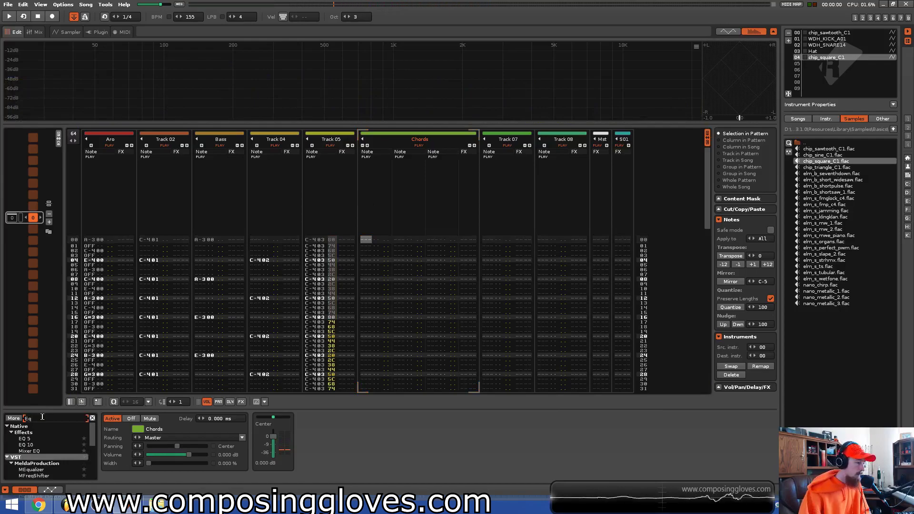
pyautogui.doubleClick(48, 434)
pyautogui.click(12, 433)
pyautogui.moveTo(30, 439); pyautogui.dragTo(355, 449)
pyautogui.press('b')
pyautogui.moveTo(412, 446)
pyautogui.mouseDown()
pyautogui.moveTo(421, 454)
pyautogui.moveTo(397, 455)
pyautogui.mouseUp()
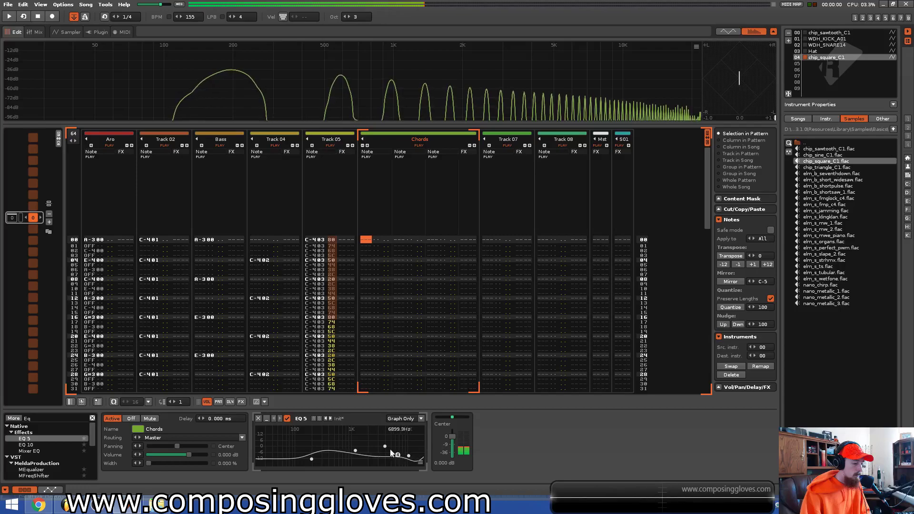
# Add a Chorus after the EQ with rate about 2.6 Hz, depth about 3.4 % and feedback 21.6 %.
pyautogui.click(34, 417)
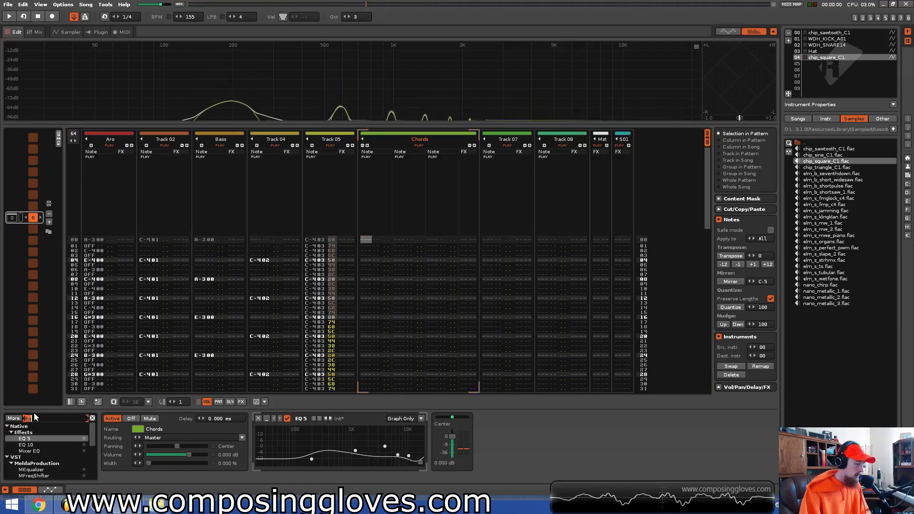
pyautogui.write('ch')
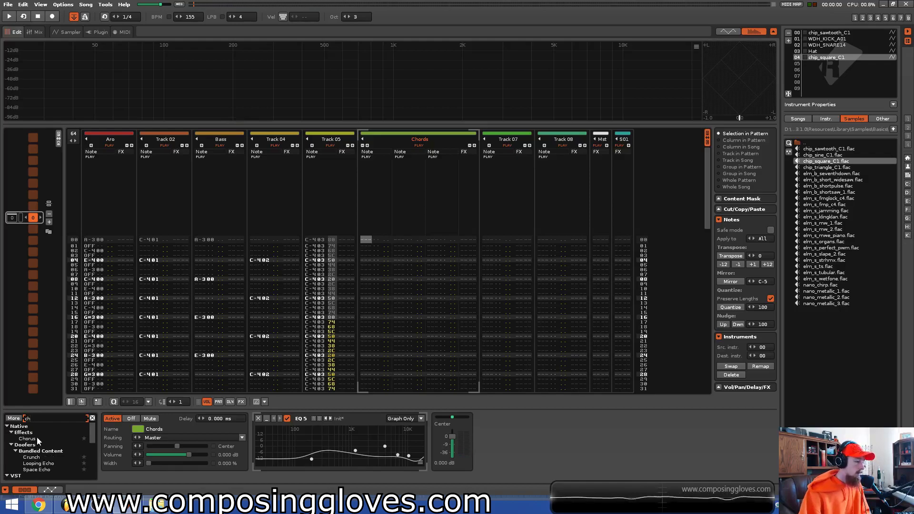
pyautogui.moveTo(27, 438); pyautogui.dragTo(325, 438)
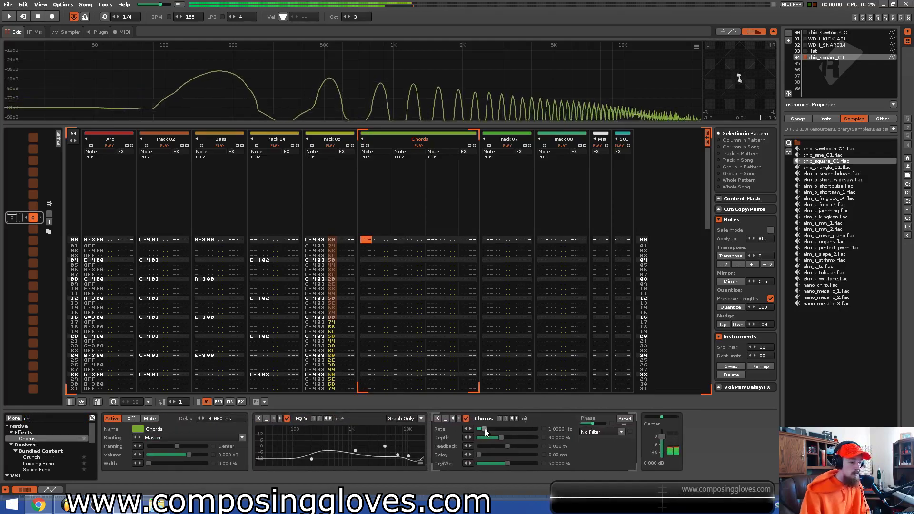
pyautogui.moveTo(500, 438)
pyautogui.mouseDown()
pyautogui.moveTo(480, 437)
pyautogui.moveTo(494, 429)
pyautogui.mouseUp()
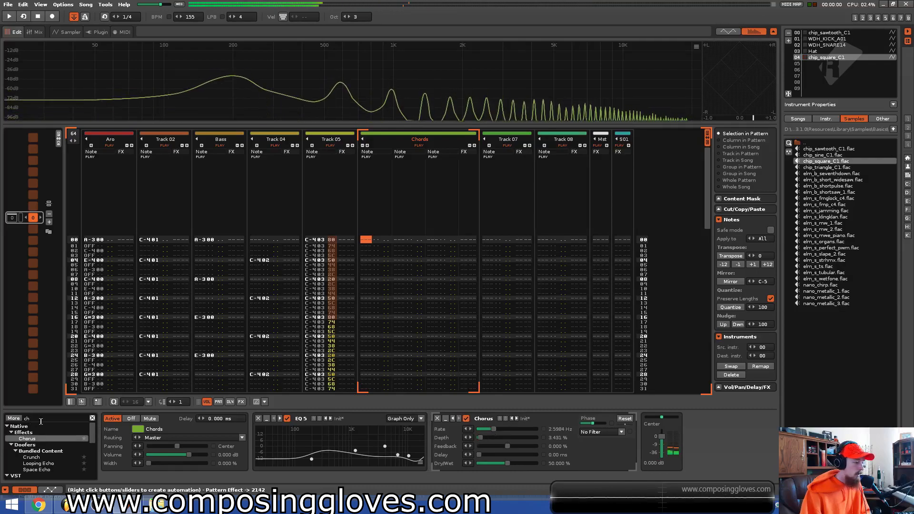
pyautogui.hotkey('ctrl', 'f')
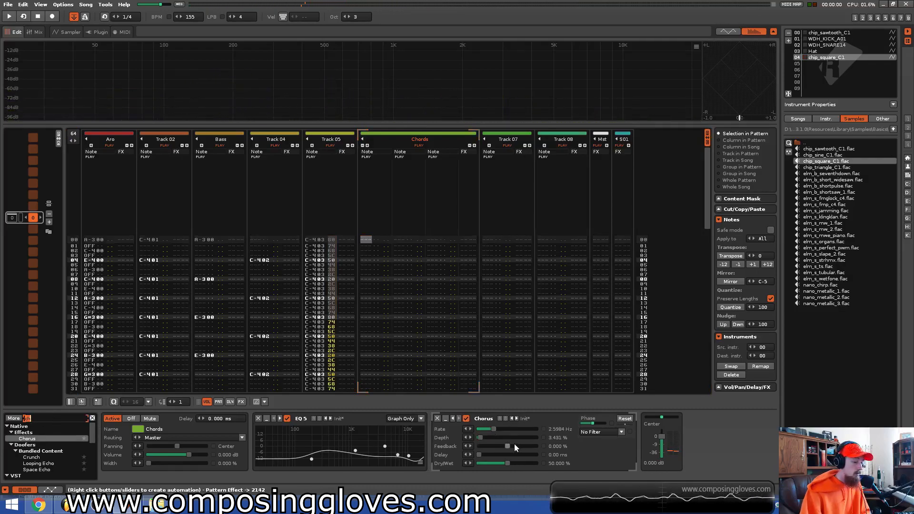
pyautogui.moveTo(507, 447); pyautogui.dragTo(514, 446)
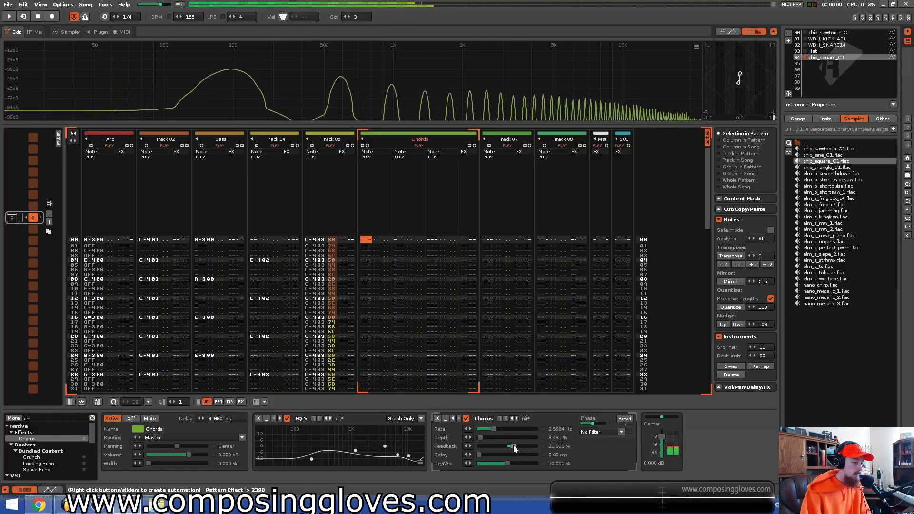
pyautogui.press('space')
# Find the mpReverb effect and add it after the Chorus on the Chords track.
pyautogui.click(54, 419)
pyautogui.press('BackSpace')
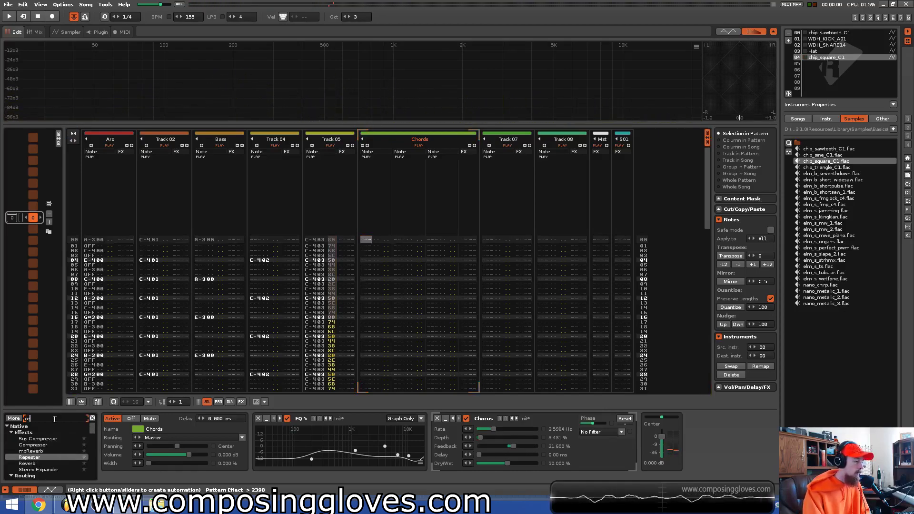
pyautogui.write('reve')
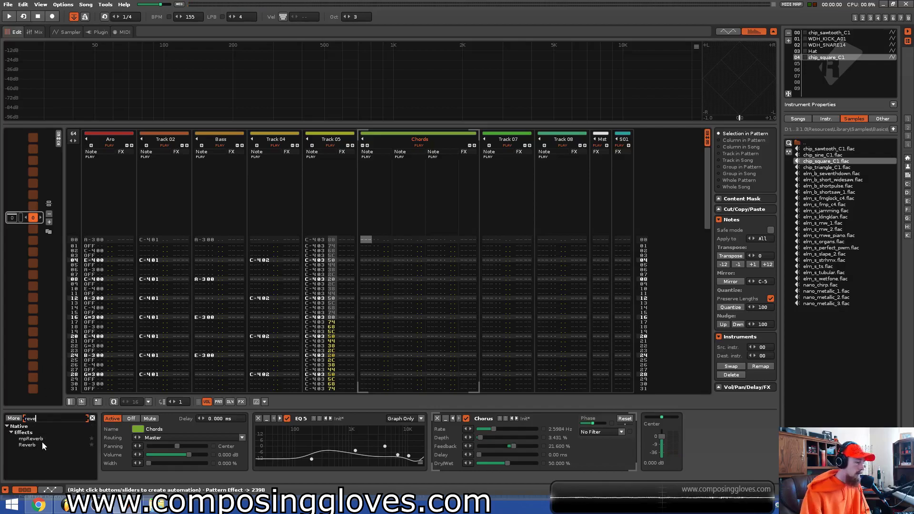
pyautogui.moveTo(31, 439); pyautogui.dragTo(639, 428)
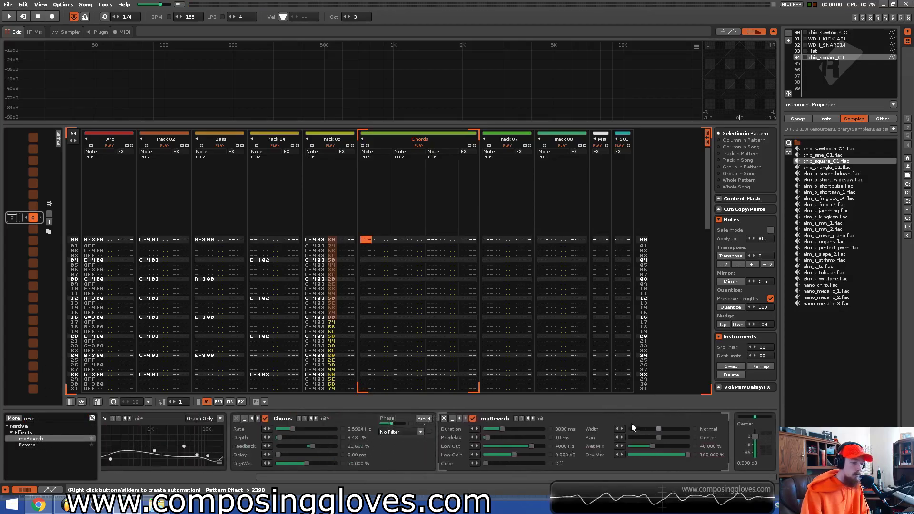
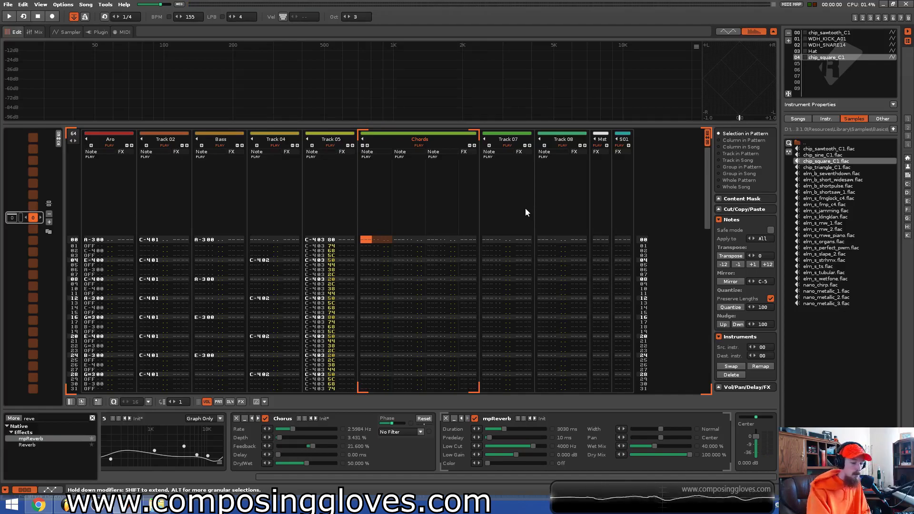
# Enter the chord E-5, A-4, C-5 across the three note columns at row 00 of Chords and play it back.
pyautogui.press('Escape')
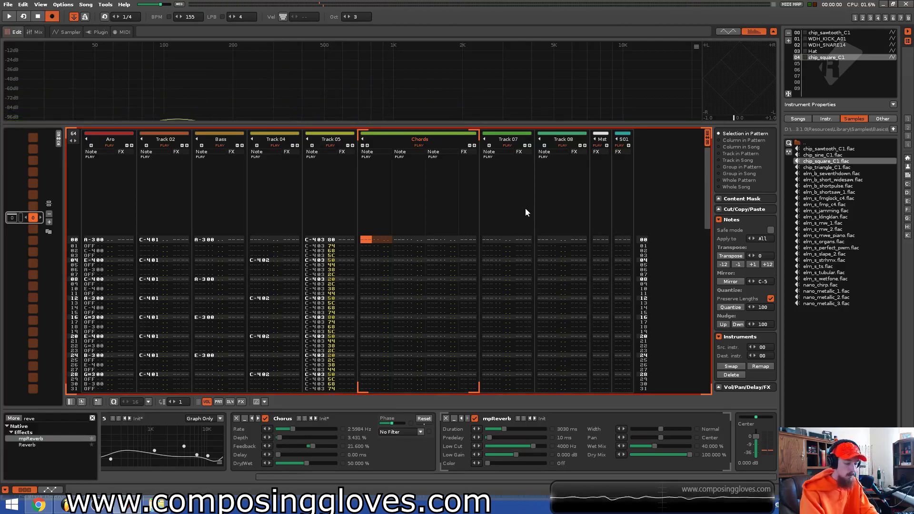
pyautogui.press('p')
pyautogui.press('y')
pyautogui.press('i')
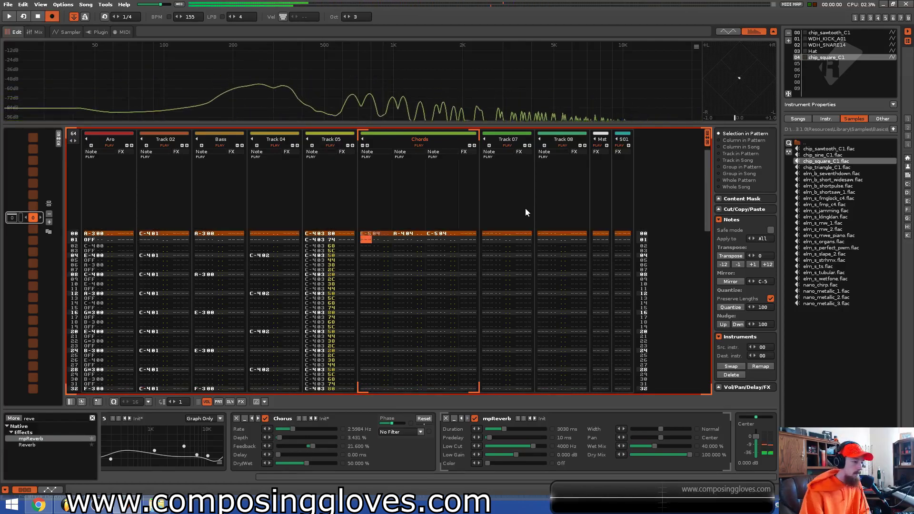
pyautogui.press('space')
pyautogui.press('space')
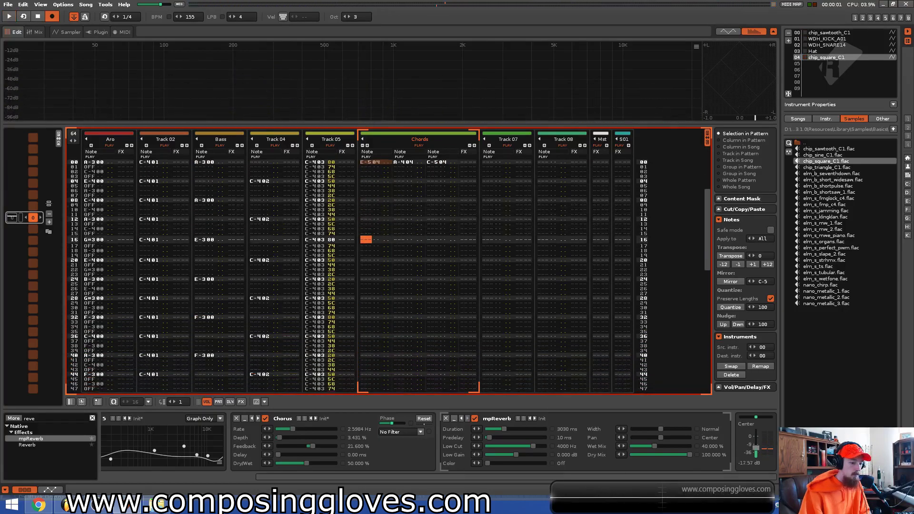
# During playback, set Chorus feedback to 0 %, mpReverb duration to about 3901 ms, low gain to about 2.4 dB and color to 1370 Hz.
pyautogui.press('space')
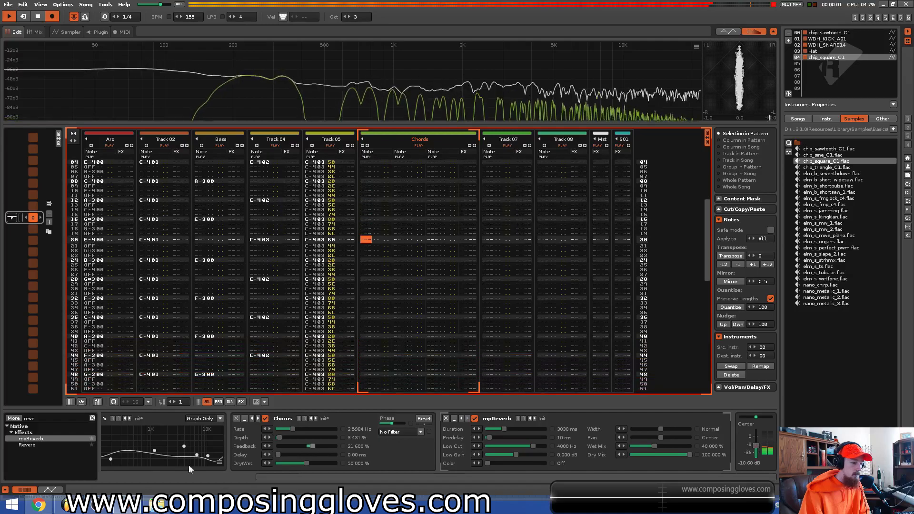
pyautogui.press('space')
pyautogui.moveTo(313, 447); pyautogui.dragTo(296, 430)
pyautogui.press('space')
pyautogui.moveTo(504, 430); pyautogui.dragTo(504, 430)
pyautogui.press('space')
pyautogui.press('space')
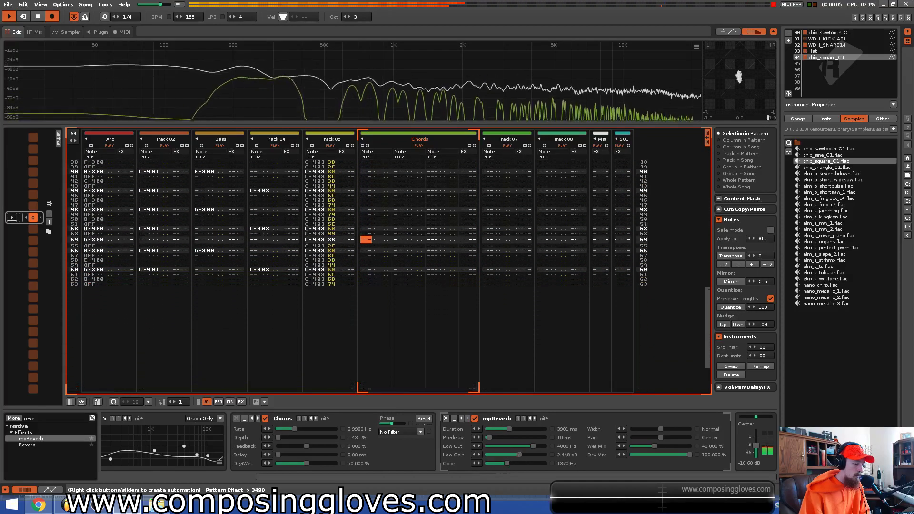
# Reshape the EQ 5 curve on Chords to roll off lows and highs, centring the middle band at about 350 Hz.
pyautogui.press('space')
pyautogui.moveTo(265, 477); pyautogui.dragTo(96, 471)
pyautogui.press('space')
pyautogui.moveTo(312, 459); pyautogui.dragTo(399, 447)
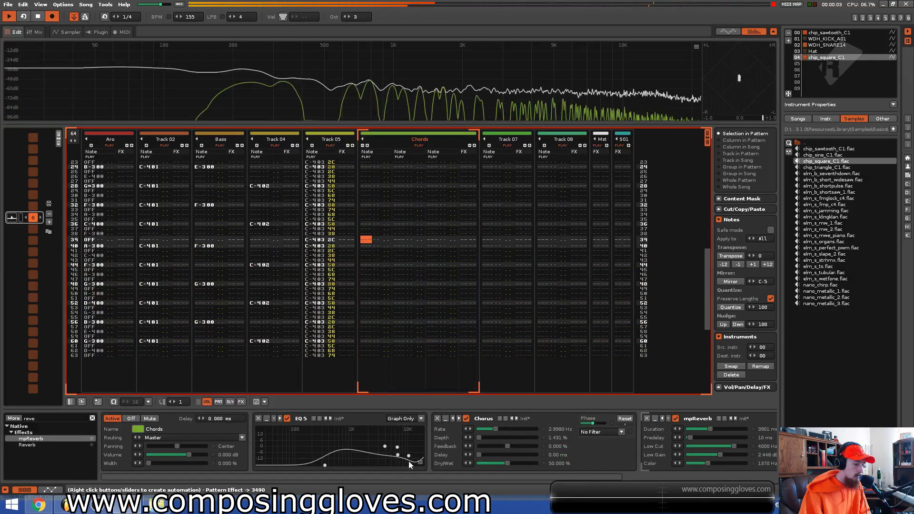
pyautogui.moveTo(324, 465); pyautogui.dragTo(295, 466)
pyautogui.moveTo(385, 446); pyautogui.dragTo(325, 451)
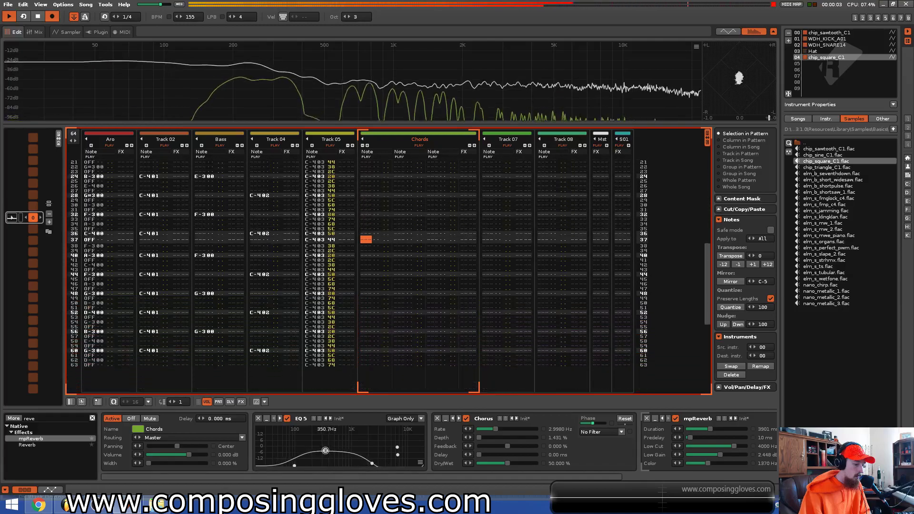
# Set the Chorus rate to about 5.28 Hz and depth to 13.2 %, check the effect chain and stop playback.
pyautogui.moveTo(495, 430)
pyautogui.mouseDown()
pyautogui.moveTo(533, 429)
pyautogui.moveTo(509, 430)
pyautogui.mouseUp()
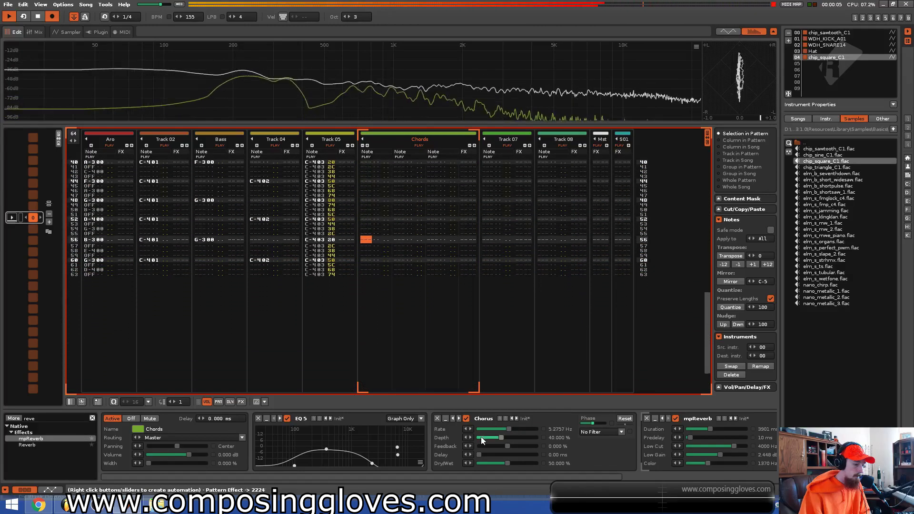
pyautogui.moveTo(499, 438); pyautogui.dragTo(485, 439)
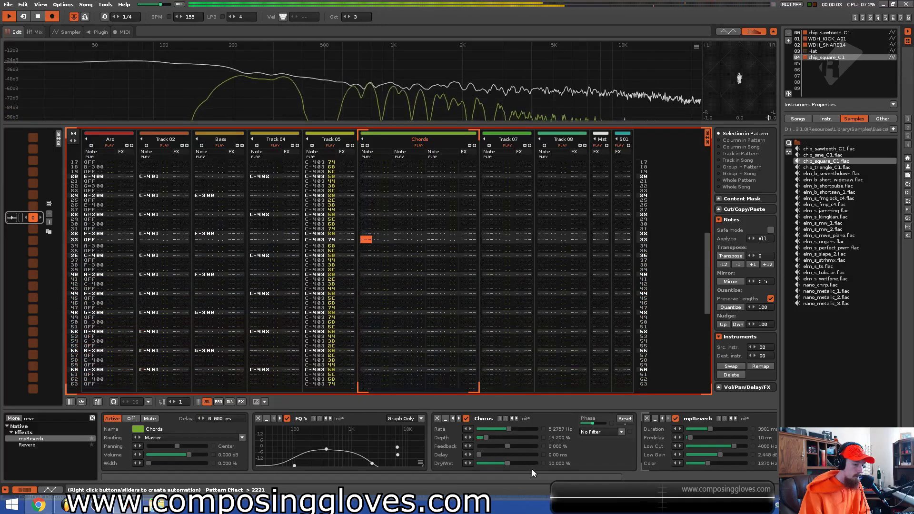
pyautogui.moveTo(532, 477); pyautogui.dragTo(687, 476)
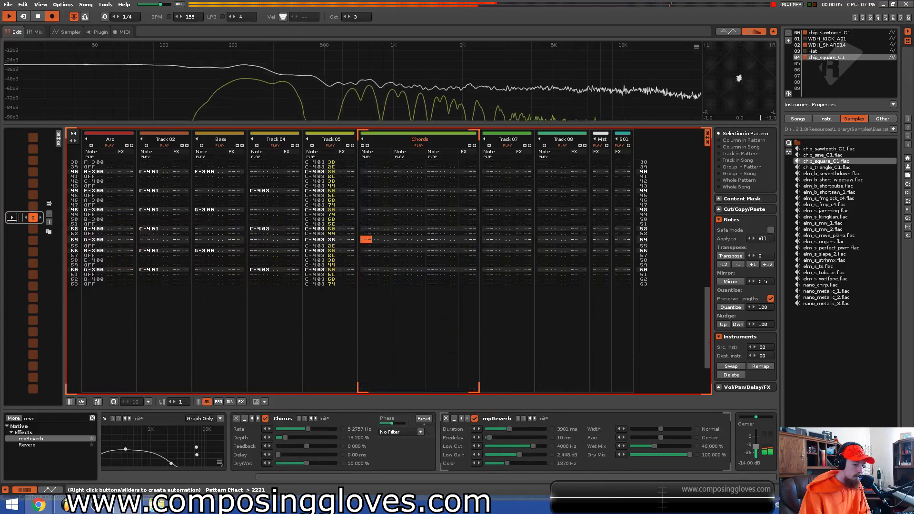
pyautogui.press('space')
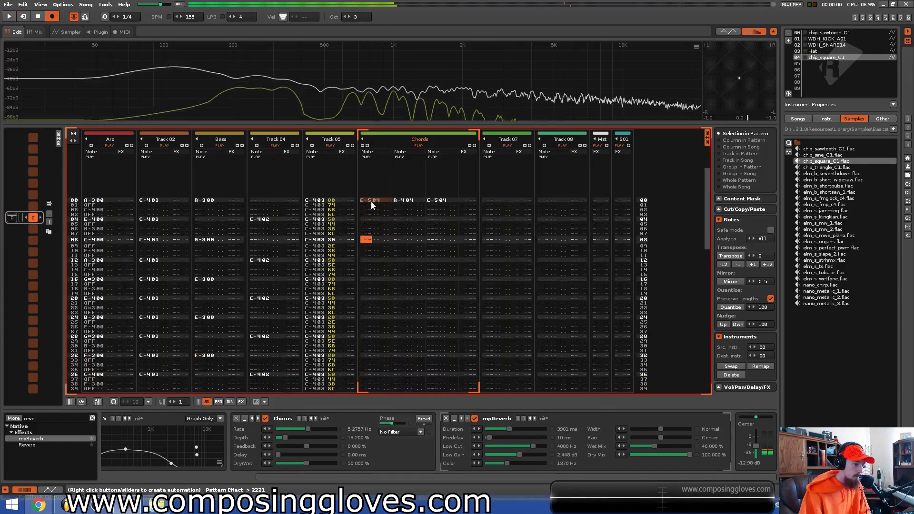
# Enter the chord E-5, B-4, G#4 across the three note columns at row 16 of the Chords track.
pyautogui.scroll(-1, 366, 247)
pyautogui.scroll(-4, 366, 247)
pyautogui.scroll(-2, 366, 247)
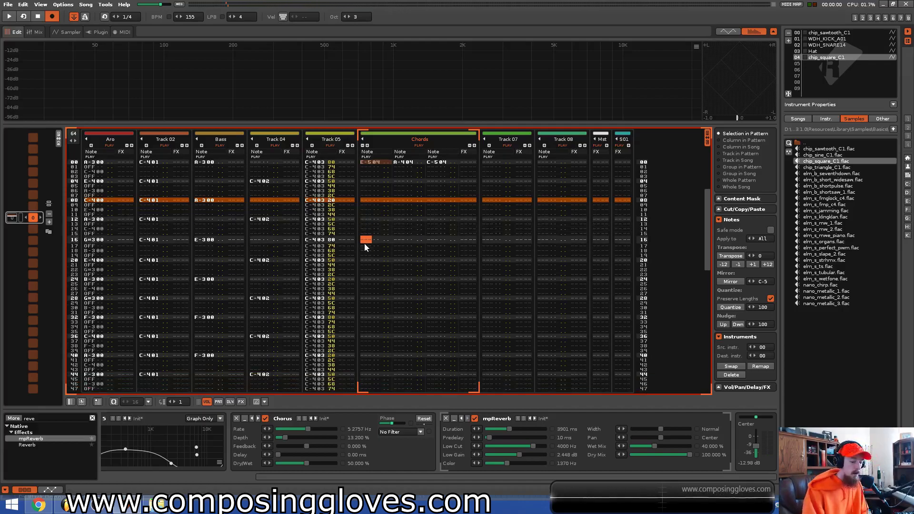
pyautogui.press('p')
pyautogui.press('u')
pyautogui.press('6')
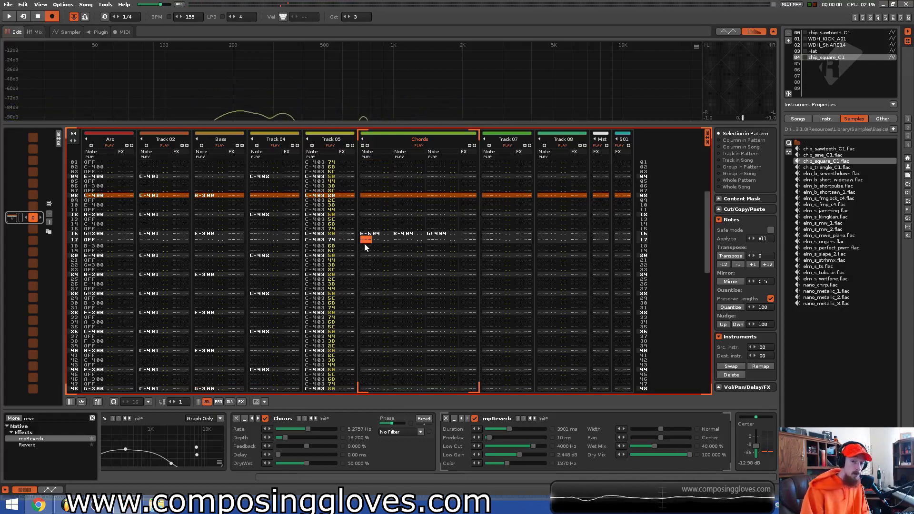
pyautogui.press('Up')
pyautogui.press('Right')
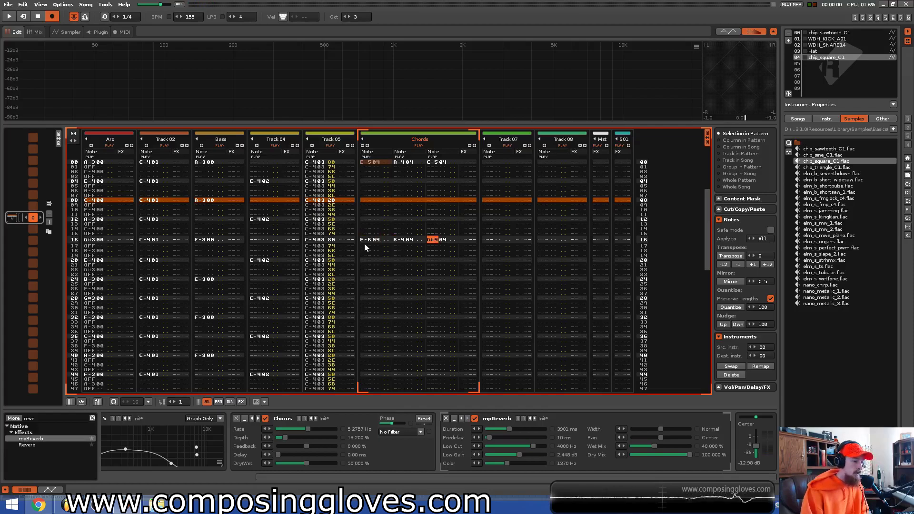
# Enter the chord F-5, C-5, A-4 across the three note columns at row 32 of the Chords track.
pyautogui.press('Down')
pyautogui.press('Down')
pyautogui.press('Down')
pyautogui.press('Down')
pyautogui.press('Down')
pyautogui.press('Down')
pyautogui.press('Down')
pyautogui.press('Down')
pyautogui.press('Down')
pyautogui.press('Down')
pyautogui.press('Down')
pyautogui.press('Down')
pyautogui.press('Down')
pyautogui.press('Down')
pyautogui.press('Down')
pyautogui.press('Down')
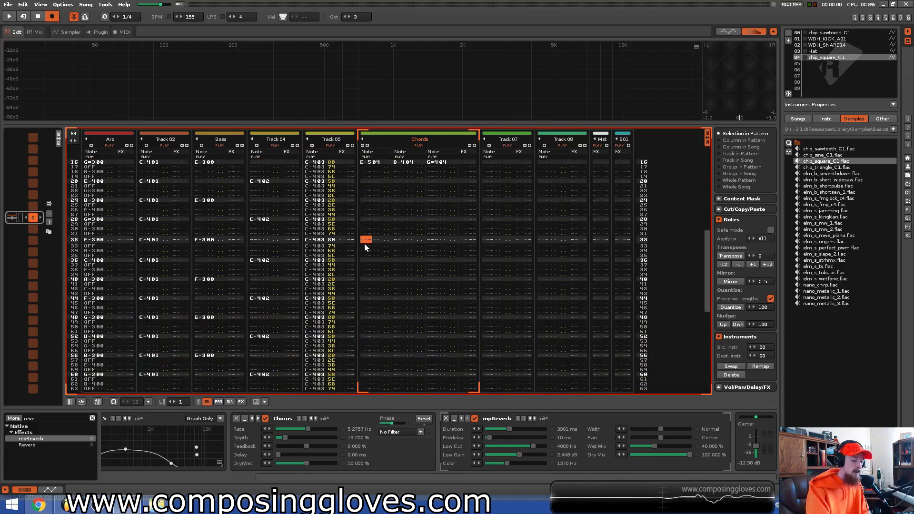
pyautogui.press('[')
pyautogui.press('i')
pyautogui.press('y')
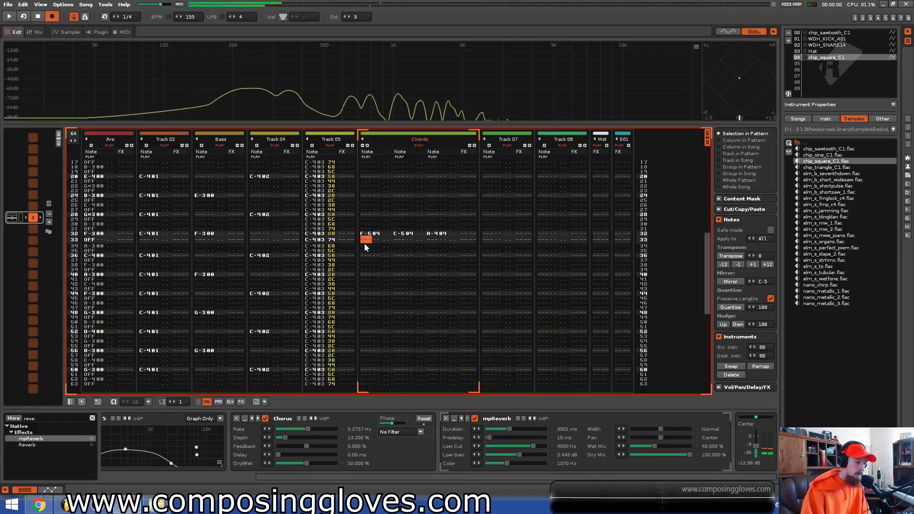
# Enter the chord D-5, B-4, G-4 across the three note columns at row 48 of the Chords track.
pyautogui.press('Down')
pyautogui.press('Down')
pyautogui.press('Down')
pyautogui.press('Down')
pyautogui.press('Down')
pyautogui.press('Down')
pyautogui.press('Down')
pyautogui.press('Down')
pyautogui.press('Down')
pyautogui.press('Down')
pyautogui.press('Down')
pyautogui.press('Down')
pyautogui.press('Down')
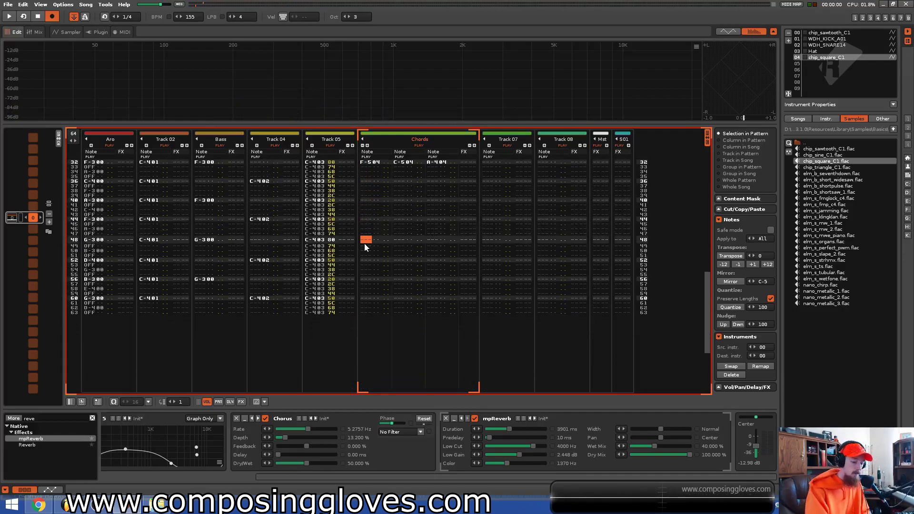
pyautogui.press('o')
pyautogui.press('u')
pyautogui.press('t')
# Play the pattern from near its start, move the Chords EQ 5 high band to about 8345 Hz, and stop playback.
pyautogui.press('Up')
pyautogui.press('Up')
pyautogui.press('Up')
pyautogui.press('Up')
pyautogui.press('Up')
pyautogui.press('Up')
pyautogui.press('Up')
pyautogui.press('Up')
pyautogui.press('Up')
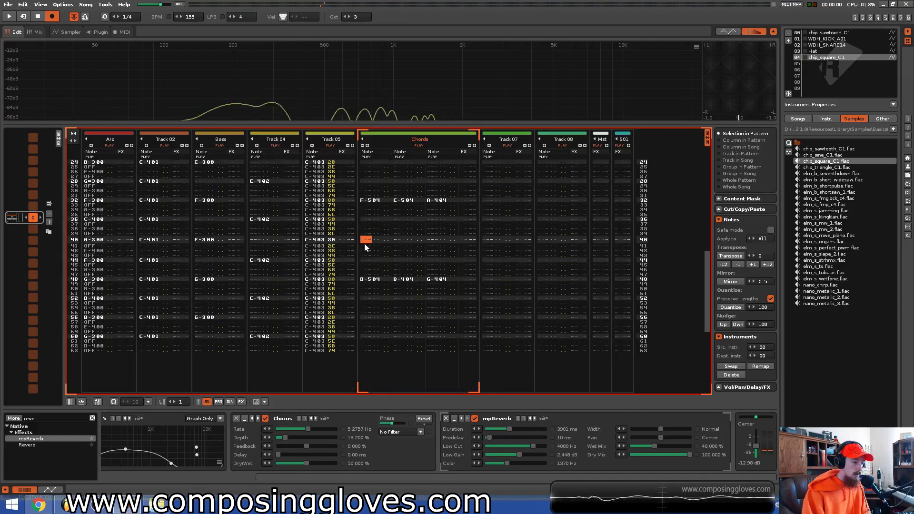
pyautogui.press('Up')
pyautogui.press('Up')
pyautogui.press('Up')
pyautogui.press('Up')
pyautogui.press('Up')
pyautogui.press('Up')
pyautogui.press('Up')
pyautogui.press('Up')
pyautogui.press('Up')
pyautogui.press('Up')
pyautogui.press('Up')
pyautogui.press('Up')
pyautogui.press('Up')
pyautogui.press('Up')
pyautogui.press('Up')
pyautogui.press('Up')
pyautogui.press('Up')
pyautogui.press('Up')
pyautogui.press('Up')
pyautogui.press('Up')
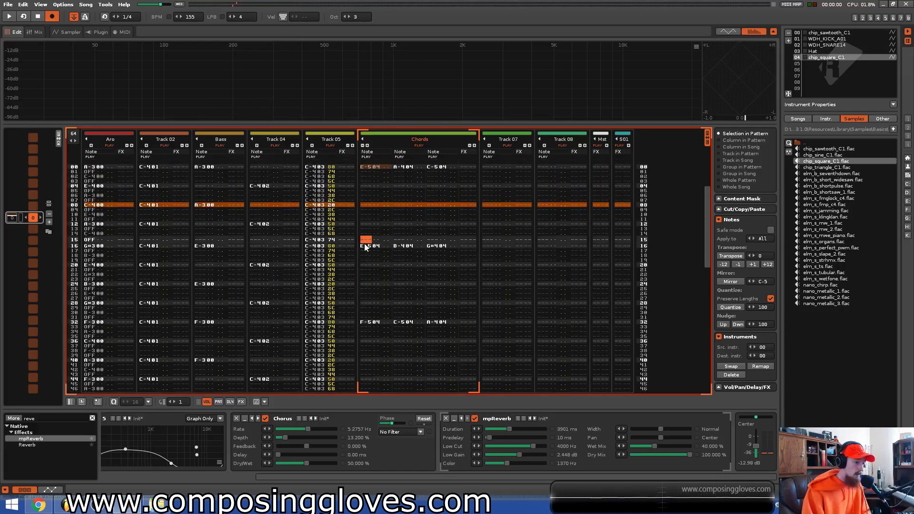
pyautogui.press('space')
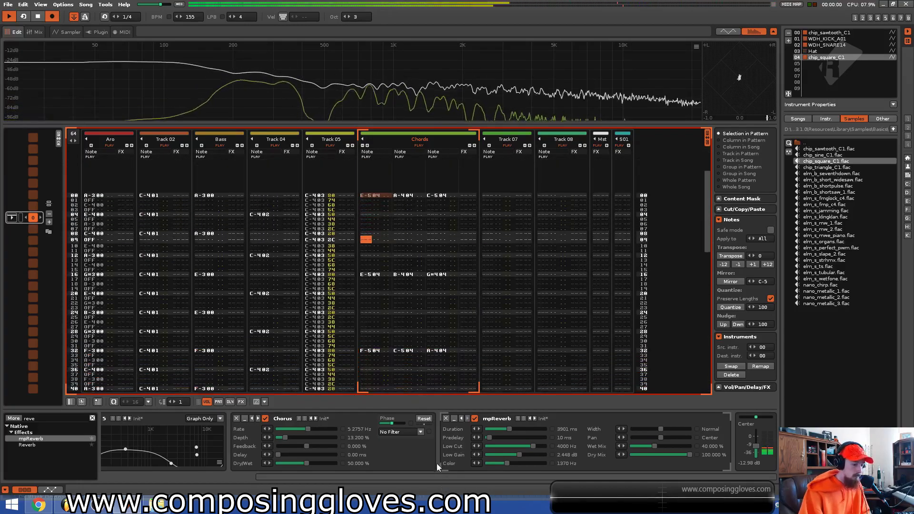
pyautogui.moveTo(430, 478); pyautogui.dragTo(316, 457)
pyautogui.moveTo(372, 463); pyautogui.dragTo(384, 458)
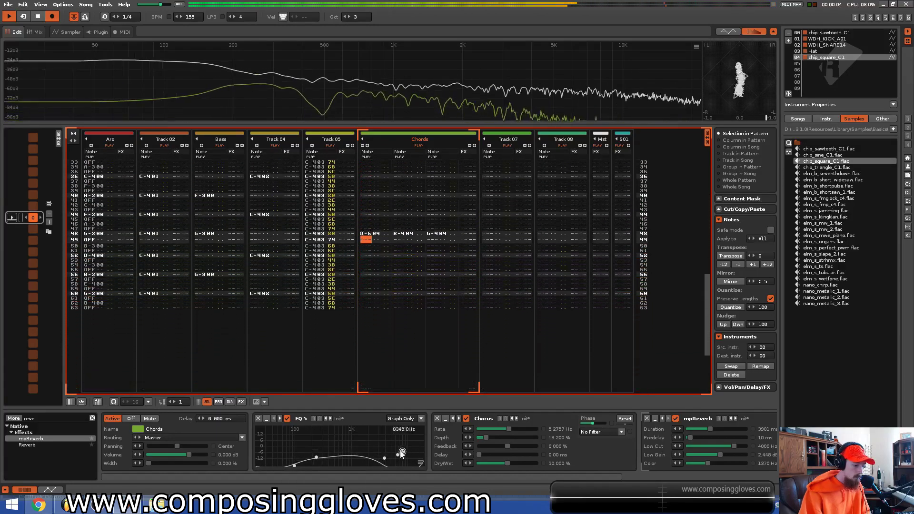
pyautogui.press('space')
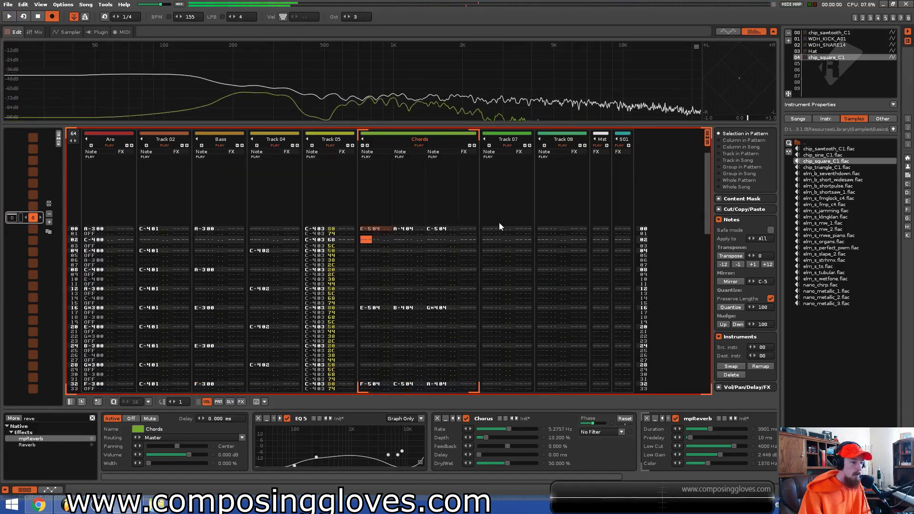
# For Track 07, load chip_triangle_C1.flac into empty instrument slot 05 and transpose the sample by 36 st.
pyautogui.click(501, 147)
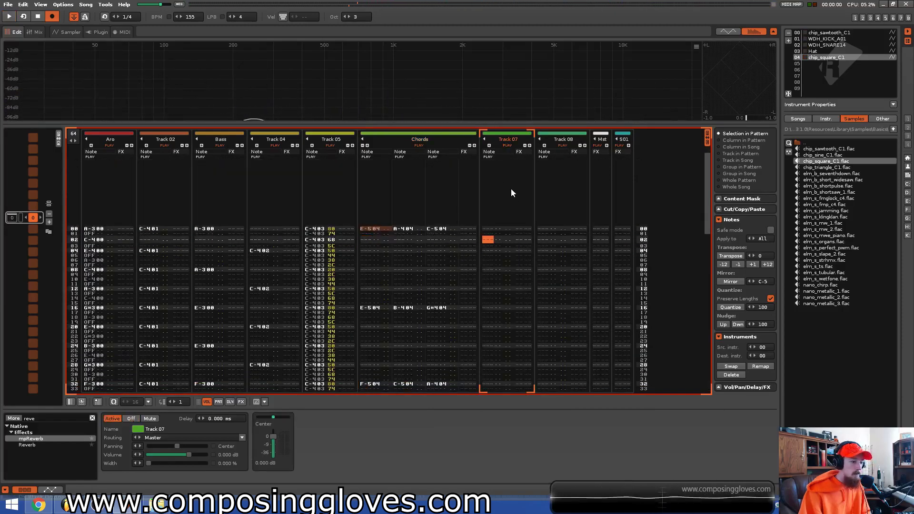
pyautogui.hotkey('alt', 'Down')
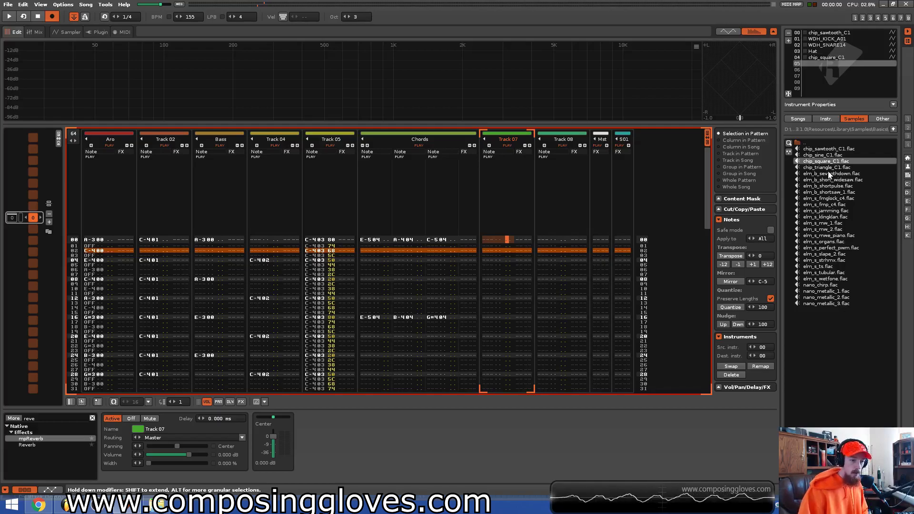
pyautogui.doubleClick(828, 167)
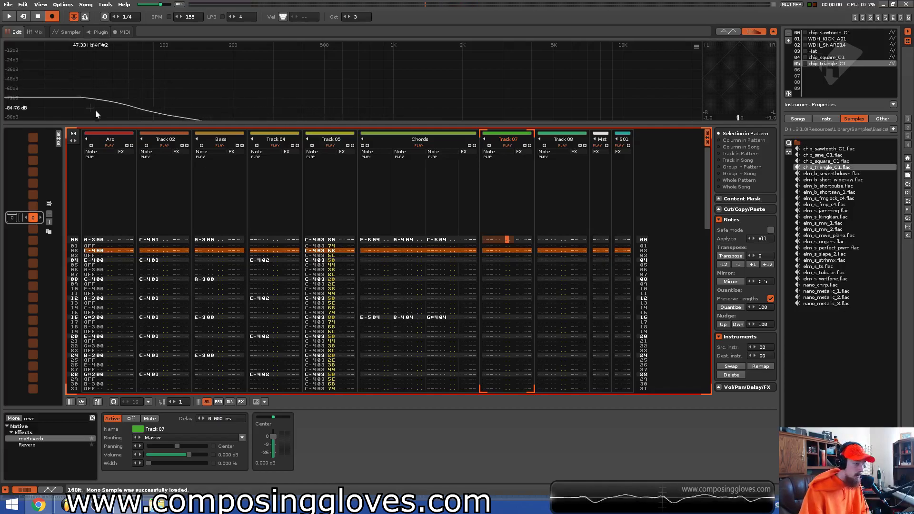
pyautogui.press('F3')
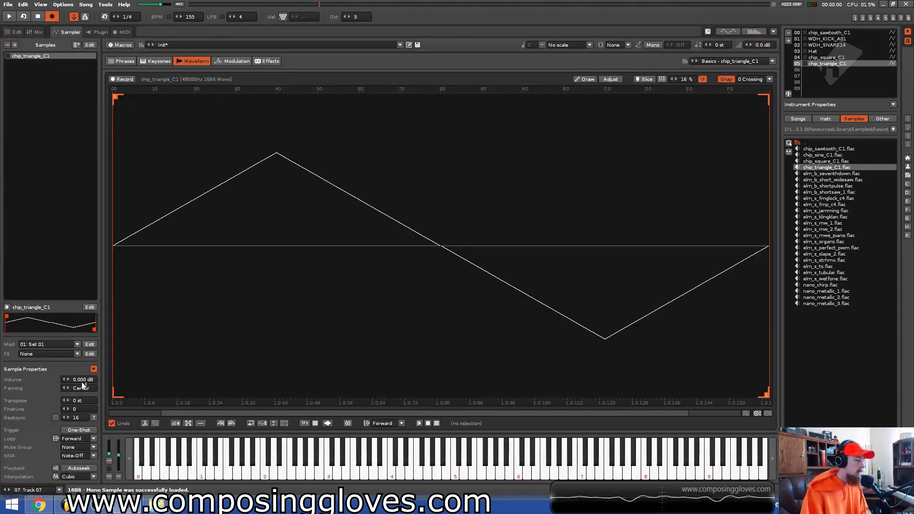
pyautogui.write('36')
pyautogui.press('Return')
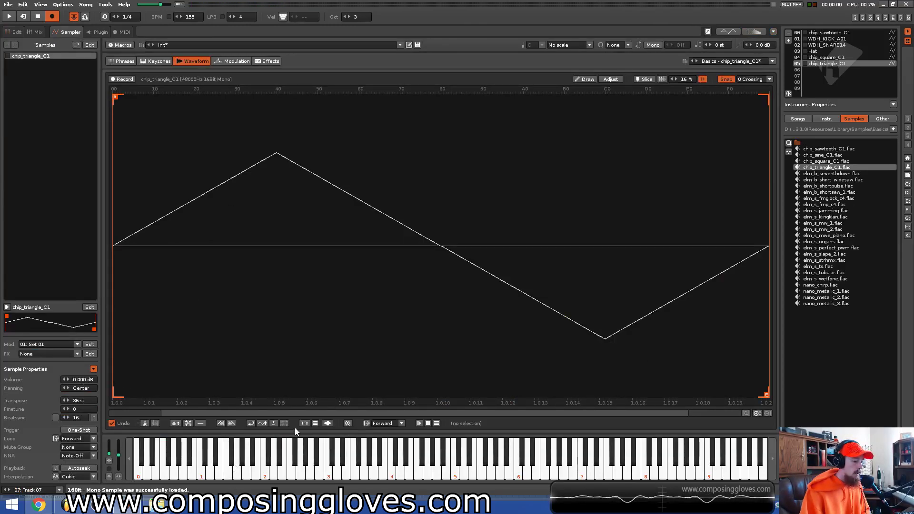
# Add a volume AHDSR to the triangle instrument with no attack, about 315 ms decay, zero sustain and about 1.007 s release.
pyautogui.click(233, 61)
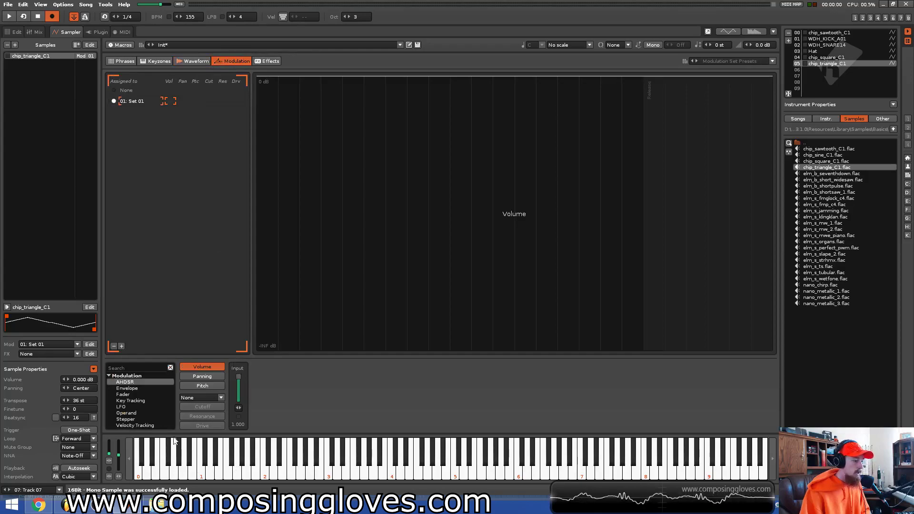
pyautogui.doubleClick(141, 381)
pyautogui.moveTo(318, 379); pyautogui.dragTo(326, 417)
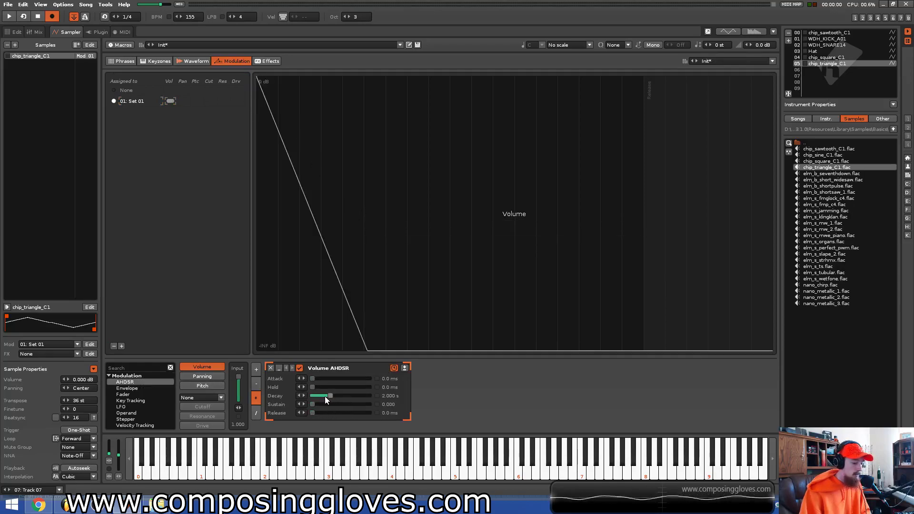
pyautogui.moveTo(330, 396)
pyautogui.mouseDown()
pyautogui.moveTo(313, 413)
pyautogui.moveTo(327, 411)
pyautogui.mouseUp()
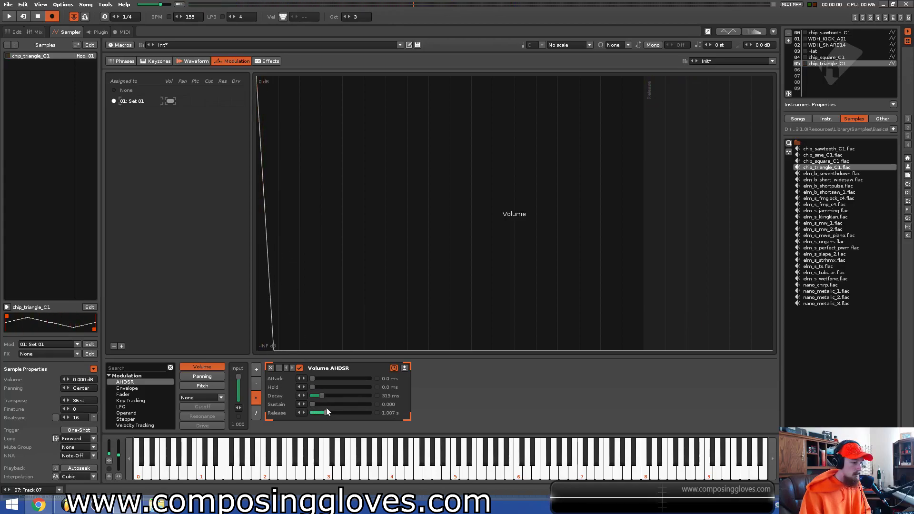
pyautogui.press('KP_Divide')
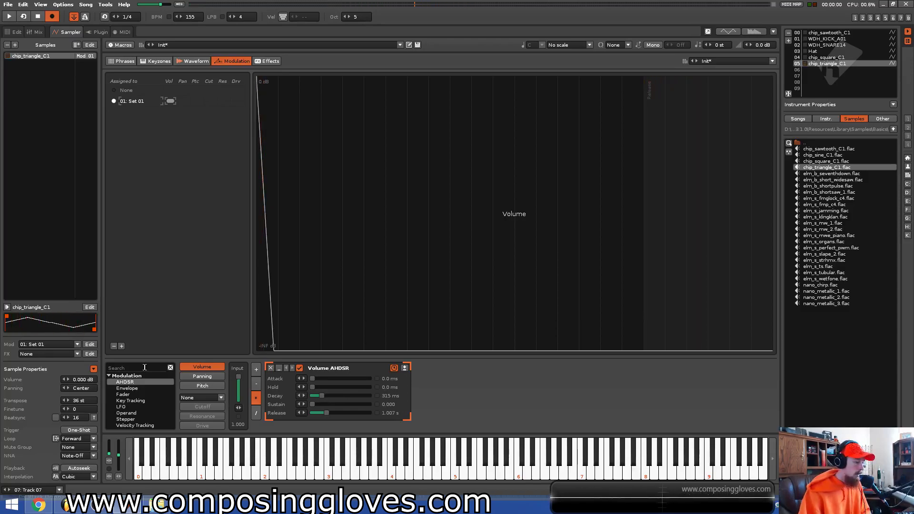
pyautogui.click(217, 385)
pyautogui.doubleClick(155, 382)
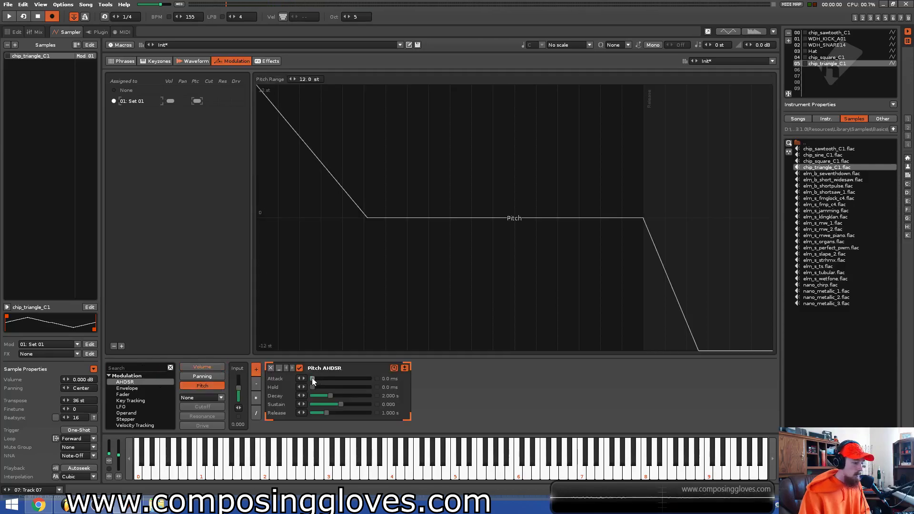
pyautogui.moveTo(343, 405); pyautogui.dragTo(333, 405)
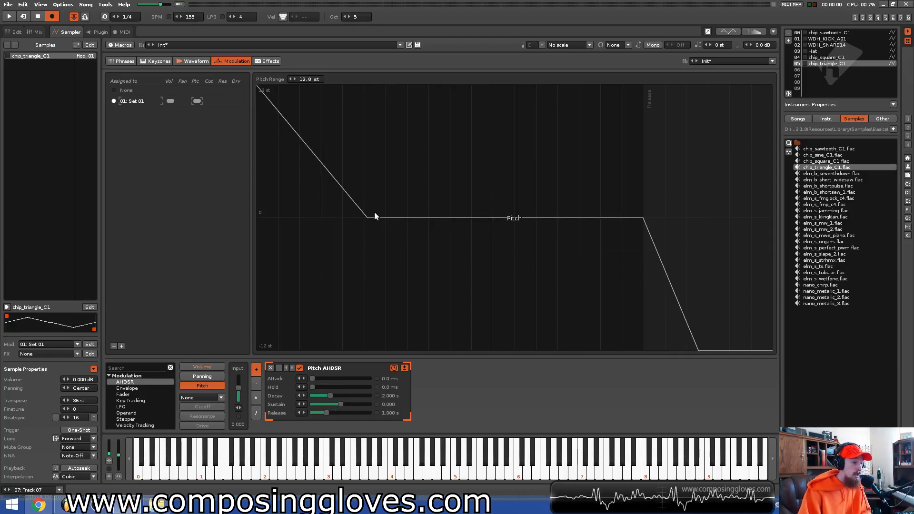
pyautogui.press('z')
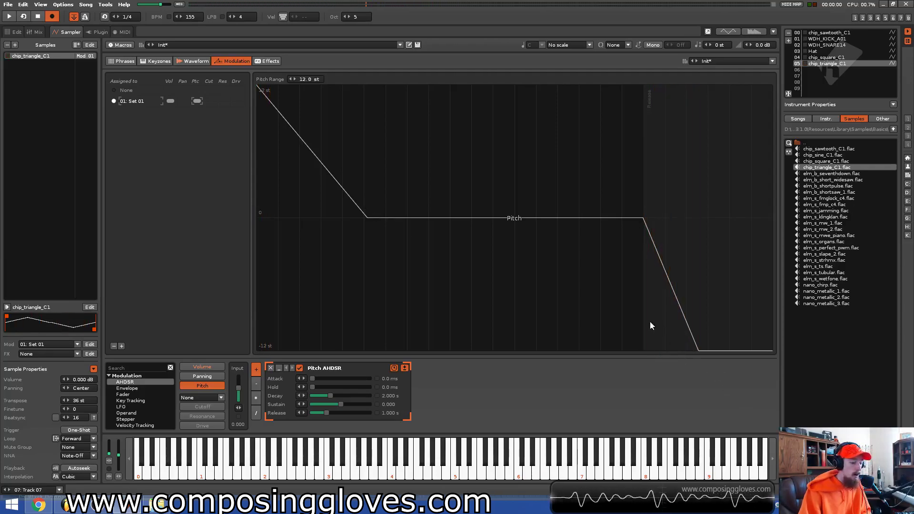
pyautogui.moveTo(329, 393); pyautogui.dragTo(317, 399)
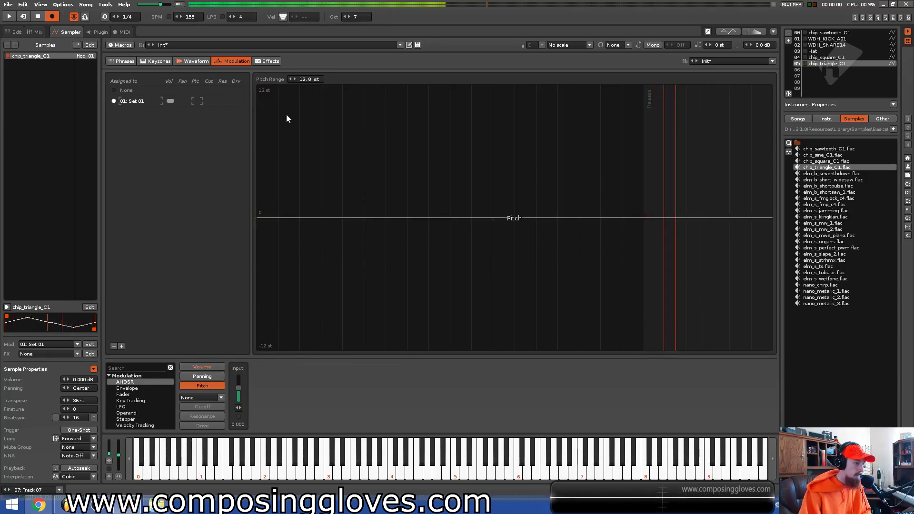
# Lower the keyboard octave to 5, add mpReverb to Track 07 and audition it with the duration at about 5010 ms.
pyautogui.press('KP_Divide')
pyautogui.press('KP_Divide')
pyautogui.press('r')
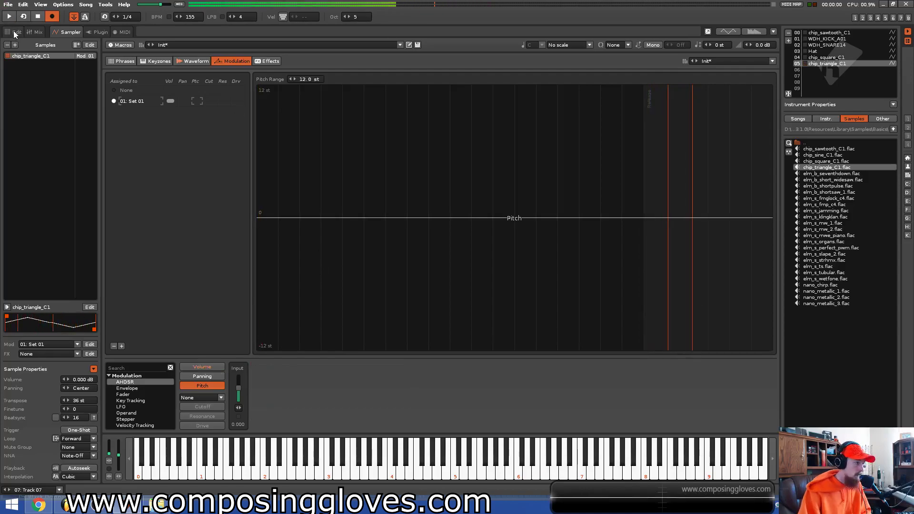
pyautogui.press('F2')
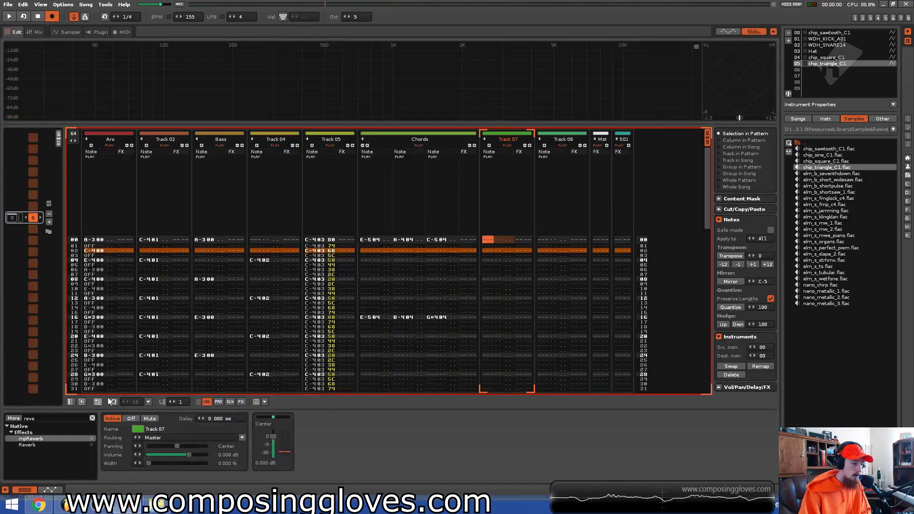
pyautogui.doubleClick(62, 437)
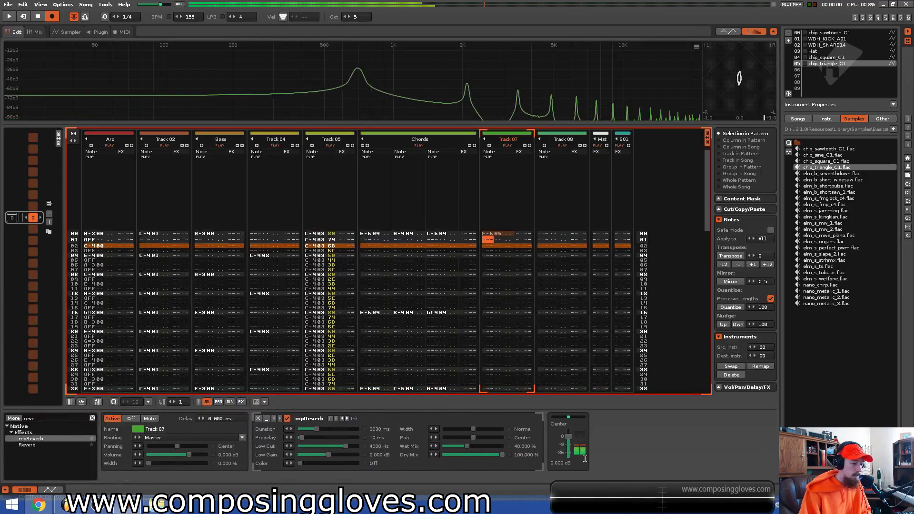
pyautogui.moveTo(316, 429); pyautogui.dragTo(328, 429)
pyautogui.press('r')
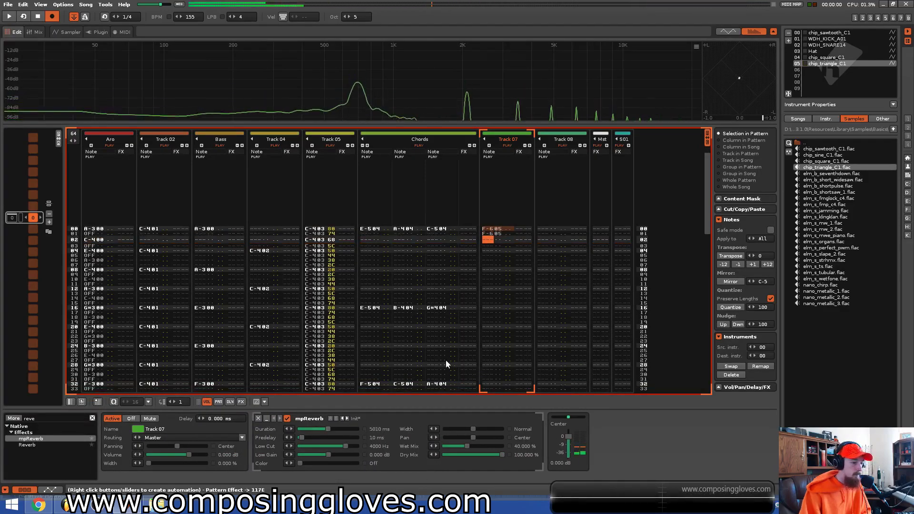
pyautogui.press('space')
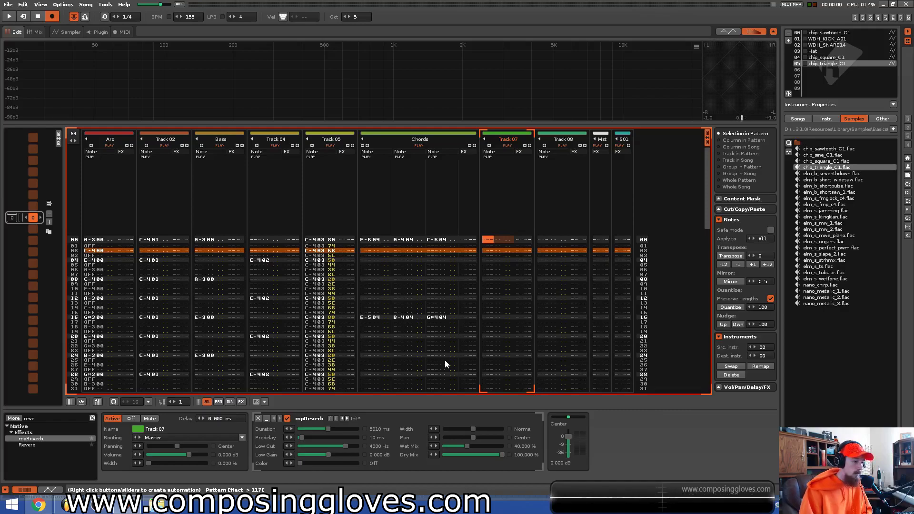
# Enter the melody notes A-6 at row 00 and C-7 at row 10 of Track 07.
pyautogui.press('i')
pyautogui.press('y')
pyautogui.press('Down')
pyautogui.press('Down')
pyautogui.press('Down')
pyautogui.press('Down')
pyautogui.press('Down')
pyautogui.press('Down')
pyautogui.press('Down')
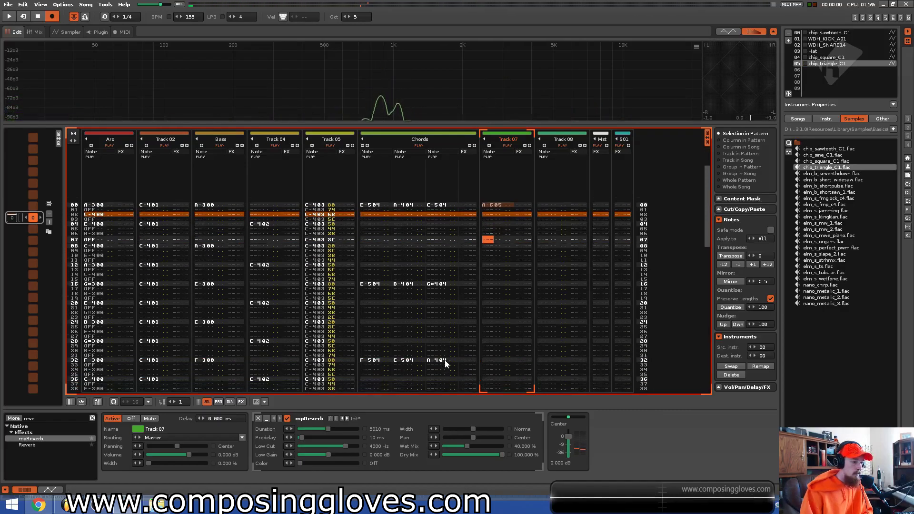
pyautogui.press('Down')
pyautogui.press('Down')
pyautogui.press('i')
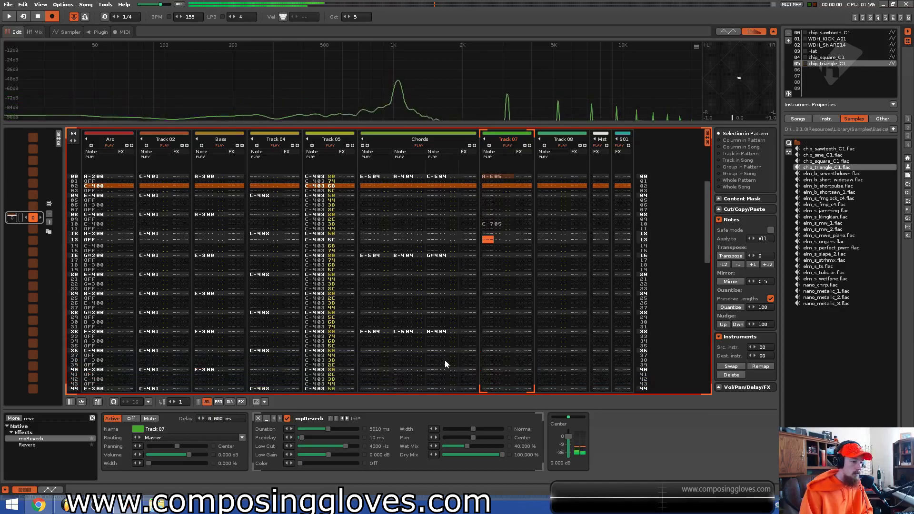
# Try G#6 and F-6 at row 16 of Track 07, and settle on E-6 there.
pyautogui.press('Down')
pyautogui.press('Down')
pyautogui.press('Down')
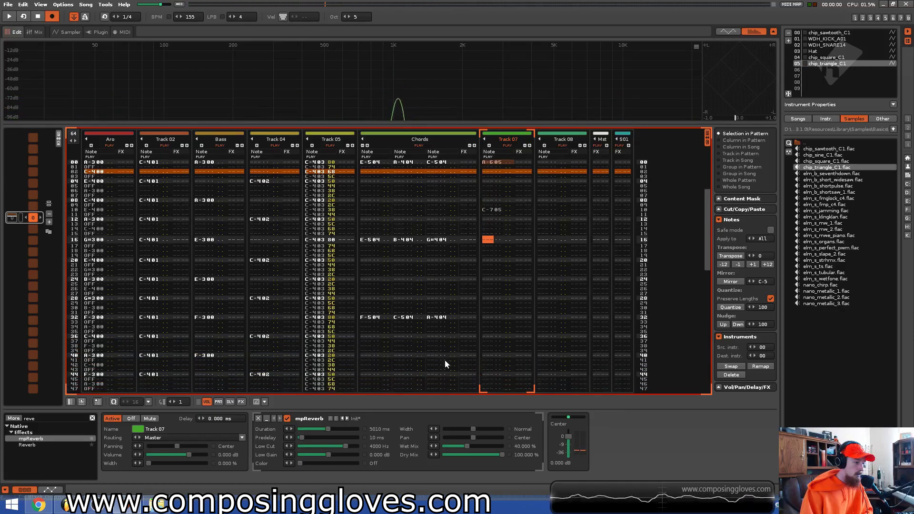
pyautogui.press('5')
pyautogui.press('Up')
pyautogui.press('t')
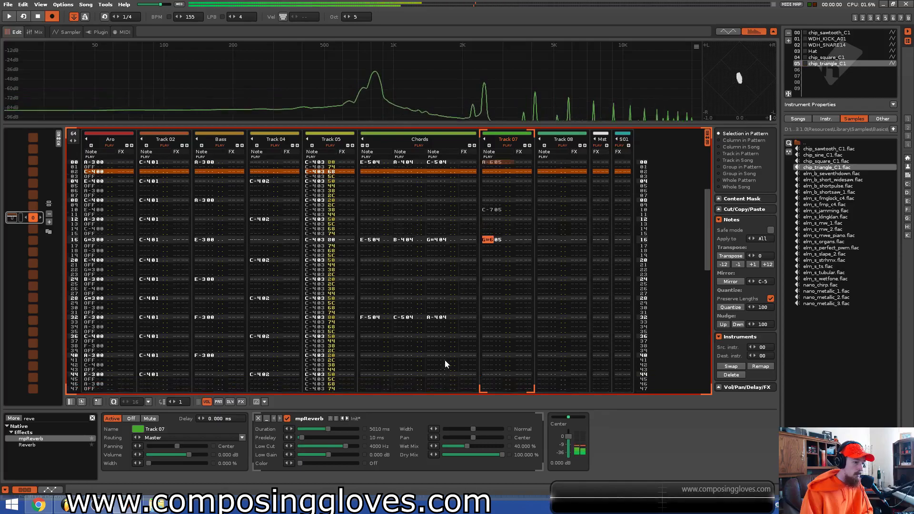
pyautogui.press('Up')
pyautogui.press('r')
pyautogui.press('Up')
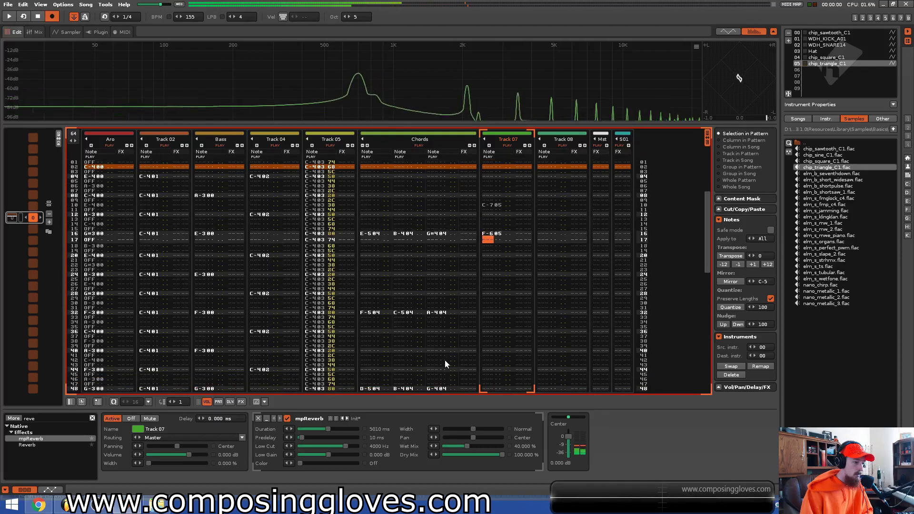
pyautogui.press('e')
# Play the pattern briefly, then add E-6 at row 28 and G-6 at row 30 of Track 07.
pyautogui.press('space')
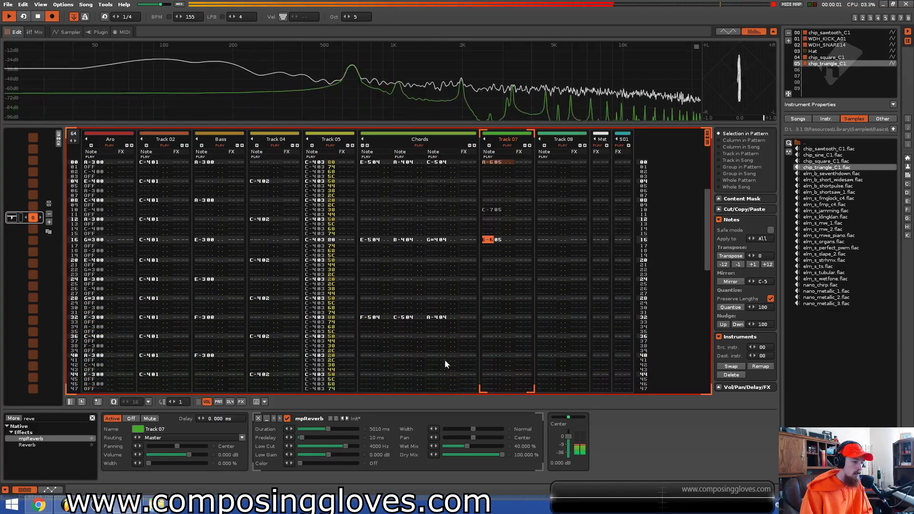
pyautogui.press('space')
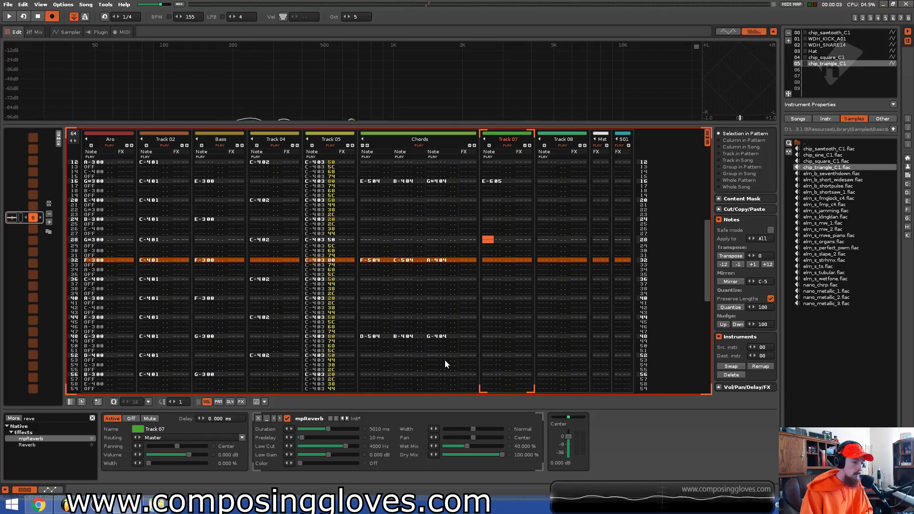
pyautogui.press('y')
pyautogui.press('Up')
pyautogui.press('e')
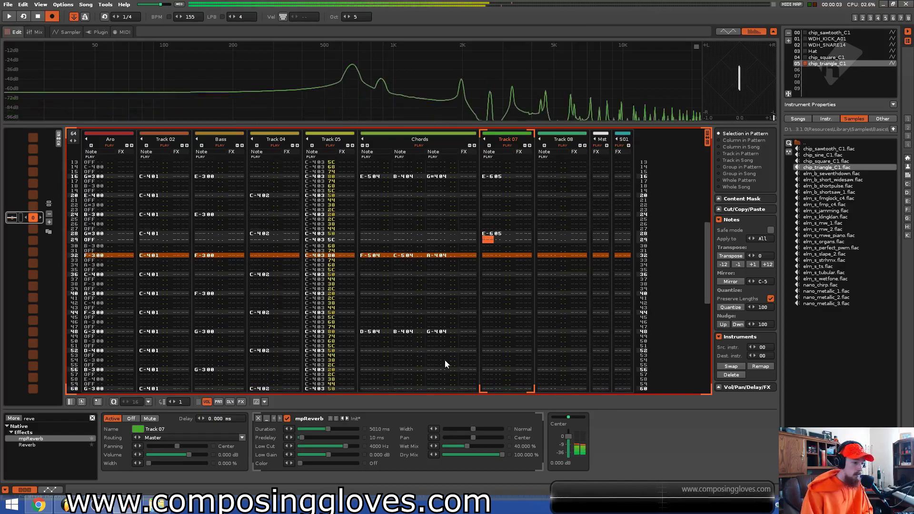
pyautogui.press('Down')
pyautogui.press('t')
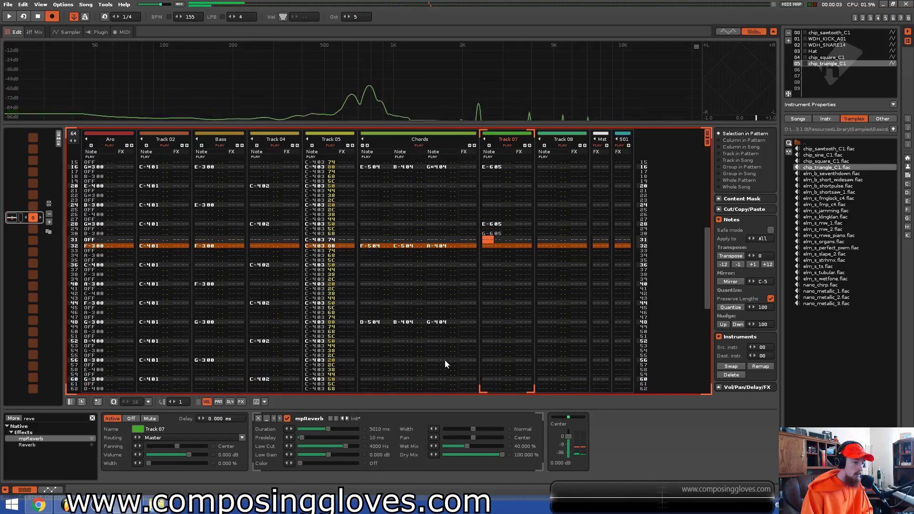
# Enter F-6 at row 32 and A-6 at row 40 of Track 07.
pyautogui.press('Down')
pyautogui.press('e')
pyautogui.press('Up')
pyautogui.press('r')
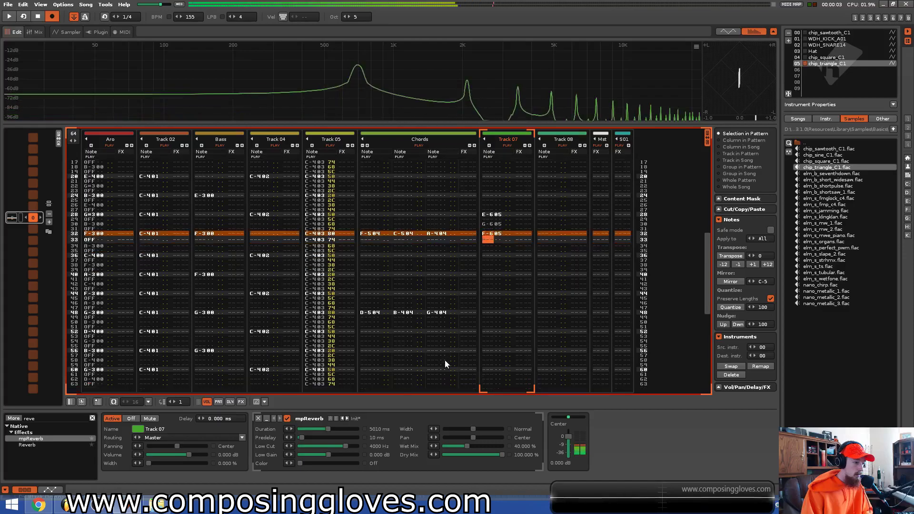
pyautogui.press('Down')
pyautogui.press('Down')
pyautogui.press('Down')
pyautogui.press('Down')
pyautogui.press('Down')
pyautogui.press('Down')
pyautogui.press('Down')
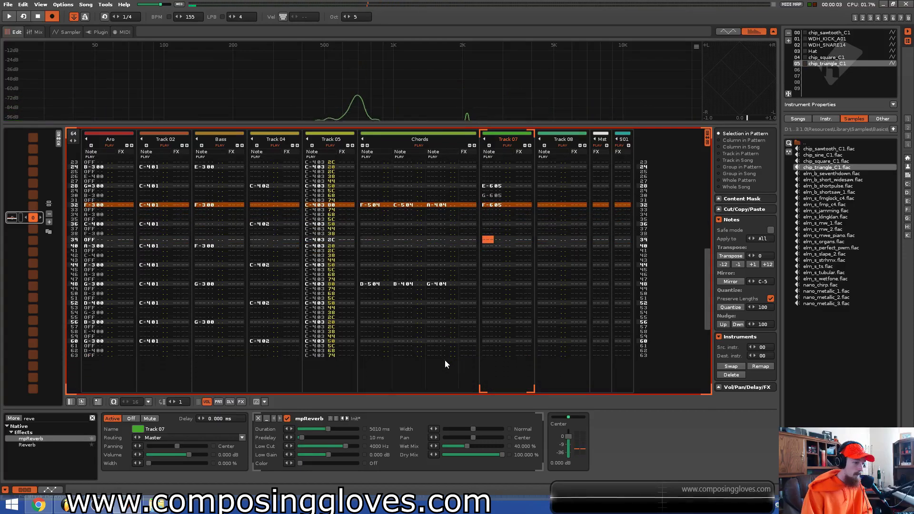
pyautogui.press('y')
# Continue the Track 07 melody with G-6 at row 44, F-6 at row 48 and D-6 at row 52.
pyautogui.press('Down')
pyautogui.press('Down')
pyautogui.press('Down')
pyautogui.press('t')
pyautogui.press('Down')
pyautogui.press('Down')
pyautogui.press('Down')
pyautogui.press('r')
pyautogui.press('Down')
pyautogui.press('Down')
pyautogui.press('Down')
pyautogui.press('e')
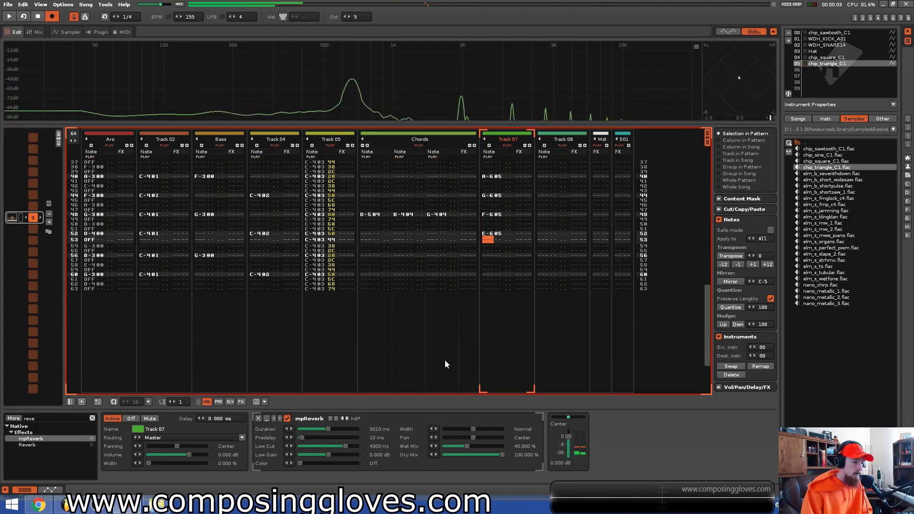
pyautogui.press('Up')
pyautogui.press('w')
# Play the pattern and move the G-6 in Track 07 from row 44 to row 46.
pyautogui.press('Down')
pyautogui.press('Down')
pyautogui.press('Down')
pyautogui.press('Down')
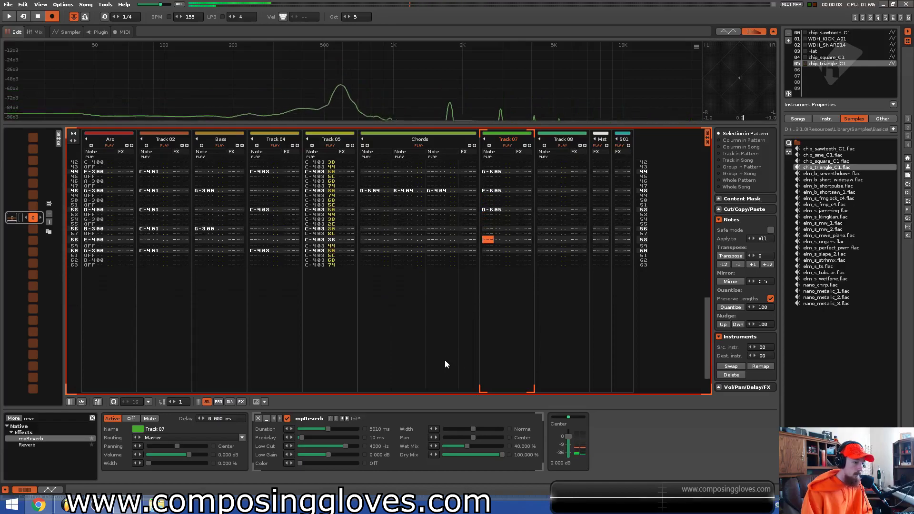
pyautogui.press('space')
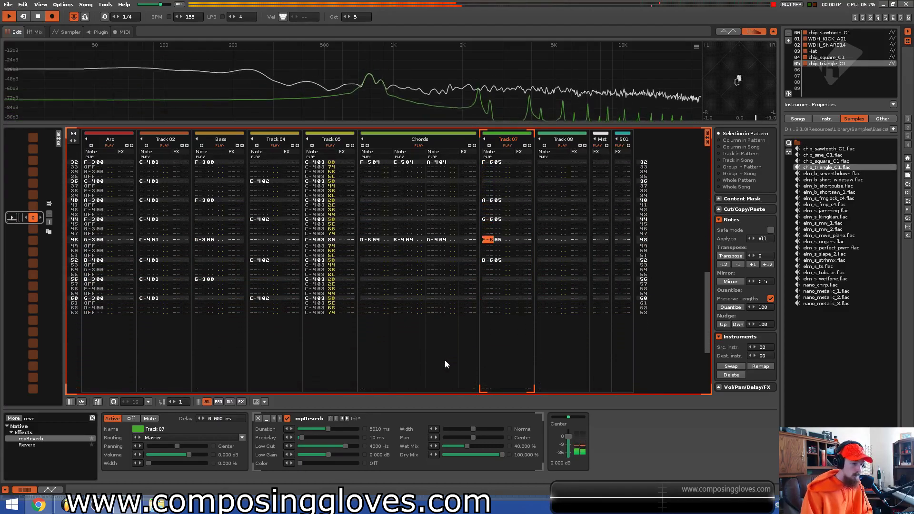
pyautogui.press('space')
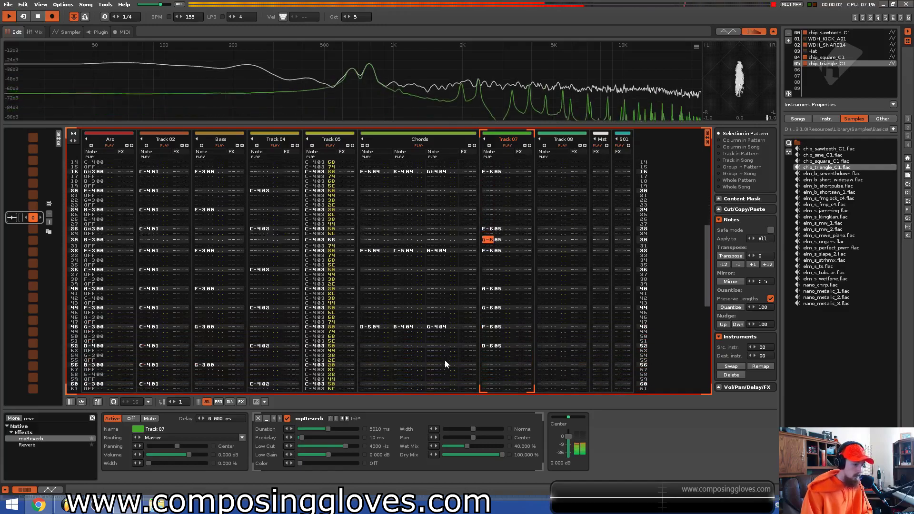
pyautogui.press('space')
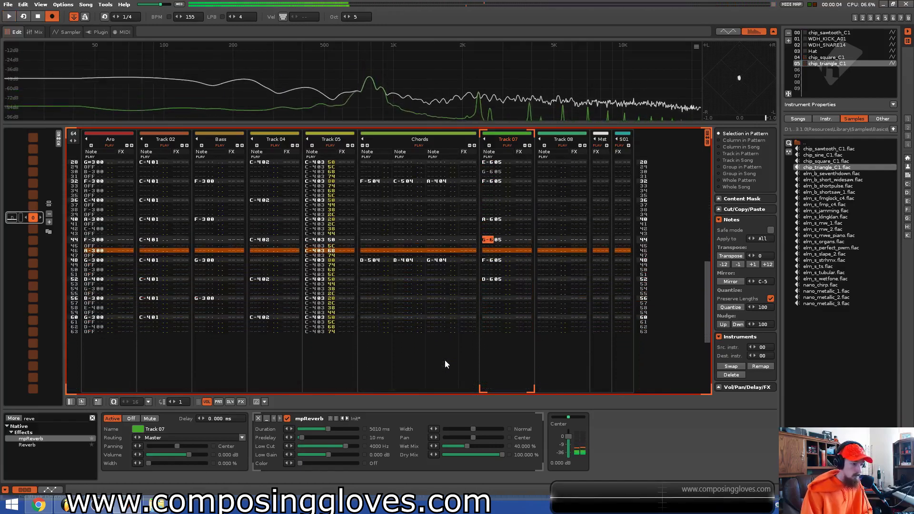
pyautogui.press('Up')
pyautogui.press('Delete')
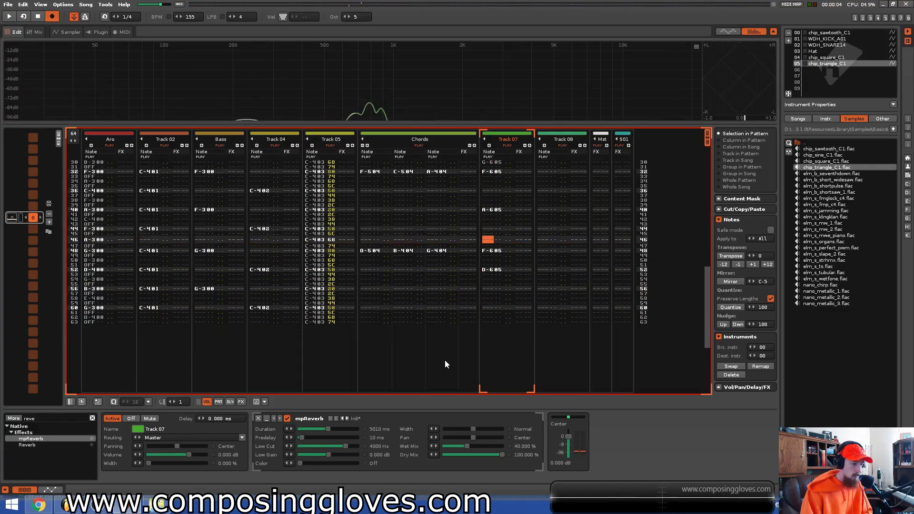
pyautogui.press('Down')
pyautogui.press('y')
pyautogui.press('Up')
pyautogui.press('t')
# Play the pattern to audition Track 07 with G-6 at row 46.
pyautogui.press('Up')
pyautogui.press('Up')
pyautogui.press('Up')
pyautogui.press('Up')
pyautogui.press('Up')
pyautogui.press('Up')
pyautogui.press('Up')
pyautogui.press('Up')
pyautogui.press('Up')
pyautogui.press('Up')
pyautogui.press('Up')
pyautogui.press('Up')
pyautogui.press('Up')
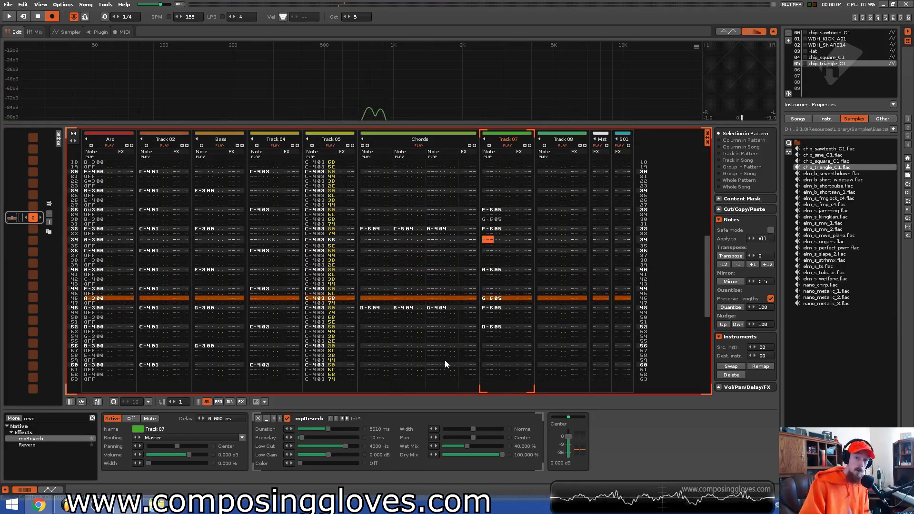
pyautogui.press('space')
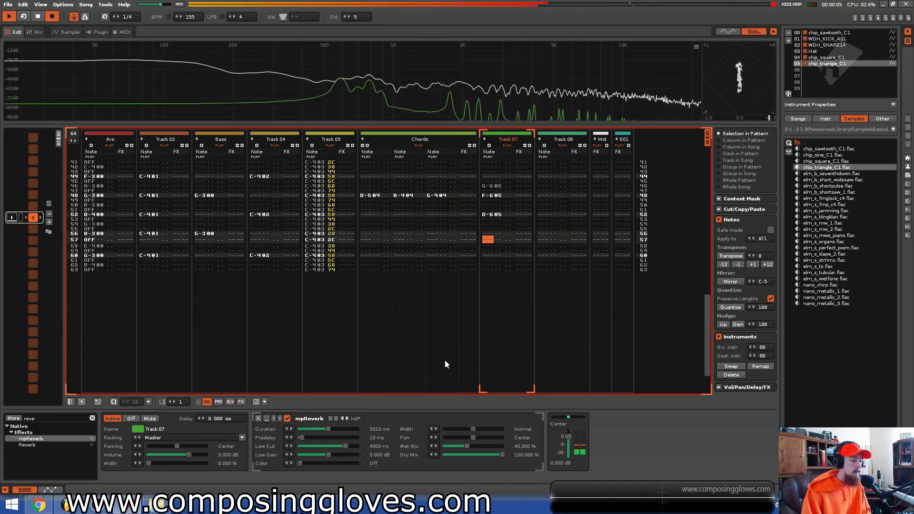
# Try A-6 at row 52 of Track 07, and settle on E-6 there.
pyautogui.press('Up')
pyautogui.press('u')
pyautogui.press('Up')
pyautogui.press('y')
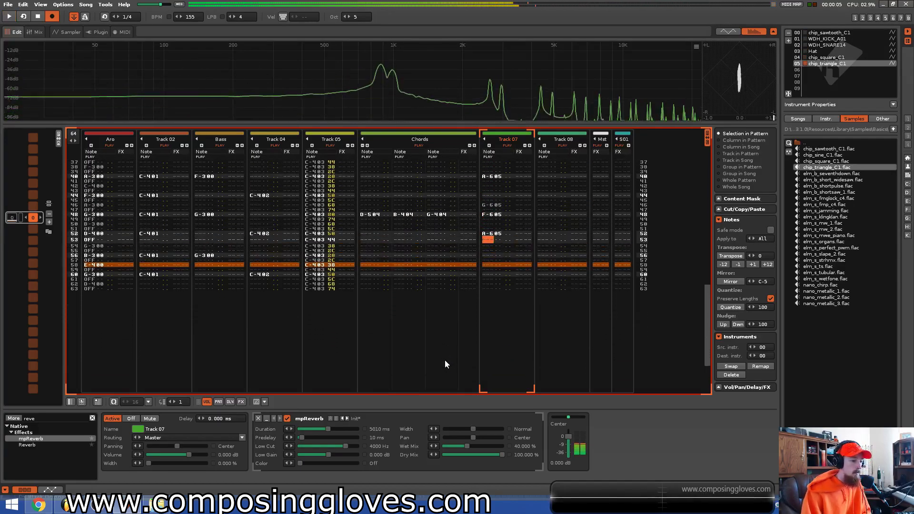
pyautogui.press('Up')
pyautogui.press('e')
pyautogui.press('Up')
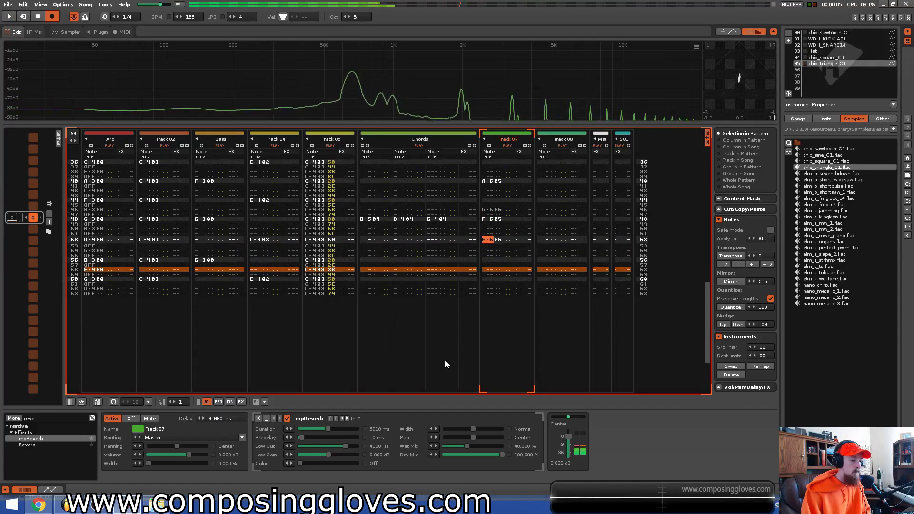
# Play back the pattern to hear the melody with the new note at row 52.
pyautogui.press('Up')
pyautogui.press('Up')
pyautogui.press('Up')
pyautogui.press('Up')
pyautogui.press('Up')
pyautogui.press('Up')
pyautogui.press('Up')
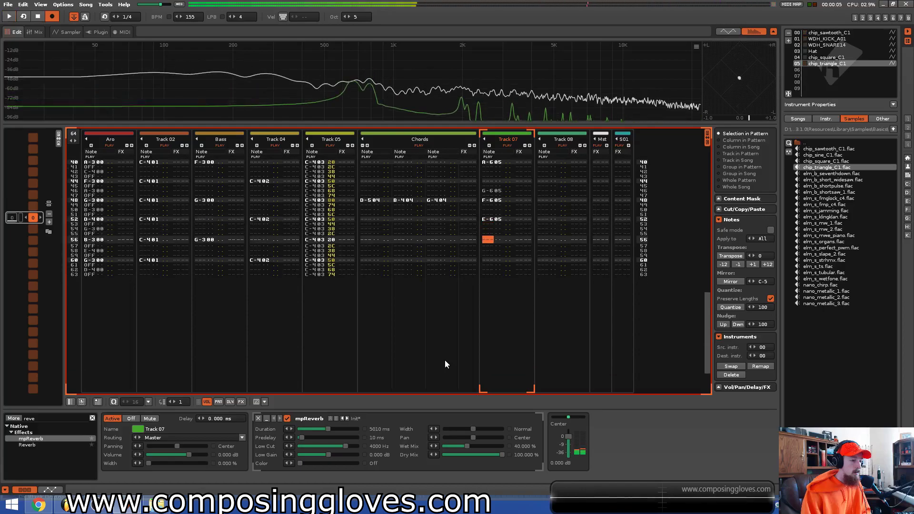
pyautogui.press('space')
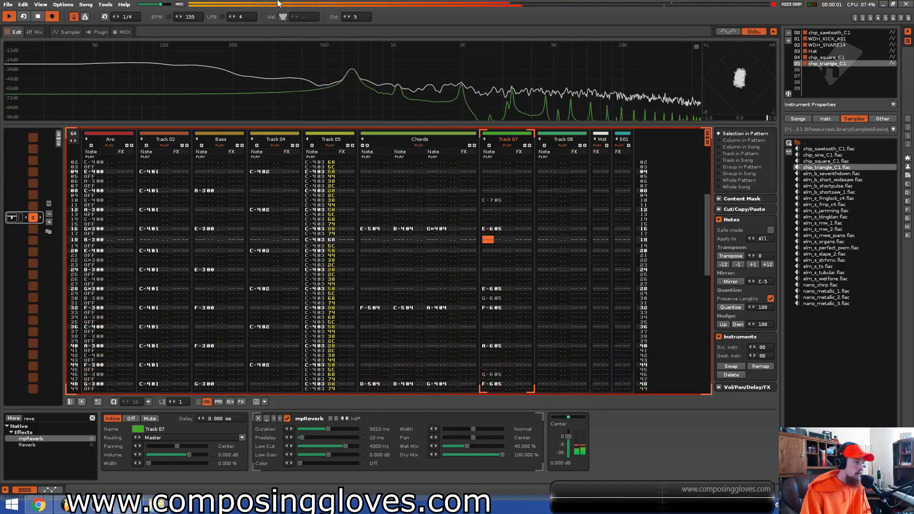
pyautogui.press('space')
# Shorten the triangle instrument's volume AHDSR release to 179 ms, audition it and return to the pattern editor.
pyautogui.click(66, 32)
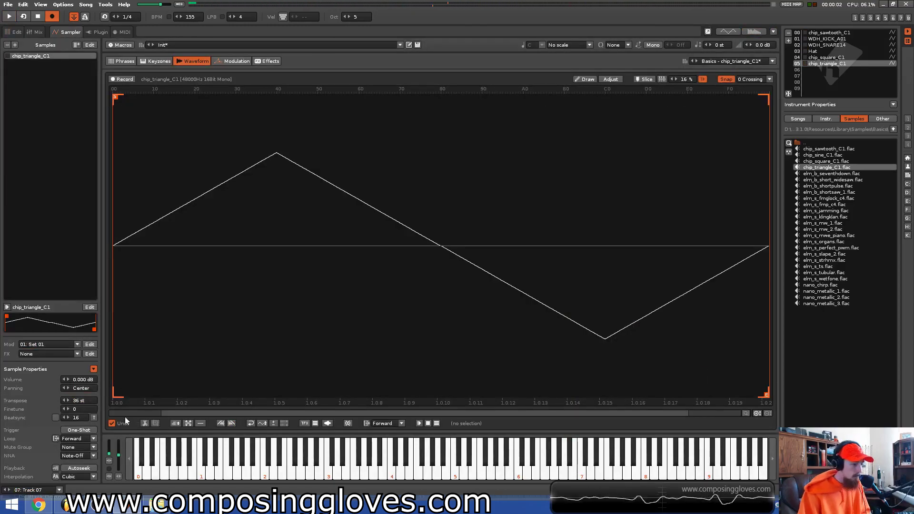
pyautogui.click(234, 61)
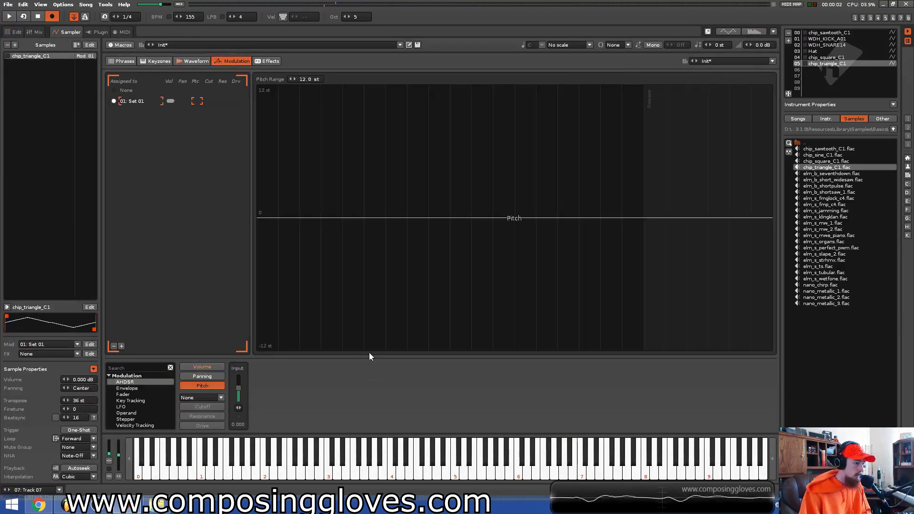
pyautogui.click(196, 367)
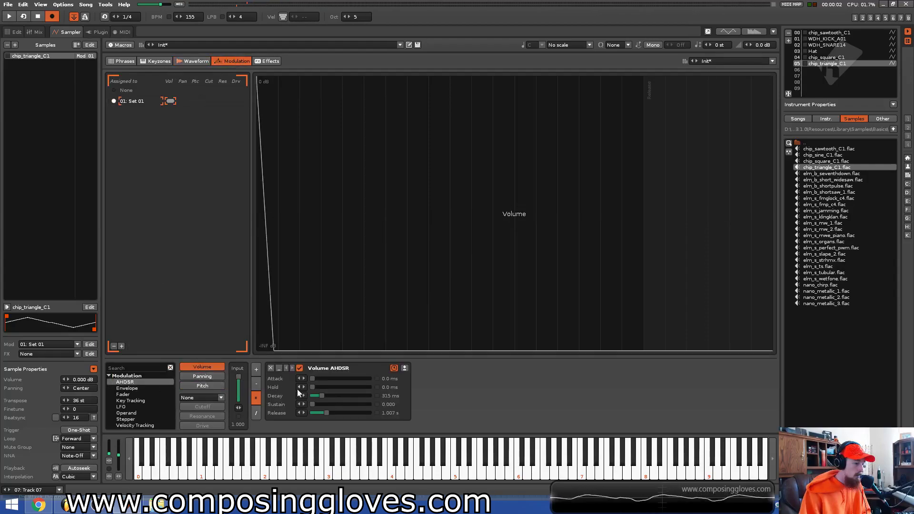
pyautogui.moveTo(326, 412); pyautogui.dragTo(320, 413)
pyautogui.press('space')
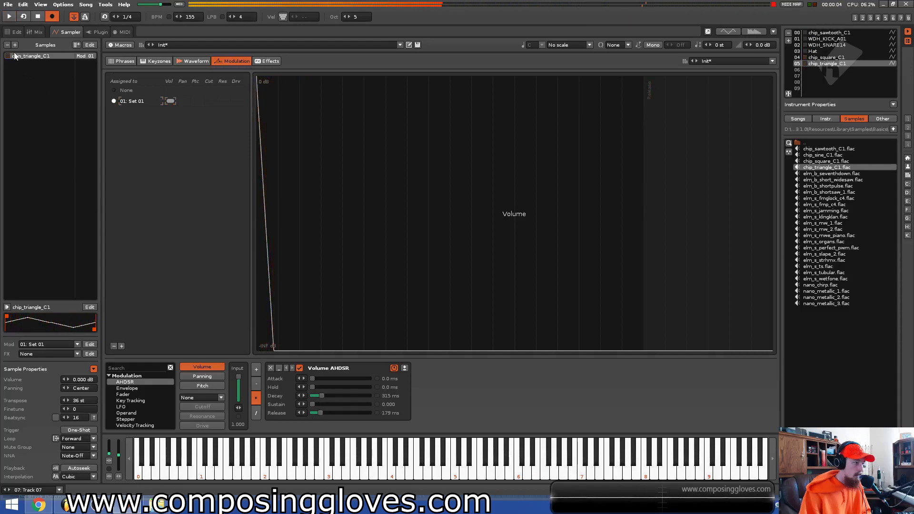
pyautogui.click(15, 33)
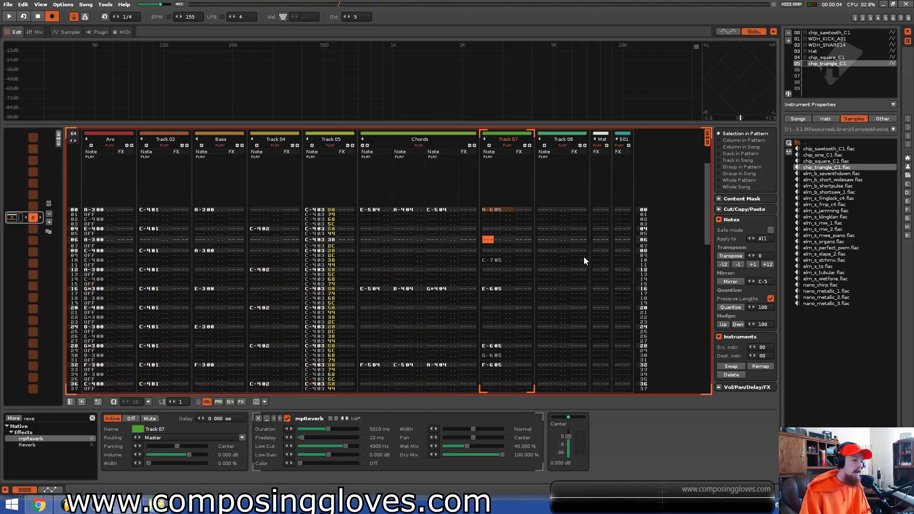
pyautogui.click(513, 169)
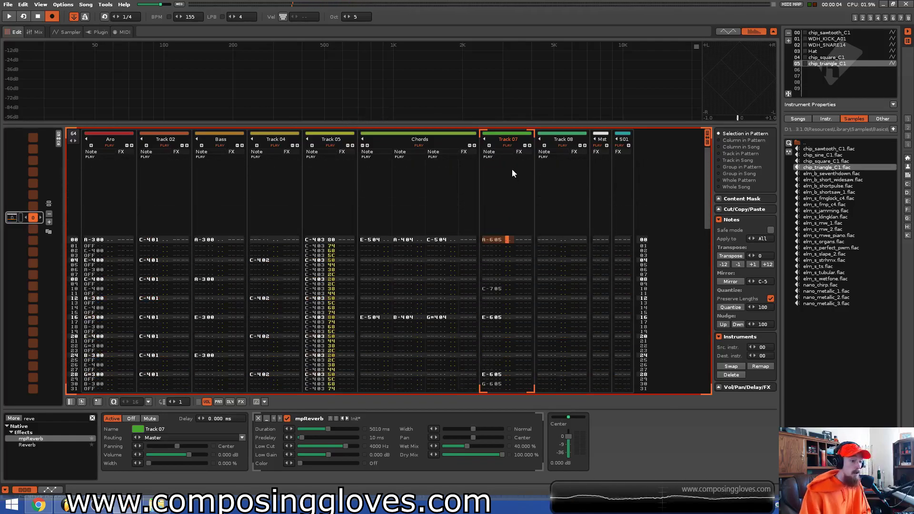
pyautogui.click(97, 192)
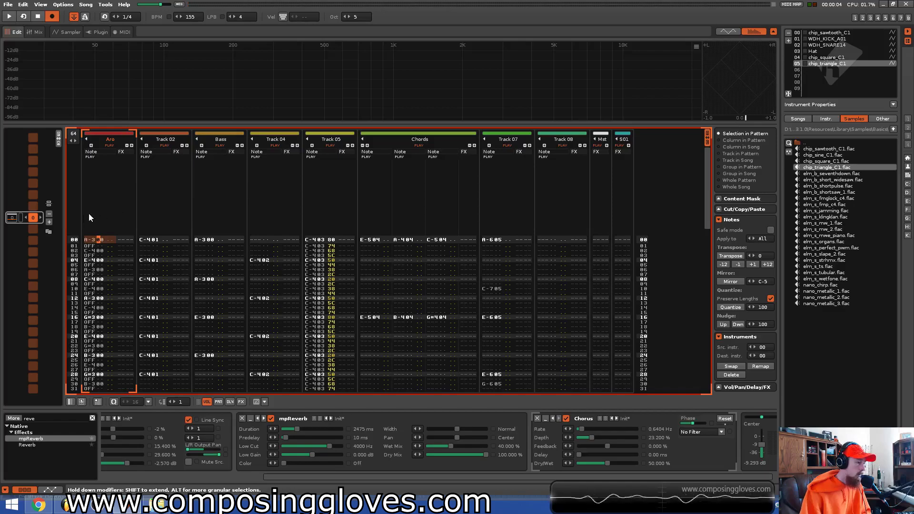
pyautogui.click(287, 210)
pyautogui.click(310, 192)
pyautogui.click(258, 194)
pyautogui.click(208, 177)
pyautogui.hotkey('shift', 'Tab')
pyautogui.hotkey('shift', 'Tab')
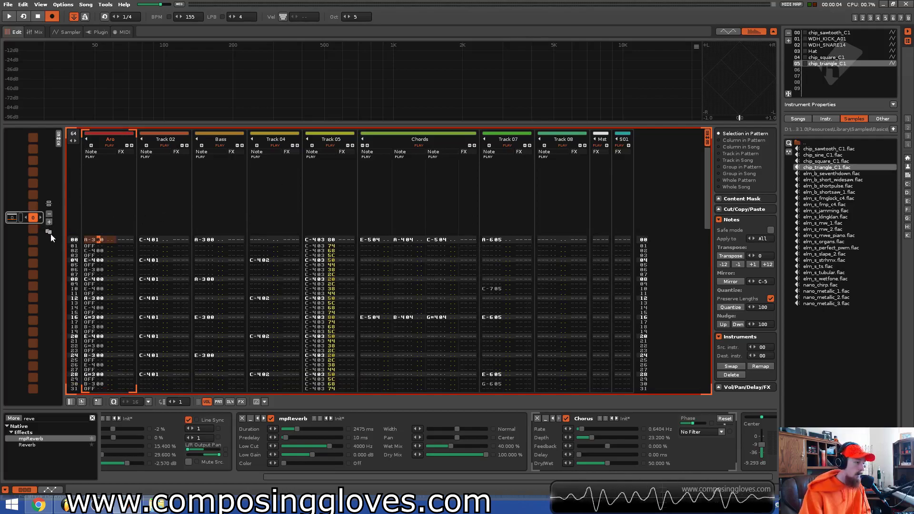
# Show the pattern matrix and add three empty patterns after pattern 0 in the sequence.
pyautogui.click(58, 142)
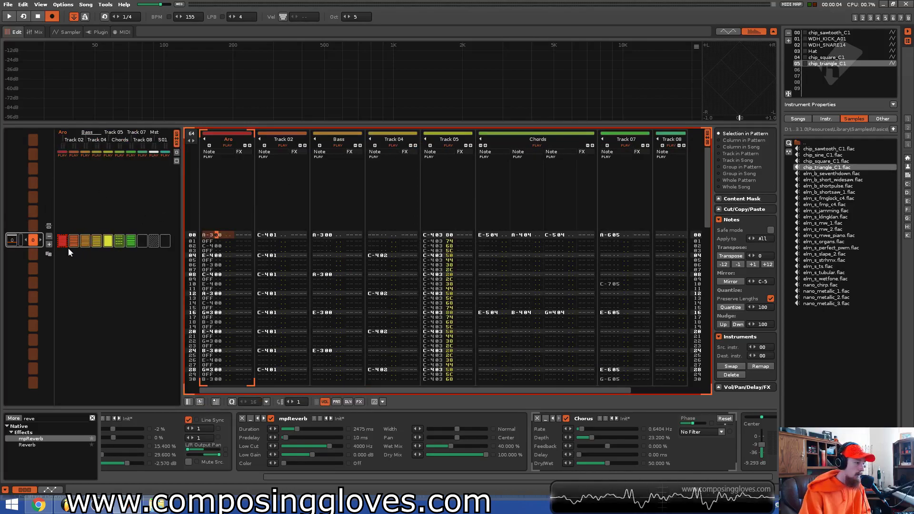
pyautogui.click(49, 244)
pyautogui.click(49, 245)
pyautogui.click(50, 245)
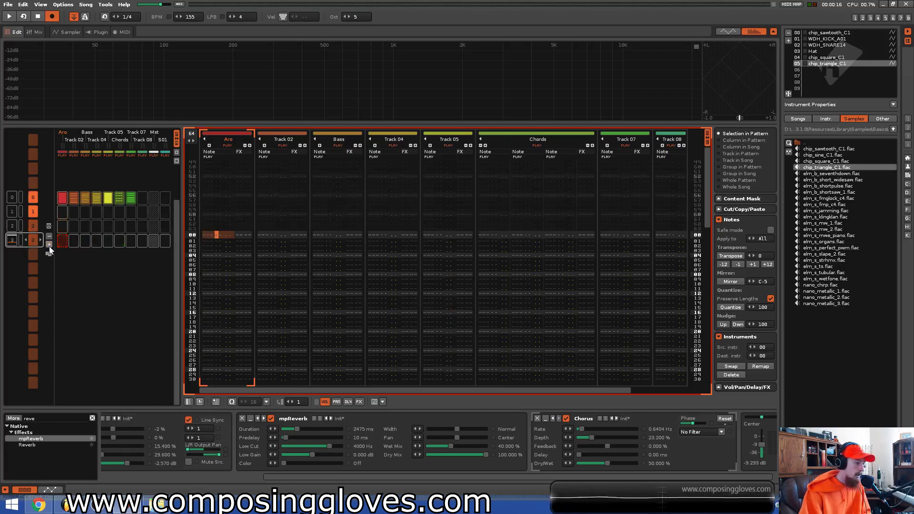
# Rename the Aro track as ARP.
pyautogui.click(70, 195)
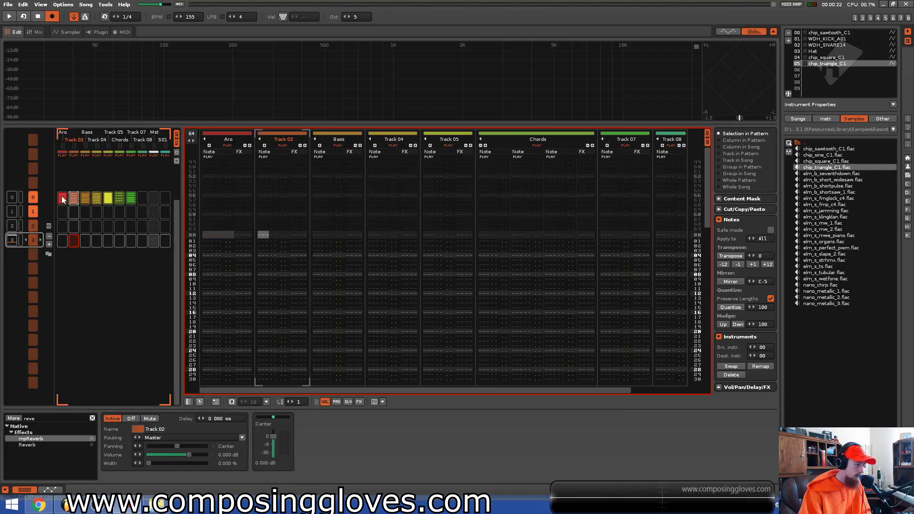
pyautogui.click(63, 198)
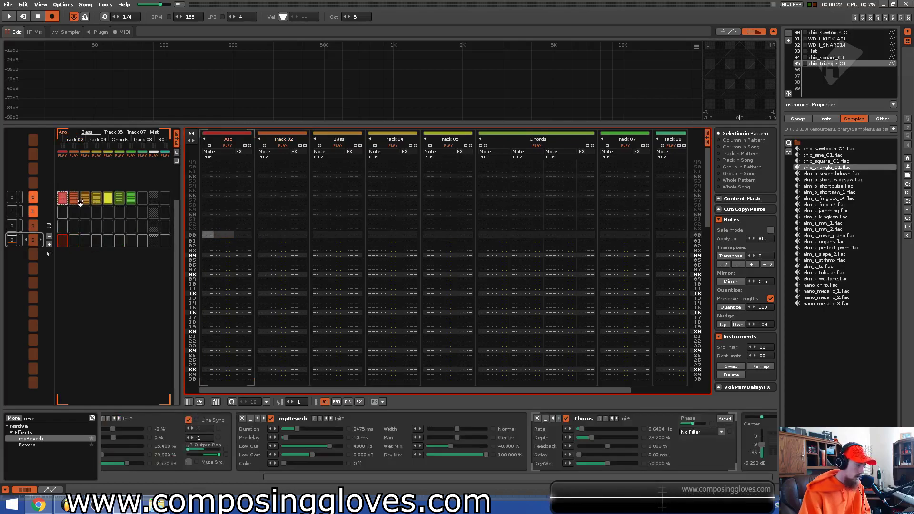
pyautogui.click(232, 140)
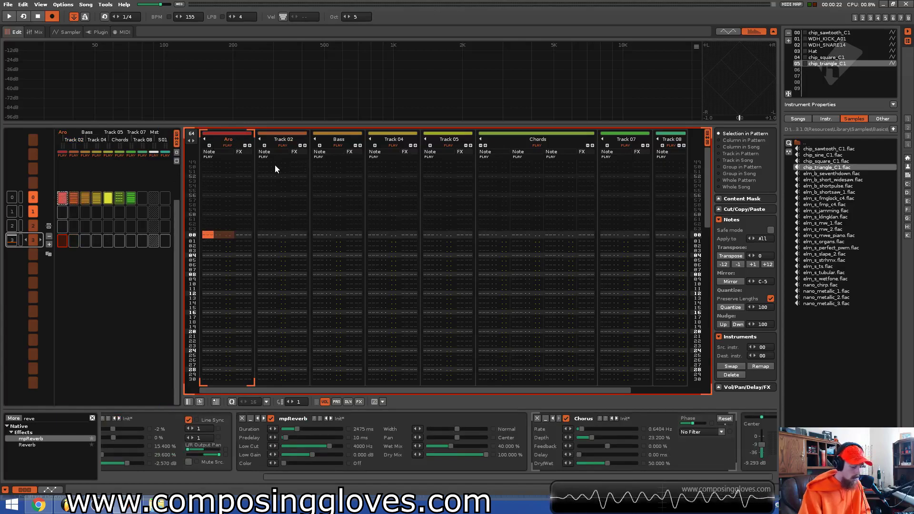
pyautogui.hotkey('ctrl', 'r')
pyautogui.write('ARP')
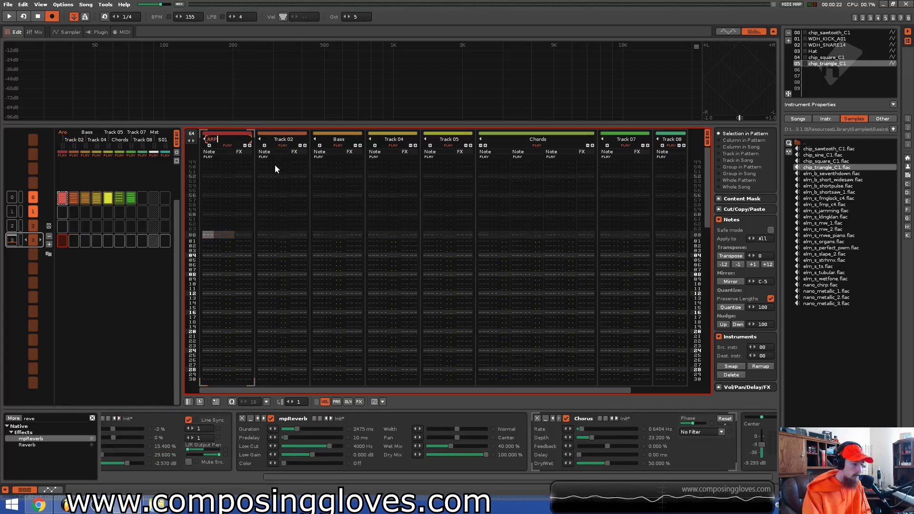
pyautogui.press('Return')
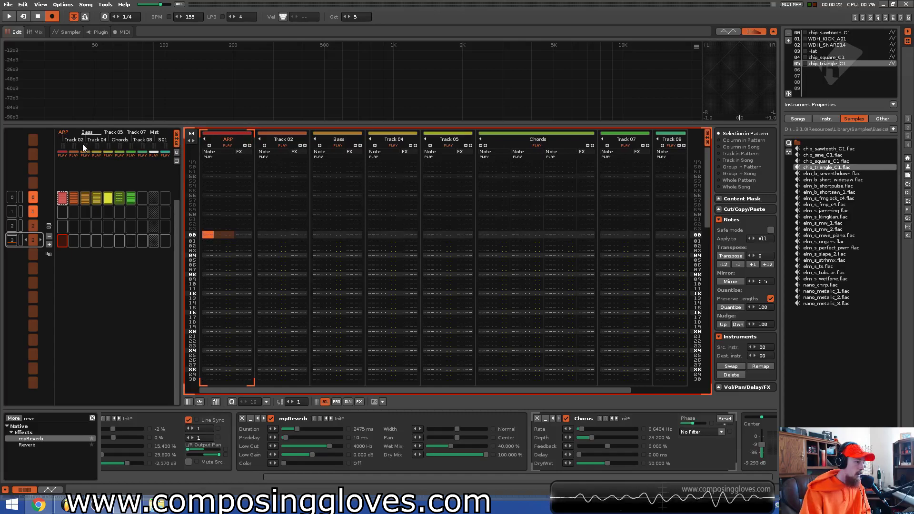
# Move the Track 02 to Track 07 blocks from pattern 0 to pattern 2, and copy the ARP block into patterns 1, 2 and 3.
pyautogui.click(74, 199)
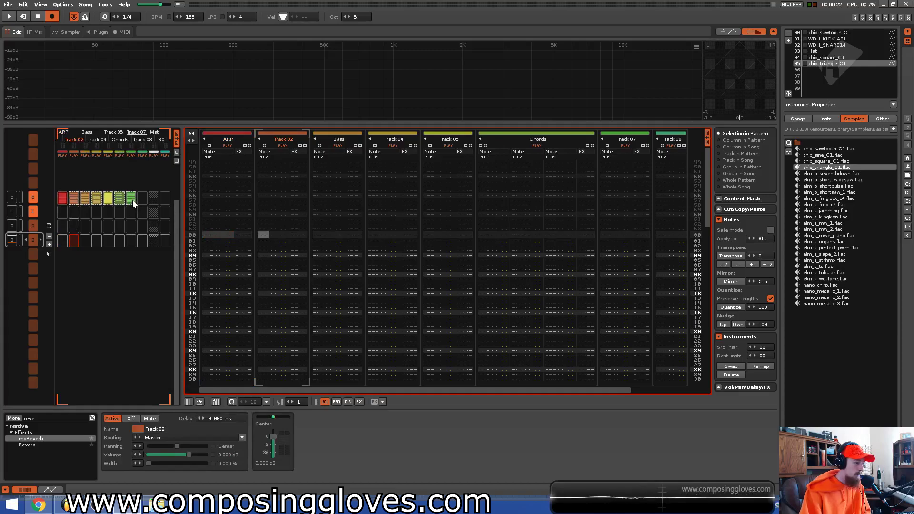
pyautogui.moveTo(70, 199); pyautogui.dragTo(75, 225)
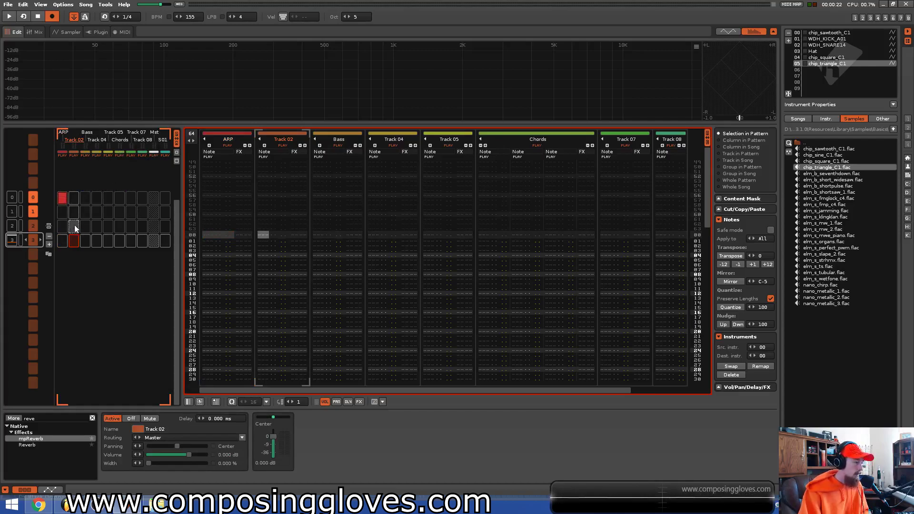
pyautogui.click(62, 197)
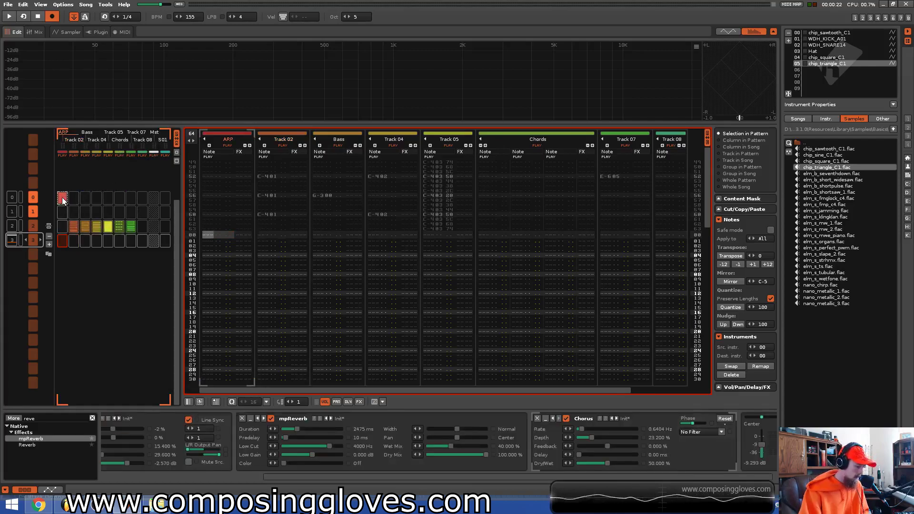
pyautogui.click(65, 210)
pyautogui.hotkey('ctrl', 'v')
pyautogui.click(62, 226)
pyautogui.hotkey('ctrl', 'v')
pyautogui.click(65, 241)
pyautogui.hotkey('ctrl', 'v')
# Copy the Track 02 to Track 07 blocks from pattern 2 into pattern 3.
pyautogui.moveTo(73, 228); pyautogui.dragTo(127, 226)
pyautogui.click(74, 241)
pyautogui.hotkey('ctrl', 'v')
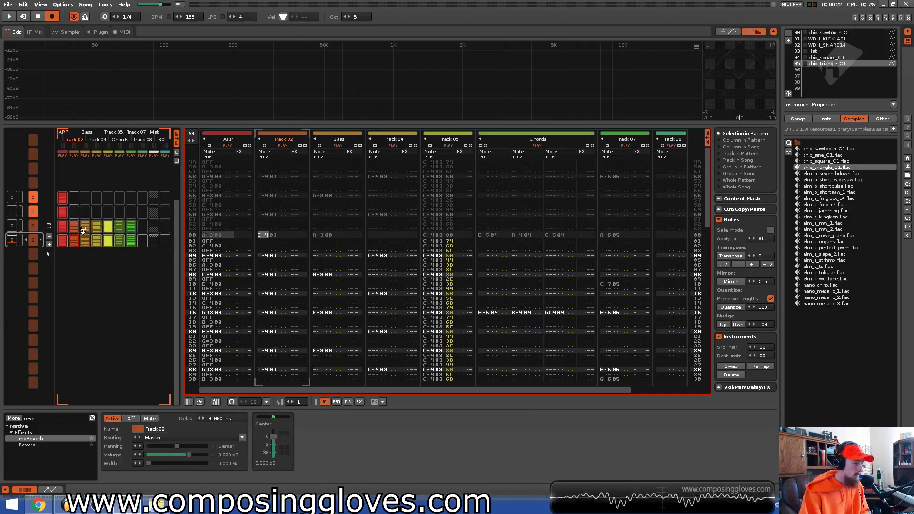
# Play the song briefly from pattern 0 and look through that pattern's rows.
pyautogui.click(13, 196)
pyautogui.press('space')
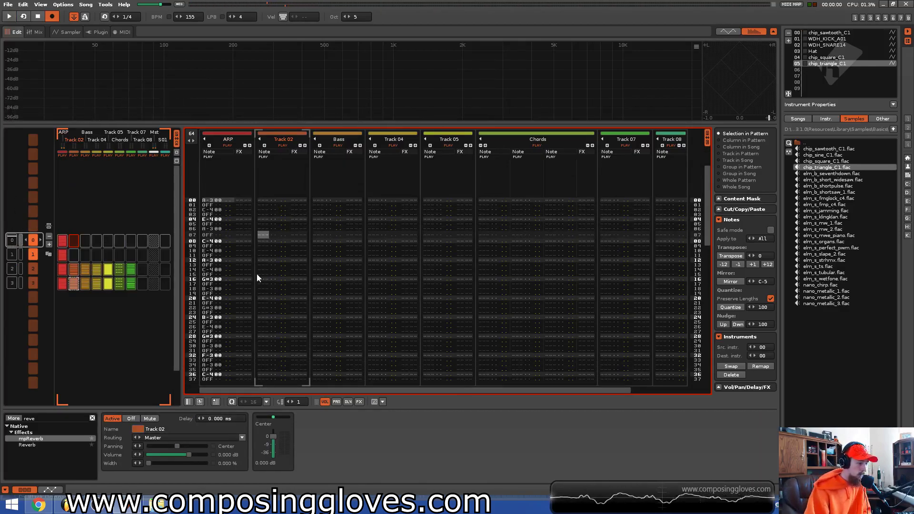
pyautogui.scroll(-10, 254, 258)
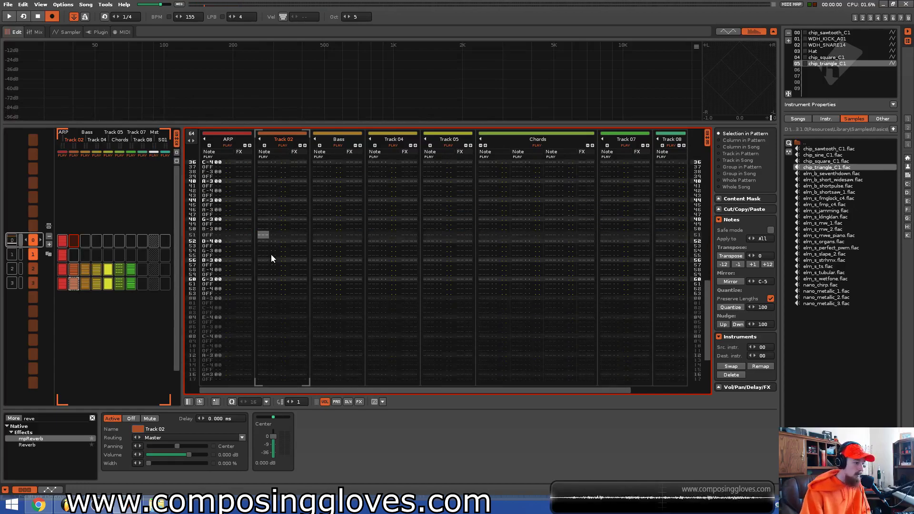
# Try looping part of pattern 0 with a block loop size of 1/7 of the pattern.
pyautogui.press('space')
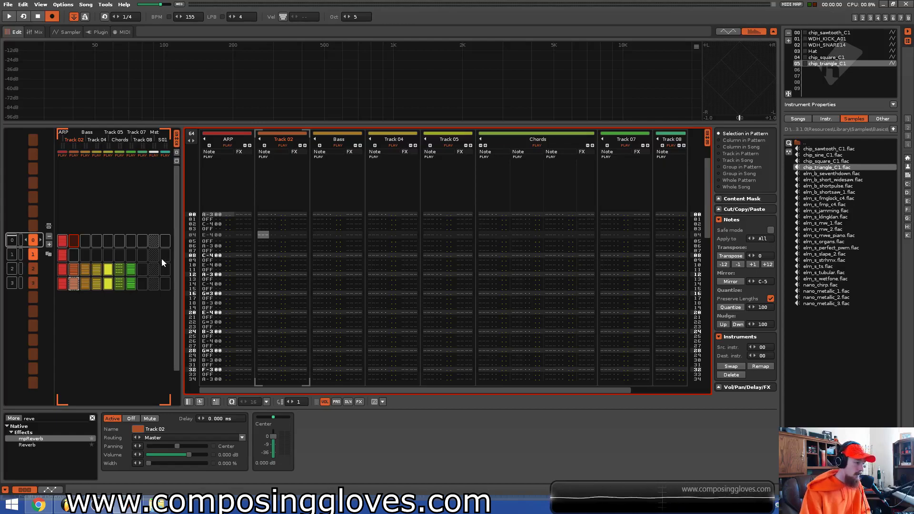
pyautogui.click(191, 262)
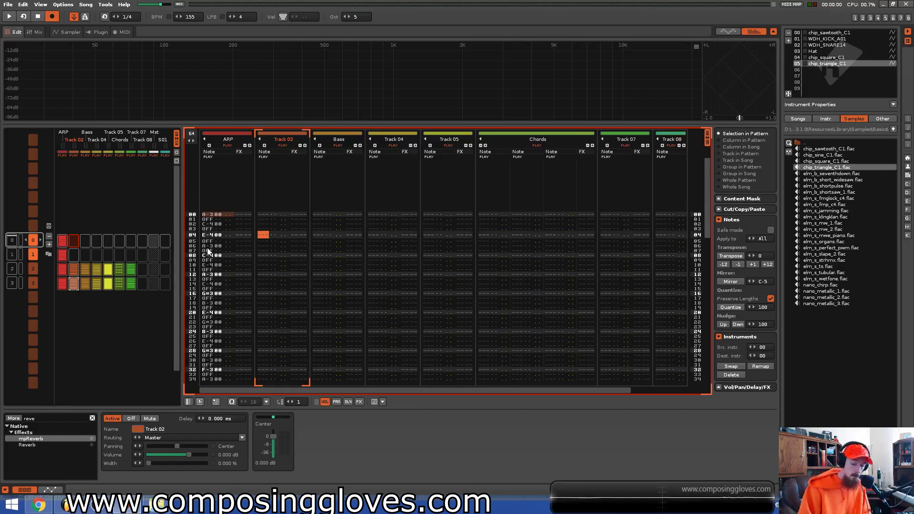
pyautogui.press('KP_Enter')
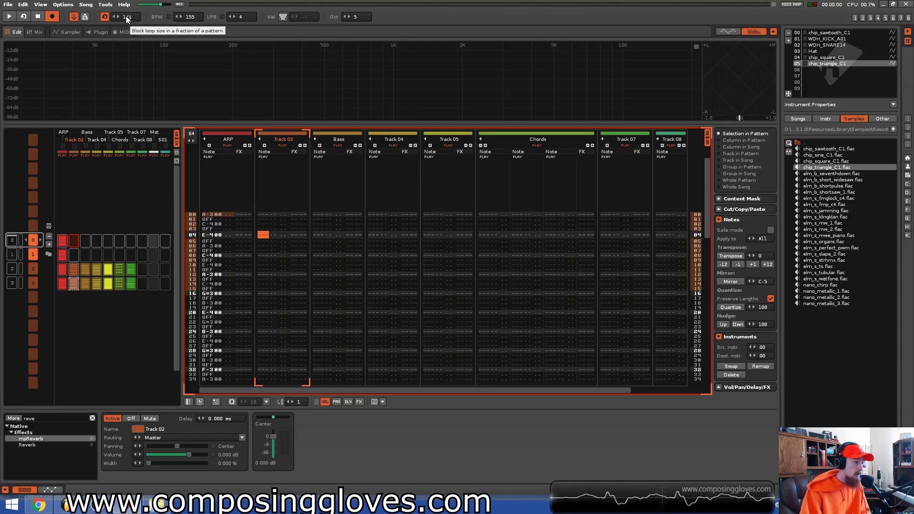
pyautogui.scroll(3, 132, 21)
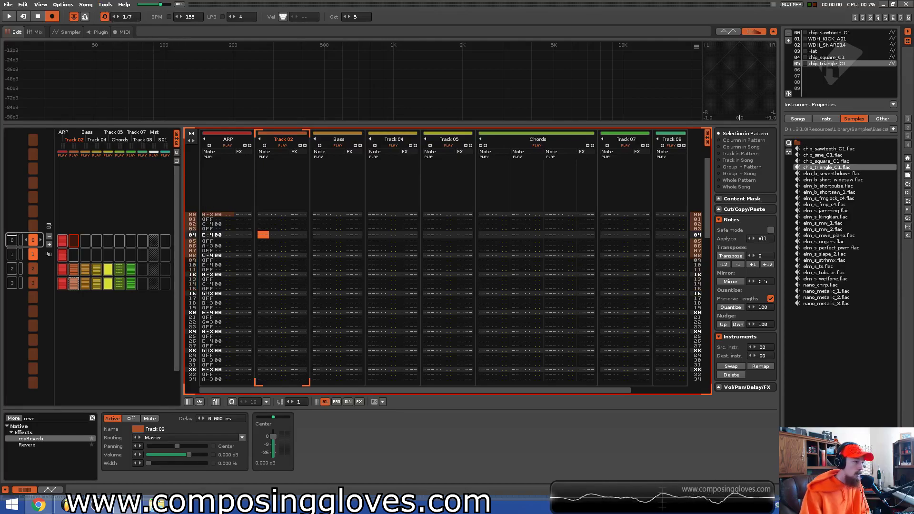
pyautogui.scroll(-3, 127, 17)
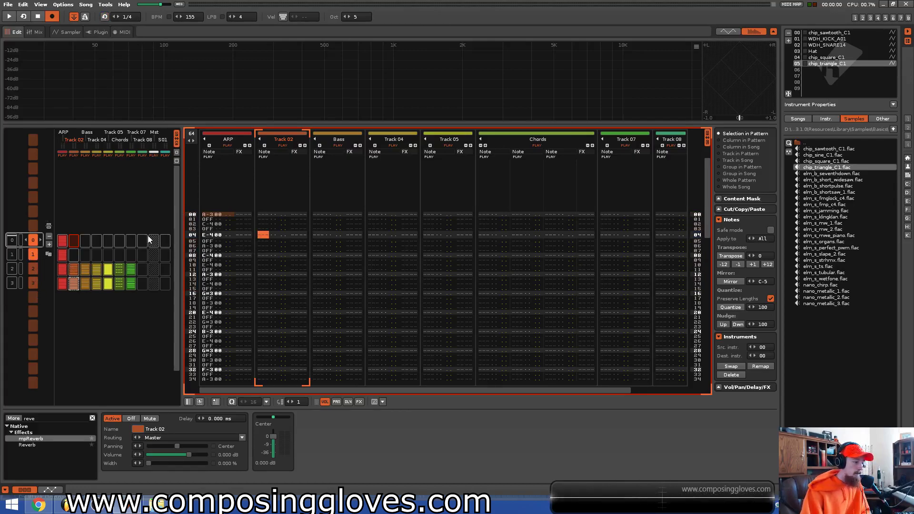
pyautogui.scroll(-2, 31, 248)
pyautogui.scroll(2, 35, 238)
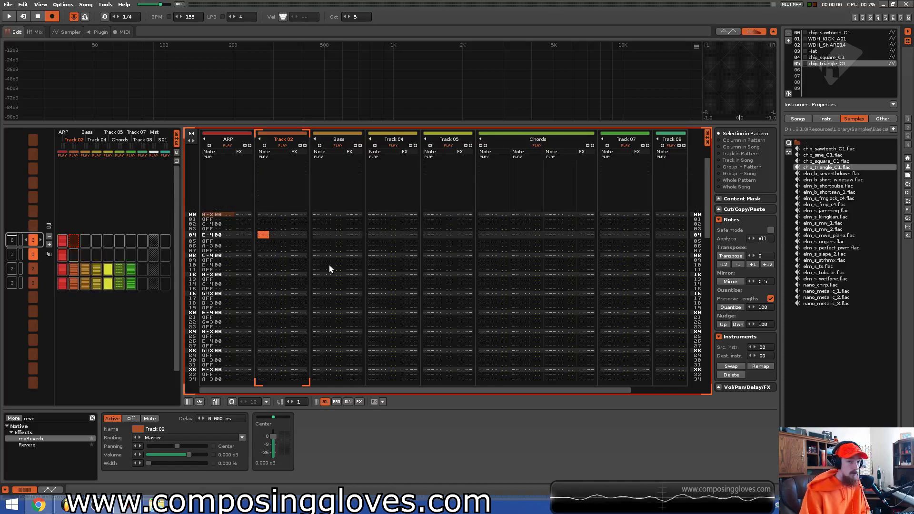
# Play the song from pattern 0 into pattern 2, and look through the later rows of pattern 0.
pyautogui.click(15, 241)
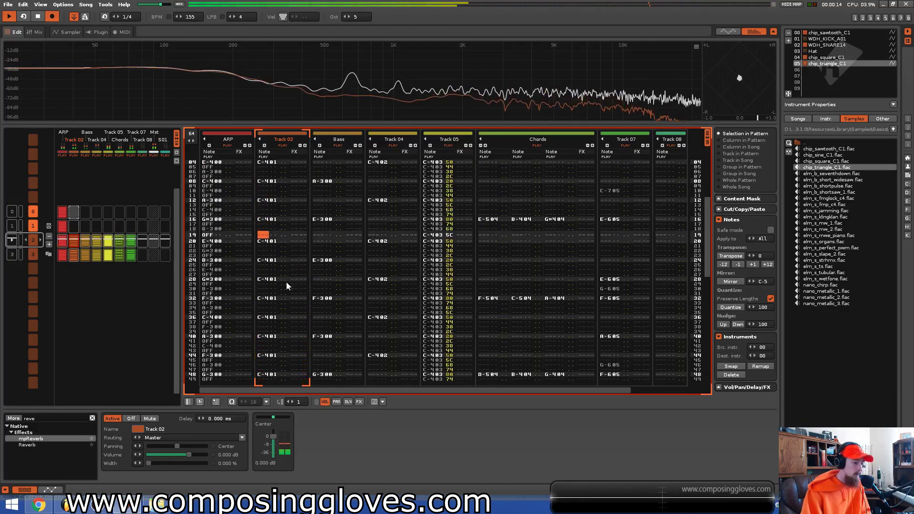
pyautogui.press('space')
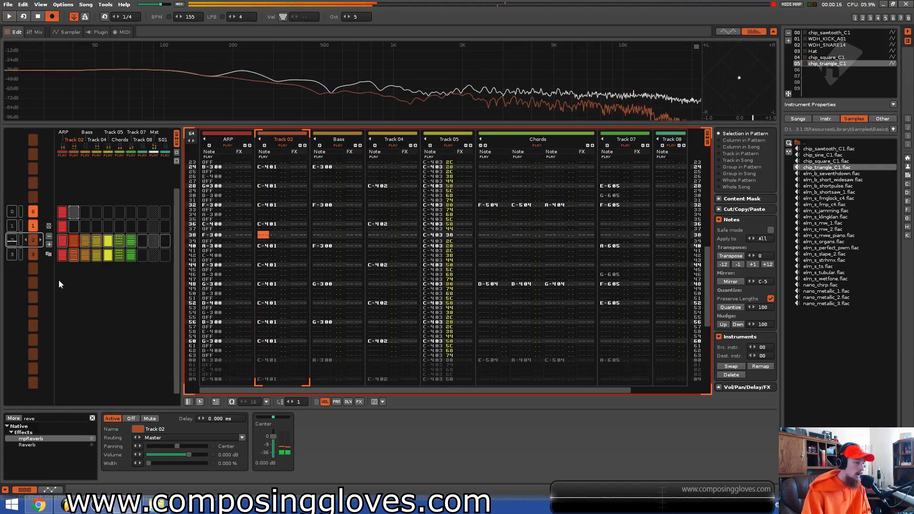
pyautogui.scroll(2, 68, 243)
pyautogui.click(63, 256)
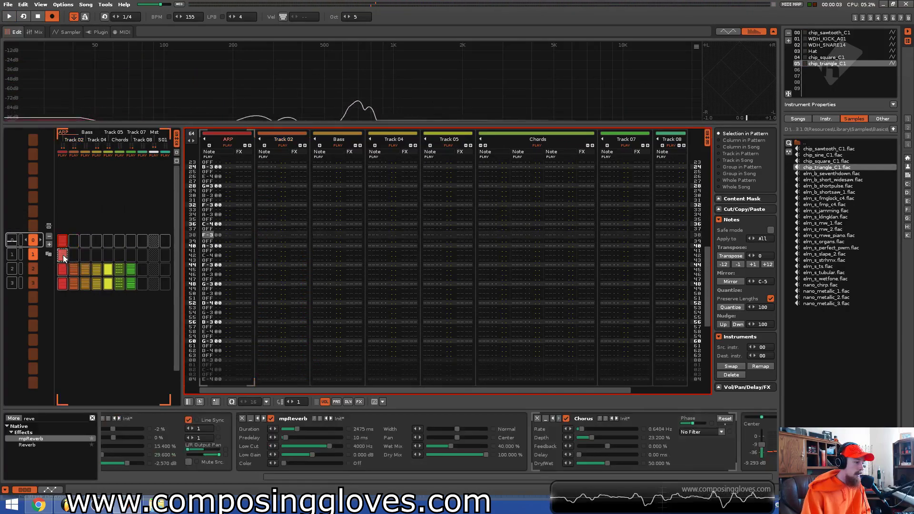
pyautogui.scroll(-4, 470, 259)
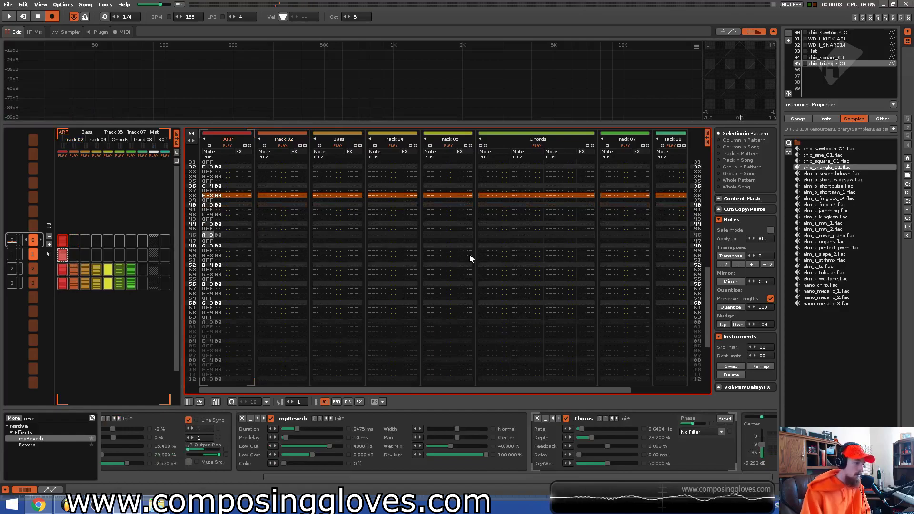
pyautogui.click(430, 219)
pyautogui.scroll(1, 456, 257)
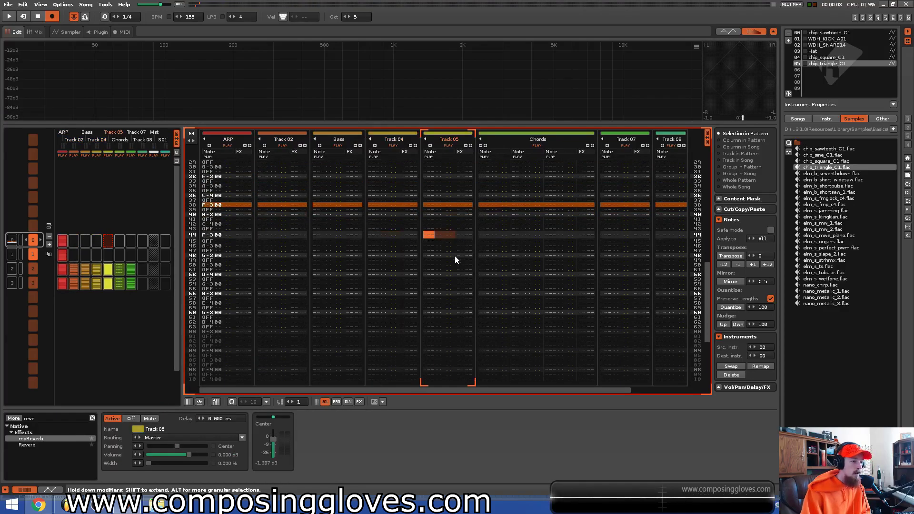
pyautogui.scroll(-1, 460, 253)
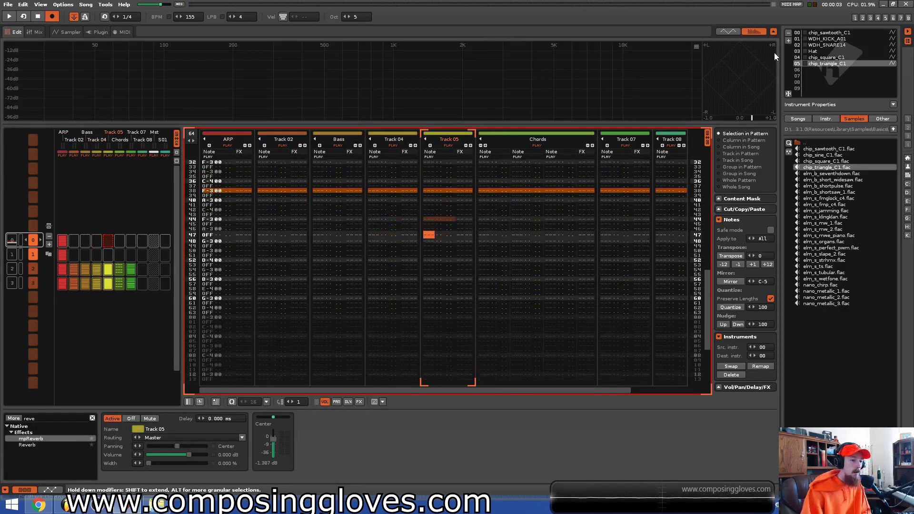
# Load the chip_triangle_C1 sample into instrument slot 06 and set its transpose to 36 semitones.
pyautogui.moveTo(797, 59); pyautogui.dragTo(816, 69)
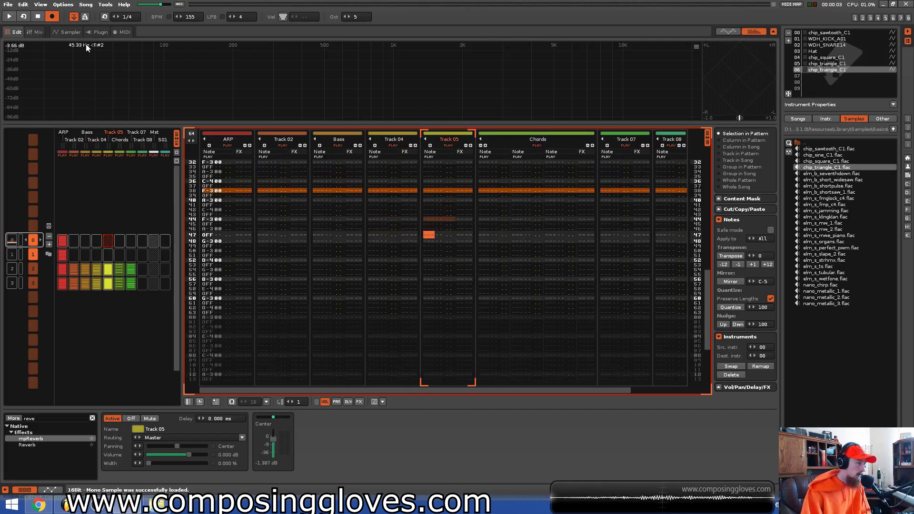
pyautogui.click(75, 31)
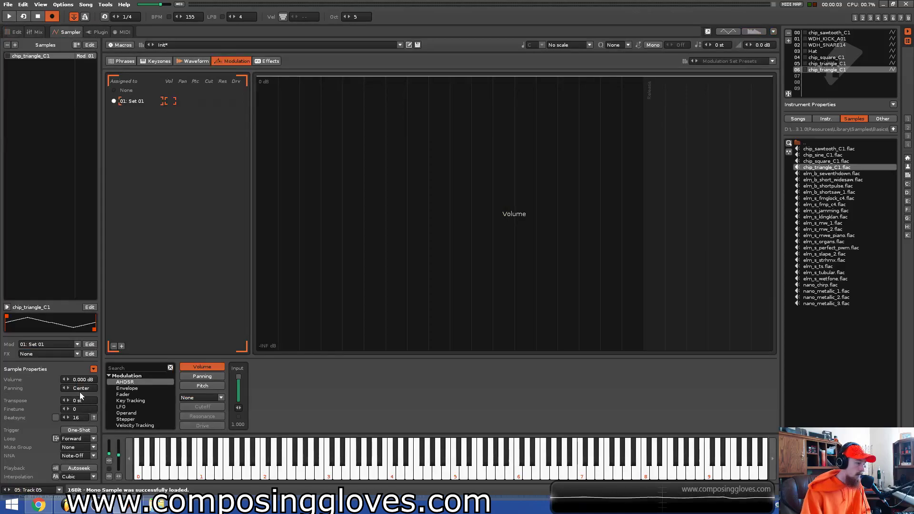
pyautogui.write('36')
pyautogui.press('Return')
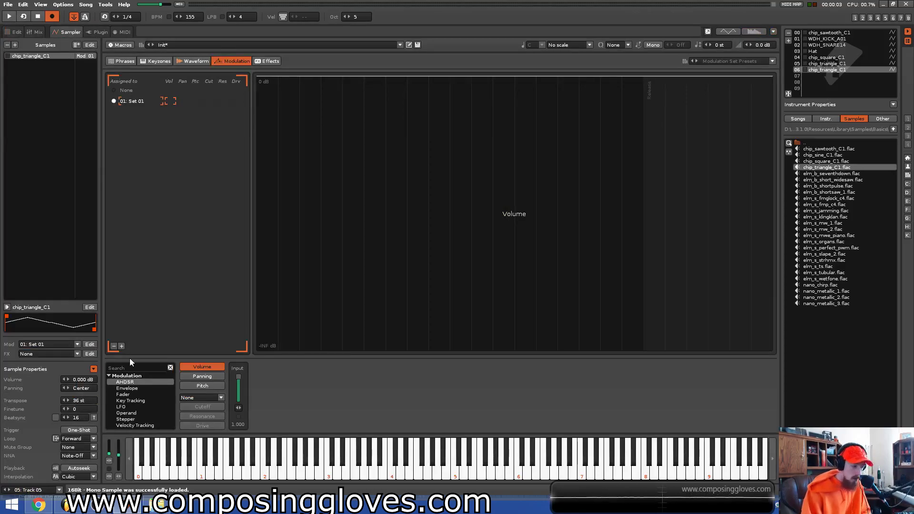
# Enter a G-5 note with instrument 06 at row 56 of Track 07 in pattern 0.
pyautogui.click(15, 32)
pyautogui.click(275, 274)
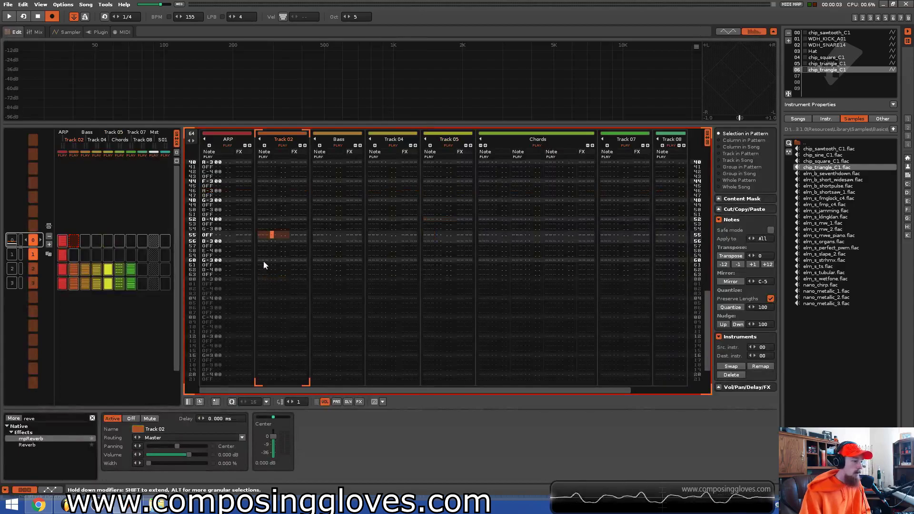
pyautogui.click(526, 225)
pyautogui.click(615, 249)
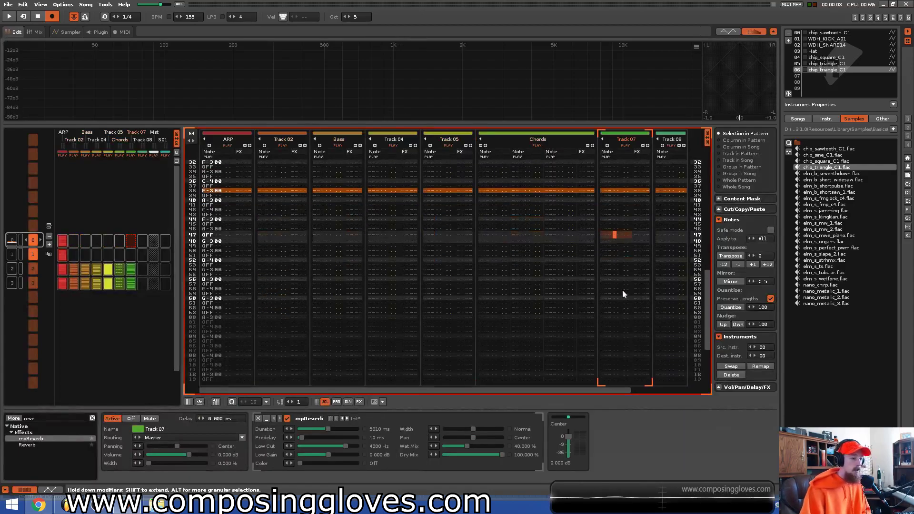
pyautogui.press('Down')
pyautogui.press('Down')
pyautogui.press('Down')
pyautogui.press('Up')
pyautogui.press('Up')
pyautogui.press('Left')
pyautogui.press('Down')
pyautogui.press('Down')
pyautogui.press('Down')
pyautogui.press('Down')
pyautogui.press('Down')
pyautogui.press('Down')
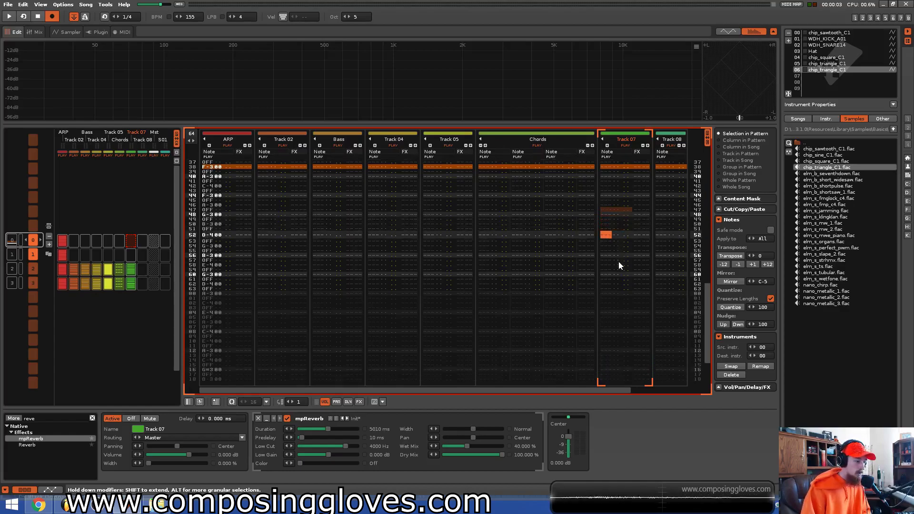
pyautogui.press('Down')
pyautogui.press('Down')
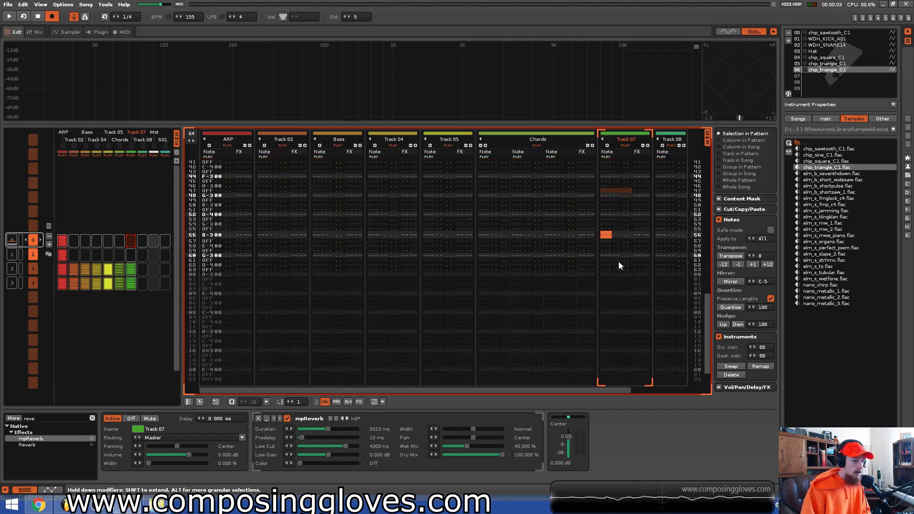
pyautogui.press('g')
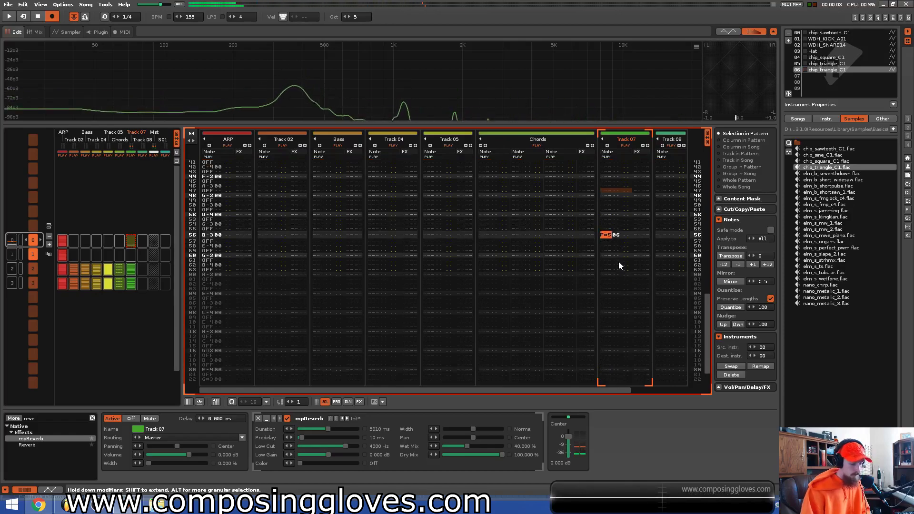
pyautogui.press('t')
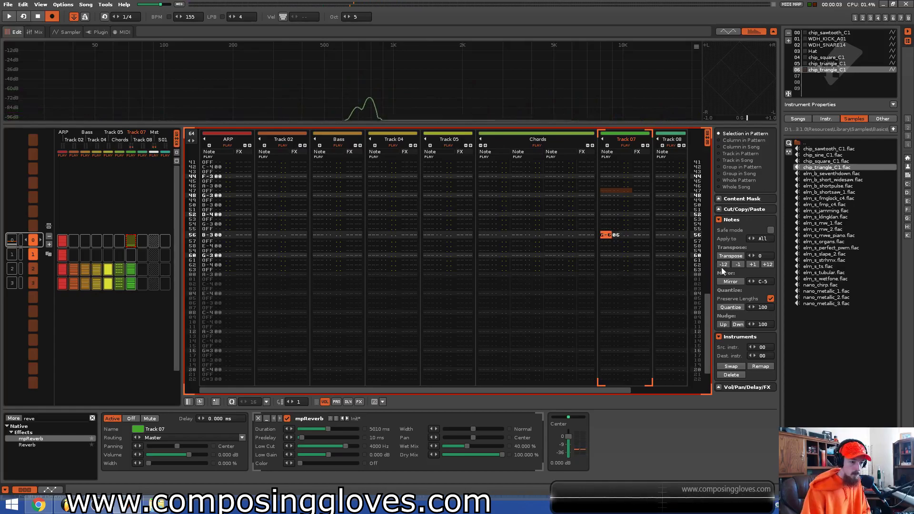
# Add a pitch slide down to Track 07, with effect D10 on row 56 and D00 on rows 57 to 63.
pyautogui.hotkey('shift', 'Right')
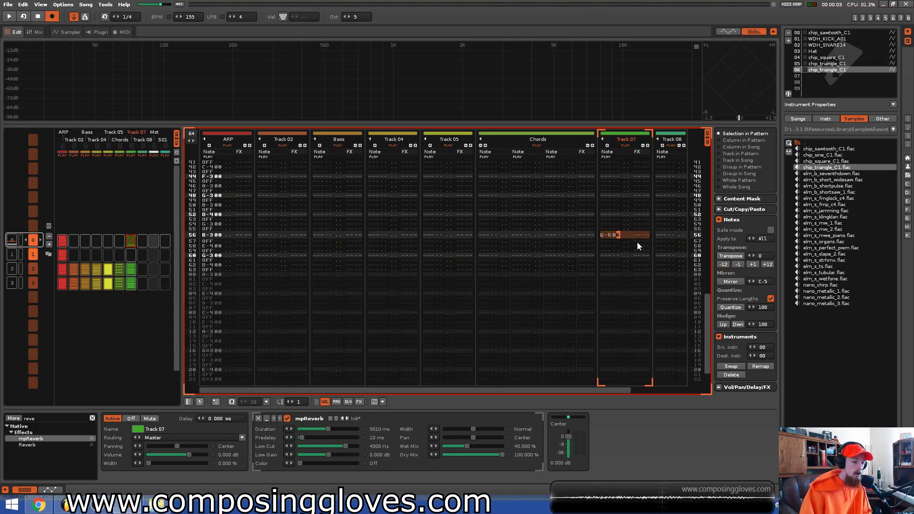
pyautogui.write('d')
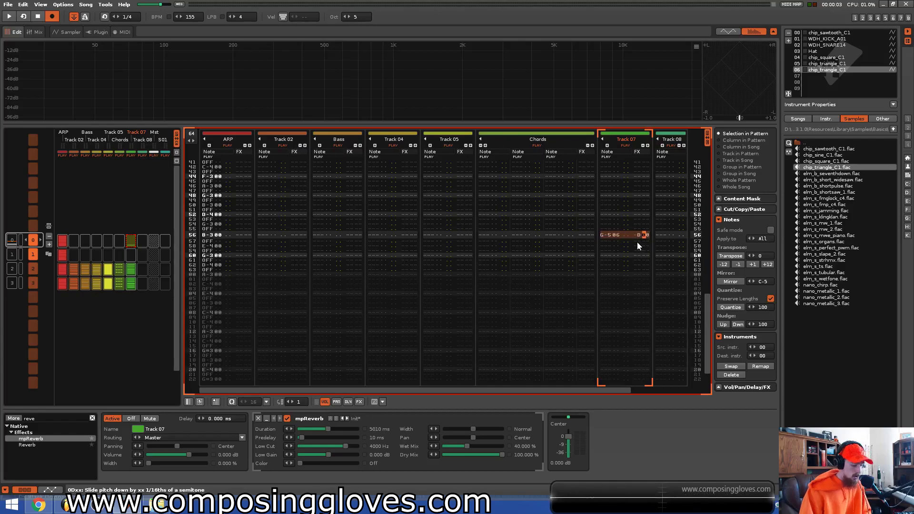
pyautogui.write('1')
pyautogui.write('d0d0d0d0d0d0')
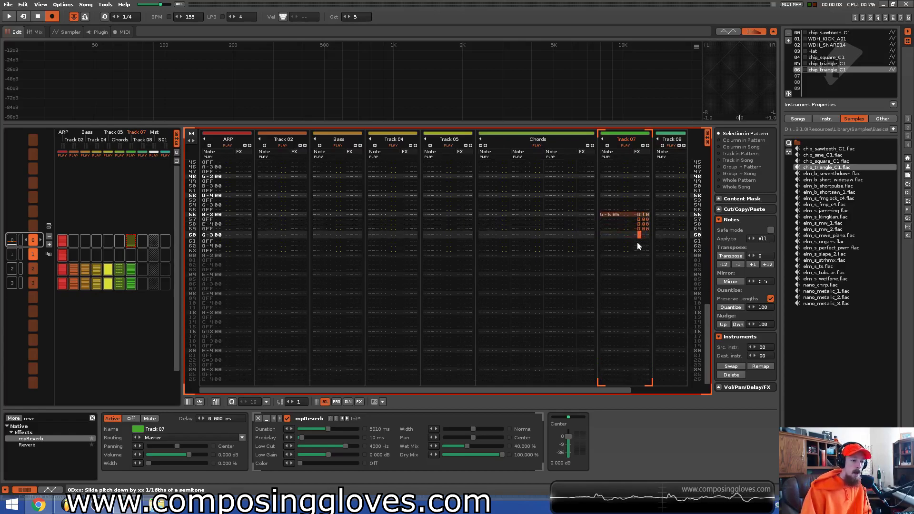
pyautogui.write('d0')
# Check the slide effects on rows 56 to 63 and play them through into pattern 1.
pyautogui.press('Up')
pyautogui.press('Up')
pyautogui.press('Up')
pyautogui.press('Up')
pyautogui.press('Up')
pyautogui.press('Up')
pyautogui.press('Up')
pyautogui.press('Up')
pyautogui.press('Down')
pyautogui.press('Down')
pyautogui.press('Down')
pyautogui.press('Down')
pyautogui.press('Down')
pyautogui.press('Down')
pyautogui.press('Down')
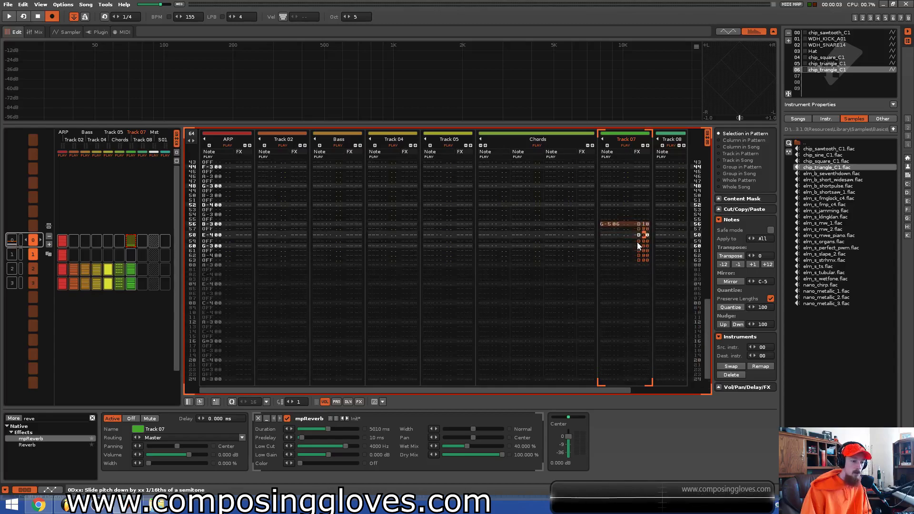
pyautogui.press('Up')
pyautogui.press('Up')
pyautogui.press('Up')
pyautogui.press('Right')
pyautogui.press('space')
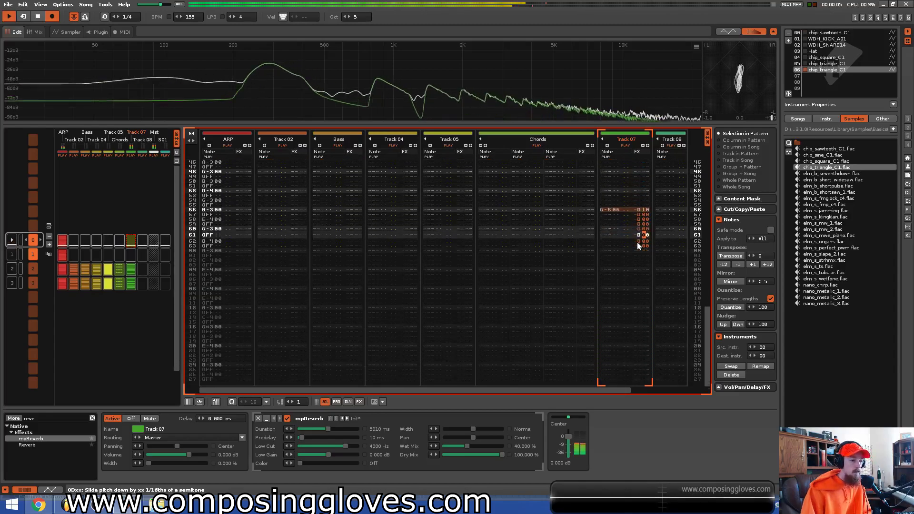
pyautogui.press('space')
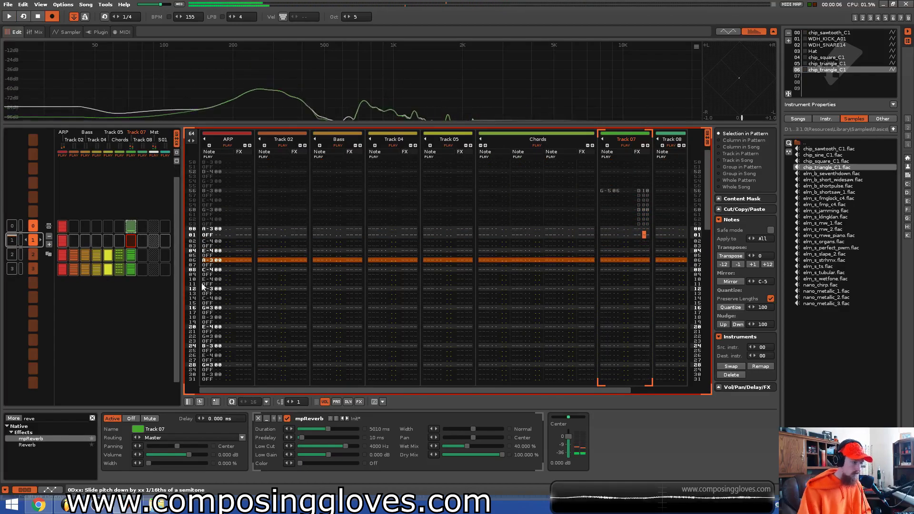
# Move the Track 07 block from pattern 0 to pattern 1 and raise its row 56 note to G-6.
pyautogui.click(127, 229)
pyautogui.moveTo(127, 229); pyautogui.dragTo(134, 243)
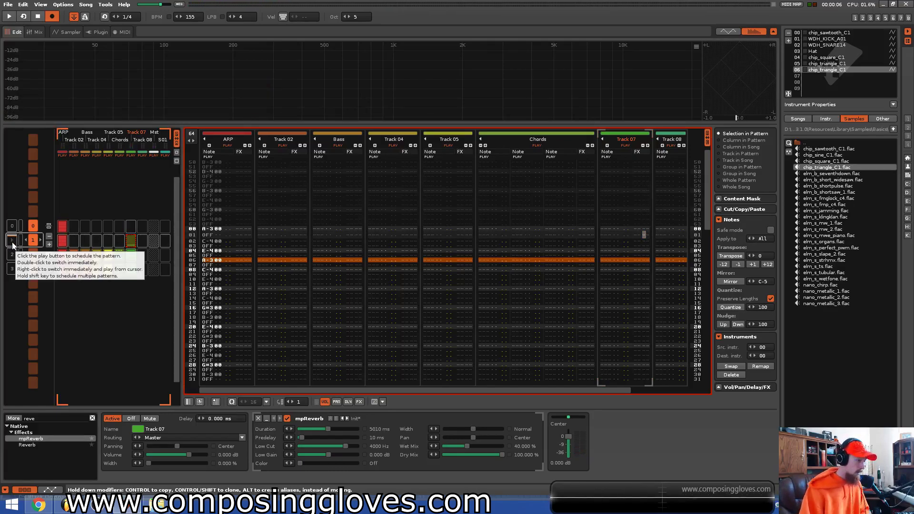
pyautogui.scroll(-15, 522, 279)
pyautogui.click(604, 279)
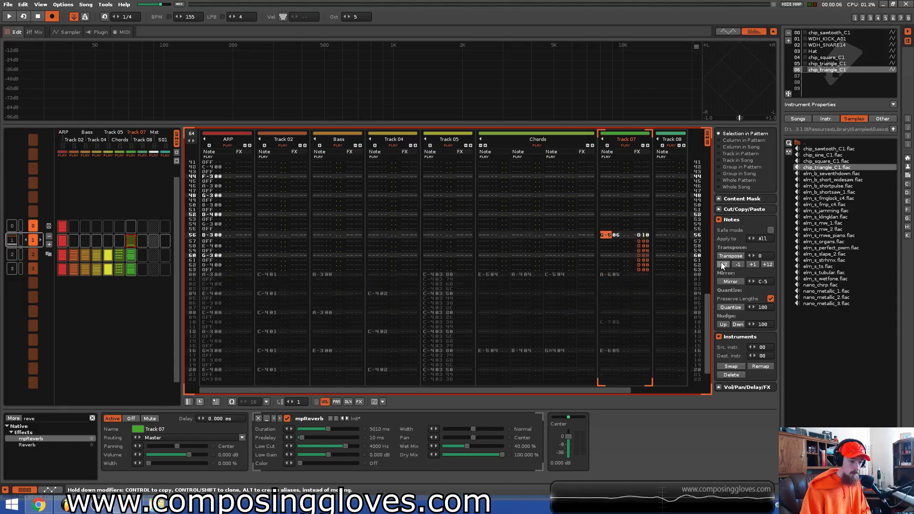
pyautogui.press('Right')
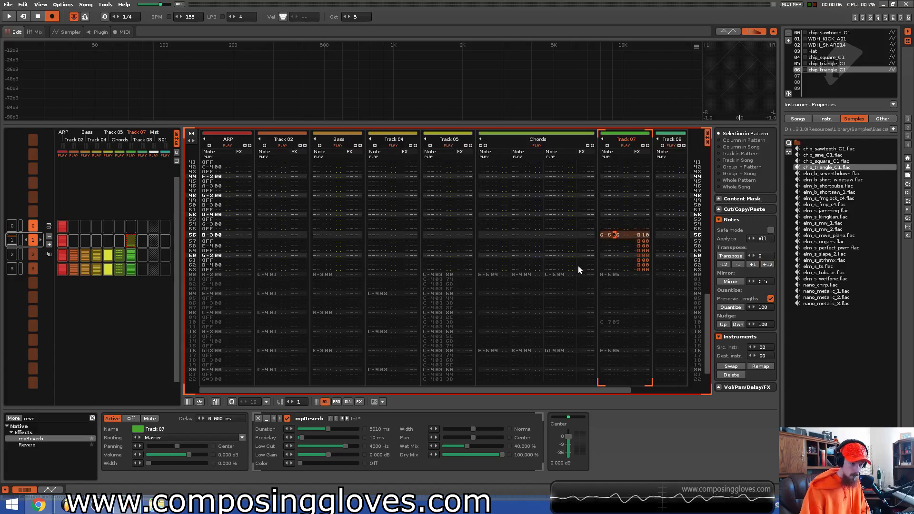
# Play the song from about row 42 of pattern 1 through pattern 2 into pattern 3.
pyautogui.scroll(4, 615, 211)
pyautogui.scroll(10, 321, 207)
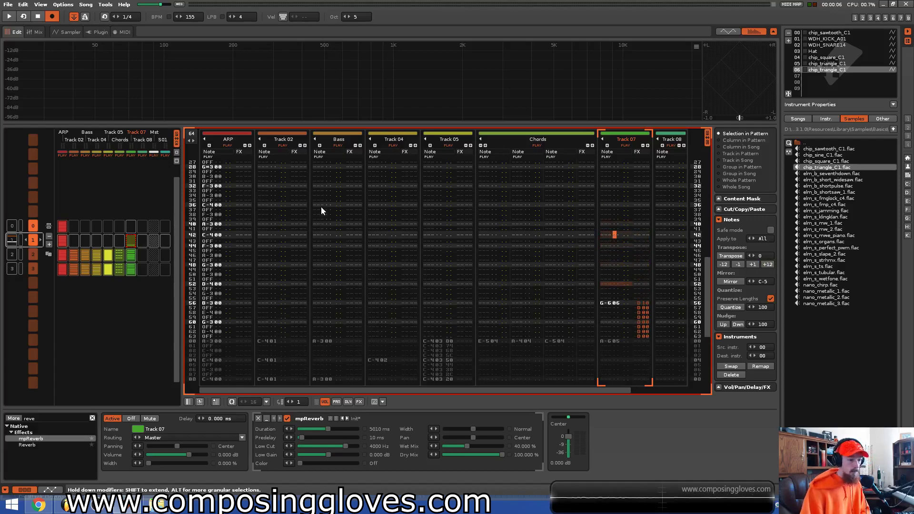
pyautogui.press('space')
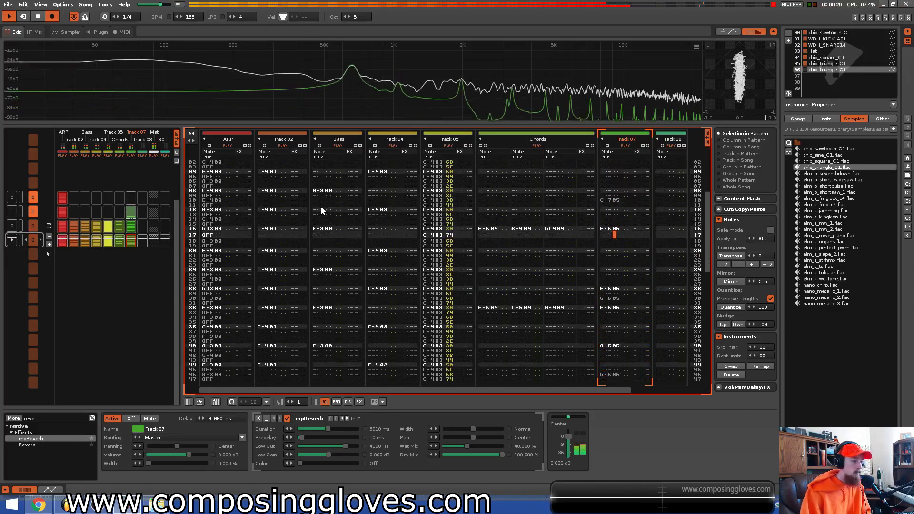
pyautogui.press('space')
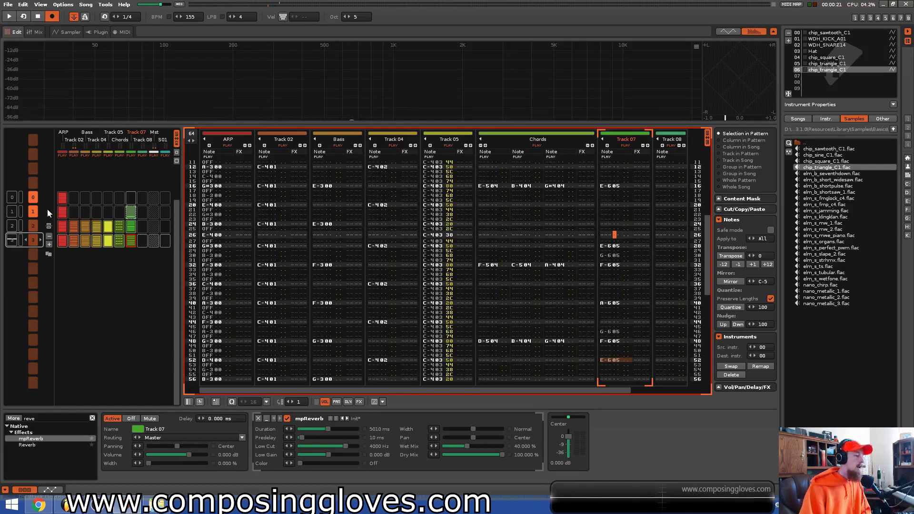
# Play the opening of pattern 1 and compare its ARP notes with the ones in pattern 2.
pyautogui.click(63, 213)
pyautogui.click(12, 214)
pyautogui.press('space')
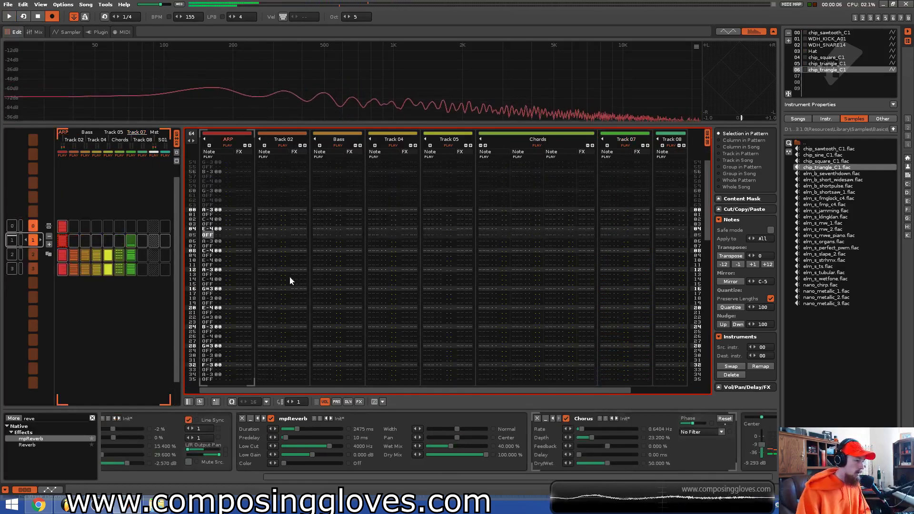
pyautogui.scroll(-5, 289, 276)
pyautogui.scroll(1, 256, 250)
pyautogui.scroll(-2, 255, 250)
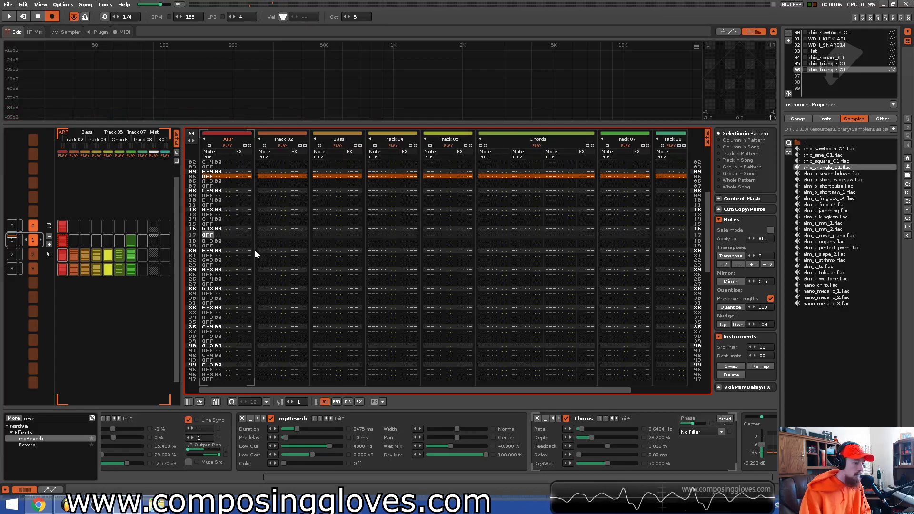
pyautogui.scroll(2, 255, 250)
pyautogui.hotkey('ctrl', 'Down')
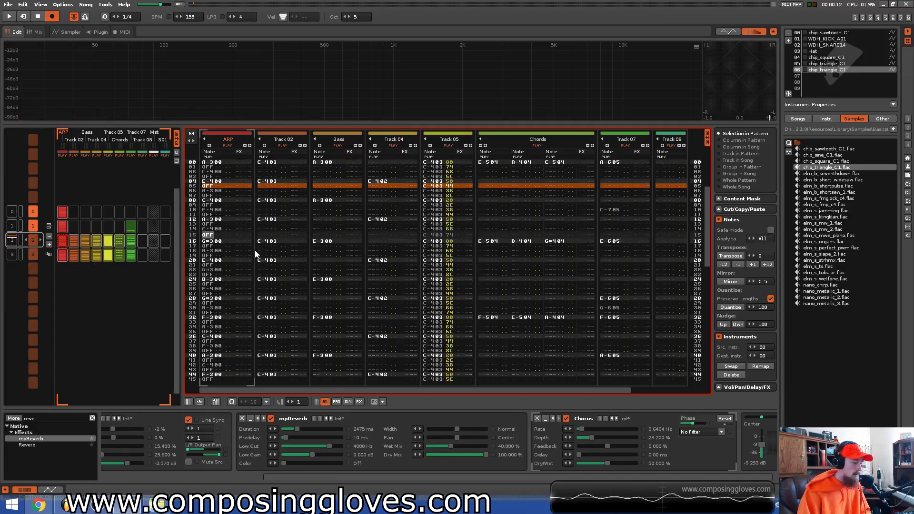
pyautogui.hotkey('ctrl', 'Up')
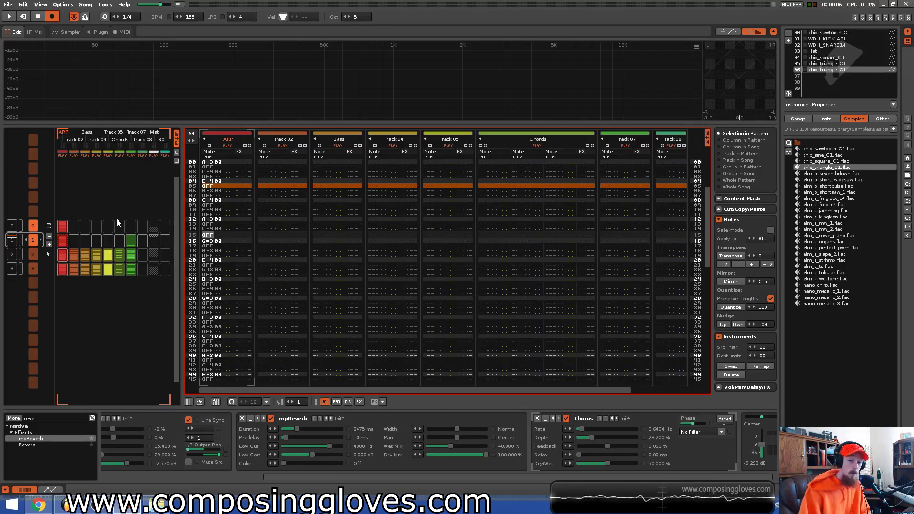
# Set the edit step to 2 and make instrument 00 chip_sawtooth_C1 active, with the cursor on ARP row 16 of pattern 1.
pyautogui.middleClick(414, 233)
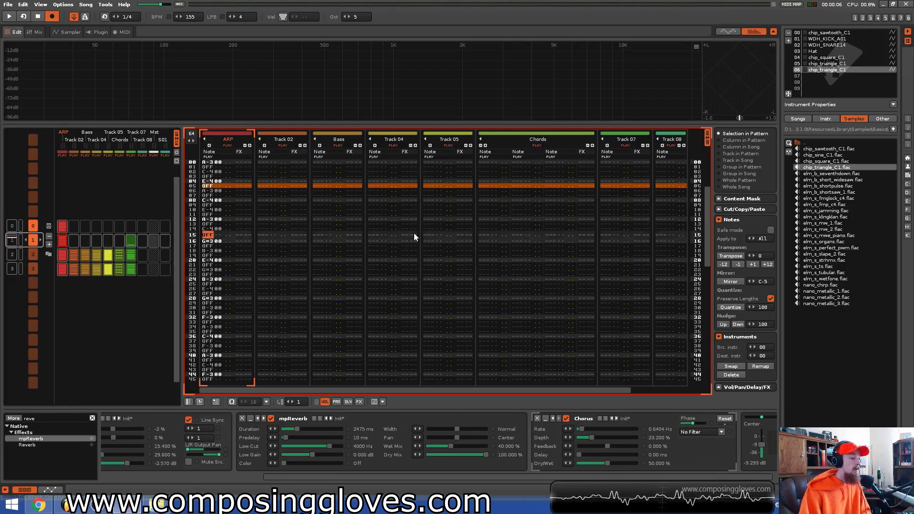
pyautogui.press('space')
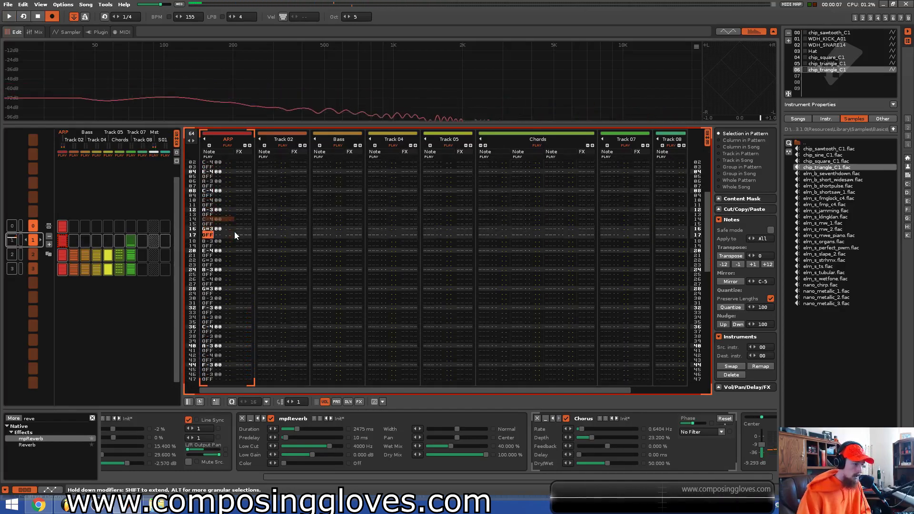
pyautogui.press('space')
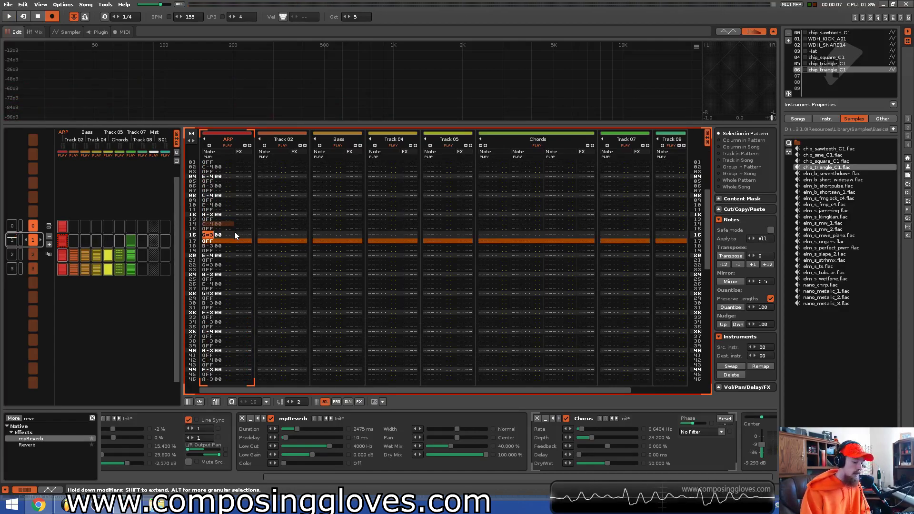
pyautogui.press('u')
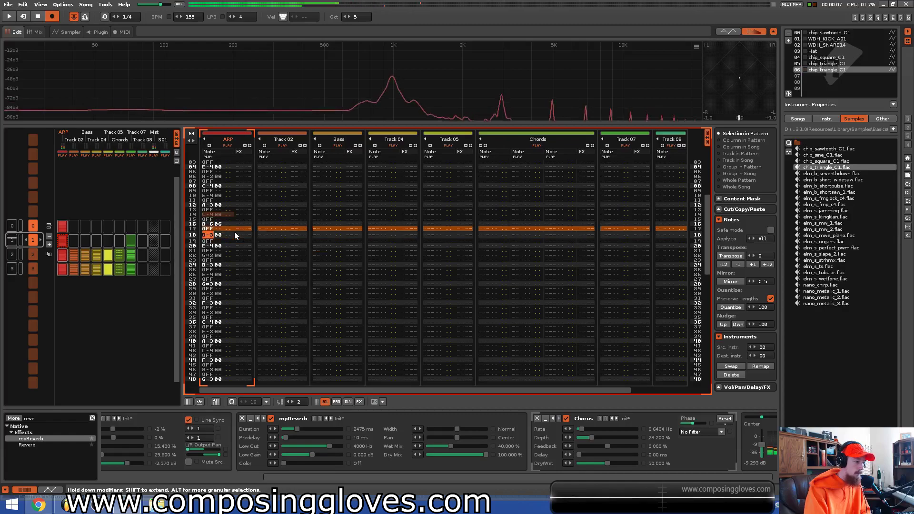
pyautogui.press('Up')
pyautogui.press('Up')
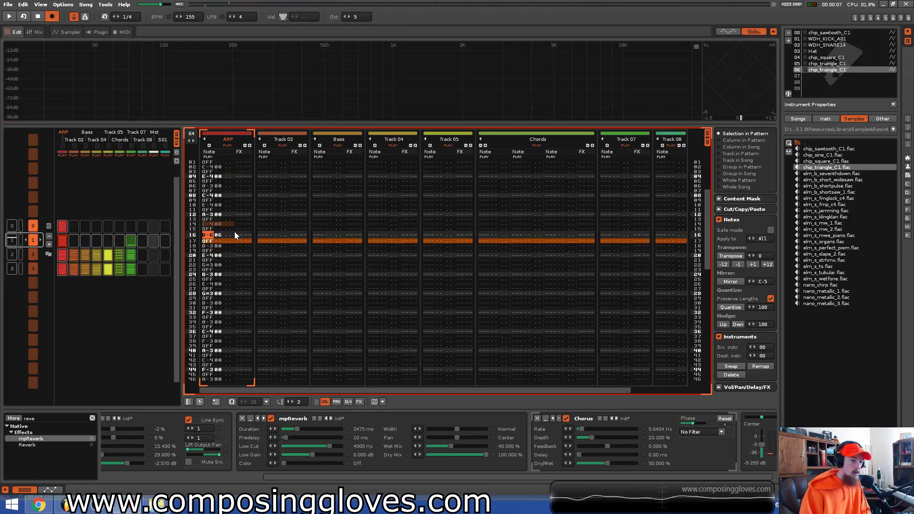
pyautogui.hotkey('alt', 'Up')
pyautogui.hotkey('alt', 'Up')
pyautogui.hotkey('alt', 'Up')
pyautogui.hotkey('alt', 'Up')
pyautogui.hotkey('alt', 'Up')
pyautogui.hotkey('alt', 'Up')
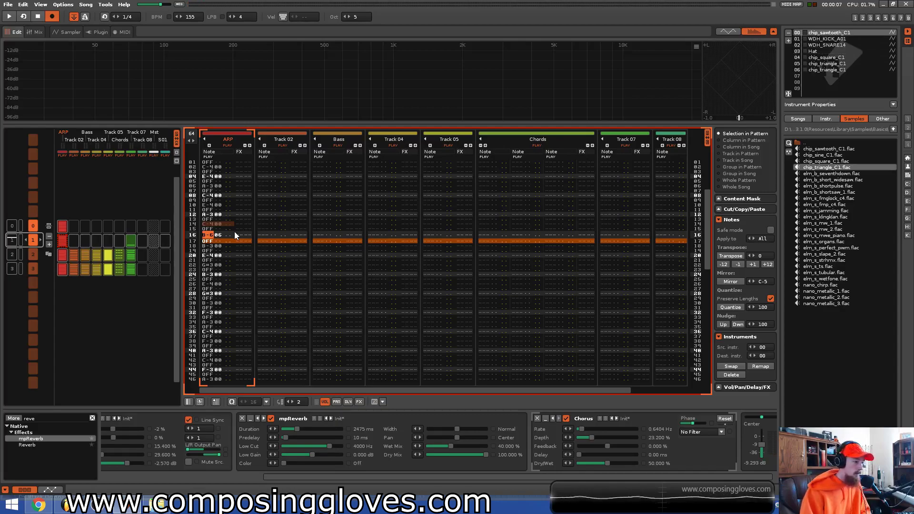
# Try B-6, E-7, G#7 and B-6 on the even ARP rows 16 to 22 of pattern 1.
pyautogui.press('u')
pyautogui.press('p')
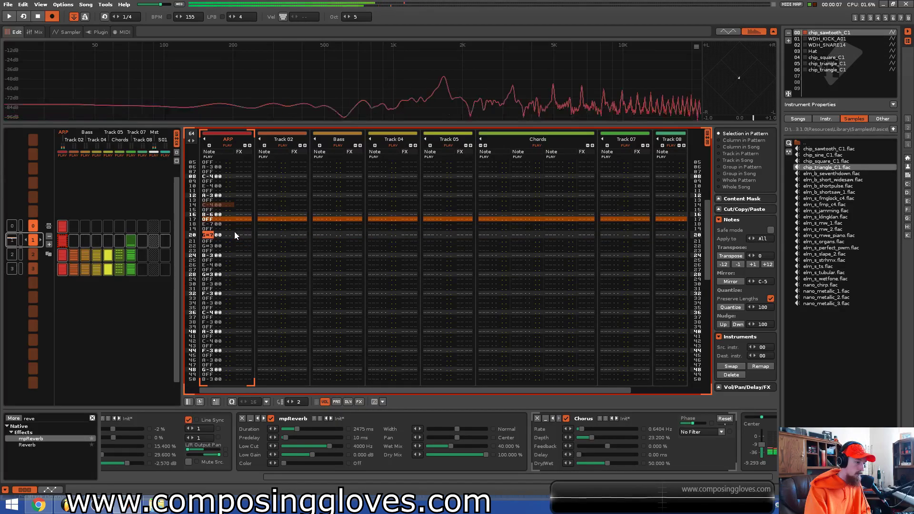
pyautogui.press('\\')
pyautogui.press('Up')
pyautogui.press('Up')
pyautogui.press('Up')
pyautogui.press('Up')
pyautogui.press('Up')
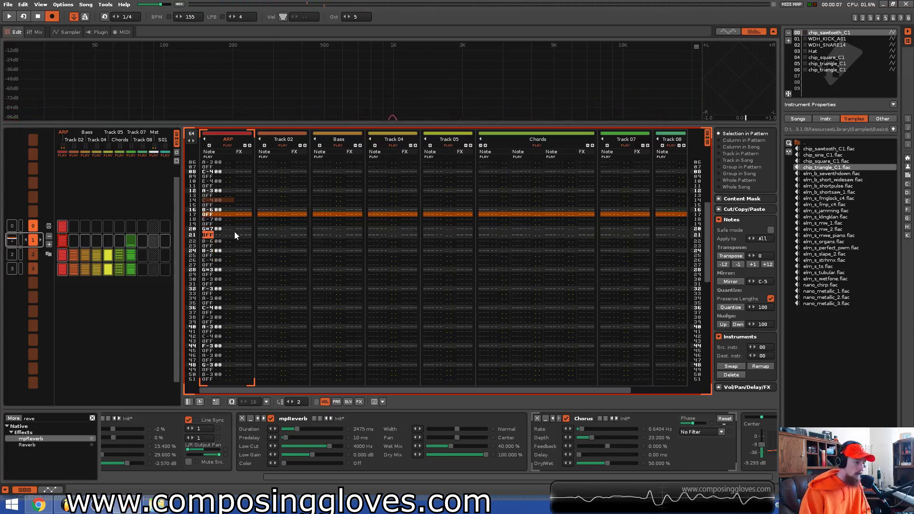
pyautogui.press('Up')
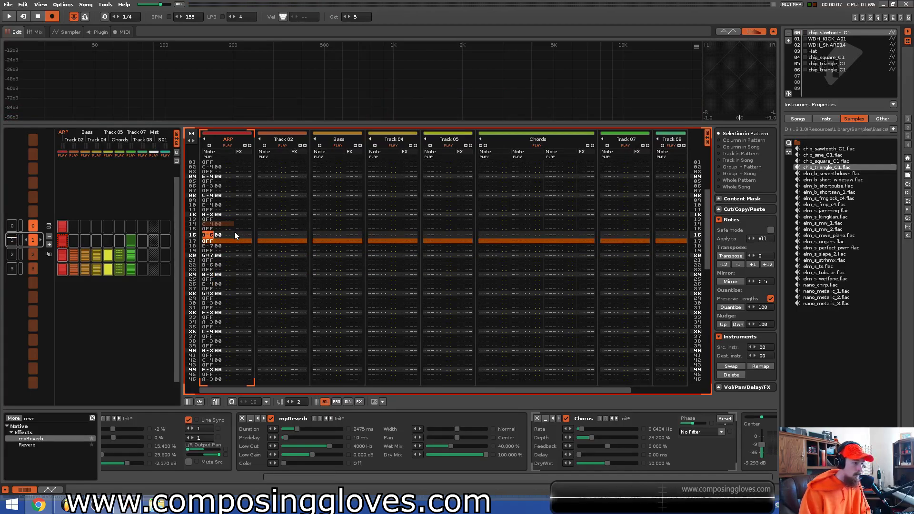
# With the octave at 2, enter repeating B-3, E-4 and G#4 on even ARP rows 16 to 30 and play them back.
pyautogui.press('u')
pyautogui.press('p')
pyautogui.press('\\')
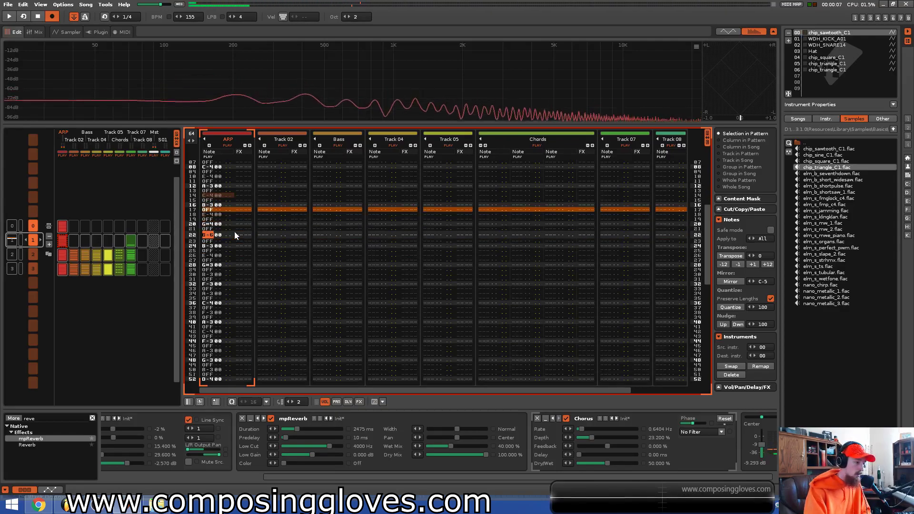
pyautogui.press('u')
pyautogui.press('p')
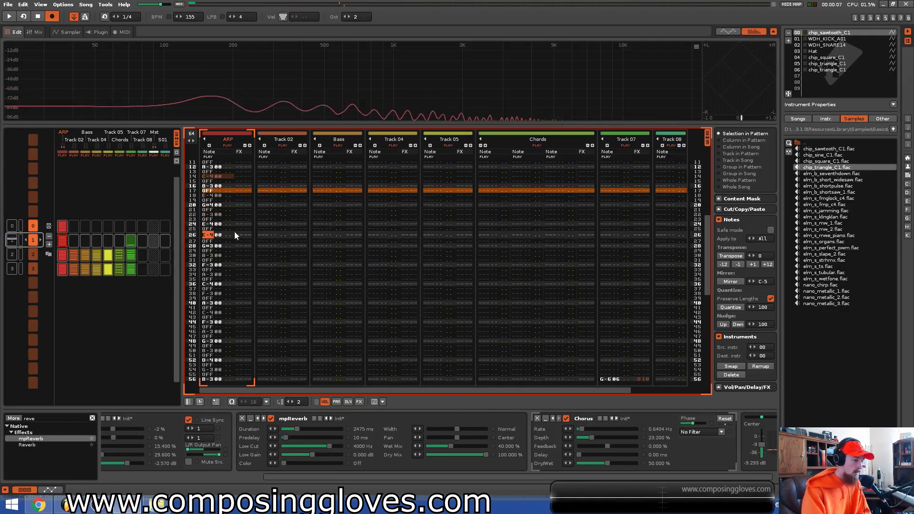
pyautogui.press(']')
pyautogui.press('p')
pyautogui.press('Up')
pyautogui.press('Up')
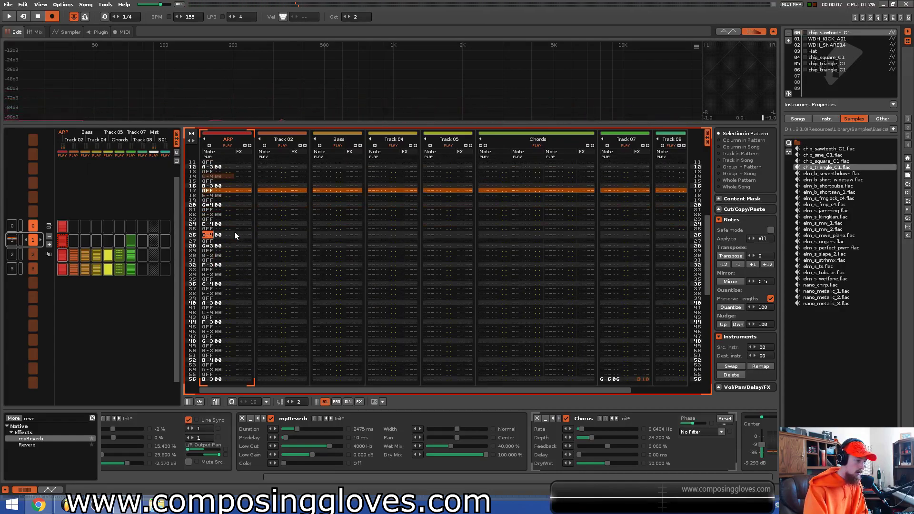
pyautogui.press(']')
pyautogui.press('u')
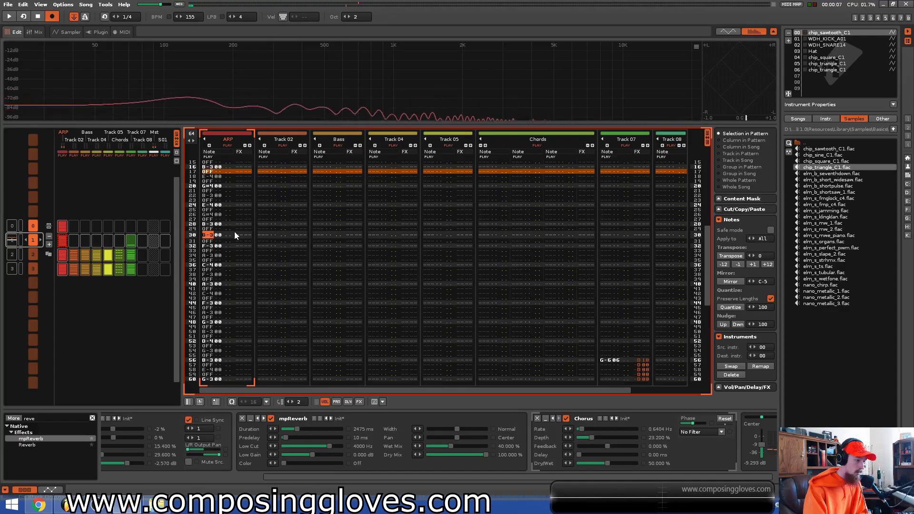
pyautogui.press('p')
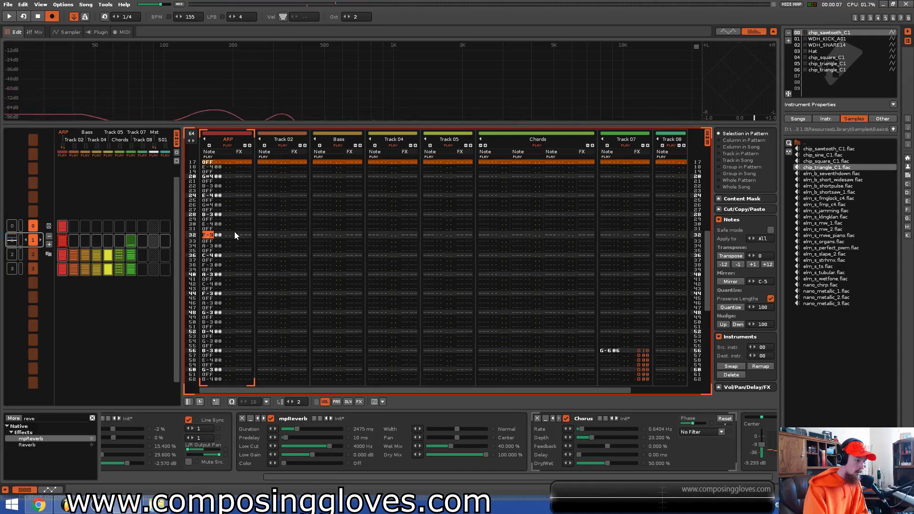
pyautogui.press('space')
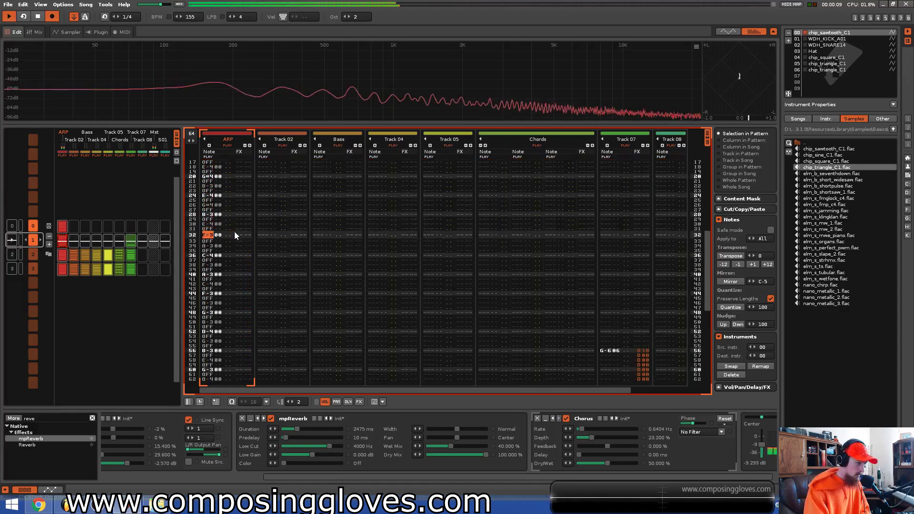
pyautogui.press('space')
# Replace the ARP notes on even rows 32 to 46 of pattern 1 with repeating F-4, A-4 and C-5.
pyautogui.press('Up')
pyautogui.press('Up')
pyautogui.press('Up')
pyautogui.press('Up')
pyautogui.press('Up')
pyautogui.press('Up')
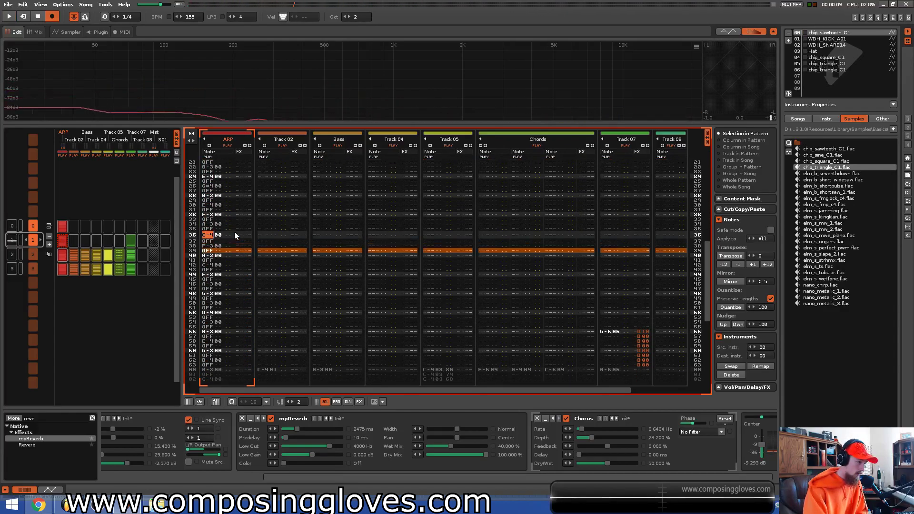
pyautogui.press('Up')
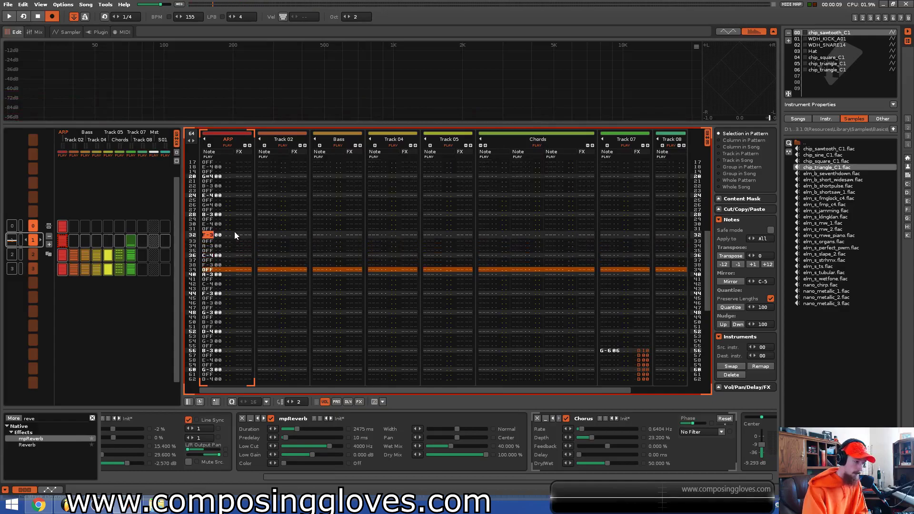
pyautogui.press('[')
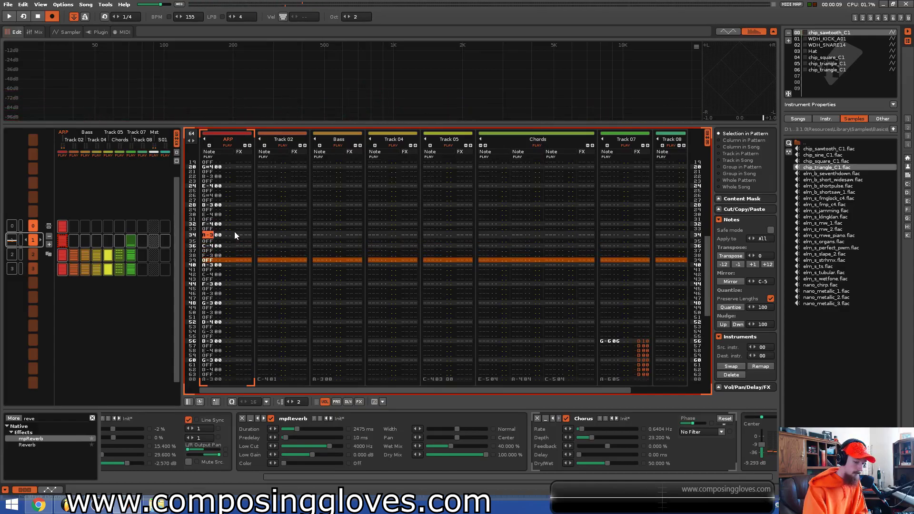
pyautogui.press('[')
pyautogui.press('[')
pyautogui.press('[')
pyautogui.press('[')
pyautogui.press('[')
pyautogui.press('[')
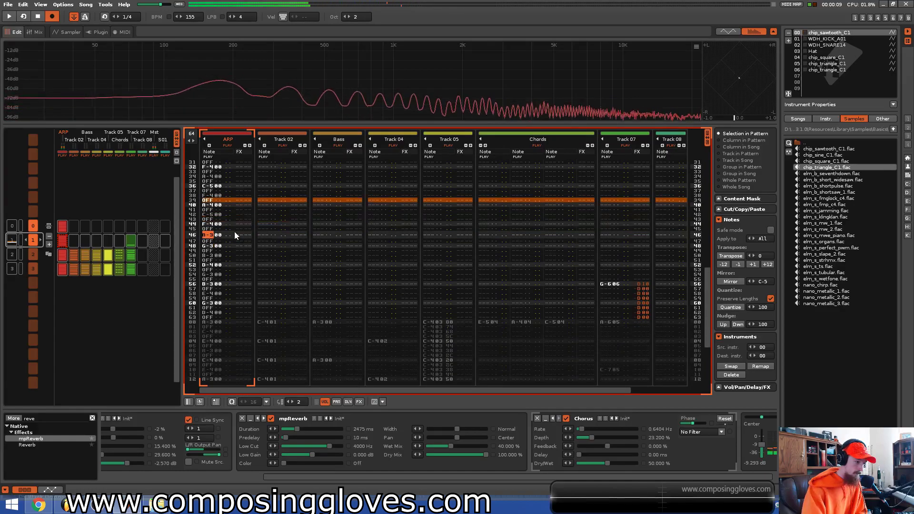
pyautogui.press('[')
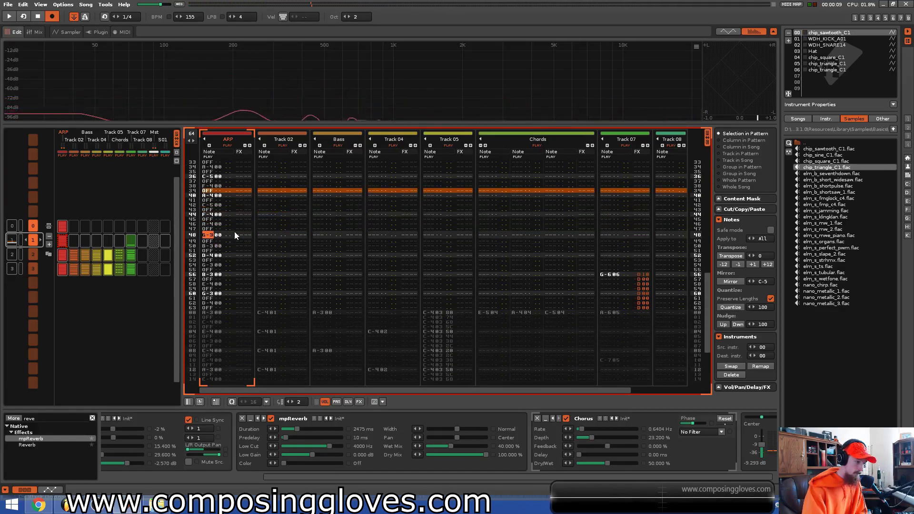
# Fill even ARP rows 48 to 62 of pattern 1 with an octave-4 arpeggio of G, B and D, and play into pattern 2.
pyautogui.press('[')
pyautogui.press('[')
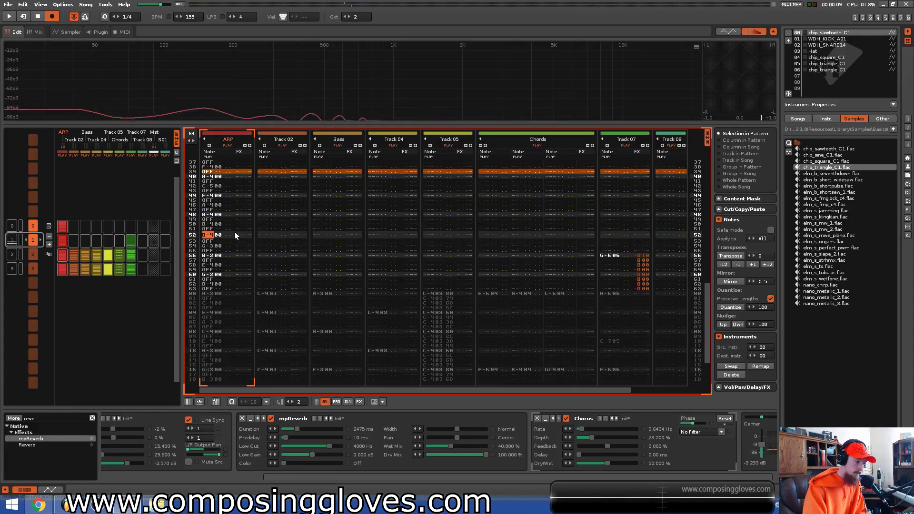
pyautogui.press('[')
pyautogui.press('[')
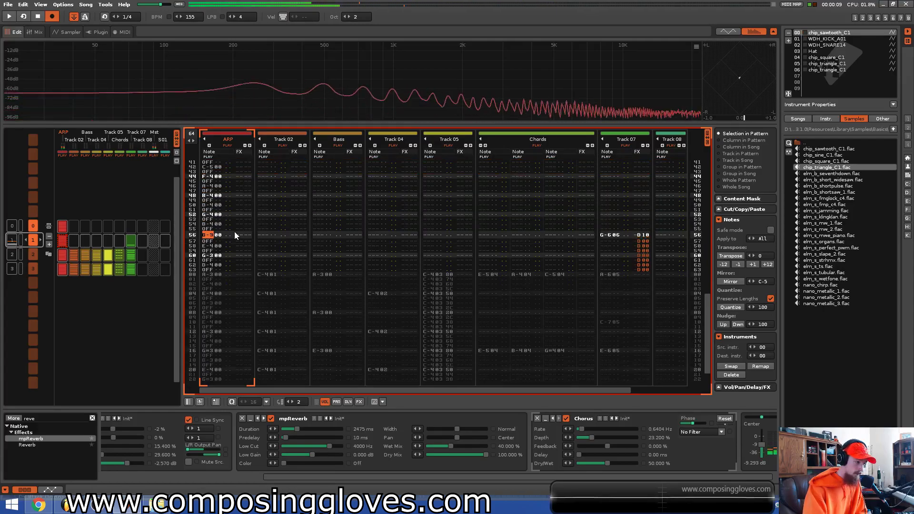
pyautogui.press('Return')
pyautogui.press('Return')
pyautogui.press('Return')
pyautogui.press('Return')
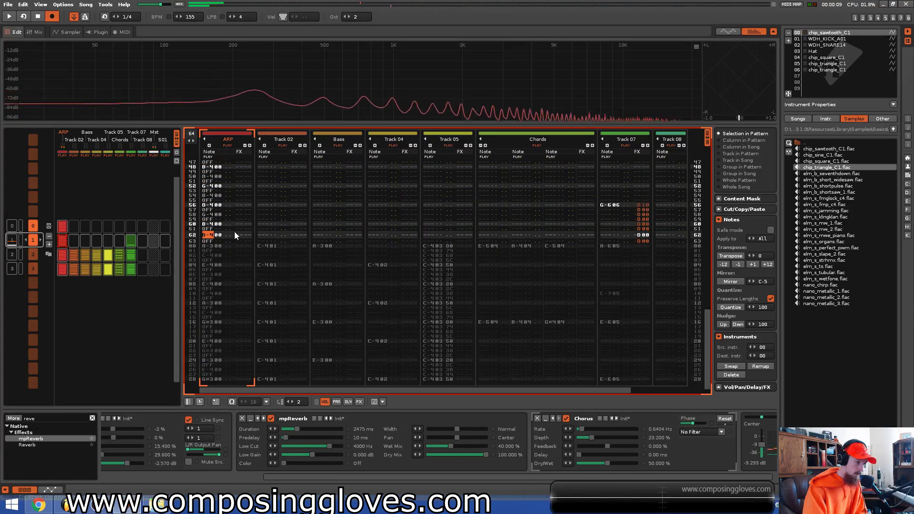
pyautogui.press('space')
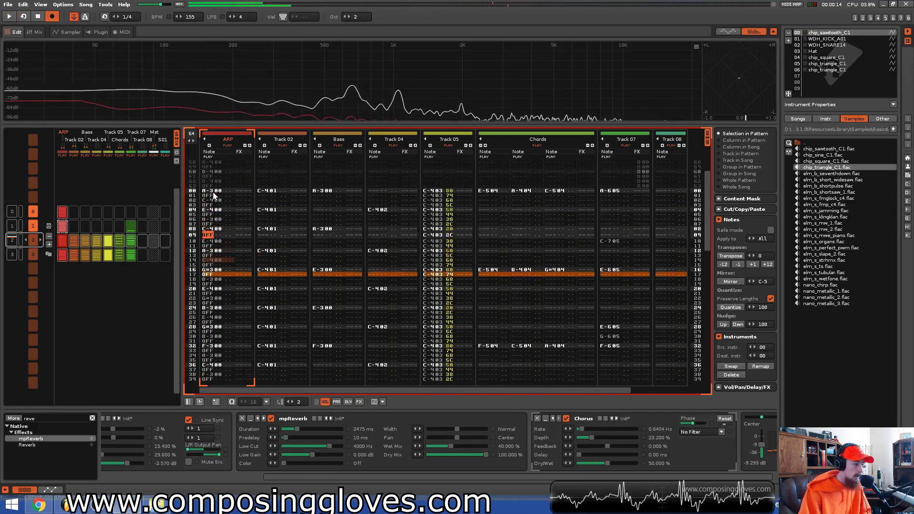
# Select the full ARP column in pattern 2, transpose the arpeggio by +12 and play through to the end of pattern 3.
pyautogui.click(213, 195)
pyautogui.click(216, 230)
pyautogui.scroll(-10, 229, 258)
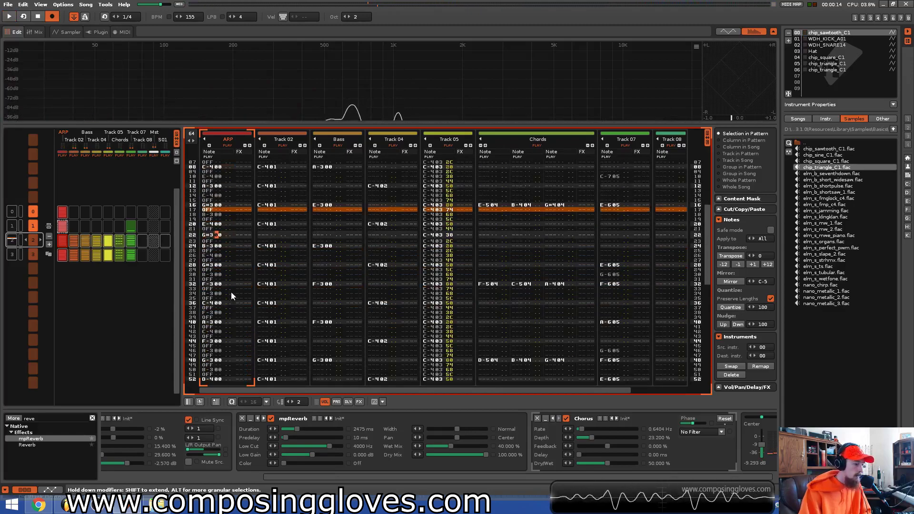
pyautogui.doubleClick(224, 346)
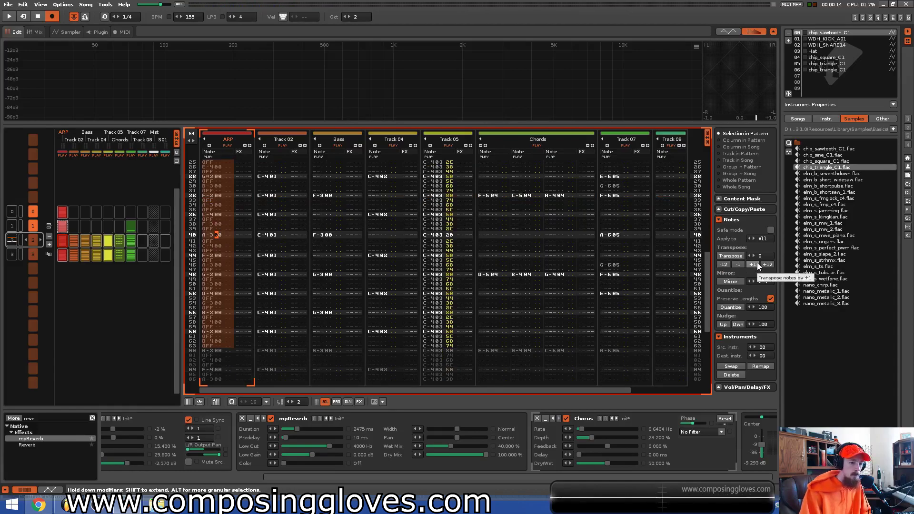
pyautogui.press('space')
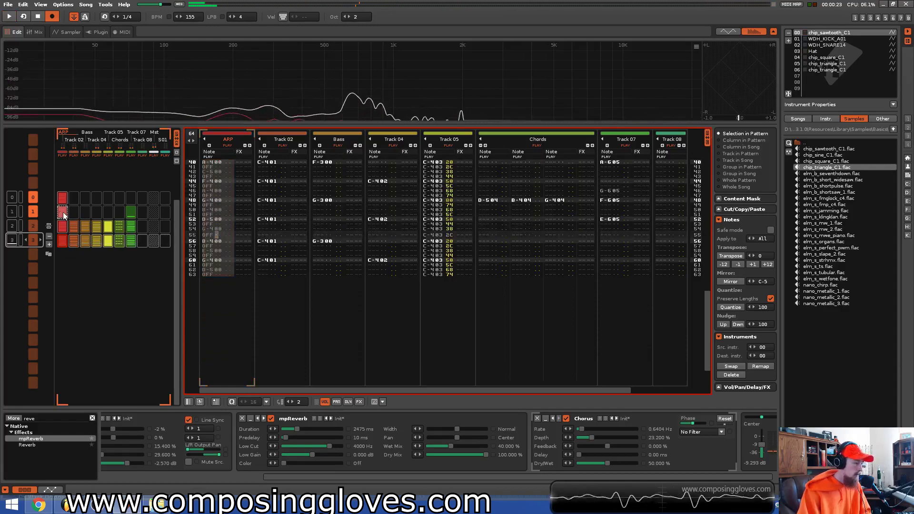
# Copy pattern 1's ARP block over the one in pattern 3, transpose it by +12 and play the result.
pyautogui.press('Delete')
pyautogui.hotkey('ctrl', 'v')
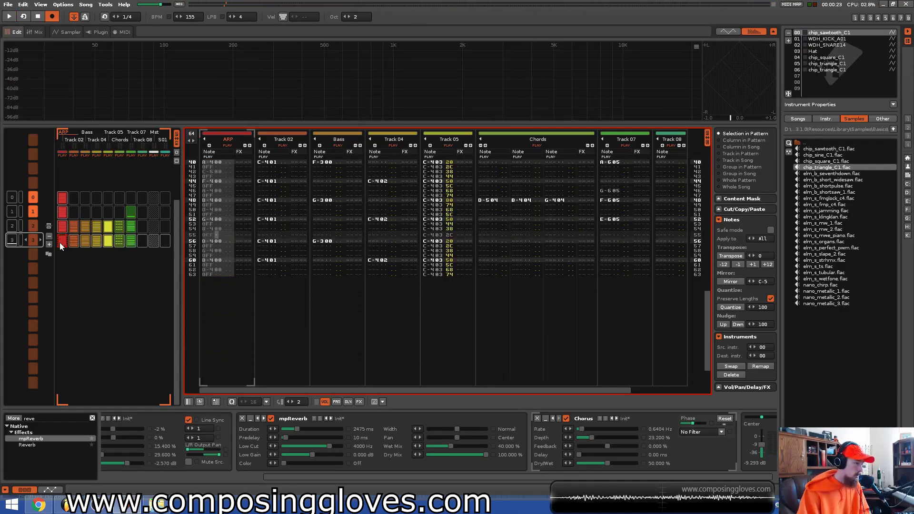
pyautogui.click(12, 240)
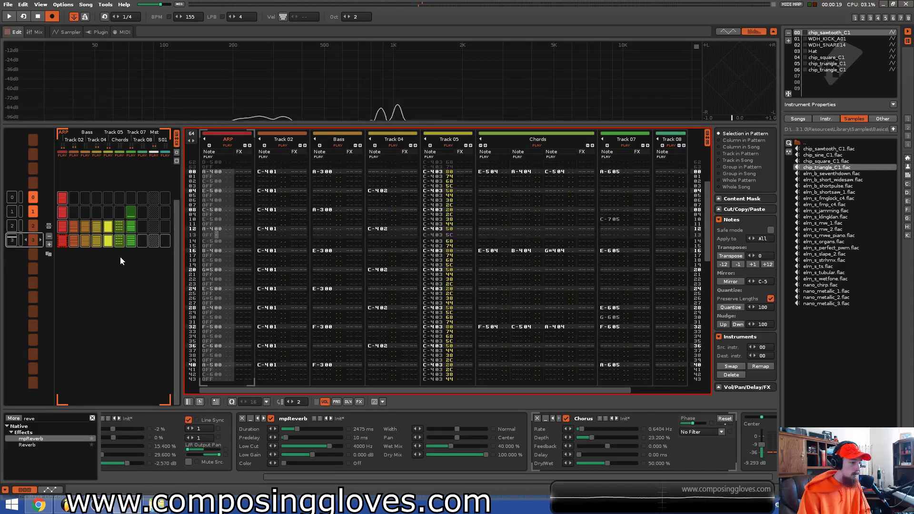
pyautogui.press('space')
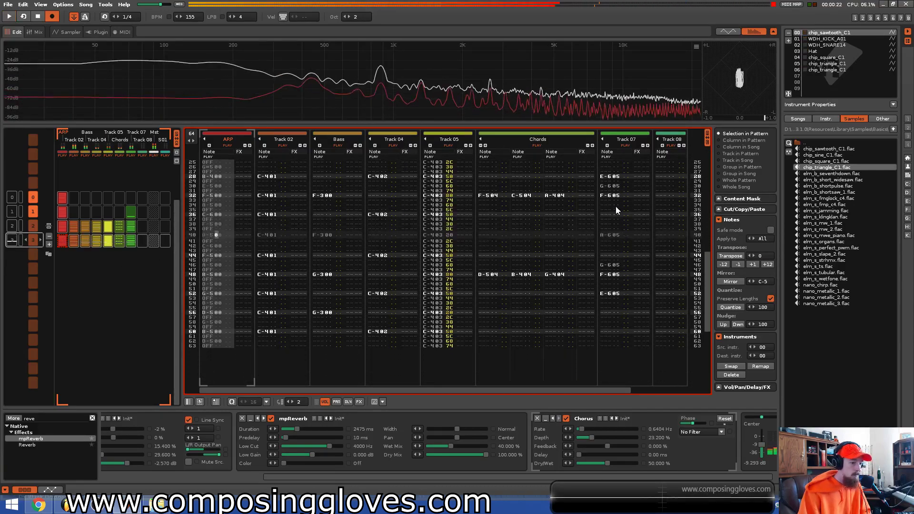
pyautogui.press('space')
# Stop playback and ready Track 07's row 28 in pattern 3 for note entry with instrument 05 chip_triangle_C1 at octave 4.
pyautogui.scroll(5, 614, 222)
pyautogui.click(612, 257)
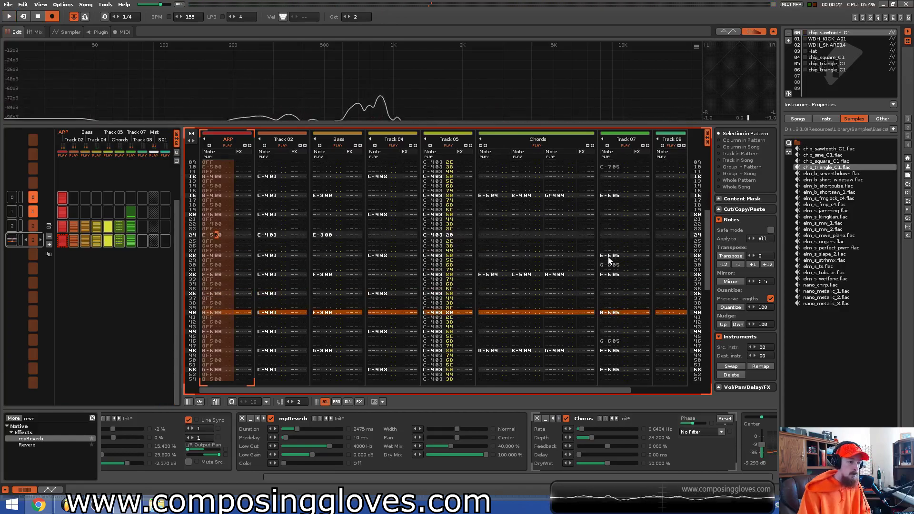
pyautogui.click(609, 259)
pyautogui.scroll(6, 622, 243)
pyautogui.press('space')
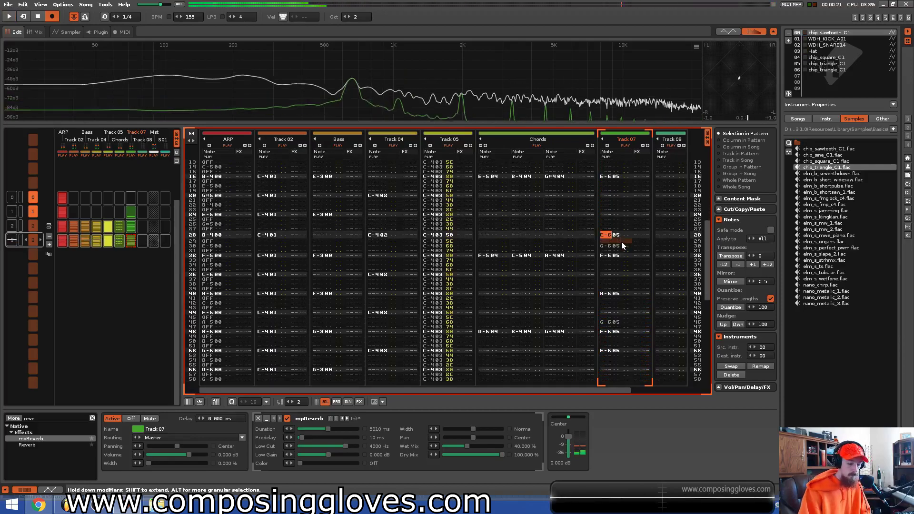
pyautogui.press('[')
pyautogui.press('Up')
pyautogui.press('Up')
pyautogui.hotkey('alt', 'Down')
pyautogui.hotkey('alt', 'Down')
pyautogui.hotkey('alt', 'Down')
pyautogui.hotkey('alt', 'Down')
pyautogui.hotkey('alt', 'Down')
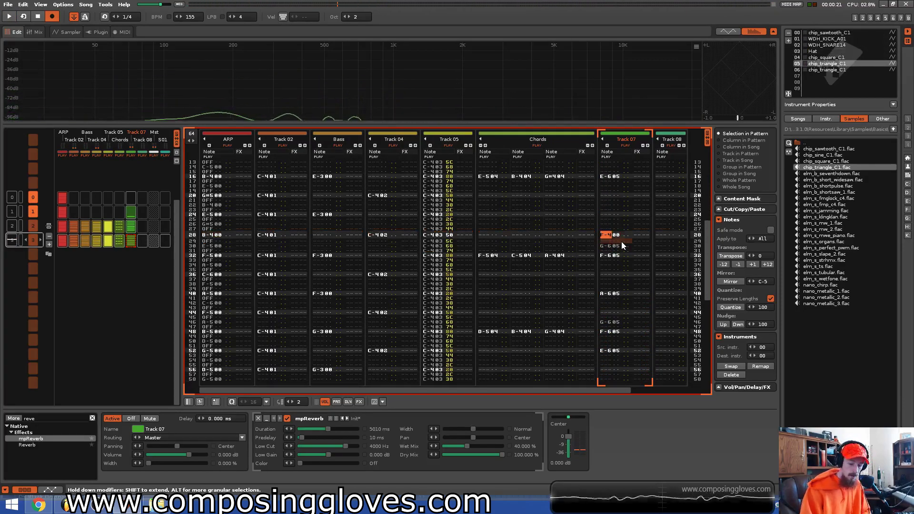
# Try G-6, F-6 and A-6 as the replacement note on row 28 of Track 07.
pyautogui.press(']')
pyautogui.press('[')
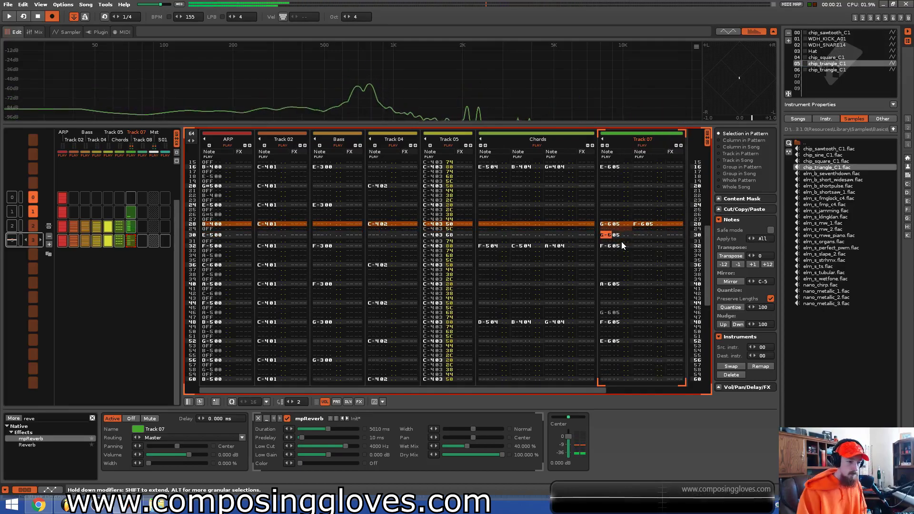
pyautogui.hotkey('ctrl', 'z')
pyautogui.press('[')
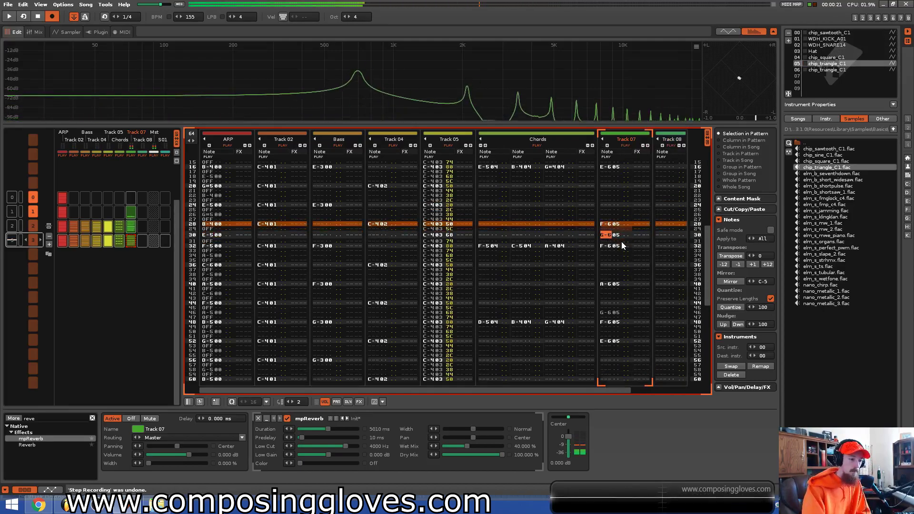
pyautogui.press('Up')
pyautogui.press('Up')
pyautogui.press('\\')
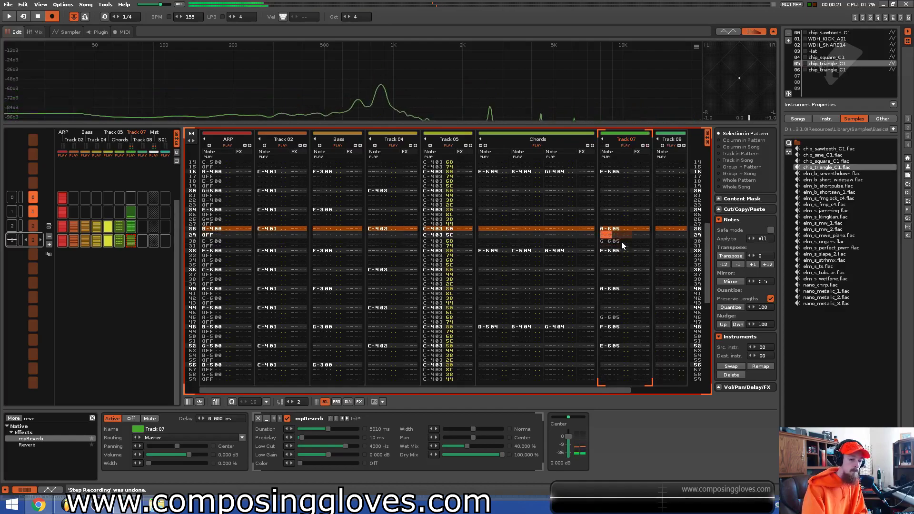
# Set Track 07 to C-7 on row 28, B-6 on row 30 and A-6 on row 32, clearing the stray note on row 29.
pyautogui.press('Up')
pyautogui.press('Up')
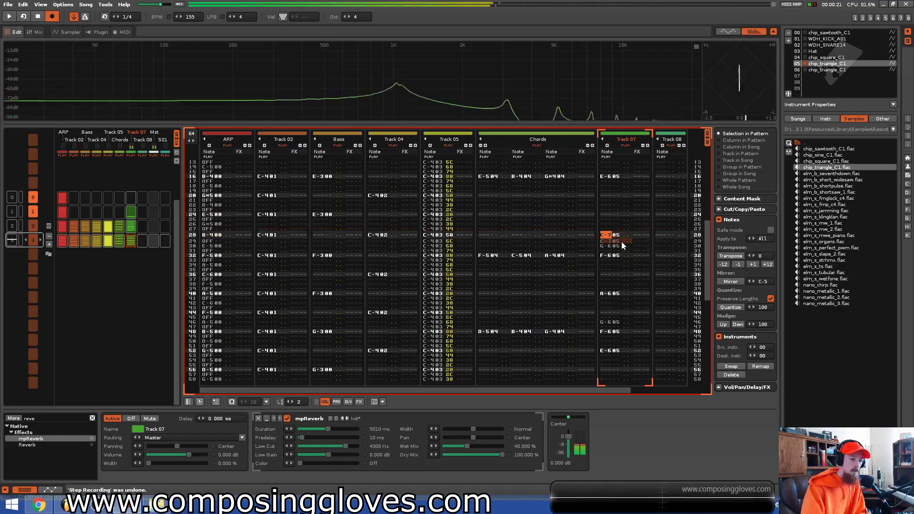
pyautogui.press('Delete')
pyautogui.press('Up')
pyautogui.press('Up')
pyautogui.press('Up')
pyautogui.press('Up')
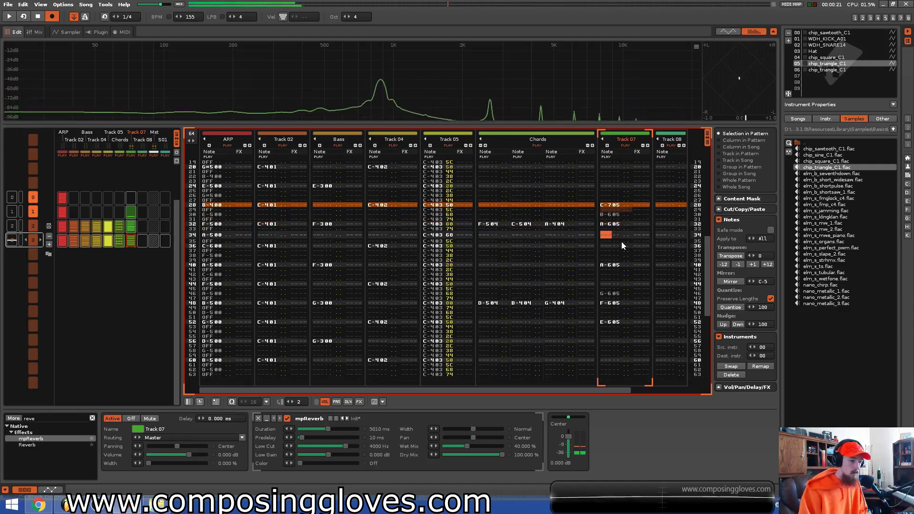
# Play pattern 3 to check the edited Track 07 run, stopping at row 40.
pyautogui.press('Up')
pyautogui.press('Up')
pyautogui.press('Up')
pyautogui.press('Up')
pyautogui.press('Up')
pyautogui.press('Up')
pyautogui.press('Up')
pyautogui.press('Up')
pyautogui.press('Up')
pyautogui.press('space')
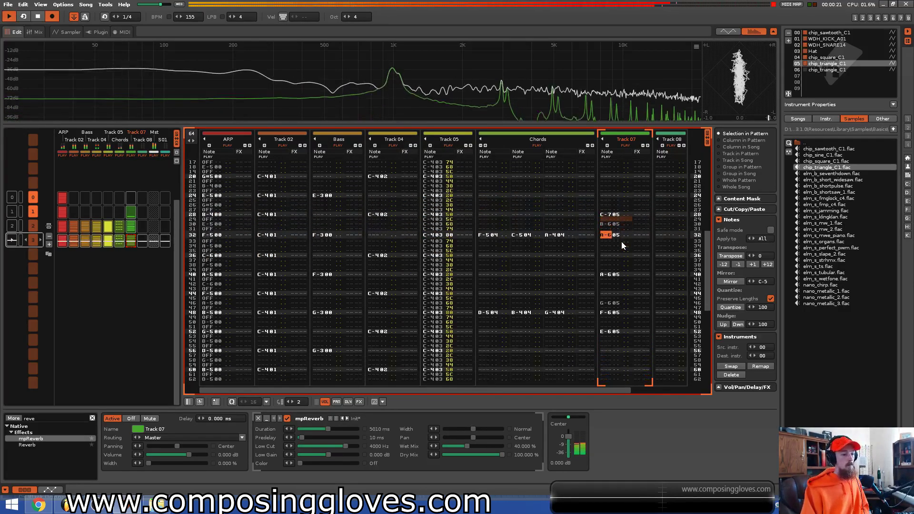
pyautogui.press('space')
pyautogui.press('Down')
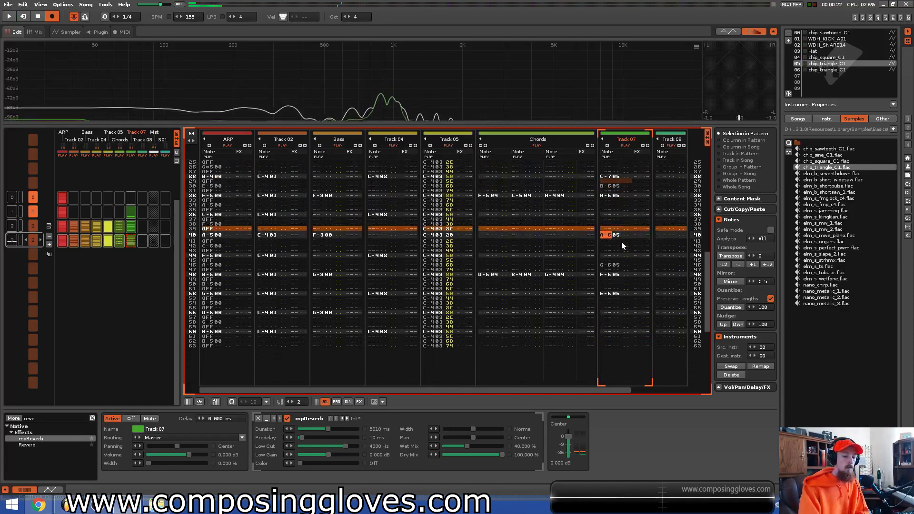
# Enter G#7 on row 40, E-7 on row 42 and B-6 on row 44 of Track 07 at octave 5, and play the result.
pyautogui.press('\\')
pyautogui.press('Up')
pyautogui.press('Up')
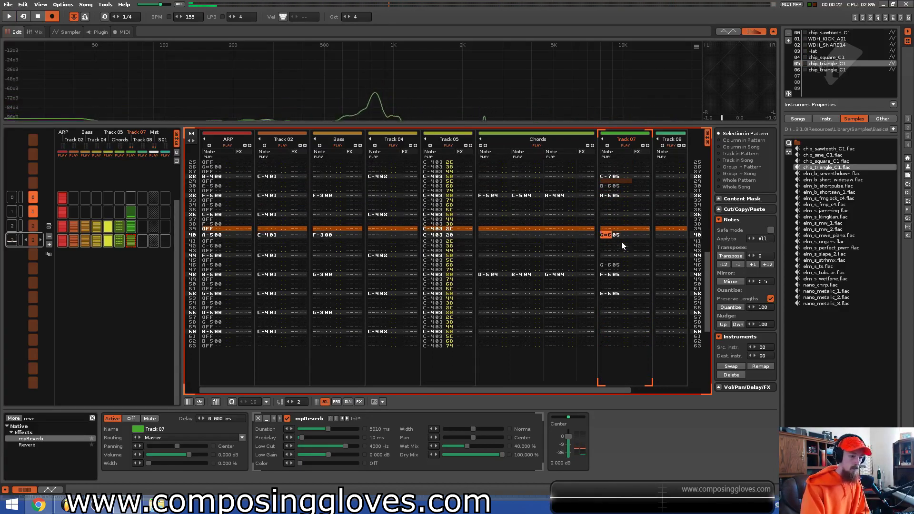
pyautogui.press('\\')
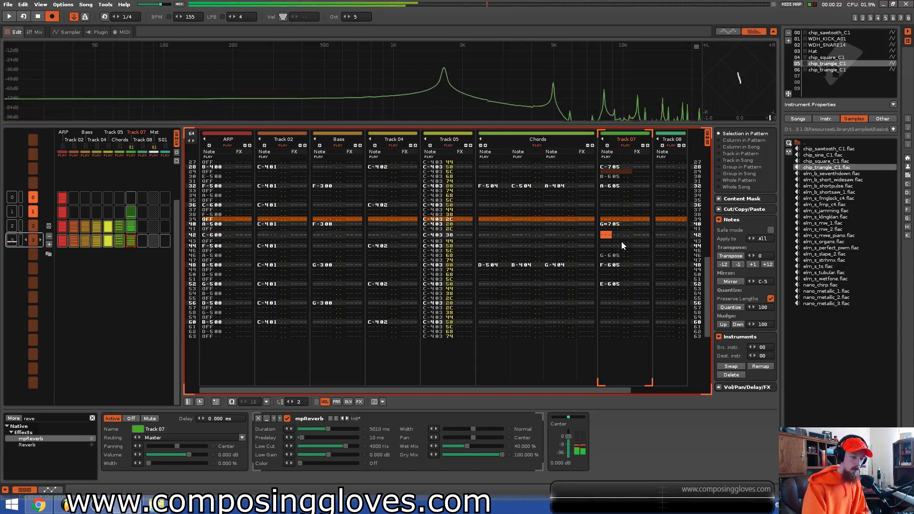
pyautogui.press('p')
pyautogui.press('u')
pyautogui.press('Down')
pyautogui.press('Down')
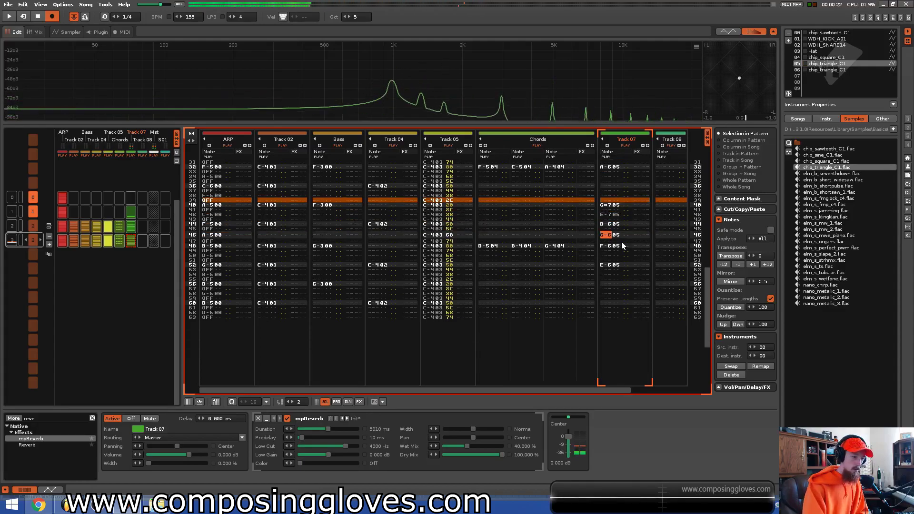
pyautogui.press('space')
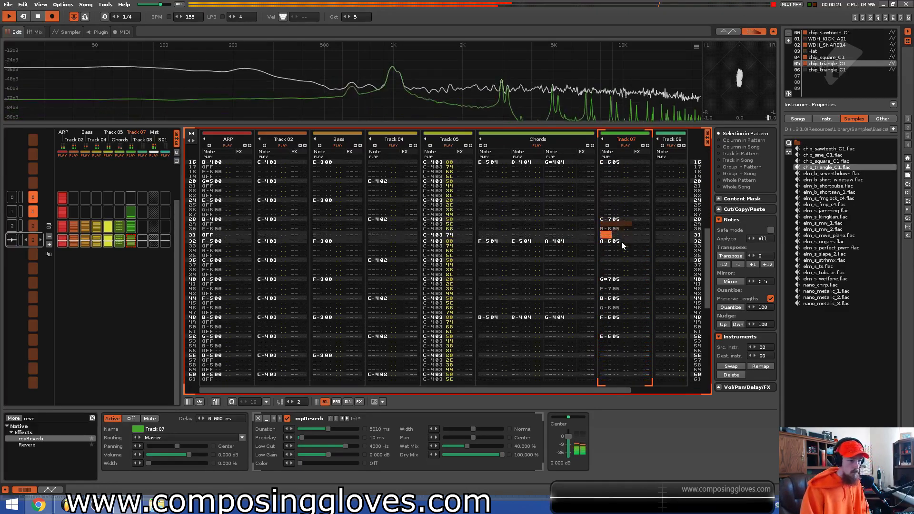
pyautogui.press('space')
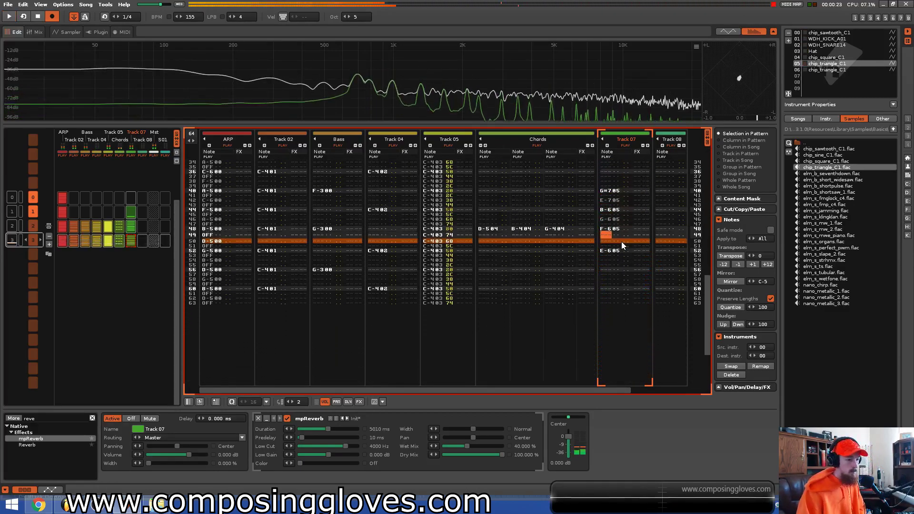
# Change Track 07's note on row 40 to A-7 and play the melody through to the song's loop into pattern 0.
pyautogui.press('Up')
pyautogui.press('Up')
pyautogui.press('Up')
pyautogui.press('y')
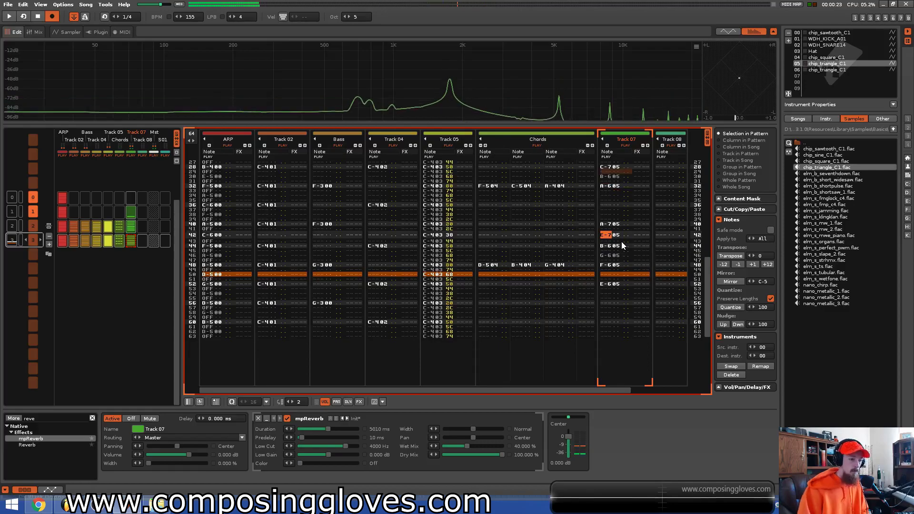
pyautogui.press('Up')
pyautogui.press('Up')
pyautogui.press('Up')
pyautogui.press('space')
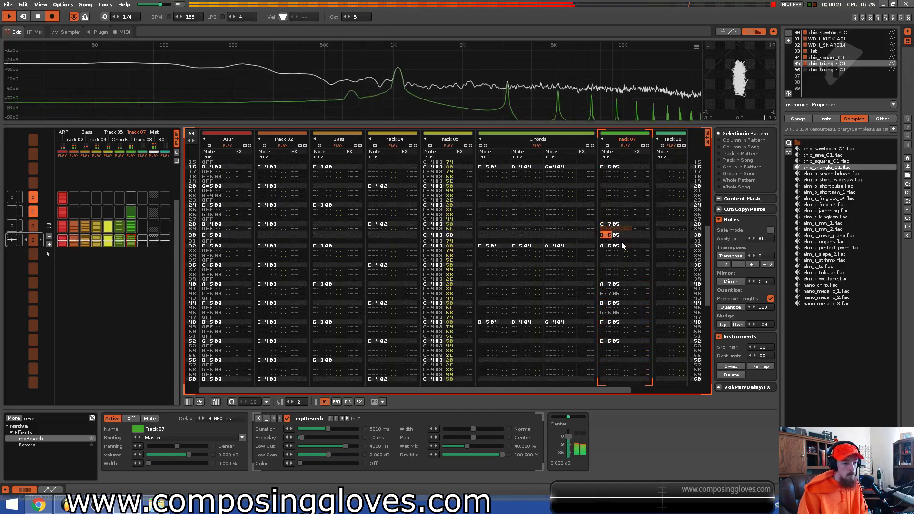
pyautogui.press('space')
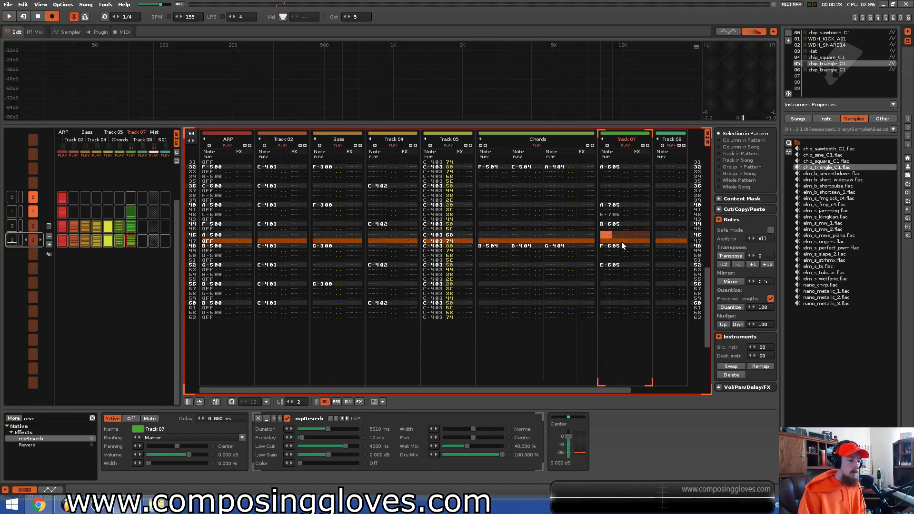
pyautogui.press('Down')
pyautogui.press('space')
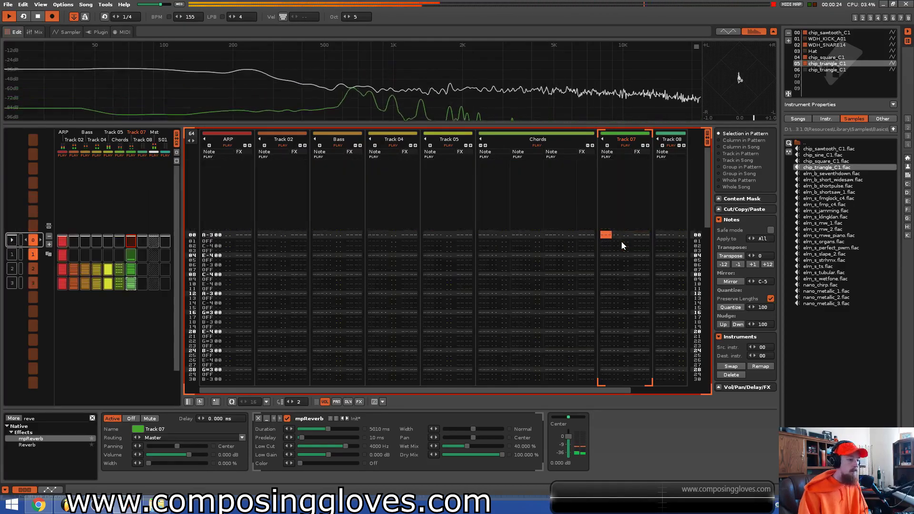
pyautogui.press('space')
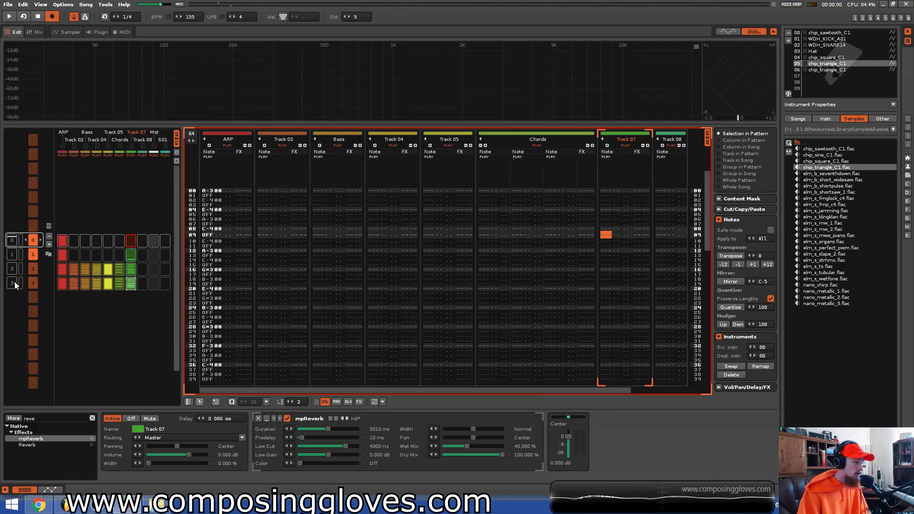
# Add a note-off on row 00 of pattern 0 in the first note column of the Chords track.
pyautogui.click(119, 284)
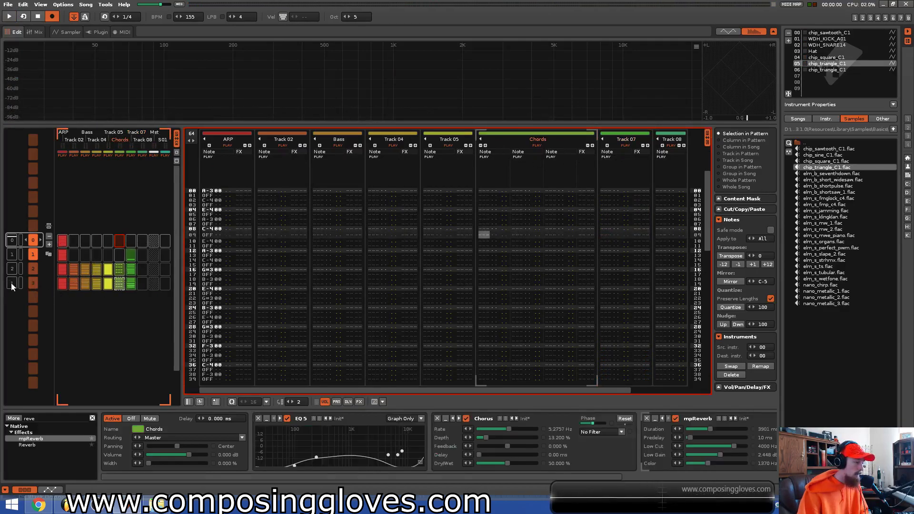
pyautogui.click(485, 191)
pyautogui.press('a')
pyautogui.press('Up')
pyautogui.press('Up')
pyautogui.press('Right')
pyautogui.press('Right')
pyautogui.press('Right')
pyautogui.press('Right')
pyautogui.press('Right')
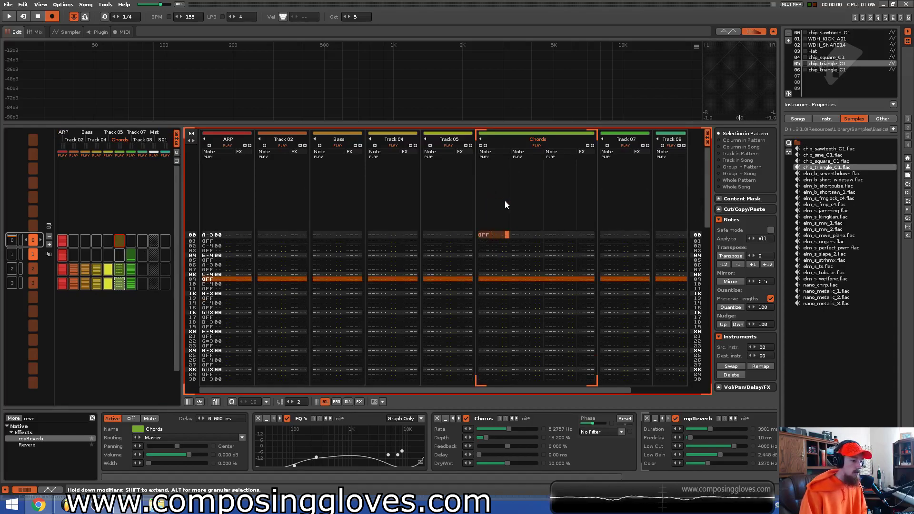
# Add note-offs on row 00 of pattern 0 in the second and third note columns of the Chords track.
pyautogui.press('capslock')
pyautogui.press('Right')
pyautogui.press('Right')
pyautogui.press('Right')
pyautogui.press('Up')
pyautogui.press('a')
pyautogui.press('Up')
pyautogui.press('Up')
pyautogui.press('Up')
pyautogui.press('a')
pyautogui.press('BackSpace')
pyautogui.press('Up')
pyautogui.press('Up')
pyautogui.press('Left')
pyautogui.press('Down')
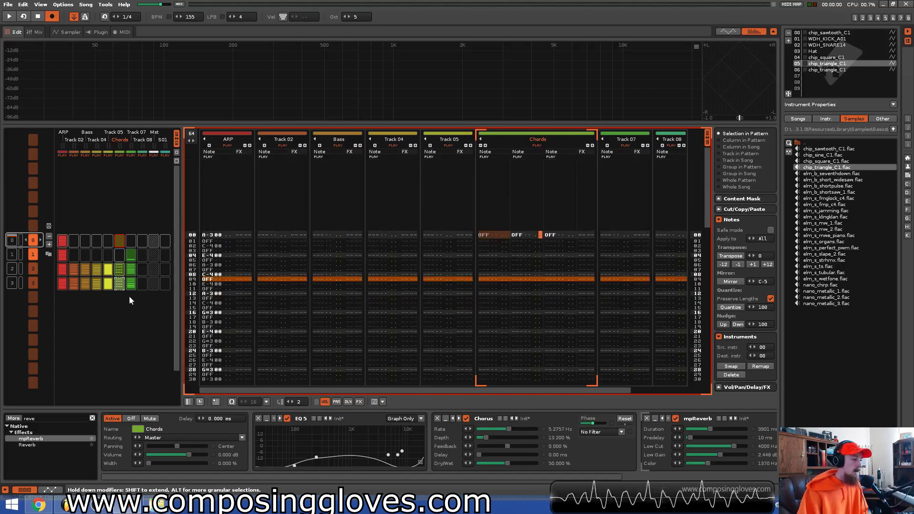
# Play from pattern 2, replace Track 07's note on row 16 of pattern 3 with E-7 and audition the change.
pyautogui.click(13, 270)
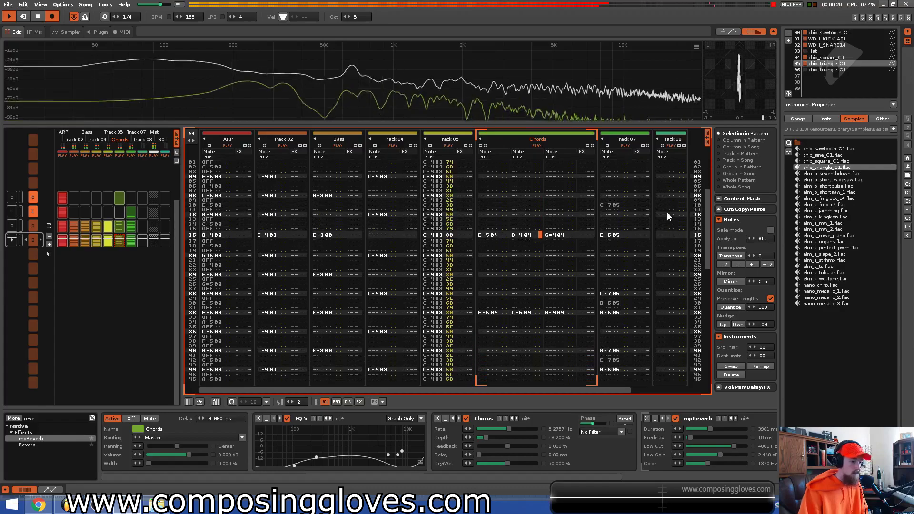
pyautogui.click(611, 235)
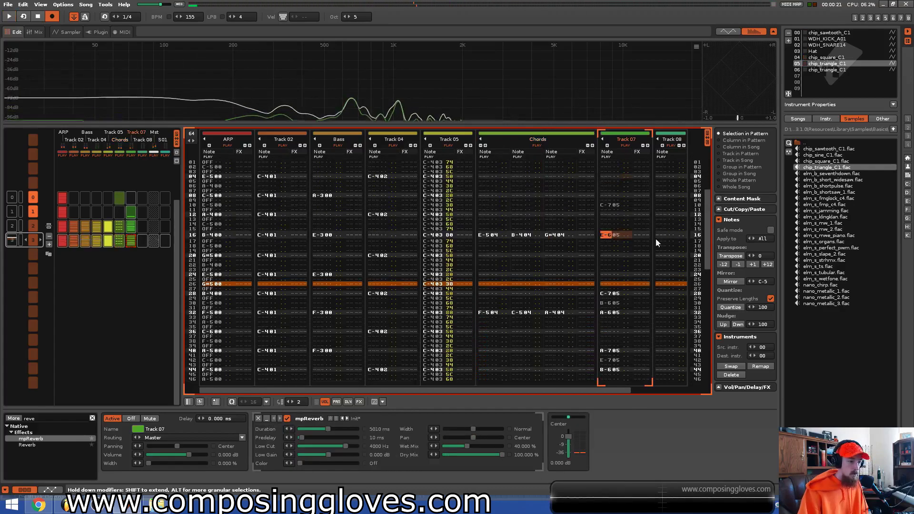
pyautogui.scroll(3, 610, 247)
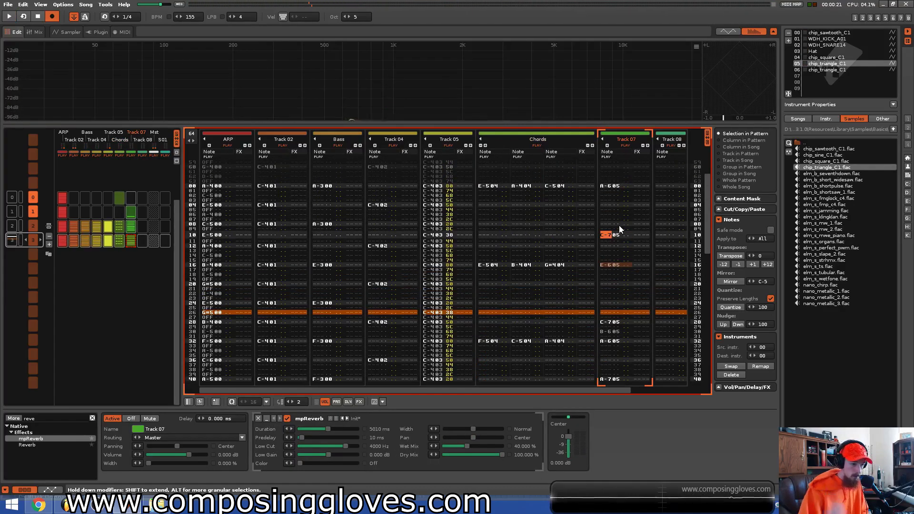
pyautogui.press('space')
pyautogui.press('p')
pyautogui.press('Up')
pyautogui.press('Up')
pyautogui.press('p')
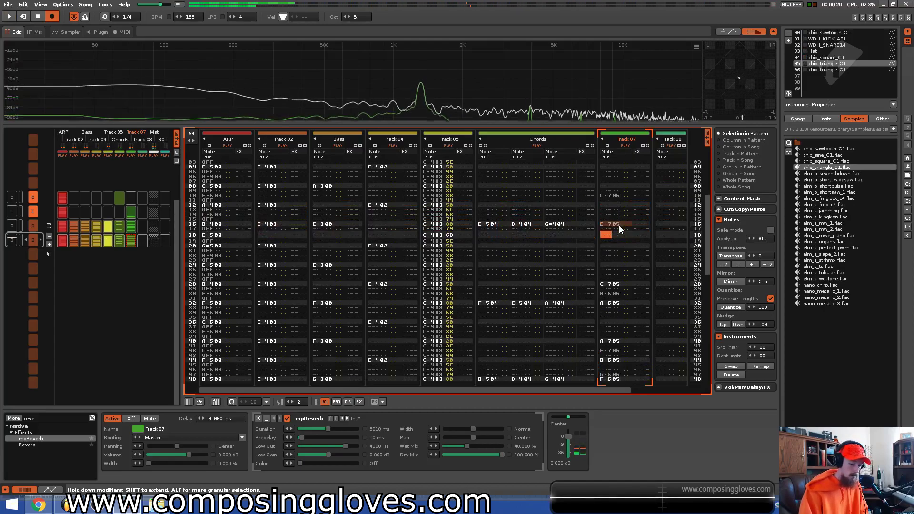
pyautogui.press('space')
pyautogui.press('space')
pyautogui.press('Up')
pyautogui.press('Up')
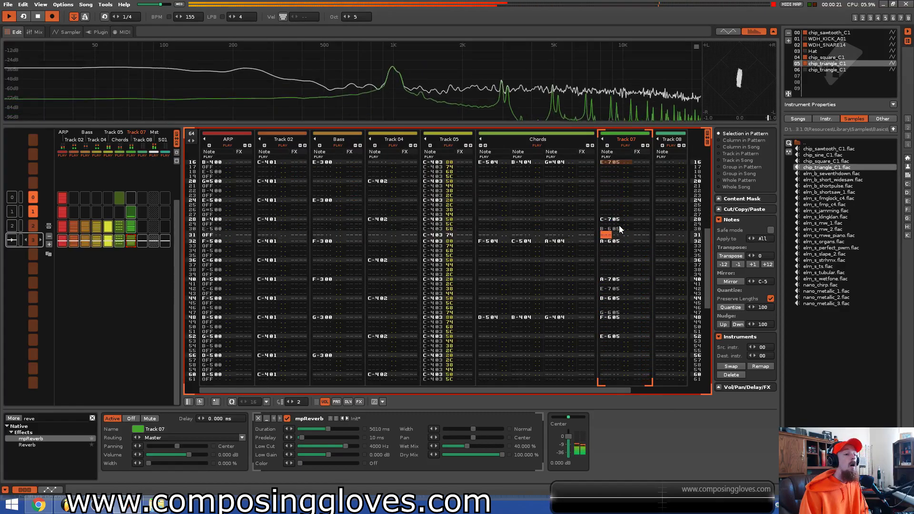
# Replace Track 07's note on row 30 of pattern 3 with E-7 and play the edited passage.
pyautogui.press('space')
pyautogui.press('Up')
pyautogui.press('Up')
pyautogui.press('Up')
pyautogui.press('Up')
pyautogui.press('Up')
pyautogui.press('Up')
pyautogui.press('Up')
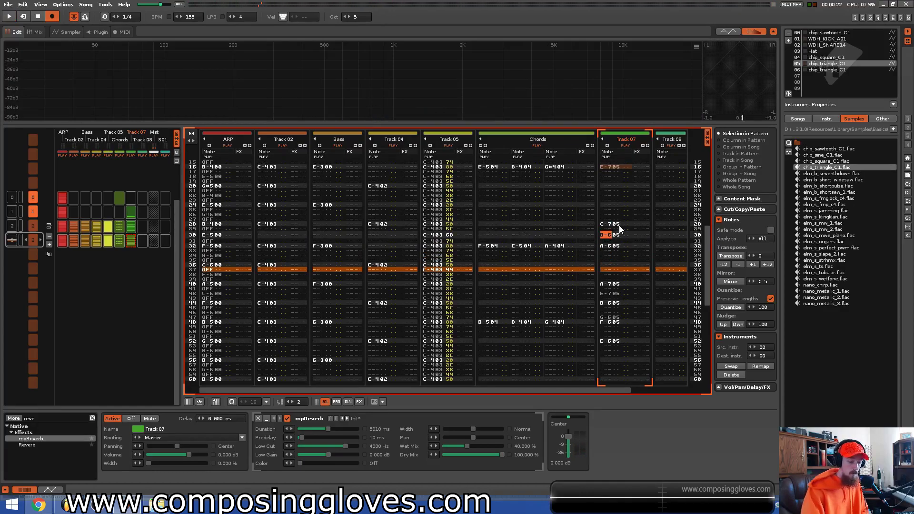
pyautogui.press('p')
pyautogui.press('Up')
pyautogui.hotkey('shift', 'space')
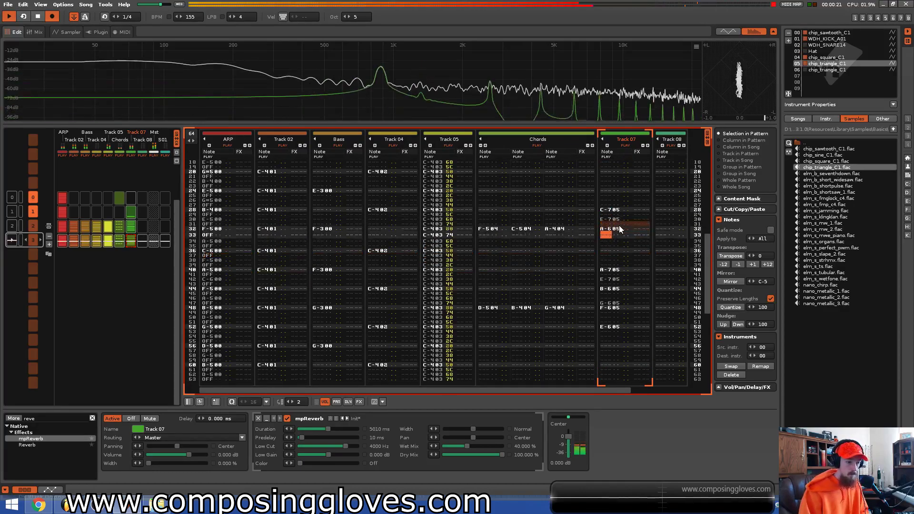
# Play pattern 3 through the loop into pattern 0, and replay from pattern 2 to check the melody.
pyautogui.scroll(6, 619, 226)
pyautogui.press('space')
pyautogui.scroll(12, 619, 226)
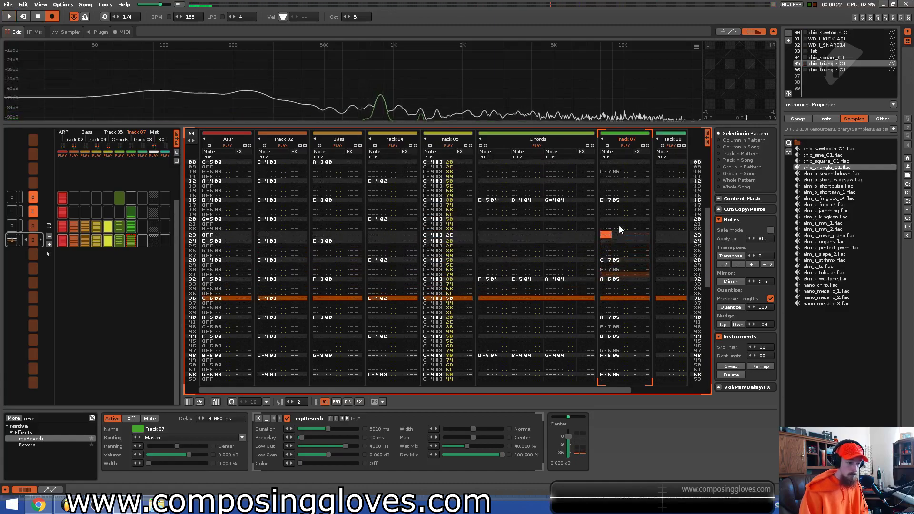
pyautogui.hotkey('shift', 'space')
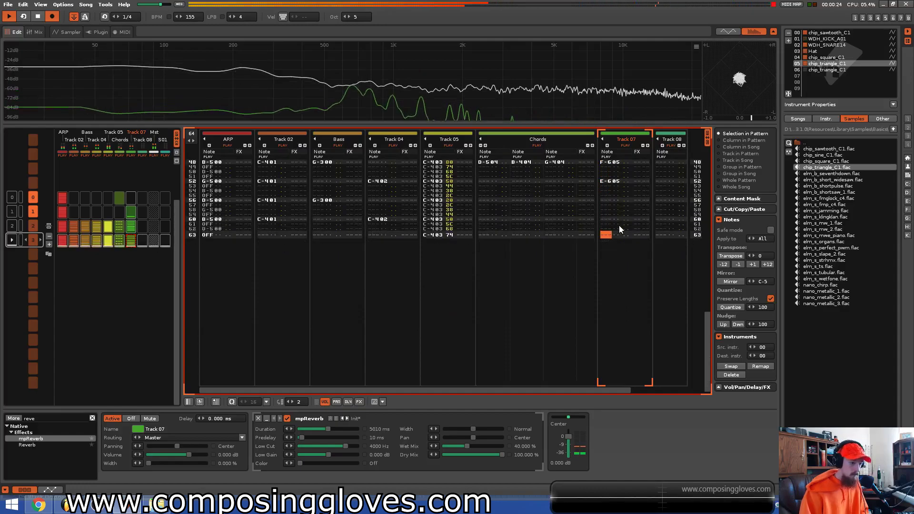
pyautogui.press('space')
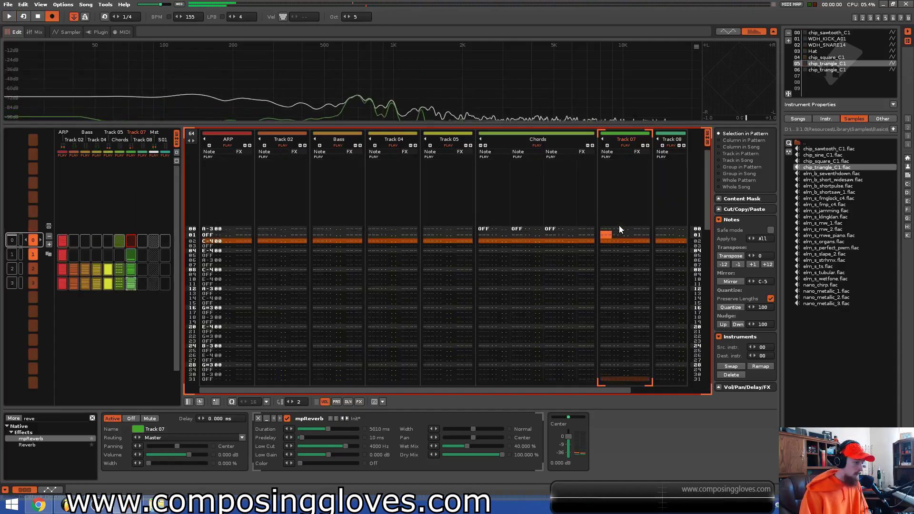
pyautogui.click(13, 270)
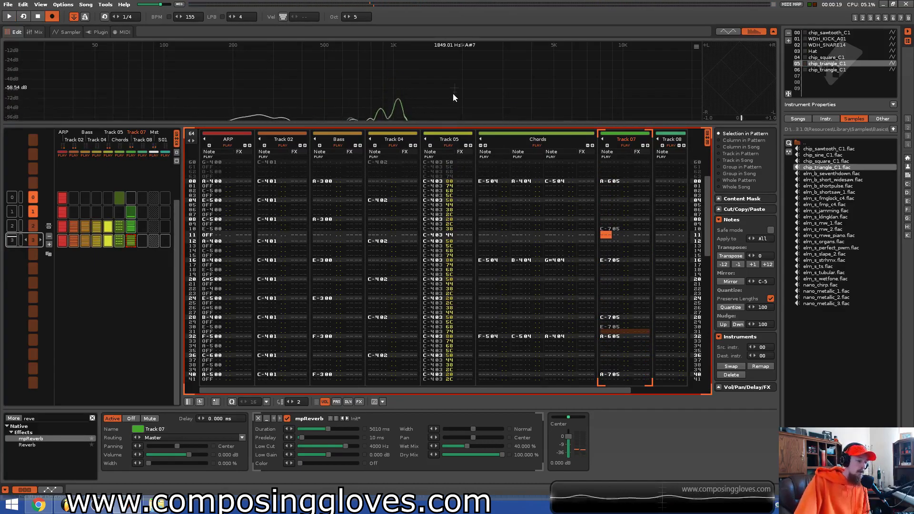
# Save the song under a new name, "26. Tutorial Demo Song", in the Renoise Projects folder.
pyautogui.hotkey('ctrl', 'shift', 's')
pyautogui.click(402, 222)
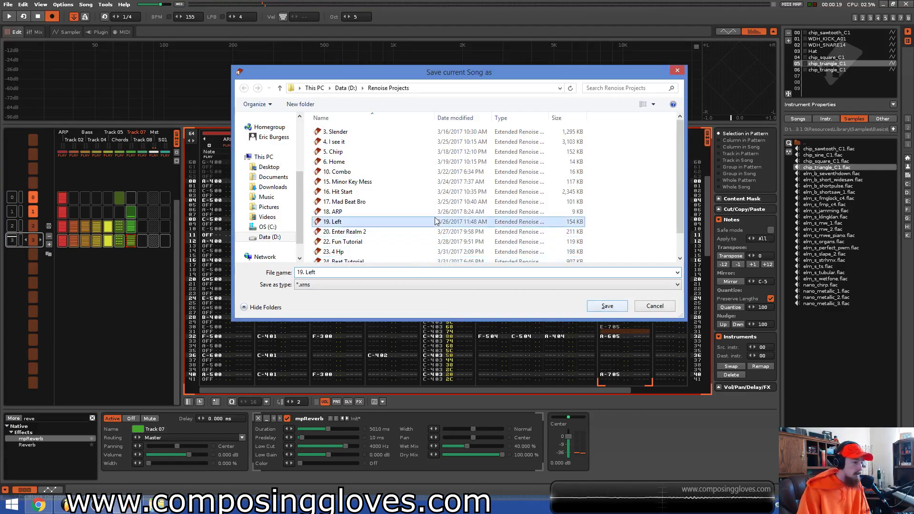
pyautogui.click(396, 274)
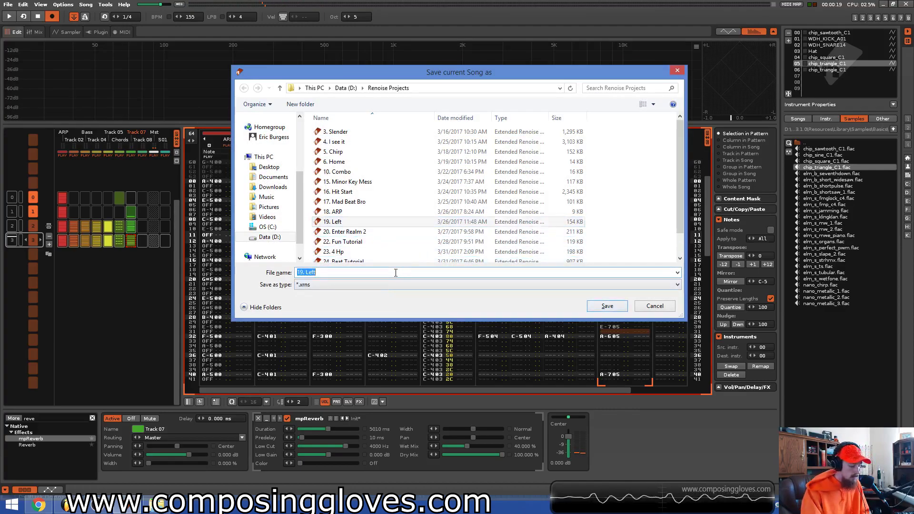
pyautogui.write('2')
pyautogui.write('5')
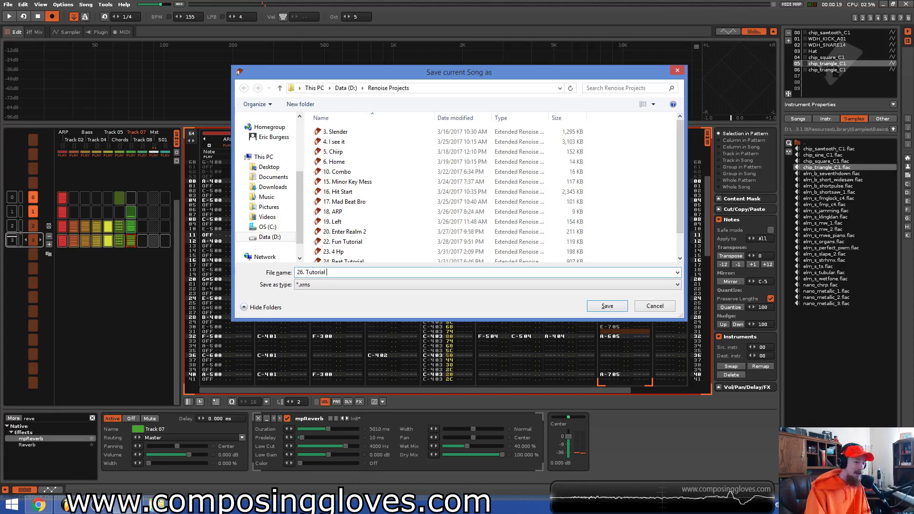
pyautogui.press('Return')
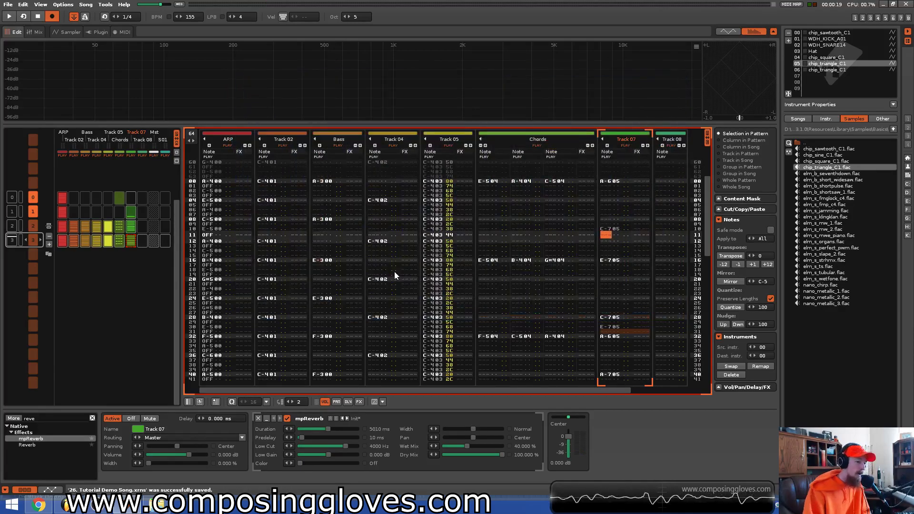
pyautogui.moveTo(708, 220); pyautogui.dragTo(708, 187)
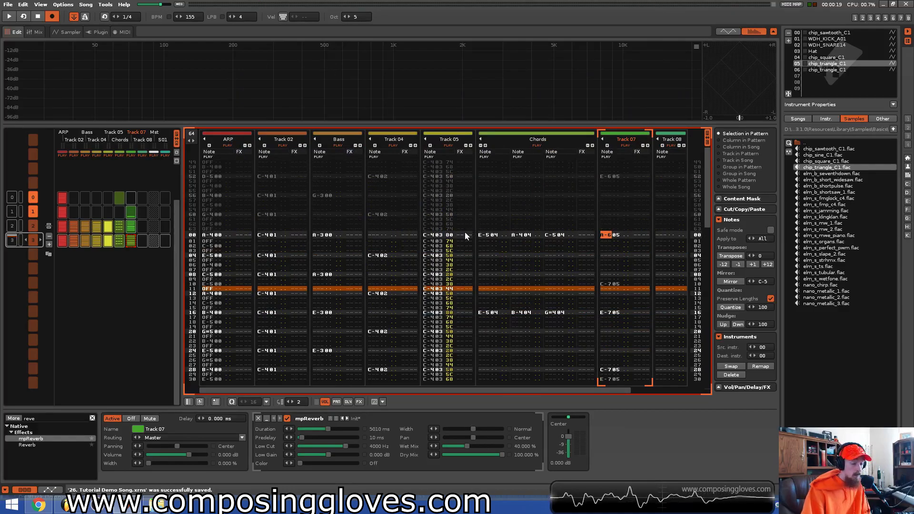
pyautogui.scroll(-15, 476, 232)
pyautogui.scroll(7, 478, 232)
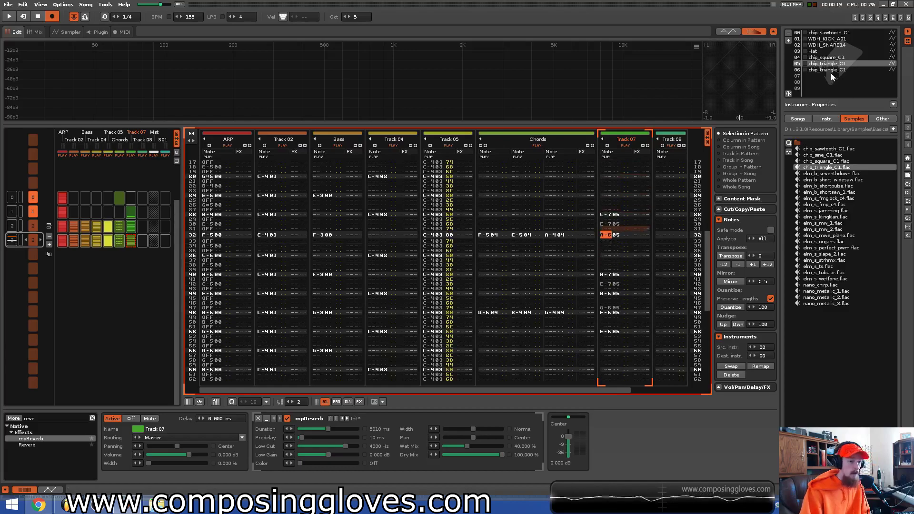
pyautogui.click(93, 32)
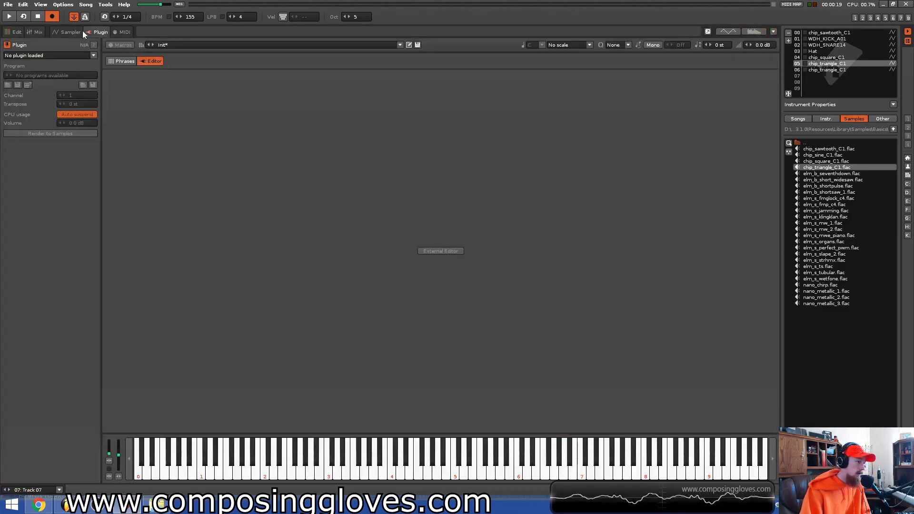
pyautogui.click(59, 32)
pyautogui.click(35, 31)
pyautogui.click(9, 33)
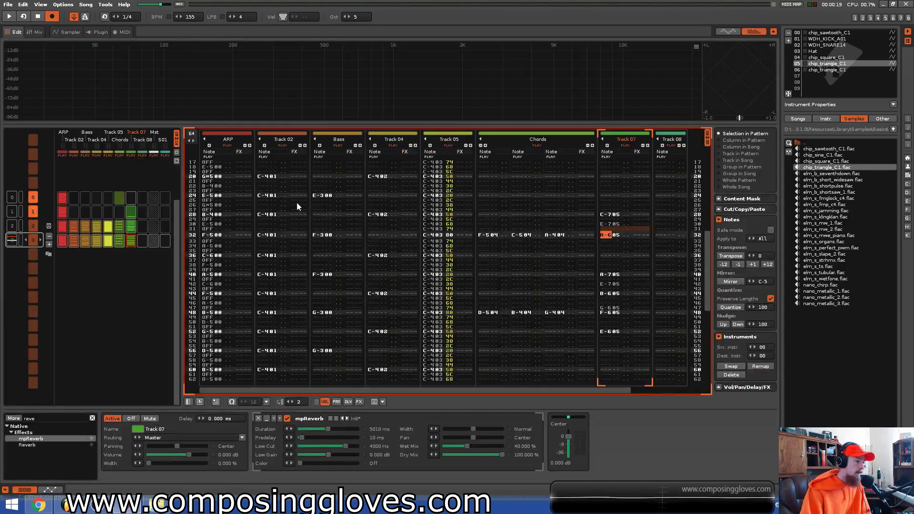
pyautogui.scroll(-6, 508, 242)
pyautogui.scroll(8, 508, 243)
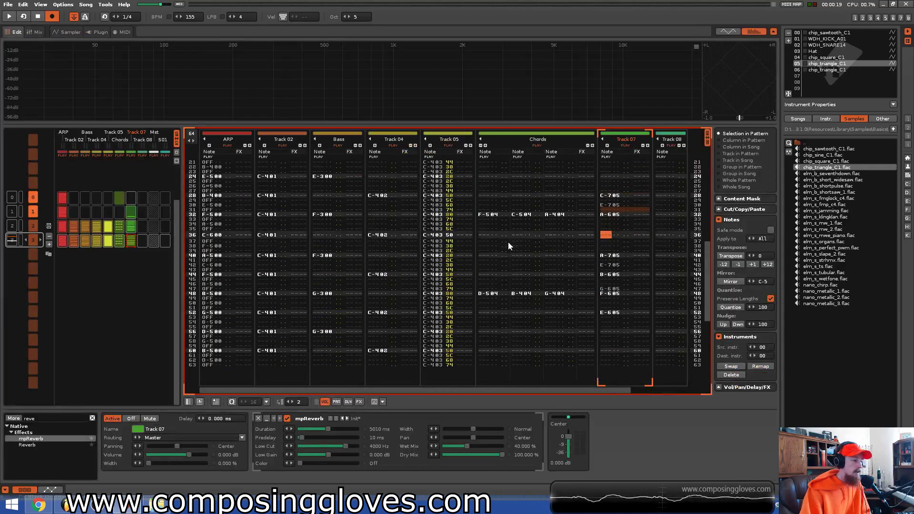